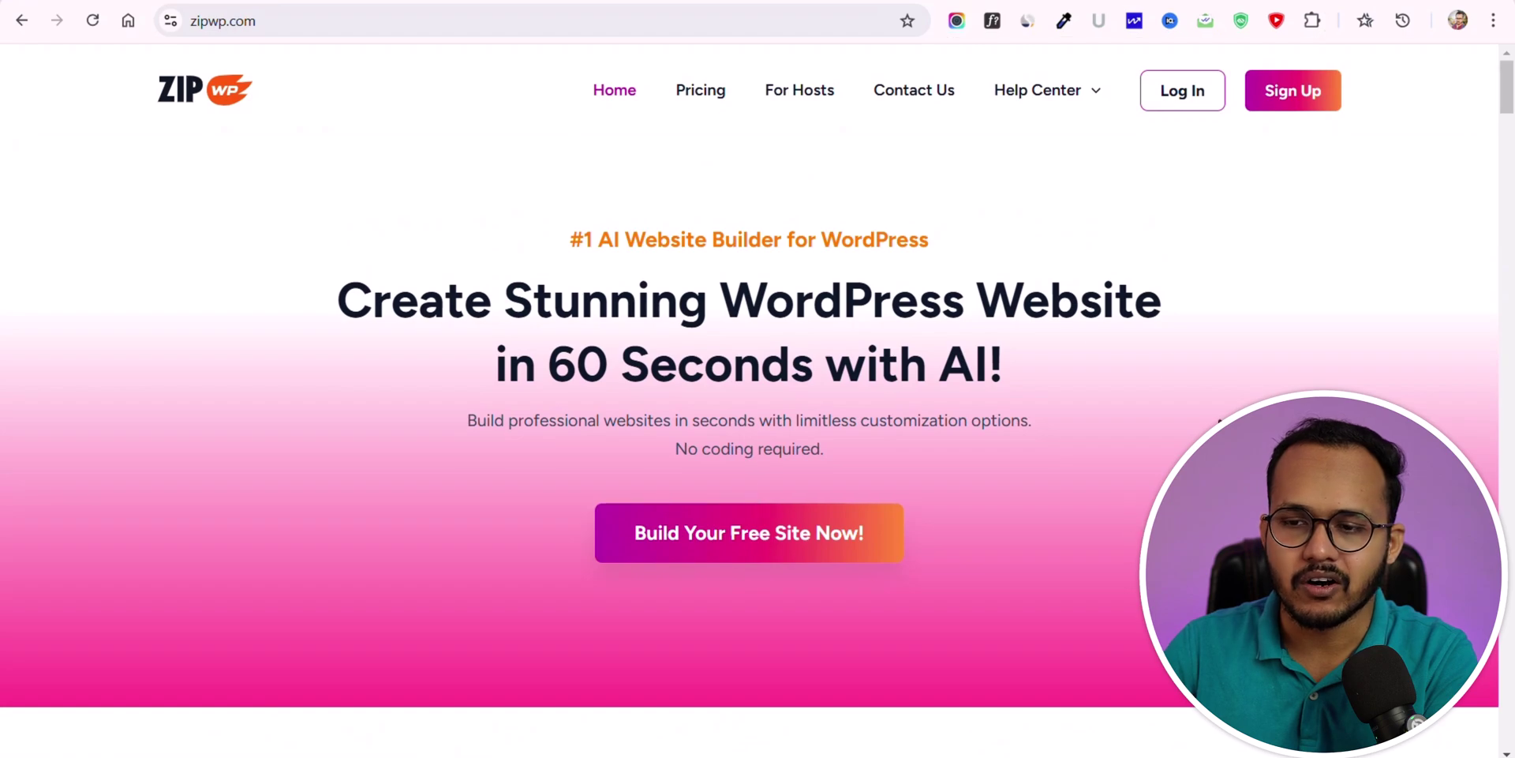
- Sign up for a ZipWP account with Google, then go past the pricing plans to the account dashboard
{"action": "left_click", "coordinate": [1279, 100]}
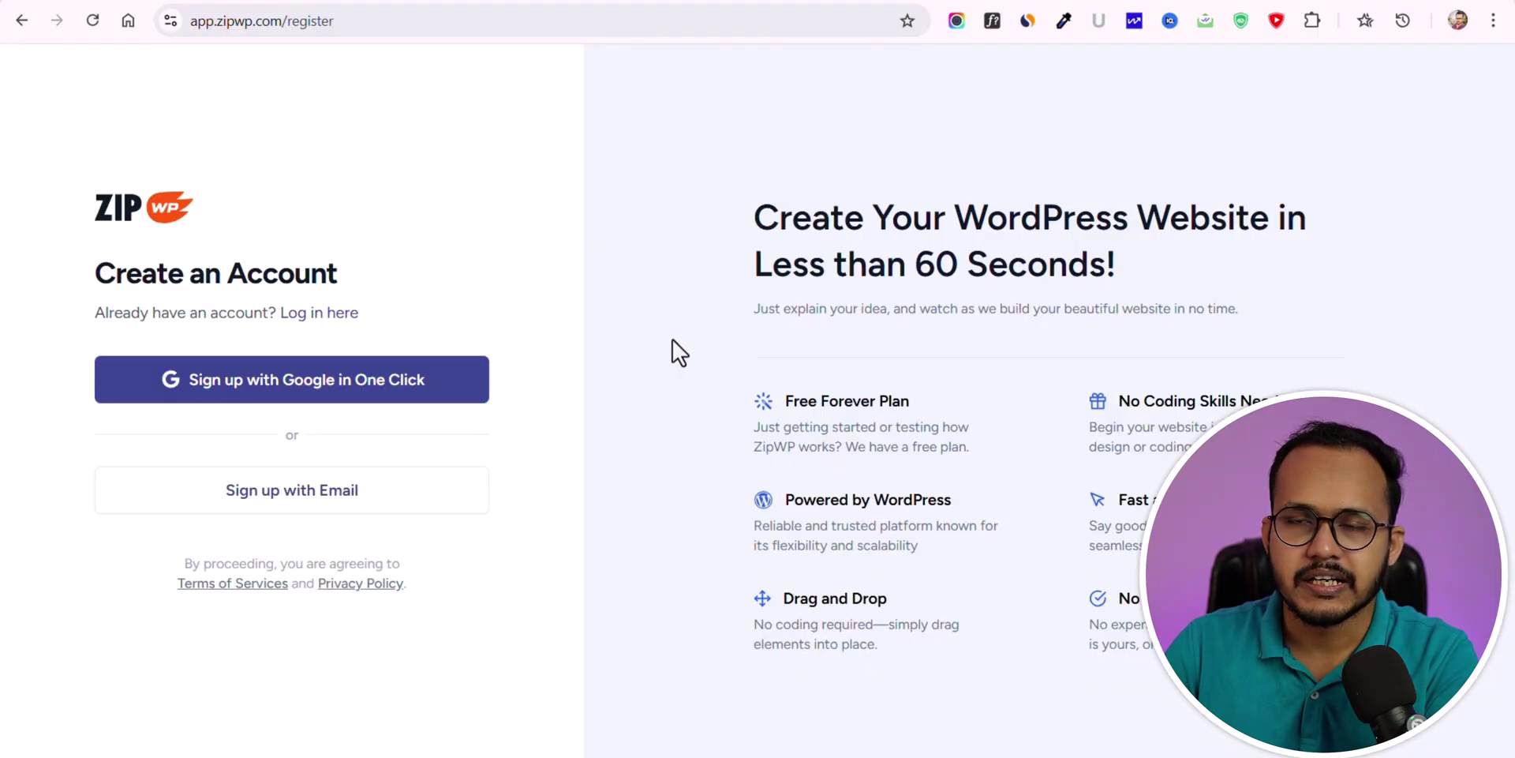
{"action": "left_click", "coordinate": [278, 393]}
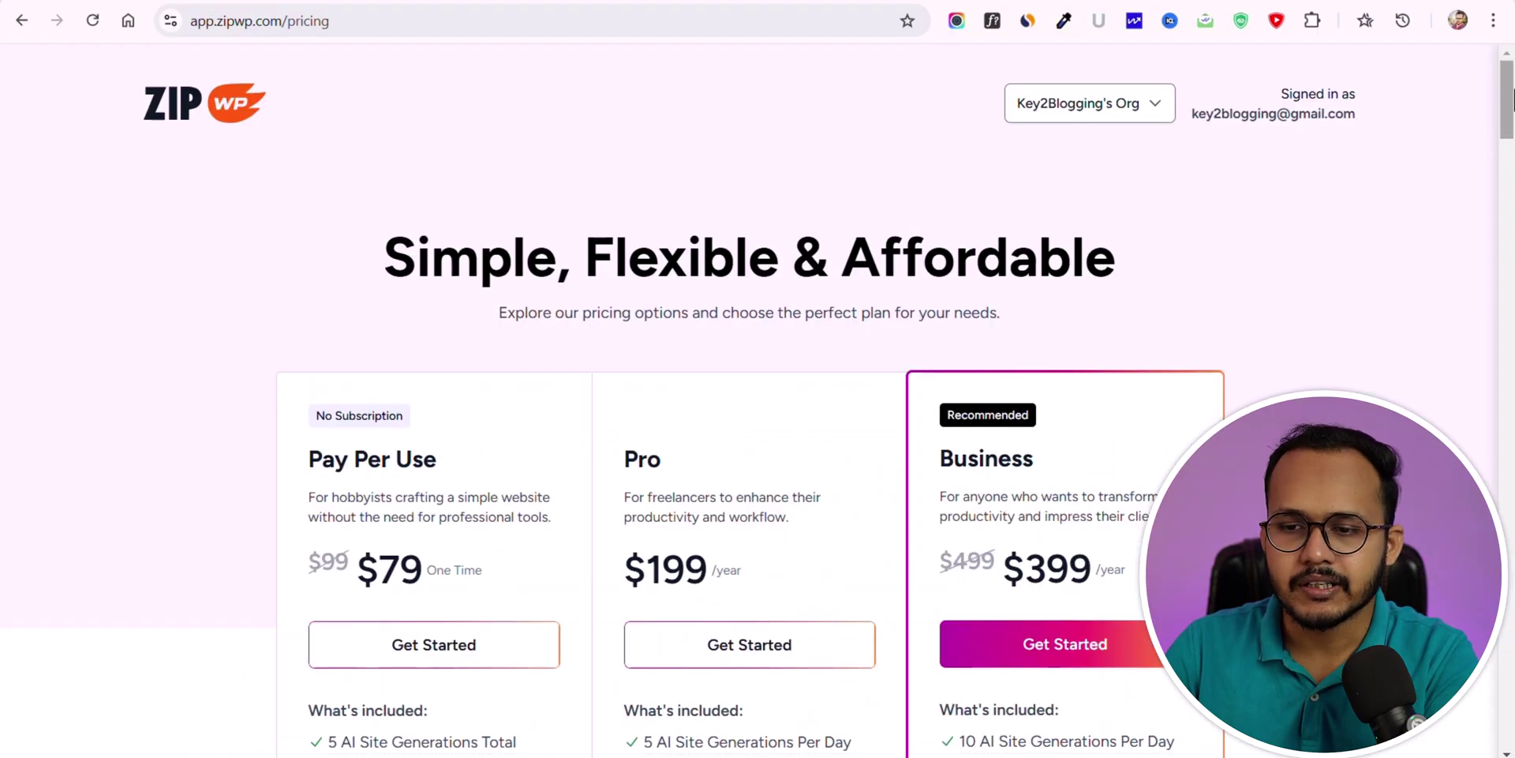
{"action": "left_click_drag", "start_coordinate": [1504, 93], "coordinate": [1504, 207]}
{"action": "left_click", "coordinate": [736, 341]}
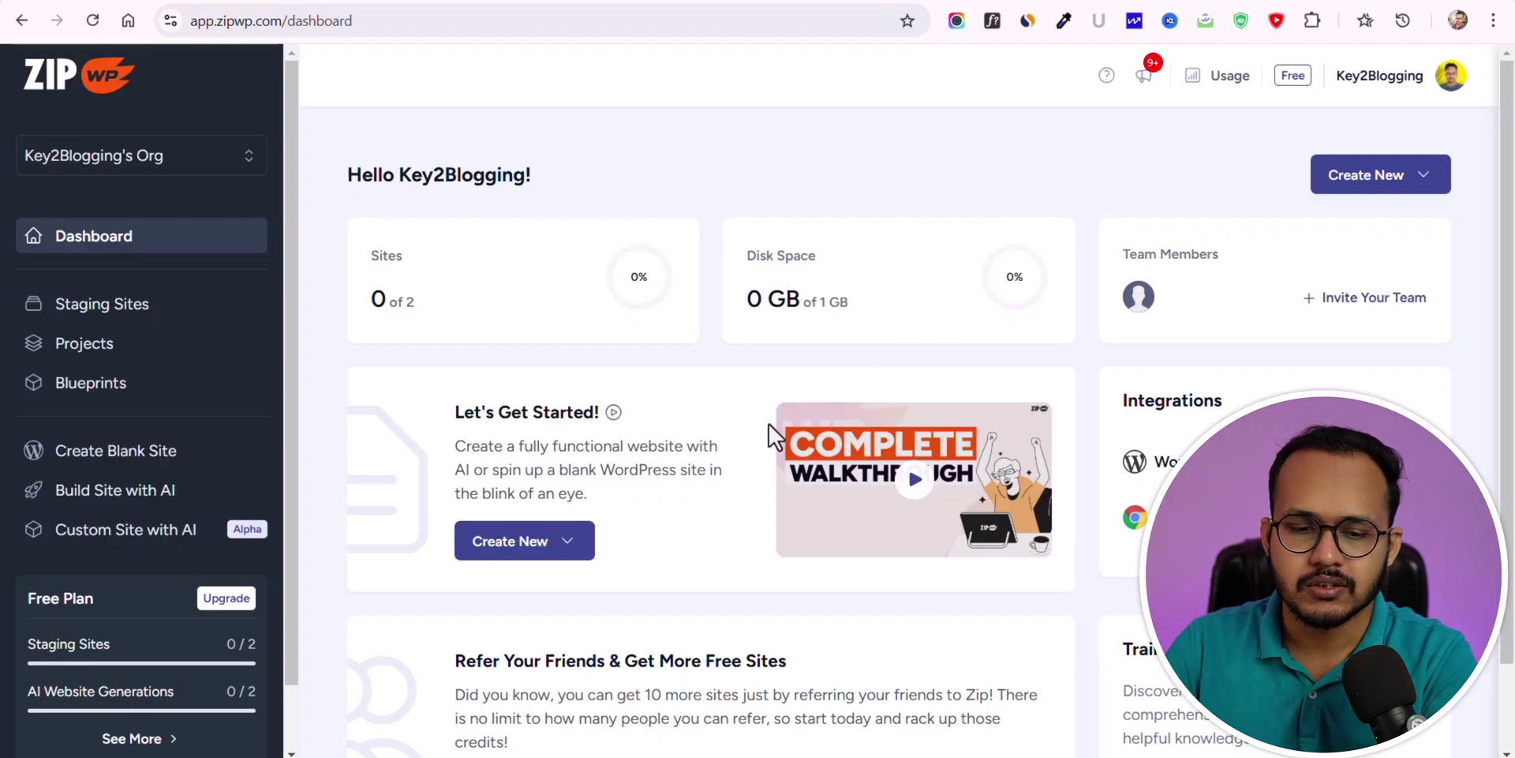
- Create a new blank website with the site label "Key2blogging Test", leaving WordPress Multisite off
{"action": "left_click", "coordinate": [500, 544]}
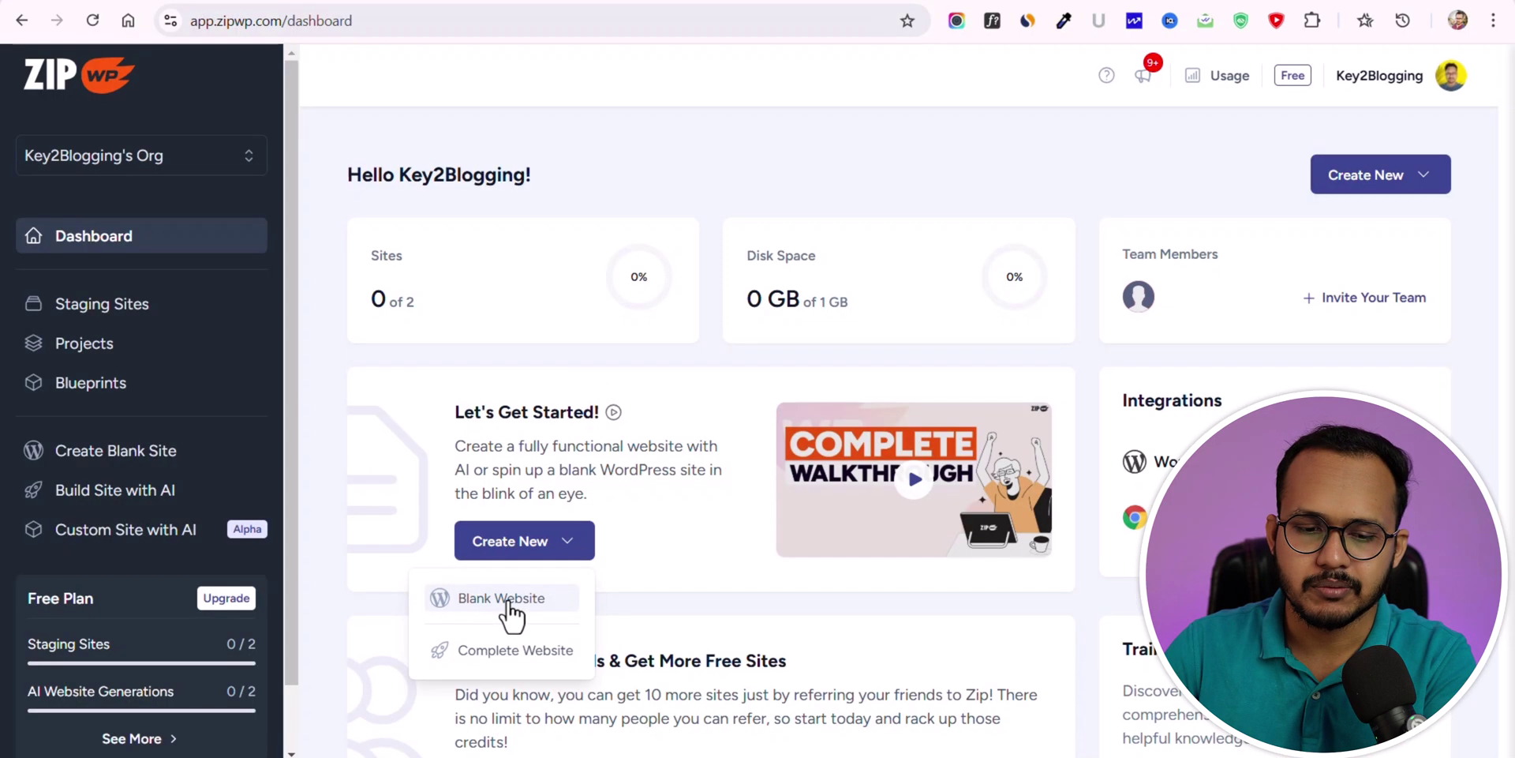
{"action": "left_click", "coordinate": [508, 613]}
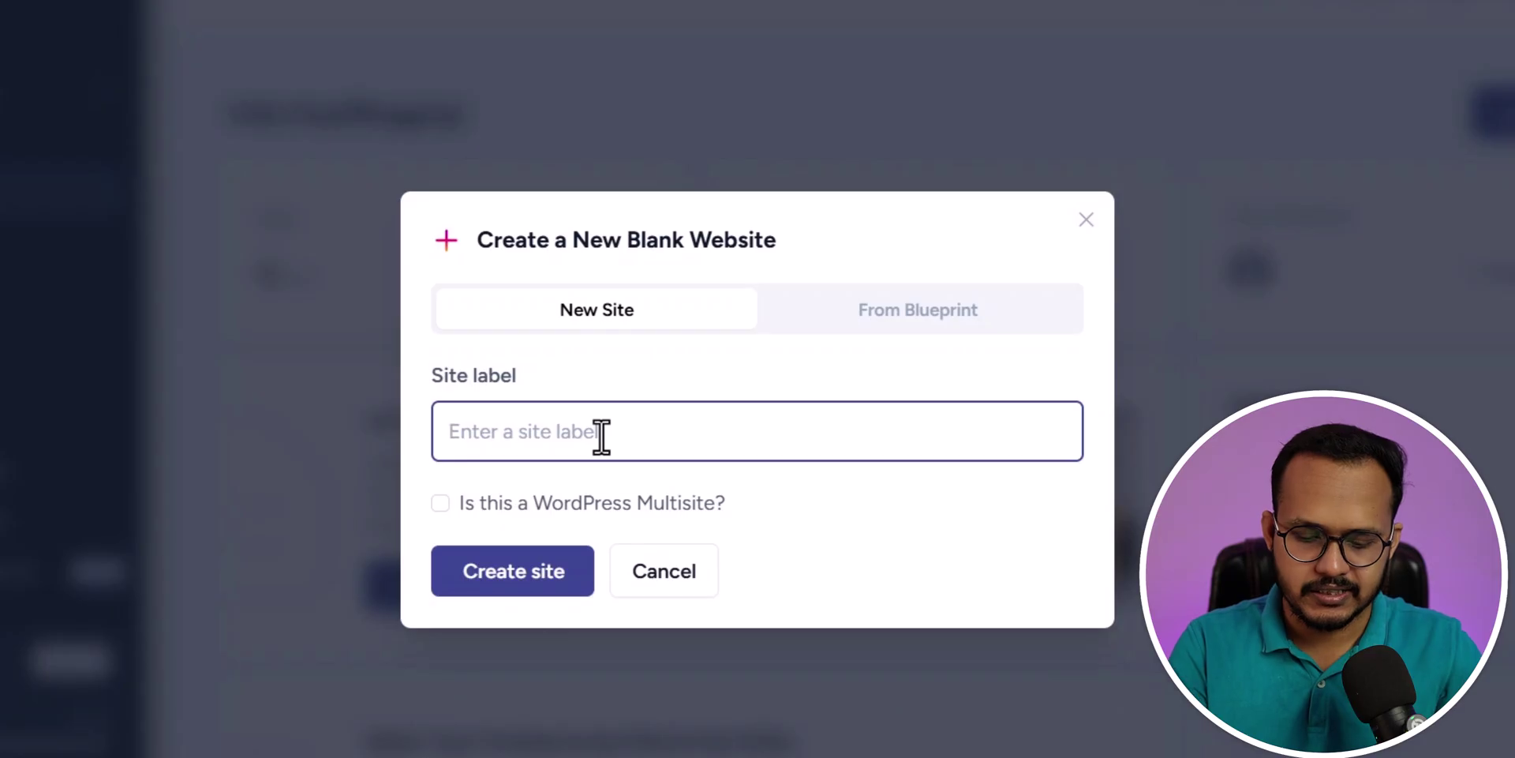
{"action": "type", "text": "Key2b"}
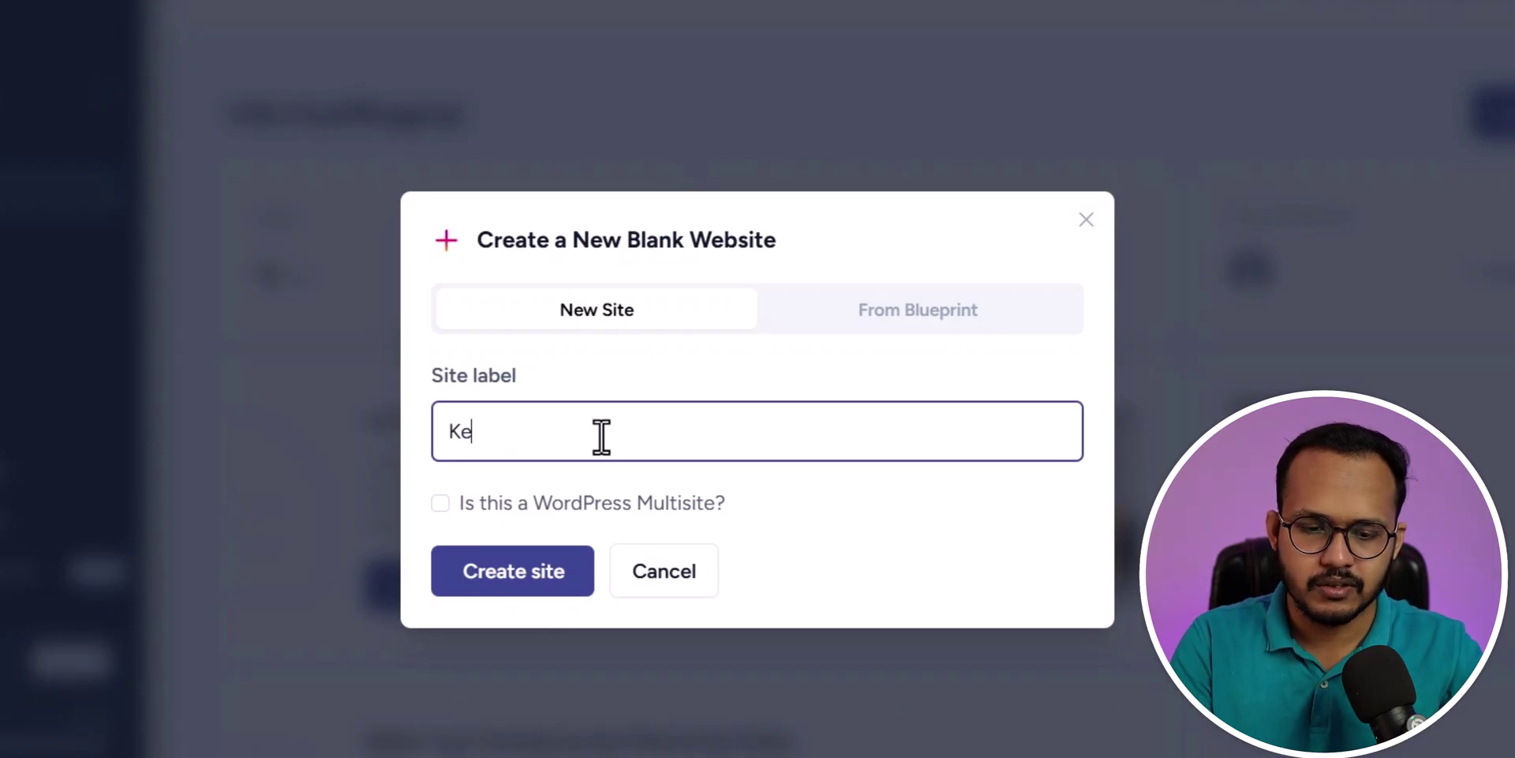
{"action": "type", "text": "logging Test"}
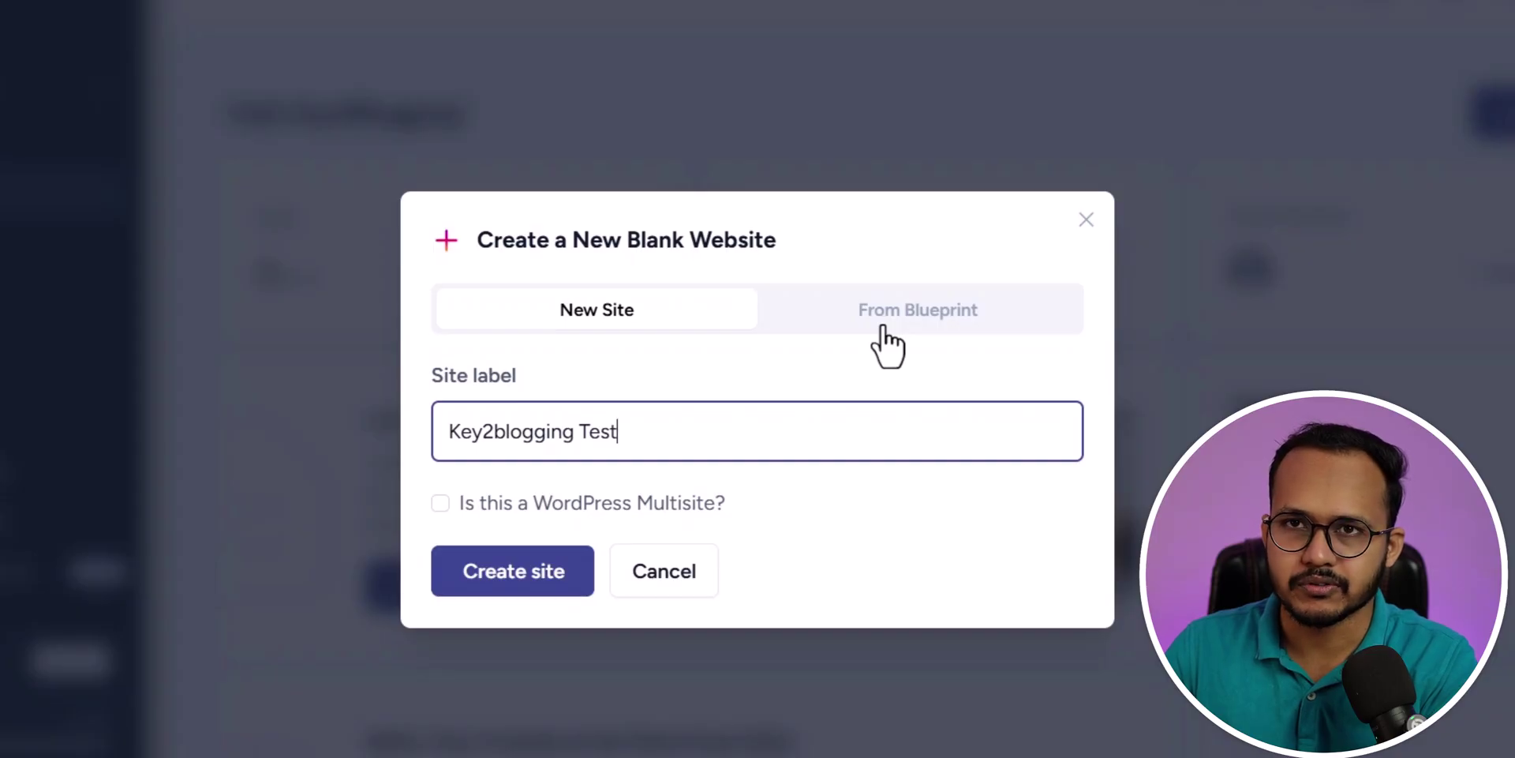
{"action": "left_click", "coordinate": [513, 571]}
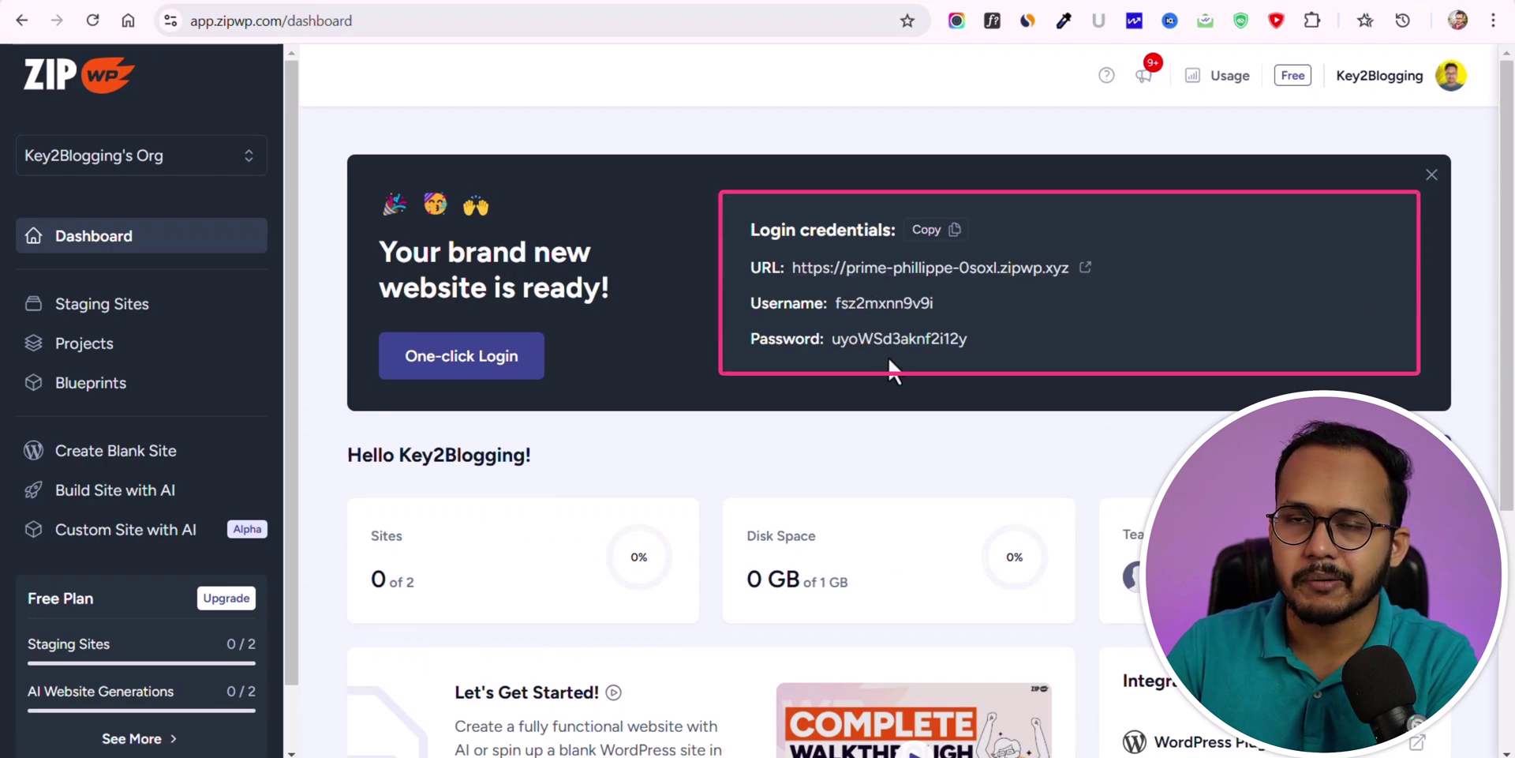
- Log in to the new site's WordPress admin with One-click Login and dismiss the upgrade notice and welcome panel
{"action": "left_click", "coordinate": [457, 357]}
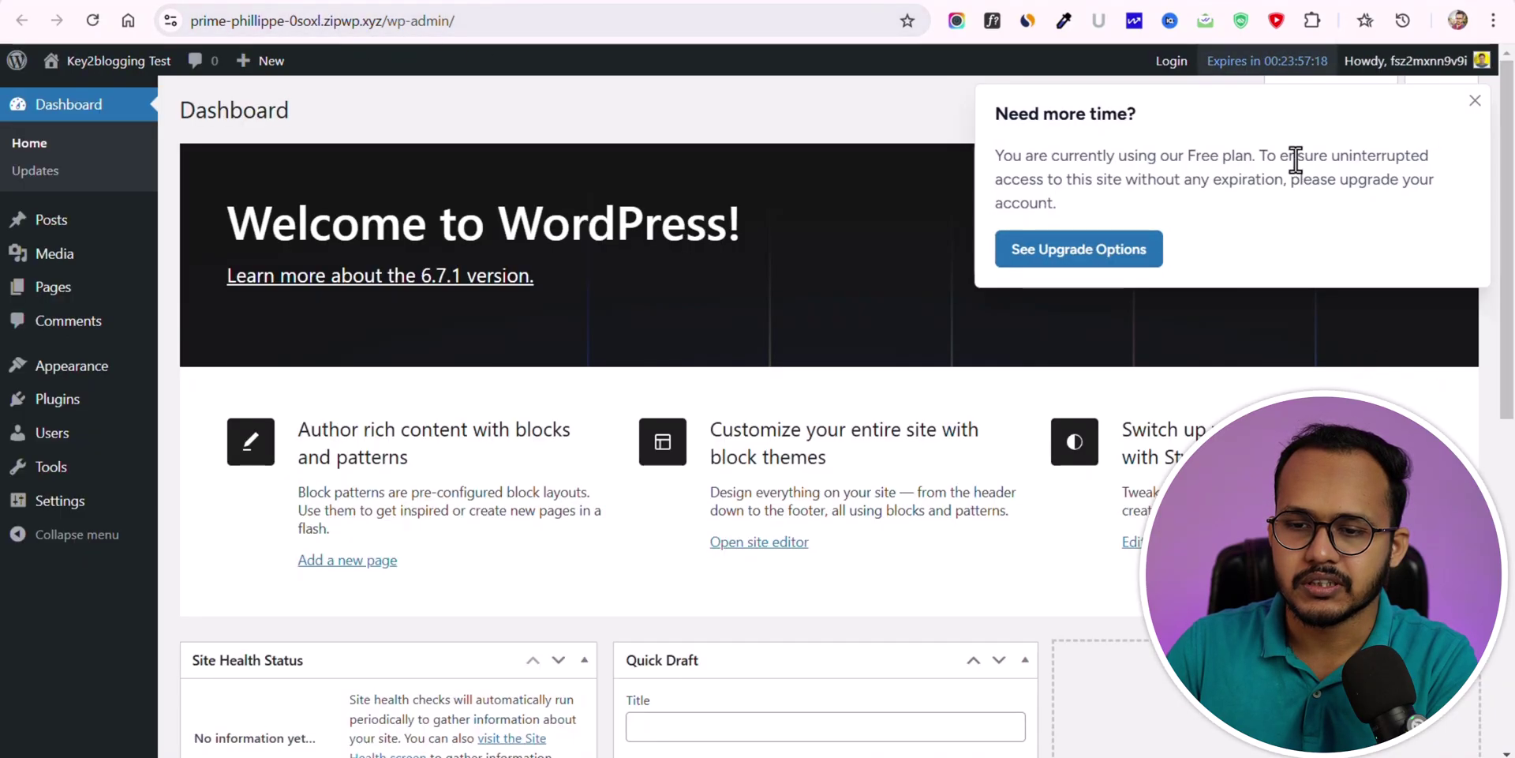
{"action": "left_click", "coordinate": [1475, 100]}
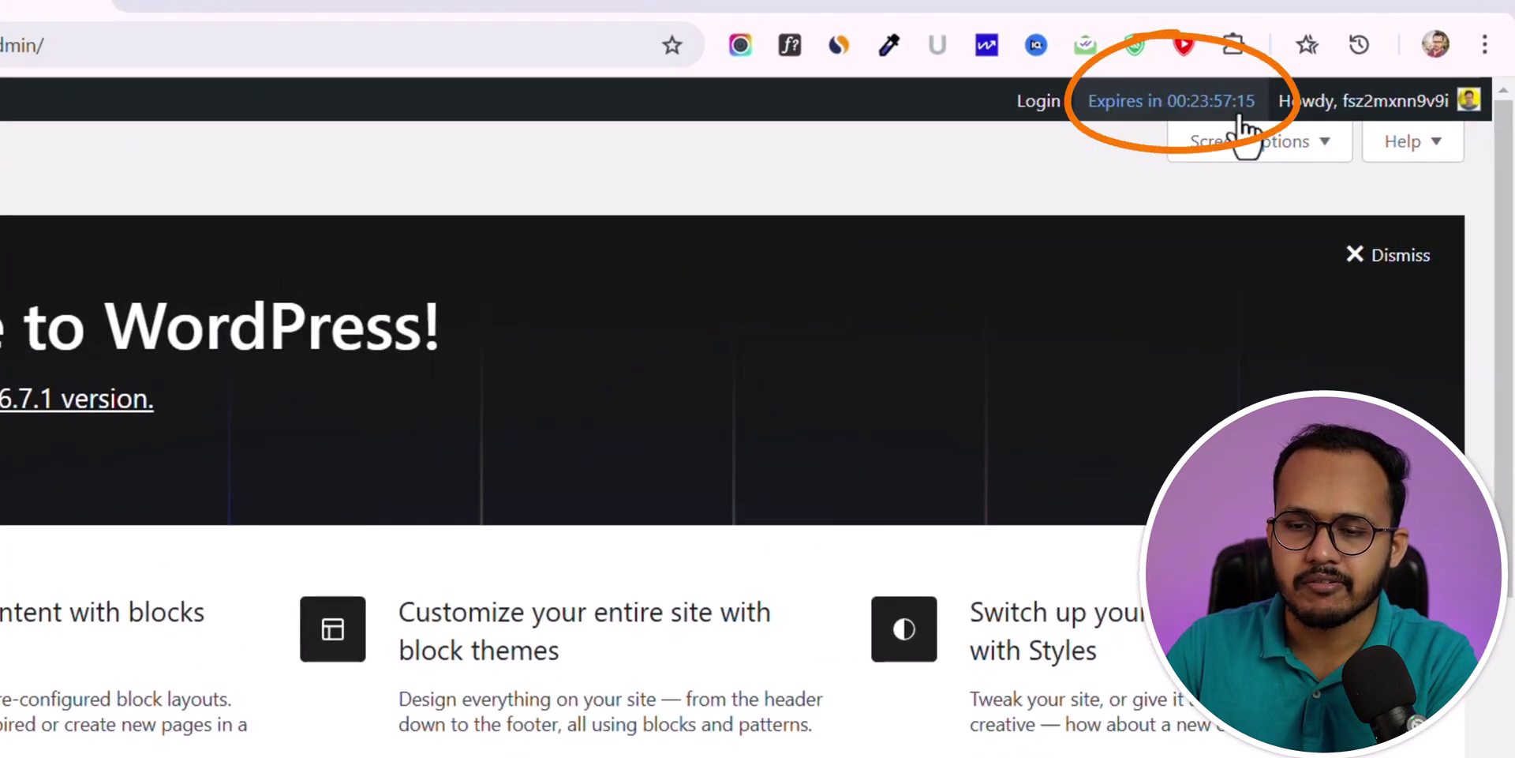
{"action": "left_click", "coordinate": [1382, 260]}
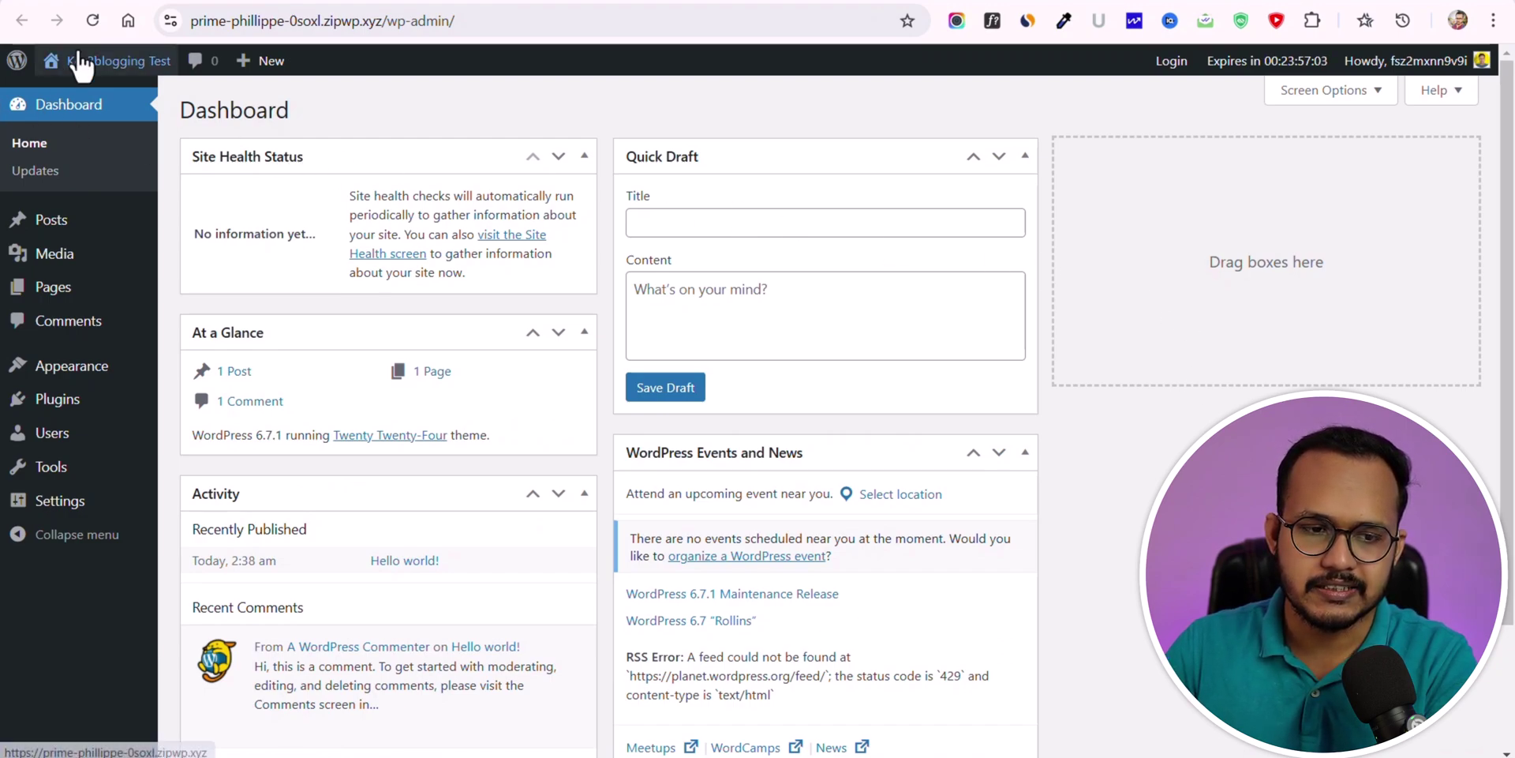
- Open the Key2blogging Test site's front end in a new tab, look through the homepage, and return to the admin dashboard
{"action": "mouse_move", "coordinate": [79, 62]}
{"action": "right_click", "coordinate": [87, 93]}
{"action": "left_click", "coordinate": [131, 114]}
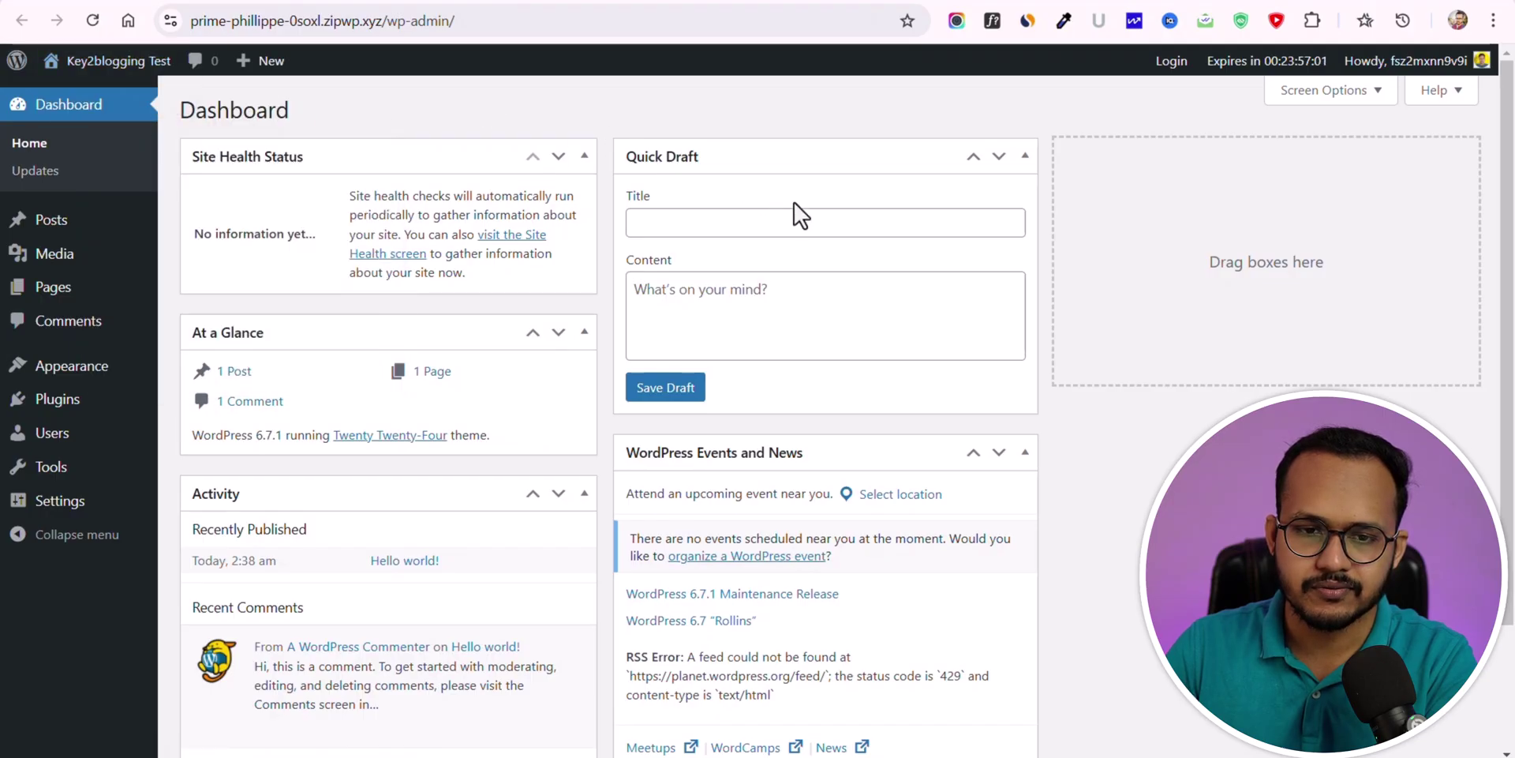
{"action": "key", "text": "ctrl+Tab"}
{"action": "scroll", "coordinate": [1494, 272], "scroll_direction": "down", "scroll_amount": 8}
{"action": "scroll", "coordinate": [1494, 272], "scroll_direction": "down", "scroll_amount": 5}
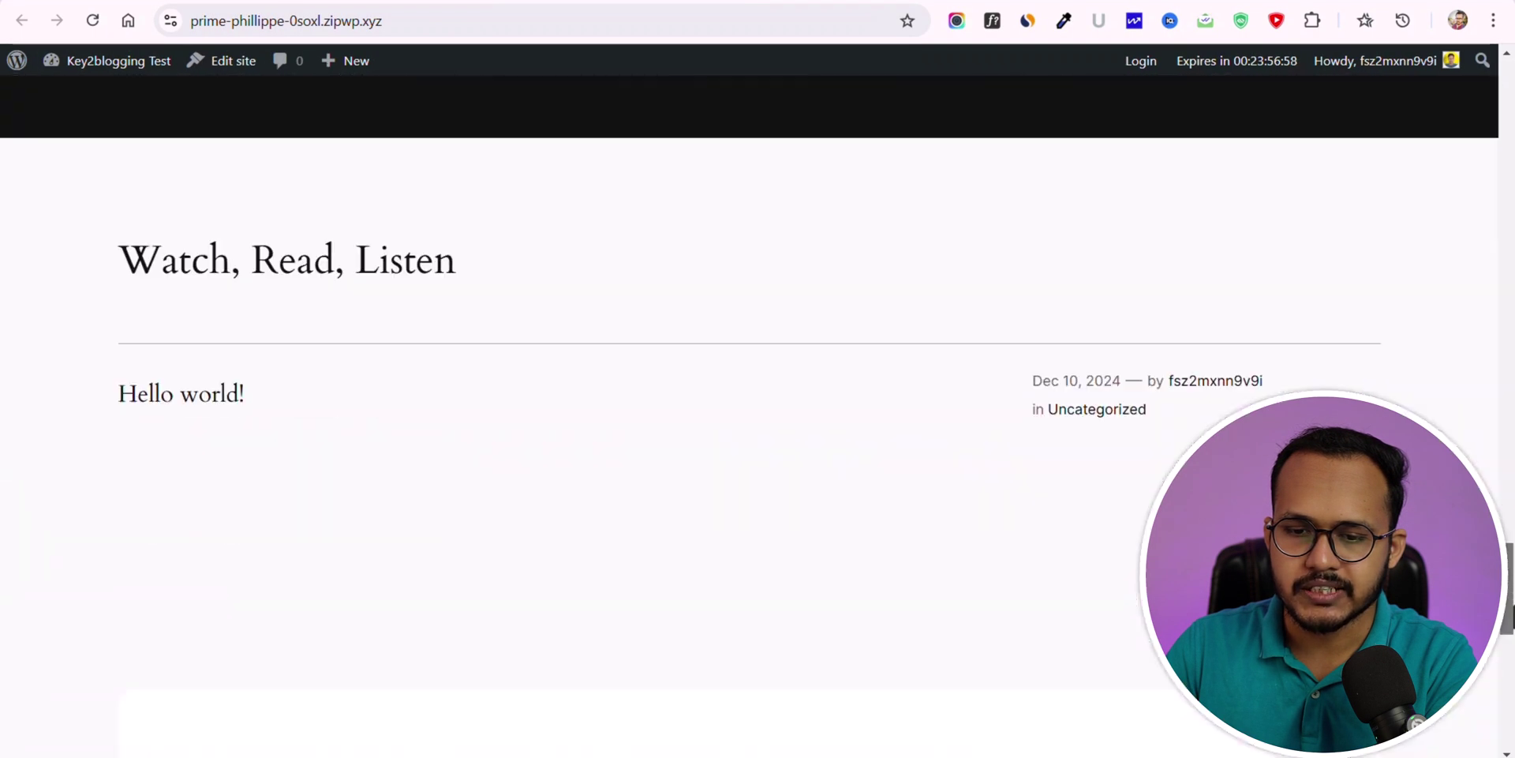
{"action": "scroll", "coordinate": [1494, 272], "scroll_direction": "up", "scroll_amount": 15}
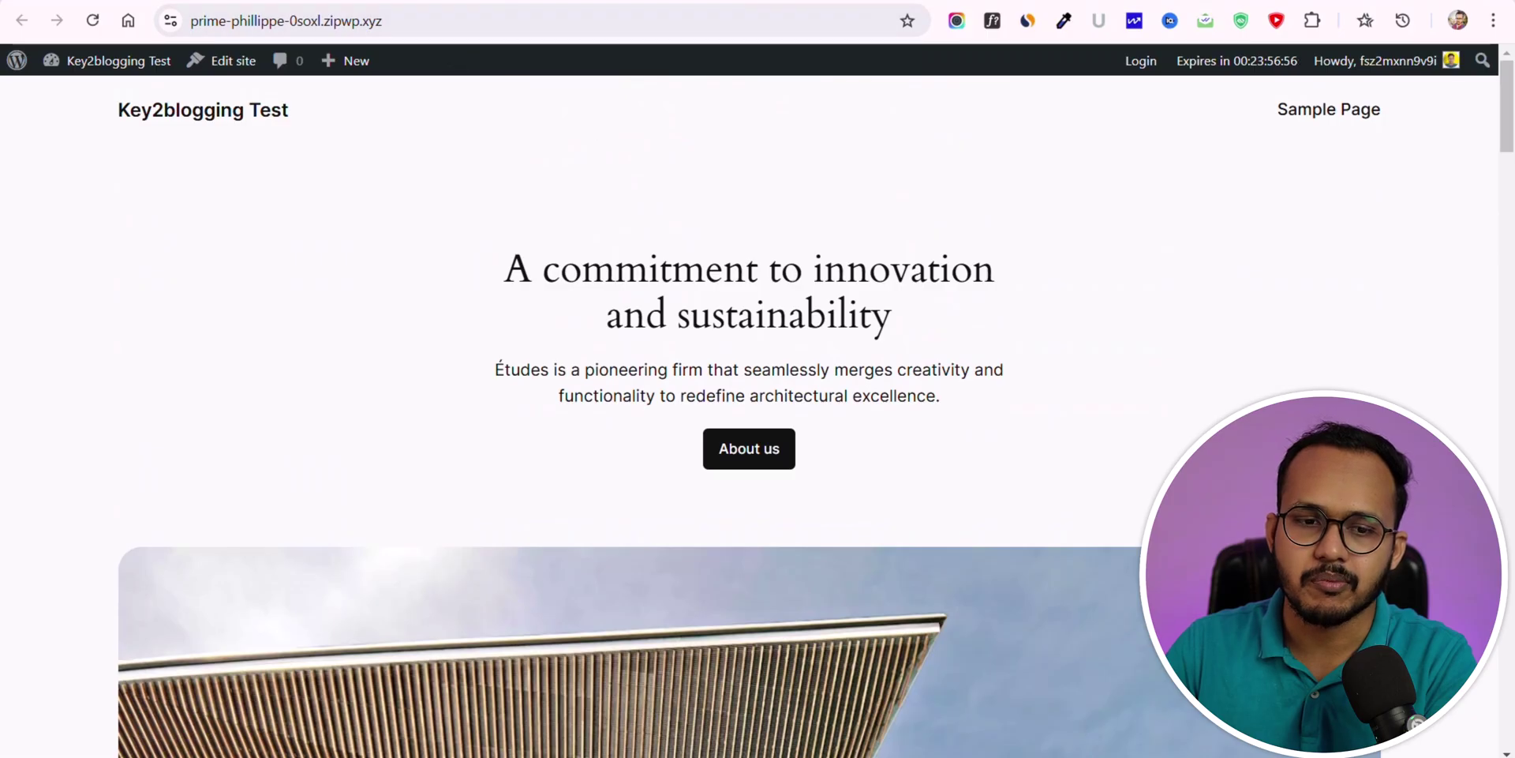
{"action": "key", "text": "ctrl+shift+Tab"}
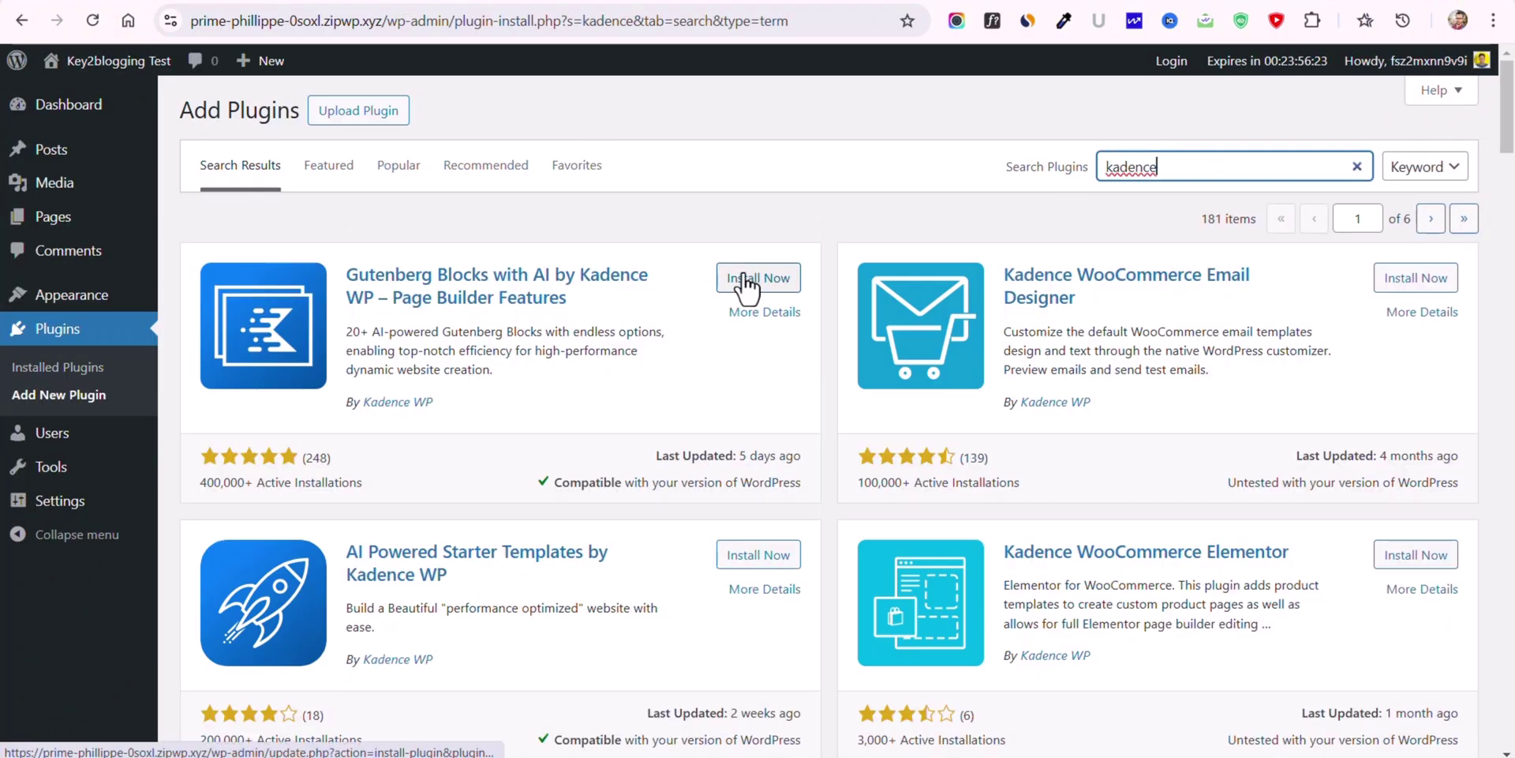
- Search the WordPress plugin directory for "image" in place of the Kadence search
{"action": "triple_click", "coordinate": [1260, 171]}
{"action": "type", "text": "image"}
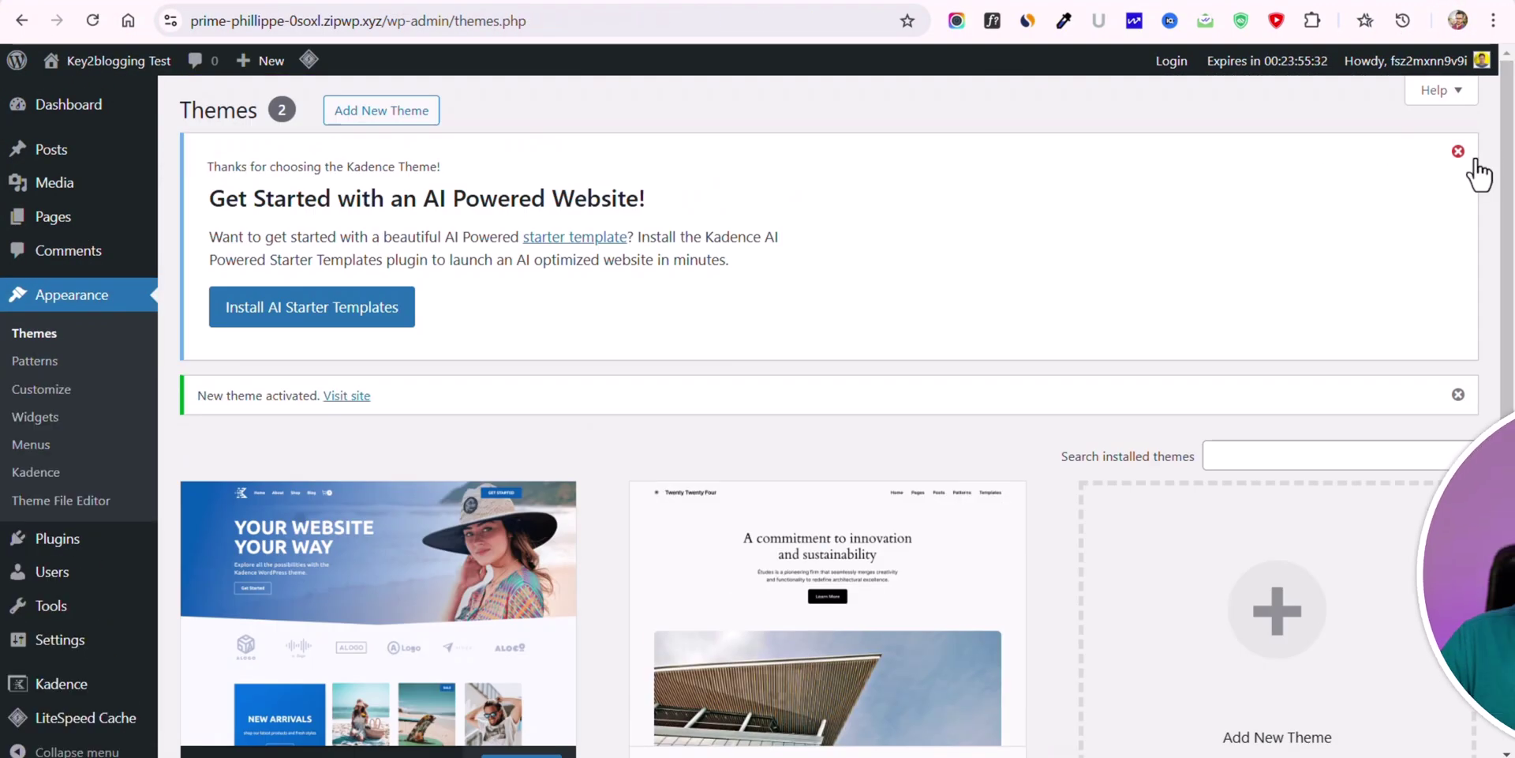
- Dismiss the Kadence AI starter templates notice and the theme activation notice on the Themes page
{"action": "left_click", "coordinate": [1472, 159]}
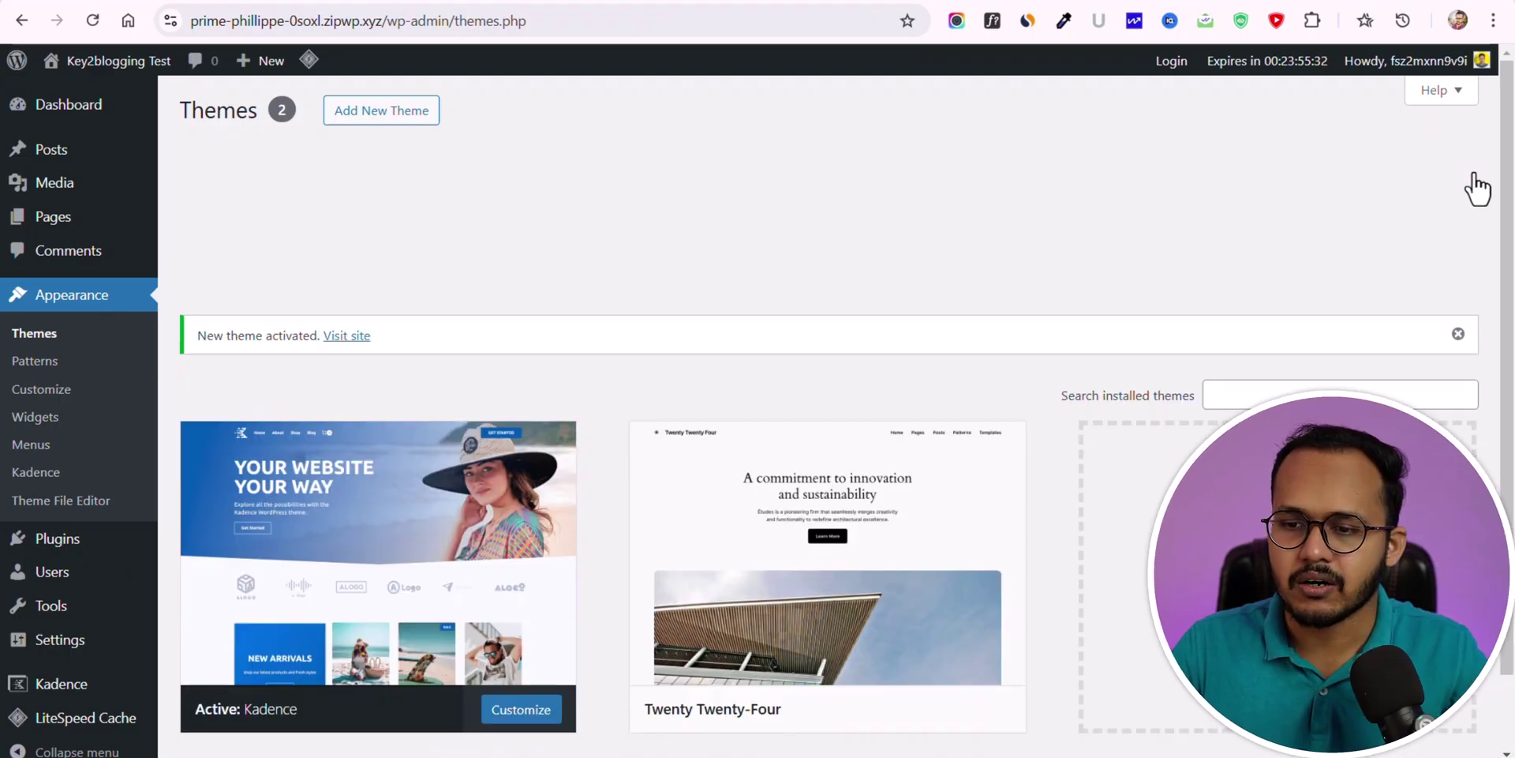
{"action": "left_click", "coordinate": [1460, 154]}
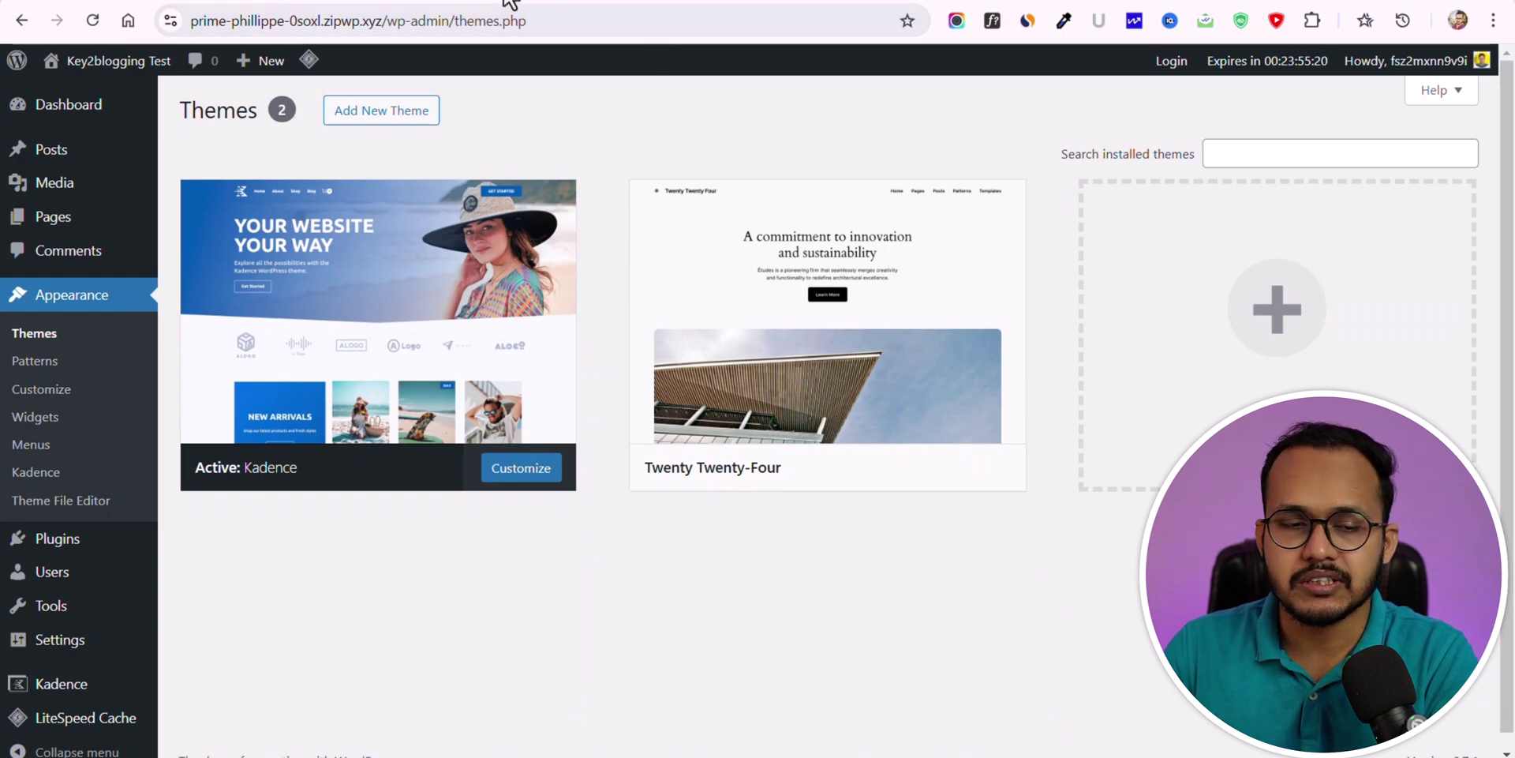
- Switch back to the ZipWP dashboard and examine the site count, disk space, login credentials and free plan usage
{"action": "key", "text": "ctrl+Tab"}
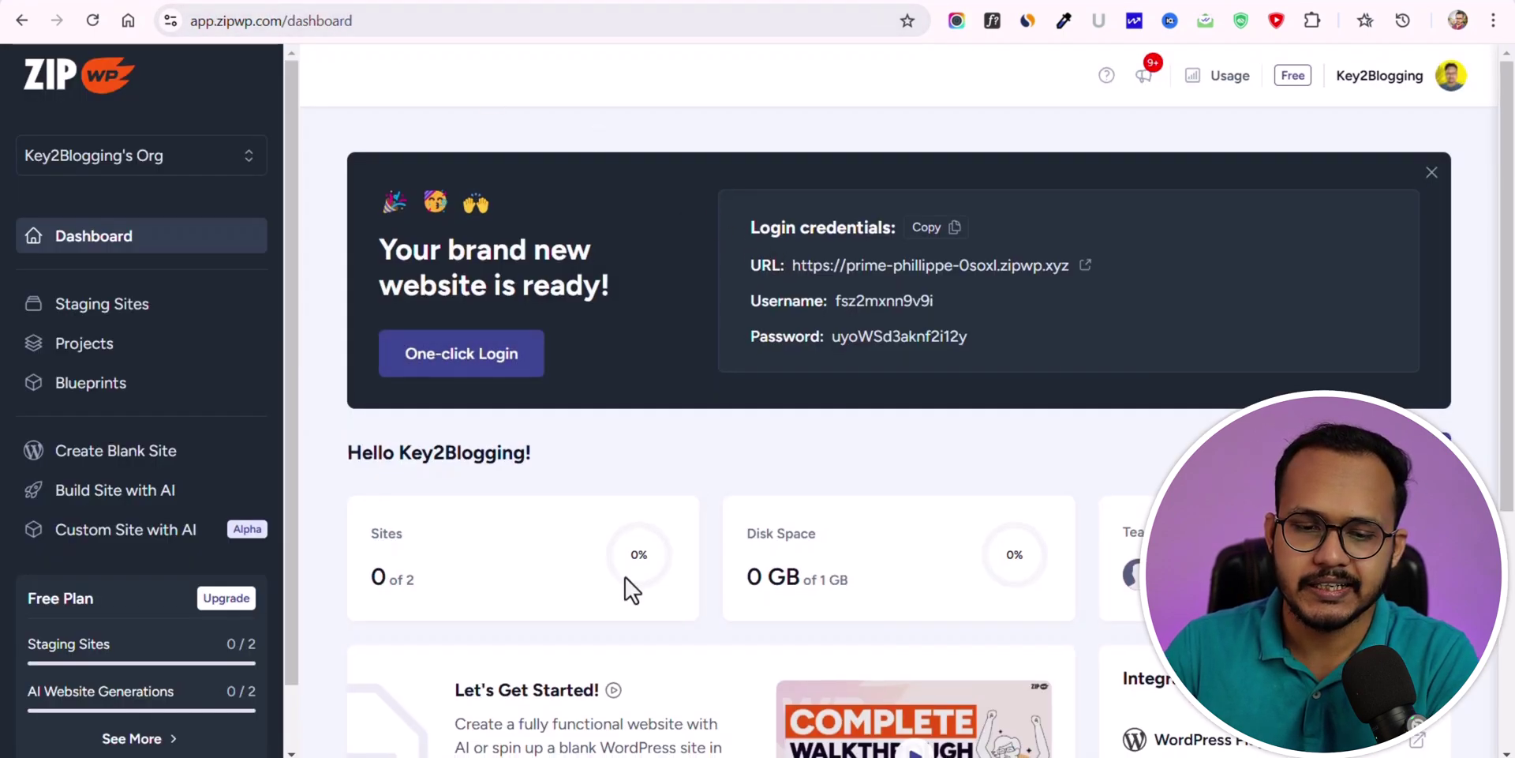
{"action": "scroll", "coordinate": [625, 576], "scroll_direction": "down", "scroll_amount": 3}
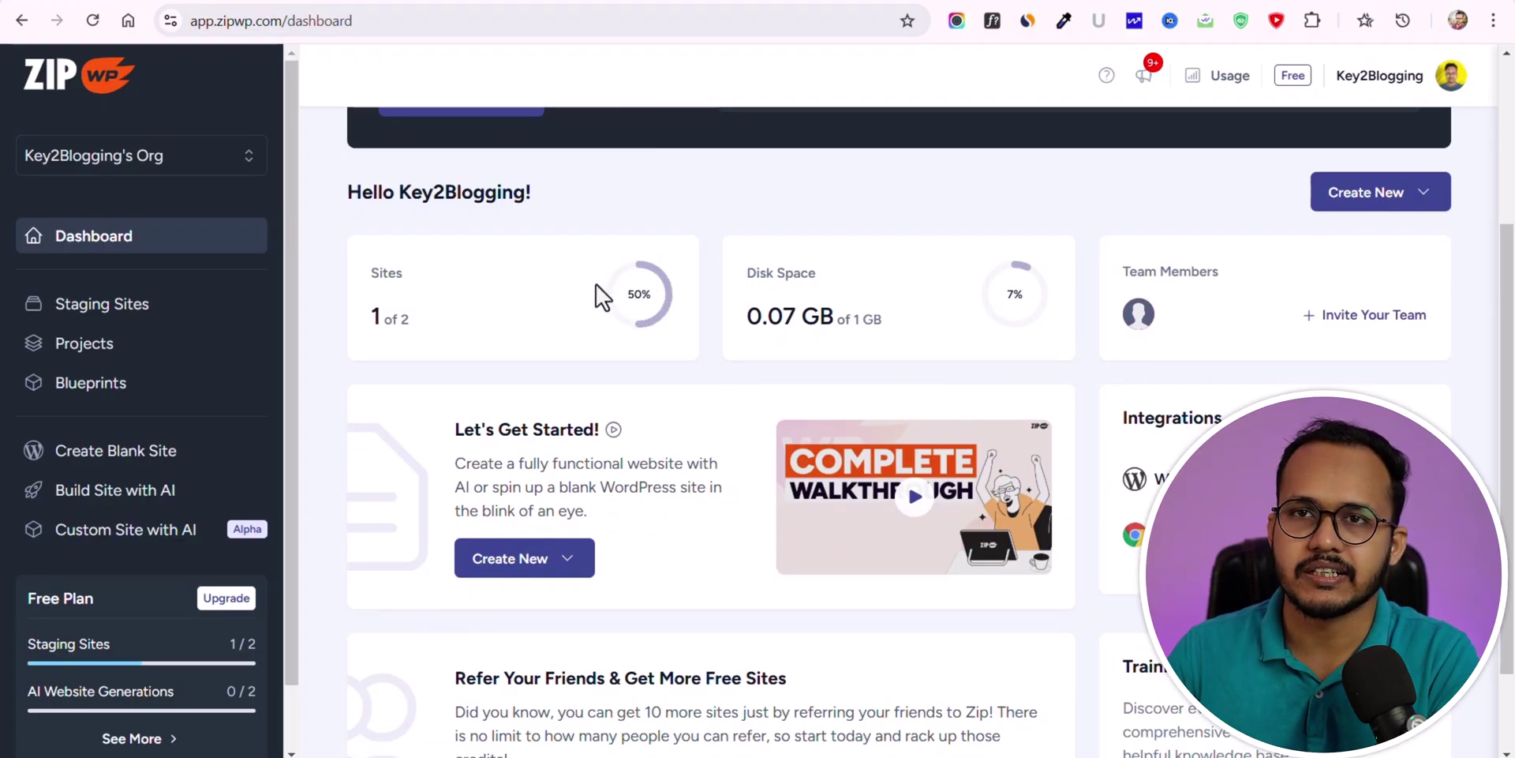
{"action": "scroll", "coordinate": [570, 385], "scroll_direction": "up", "scroll_amount": 2}
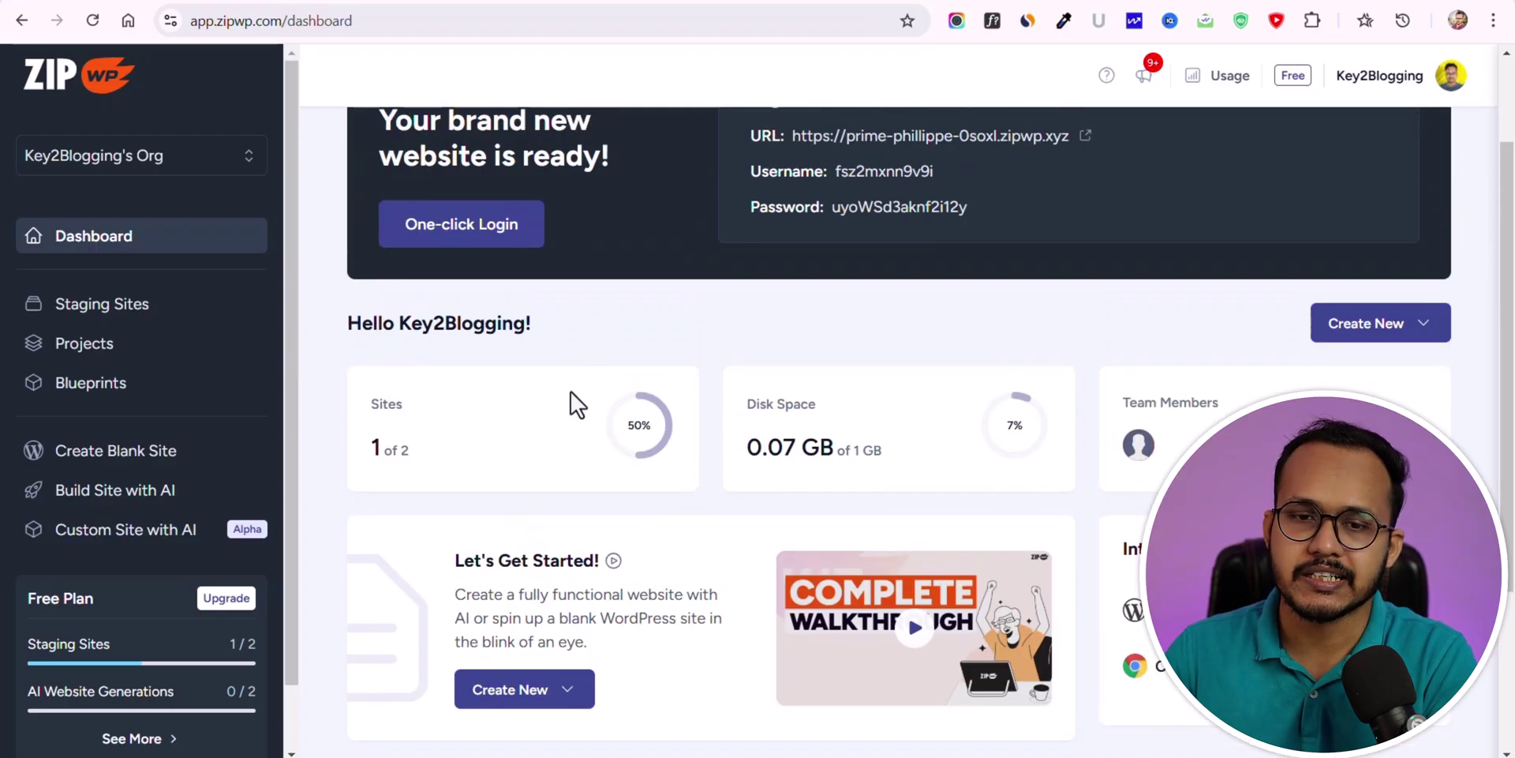
{"action": "scroll", "coordinate": [571, 392], "scroll_direction": "up", "scroll_amount": 2}
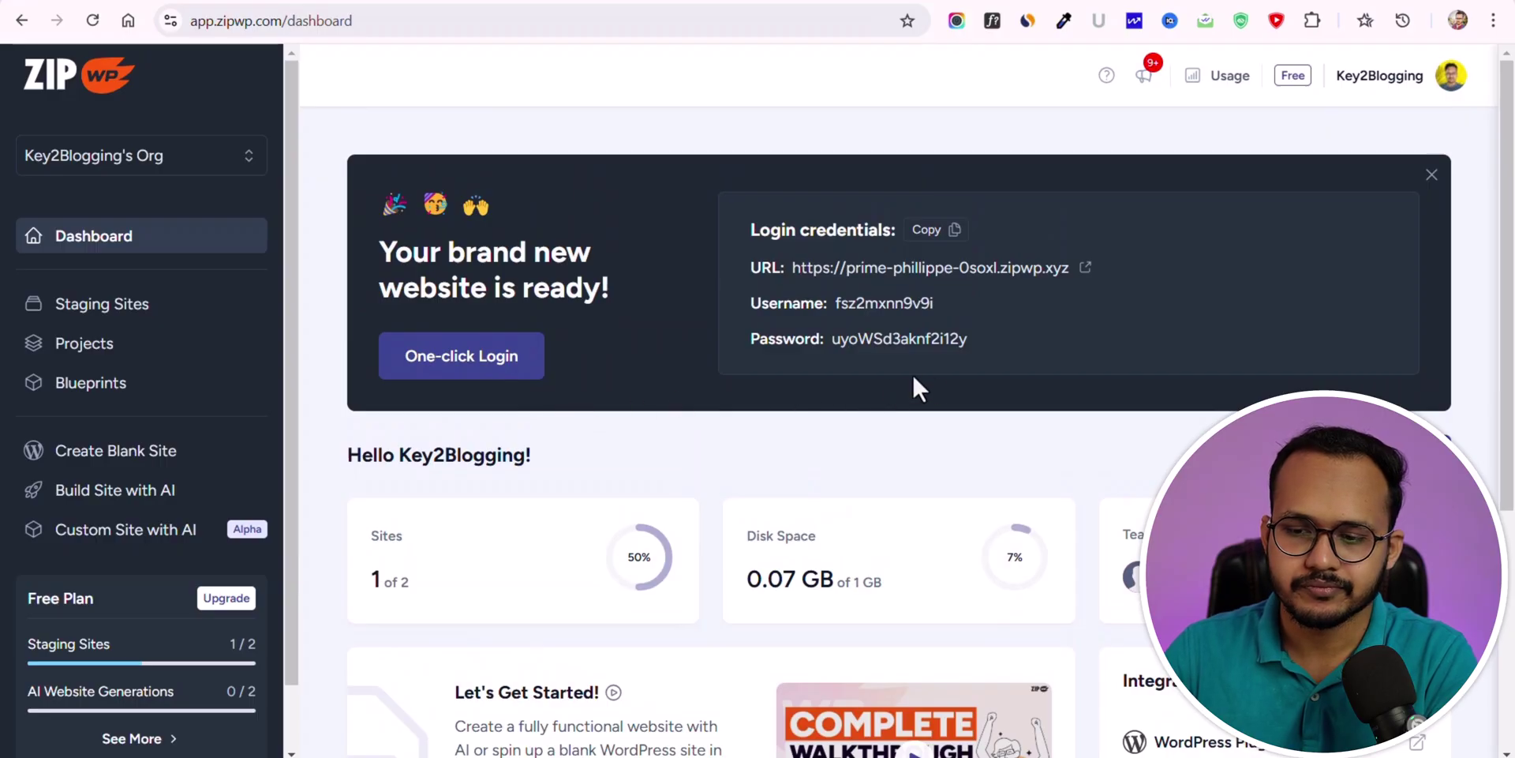
{"action": "scroll", "coordinate": [517, 531], "scroll_direction": "down", "scroll_amount": 3}
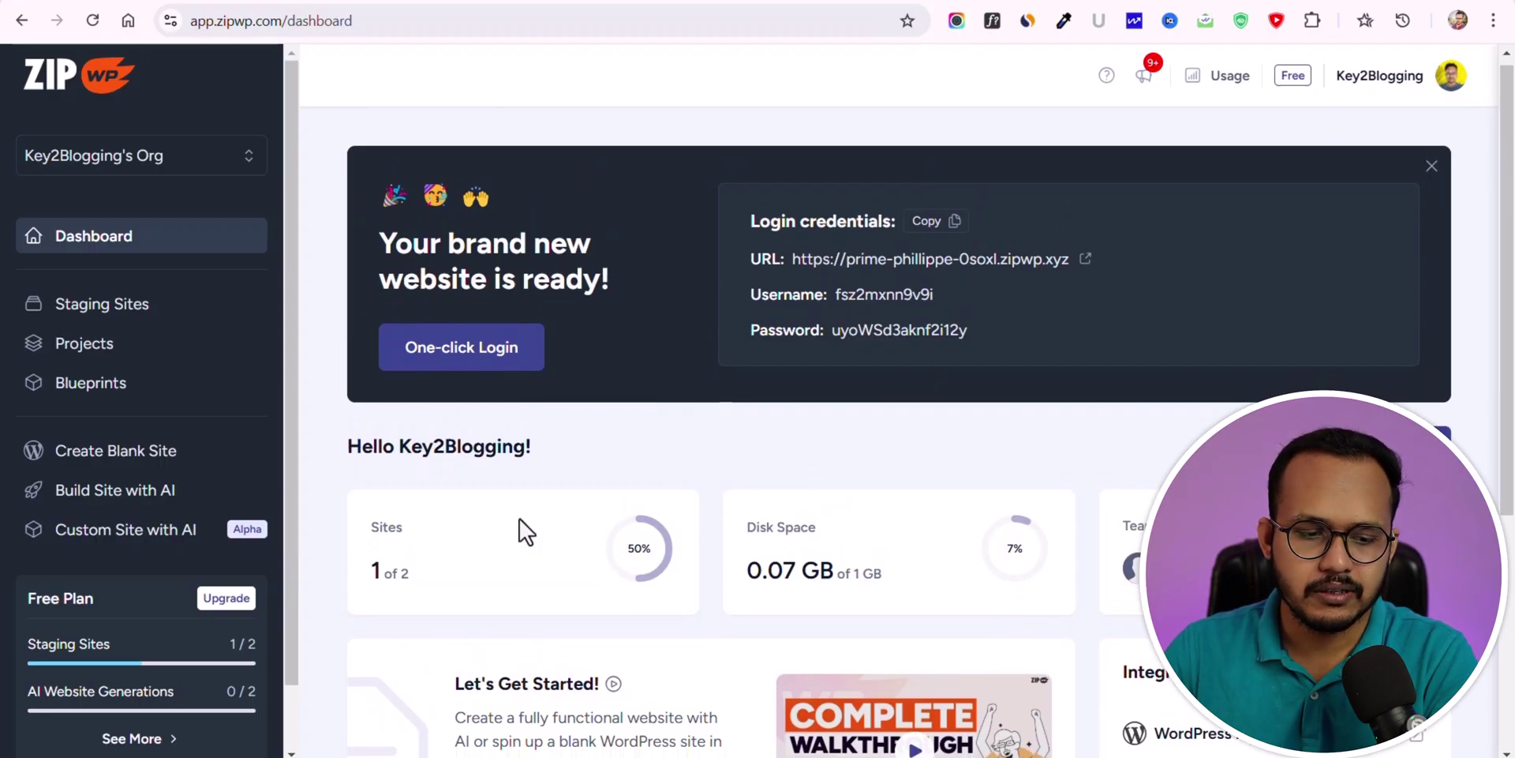
{"action": "scroll", "coordinate": [588, 499], "scroll_direction": "up", "scroll_amount": 3}
{"action": "scroll", "coordinate": [589, 498], "scroll_direction": "up", "scroll_amount": 1}
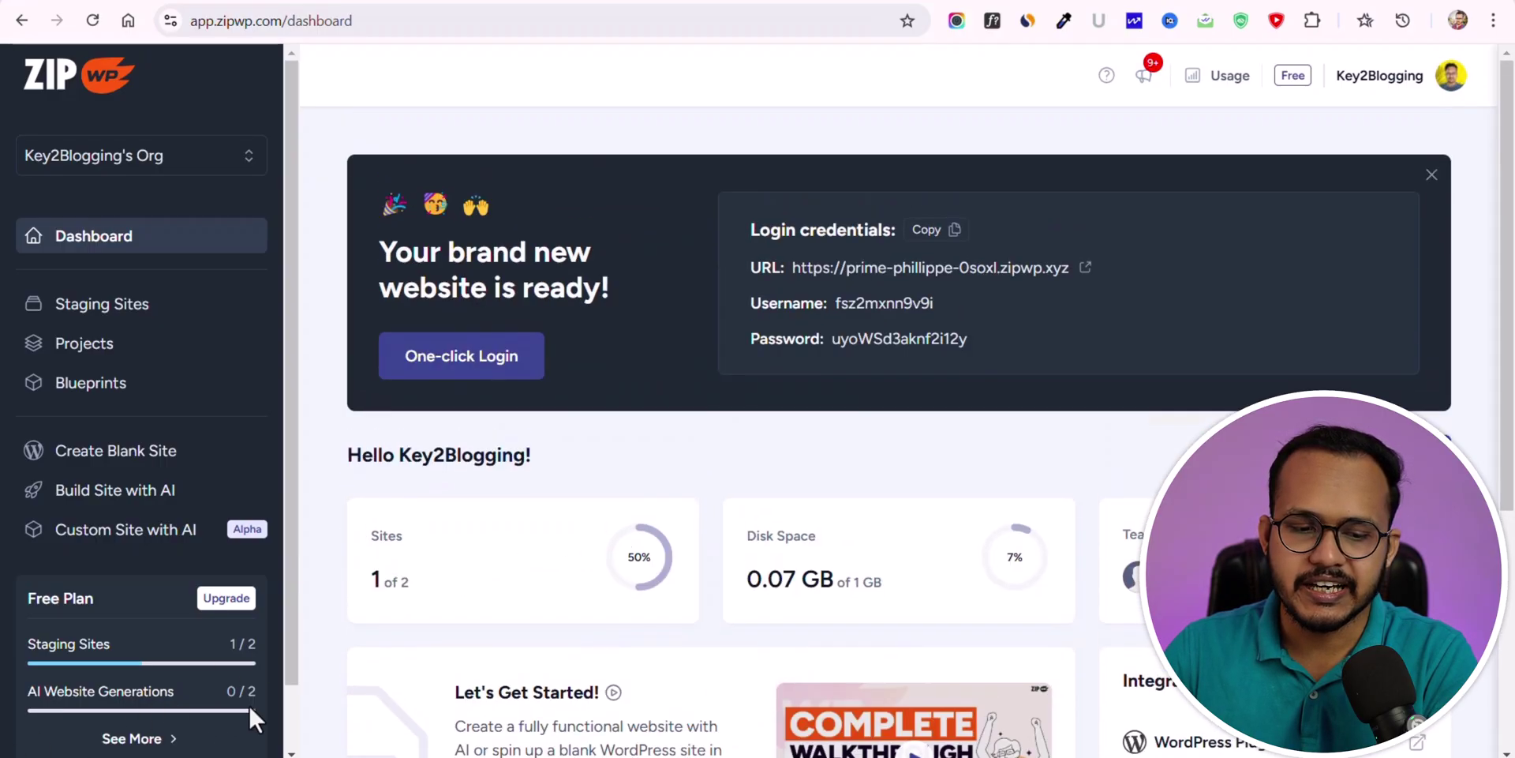
- Start a new complete website named "key2blogging" for the Agency business type in default English, and proceed to its description
{"action": "scroll", "coordinate": [682, 476], "scroll_direction": "down", "scroll_amount": 3}
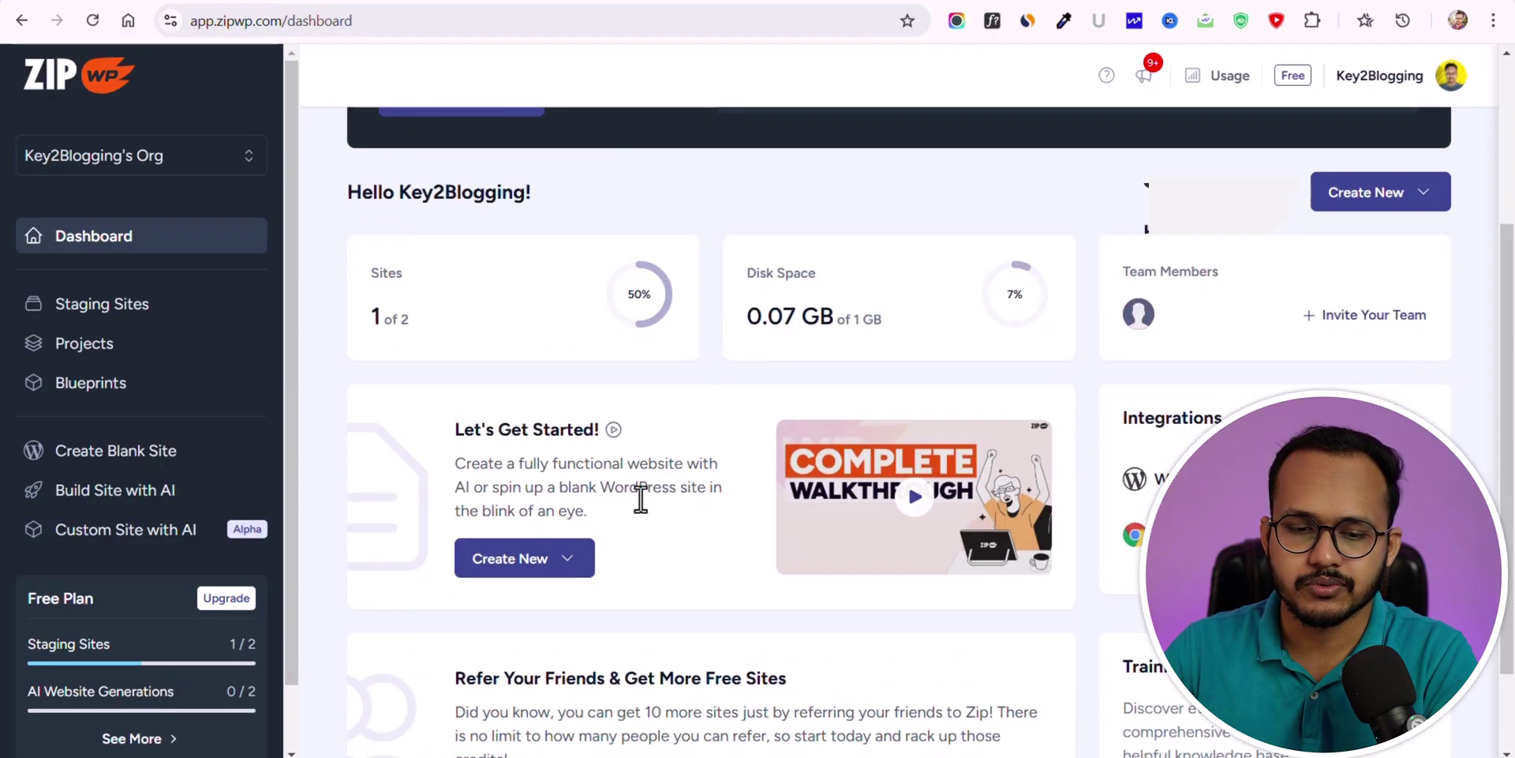
{"action": "left_click", "coordinate": [530, 560]}
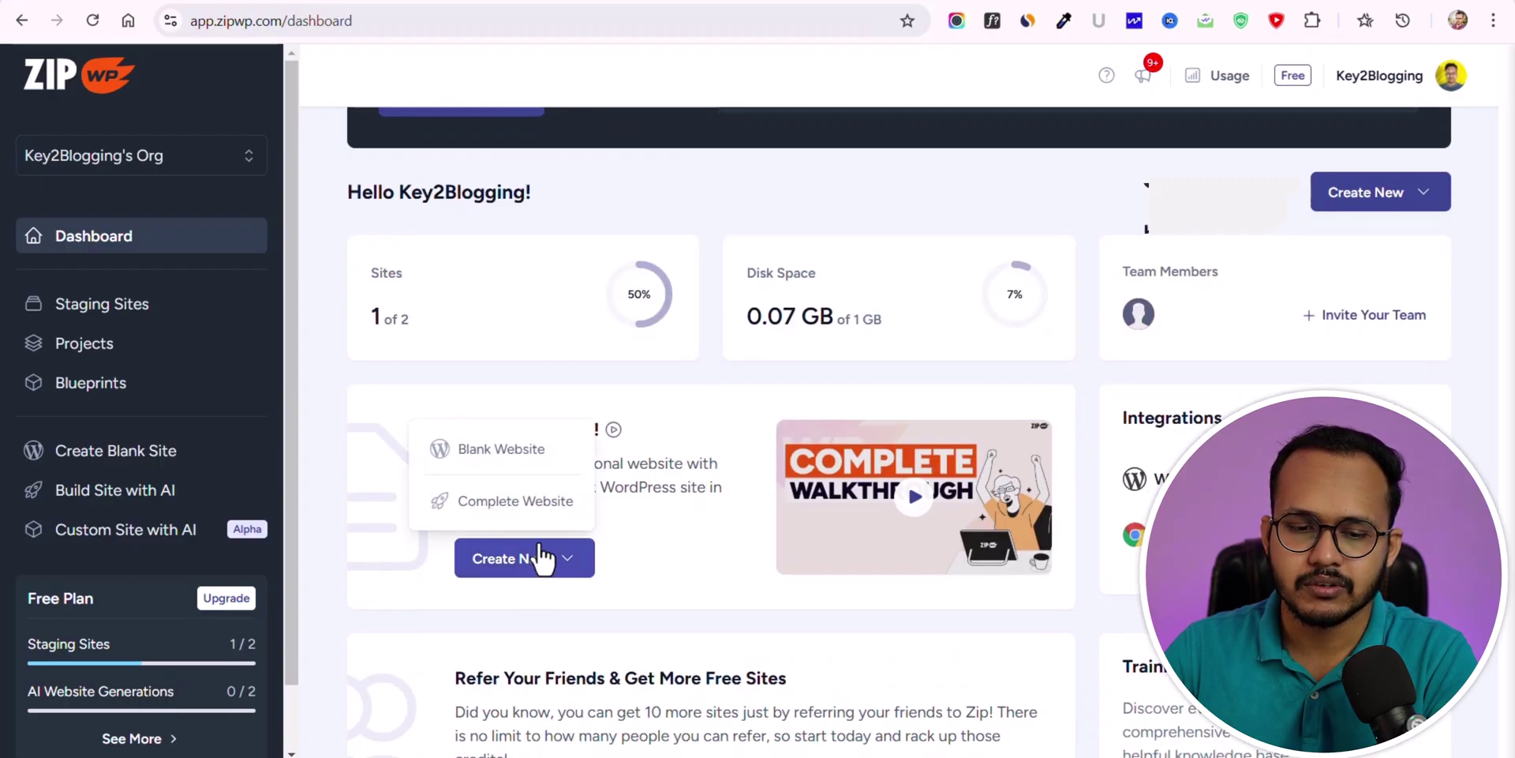
{"action": "left_click", "coordinate": [530, 509]}
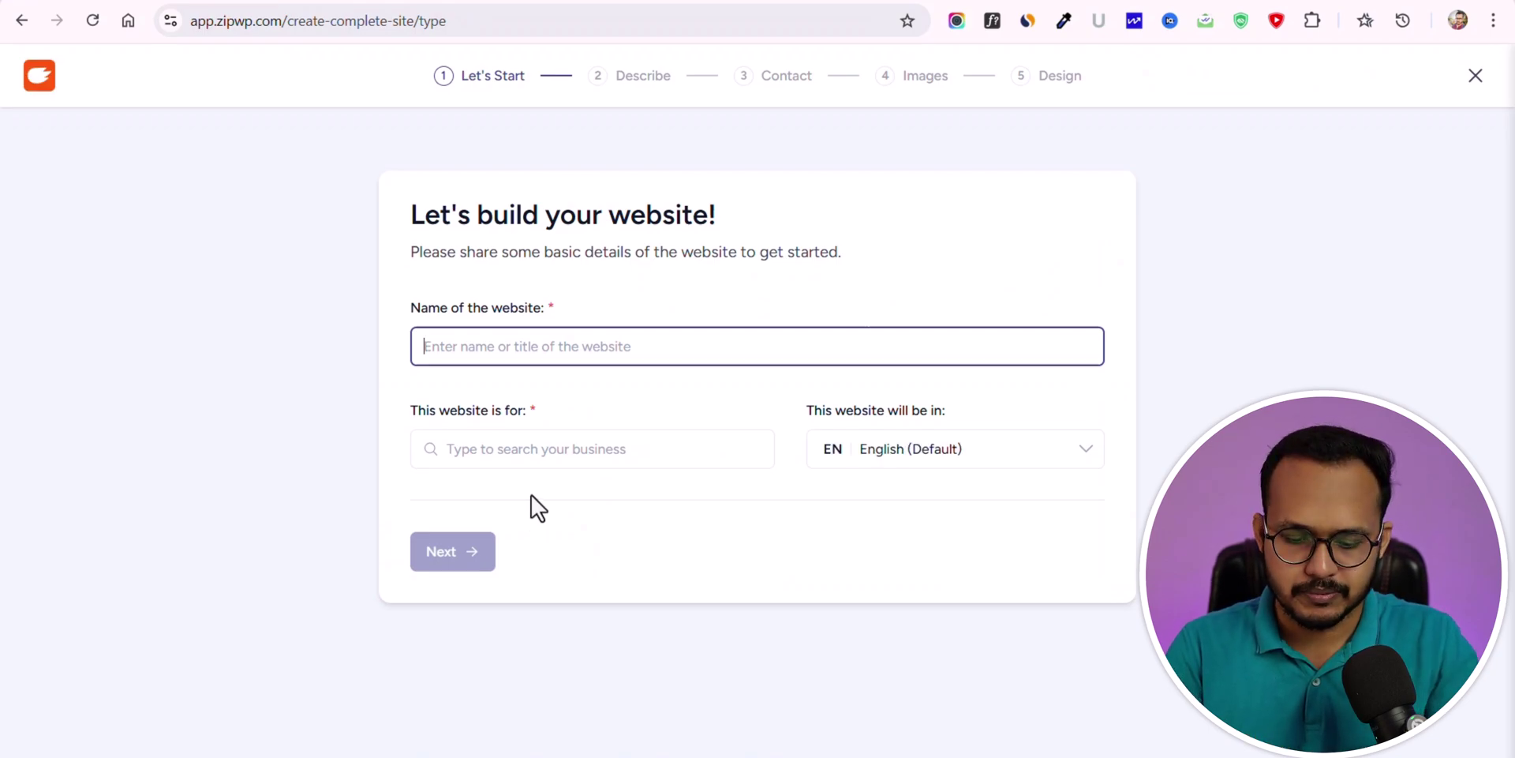
{"action": "type", "text": "ke"}
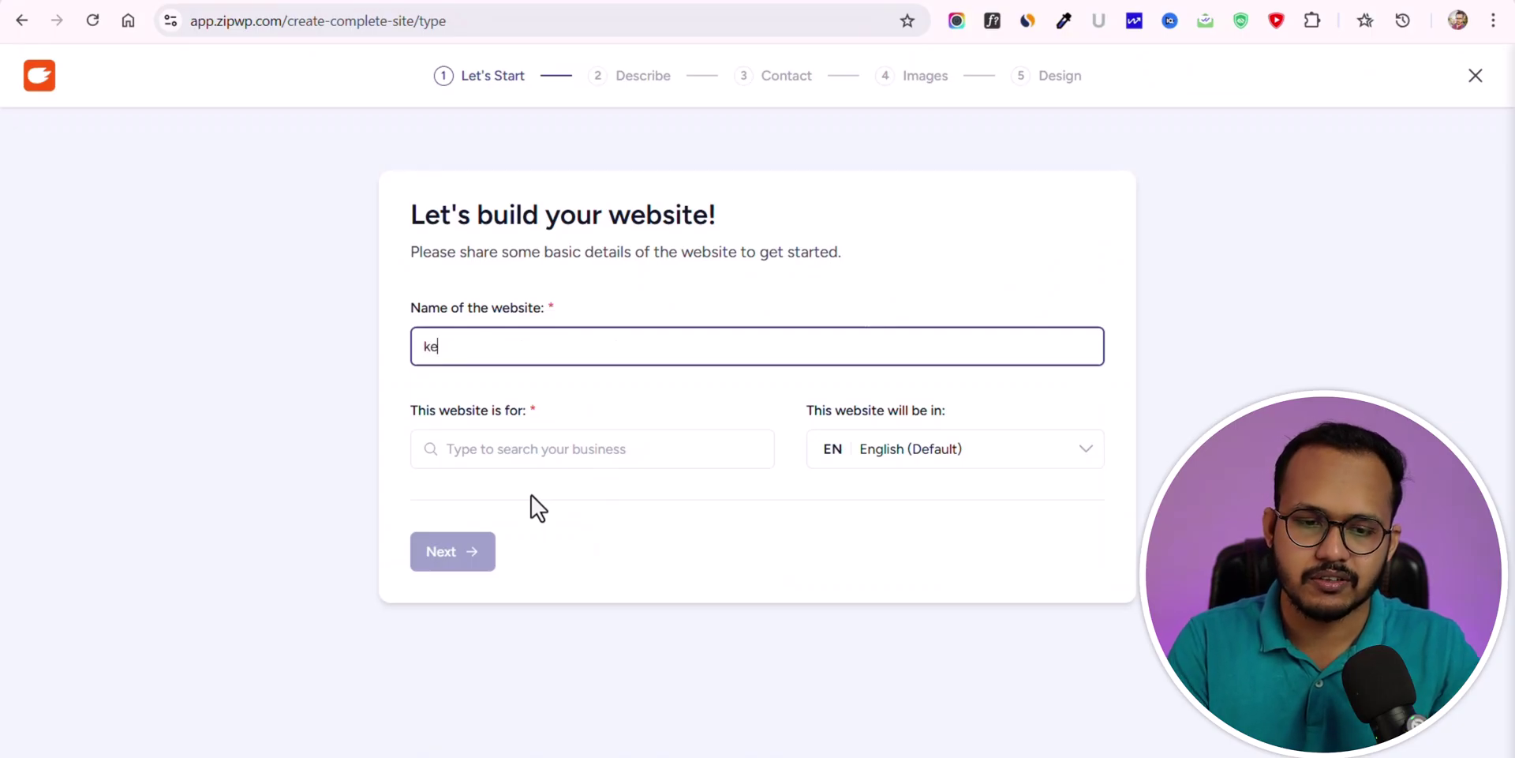
{"action": "type", "text": "y2blogging"}
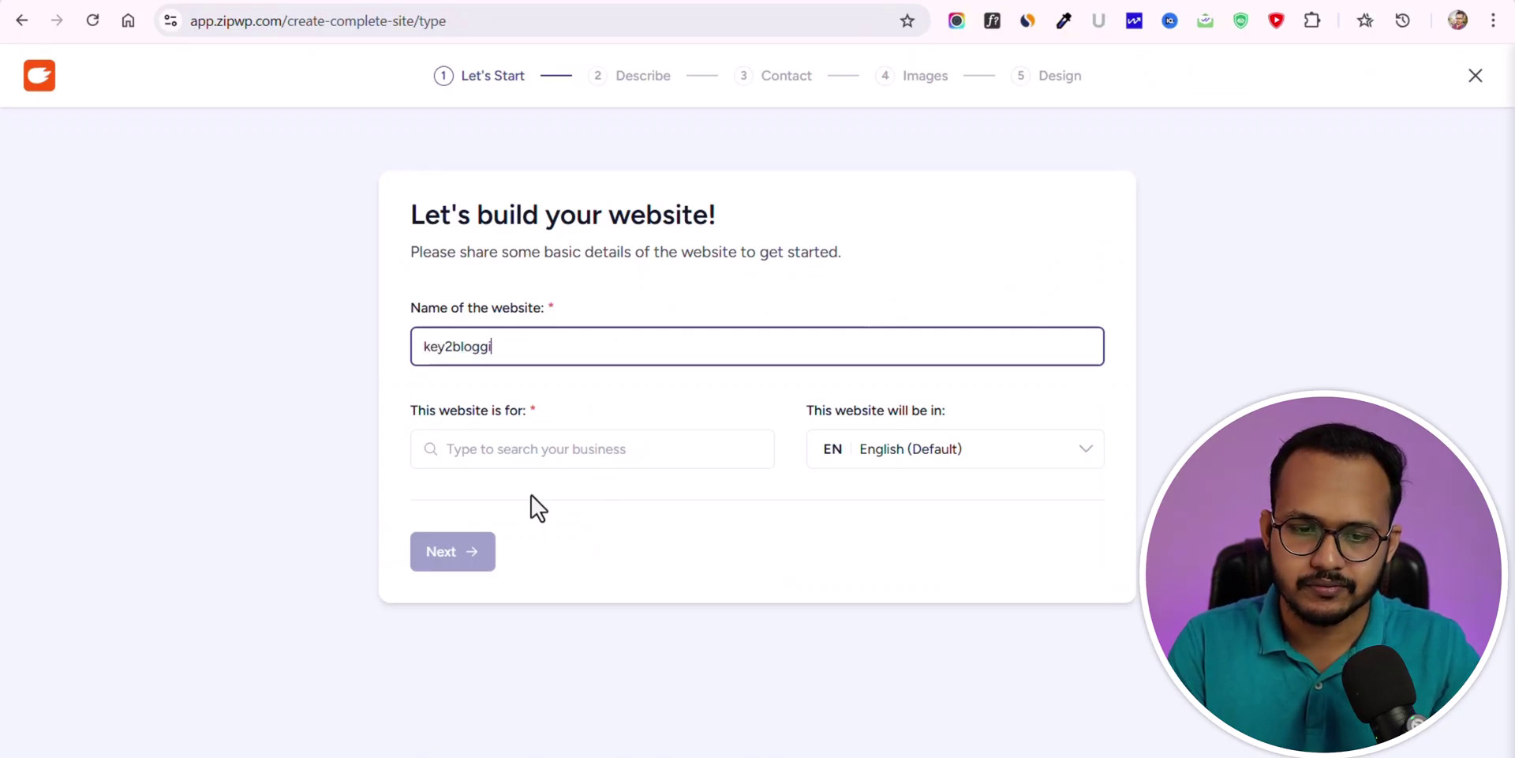
{"action": "left_click", "coordinate": [533, 453]}
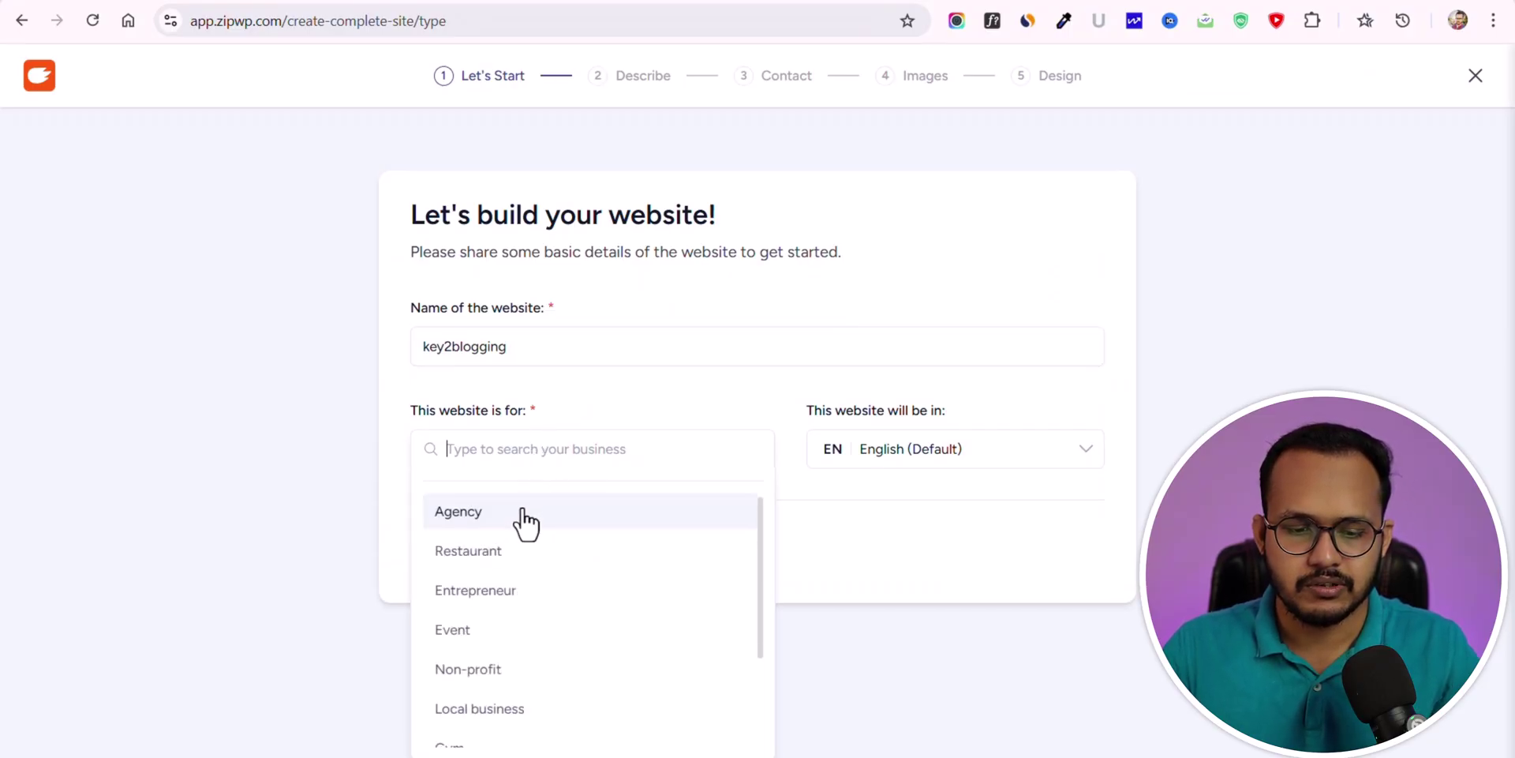
{"action": "left_click", "coordinate": [465, 511]}
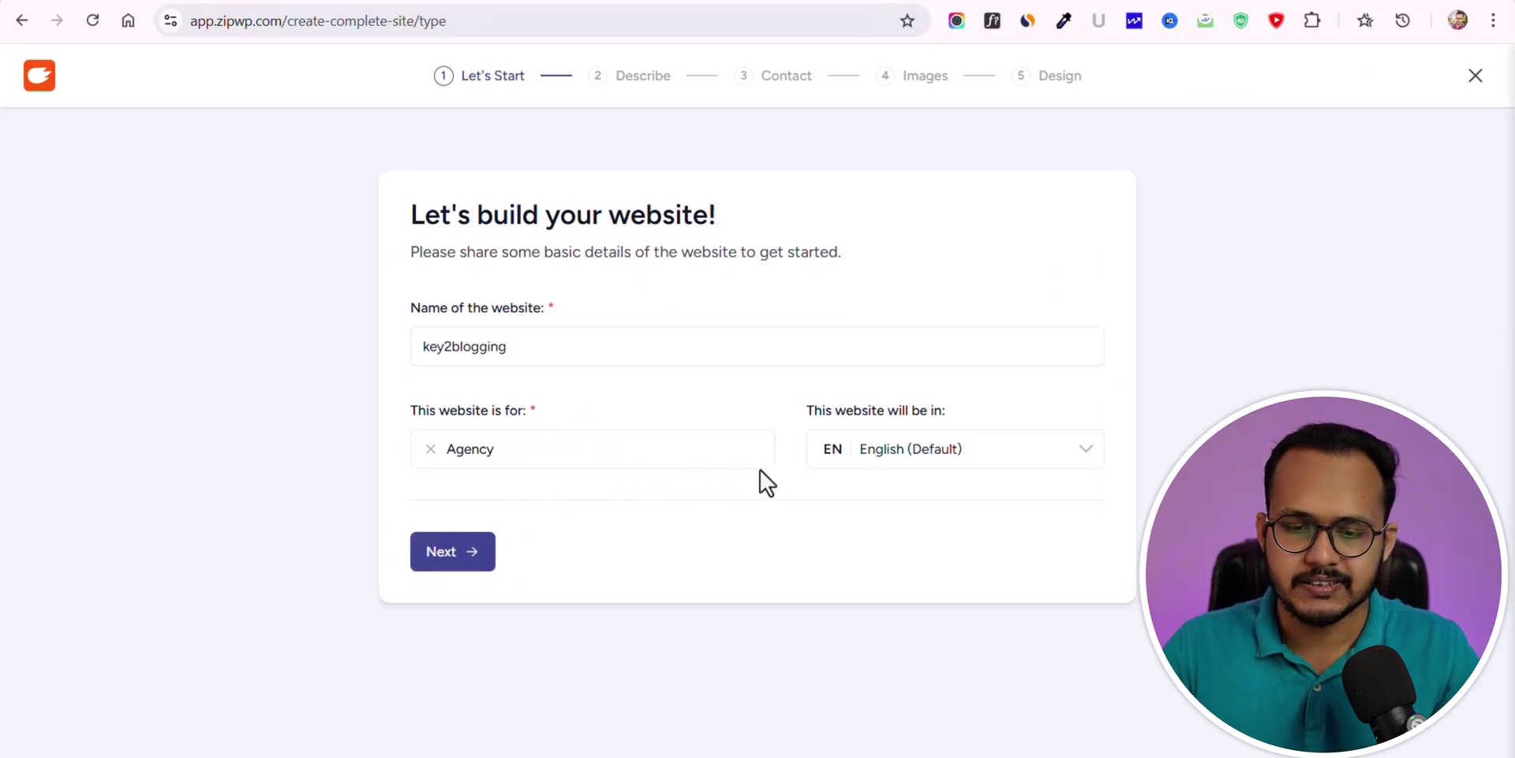
{"action": "left_click", "coordinate": [451, 554]}
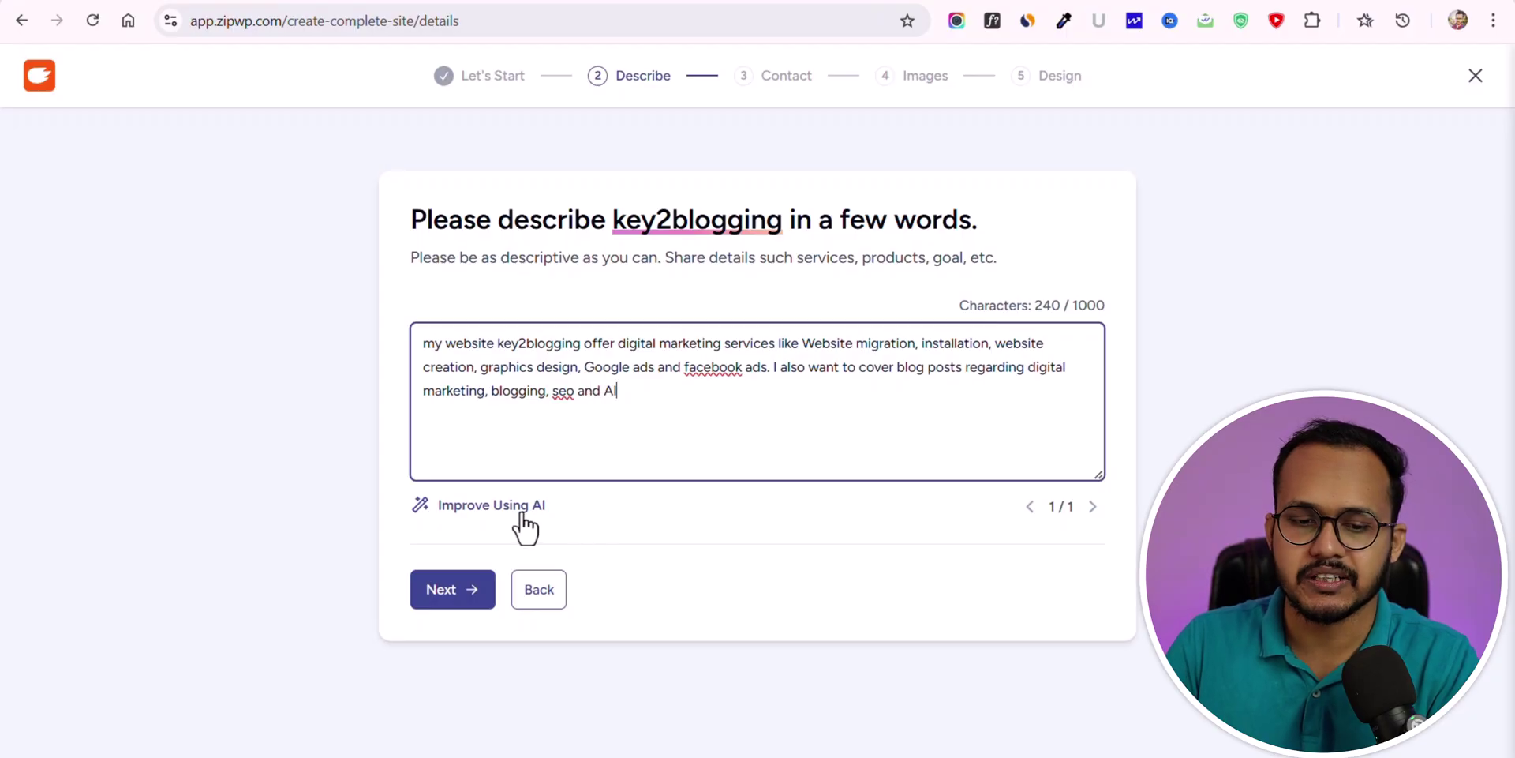
- Improve the key2blogging website description using AI and proceed to the contact details
{"action": "left_click", "coordinate": [476, 509]}
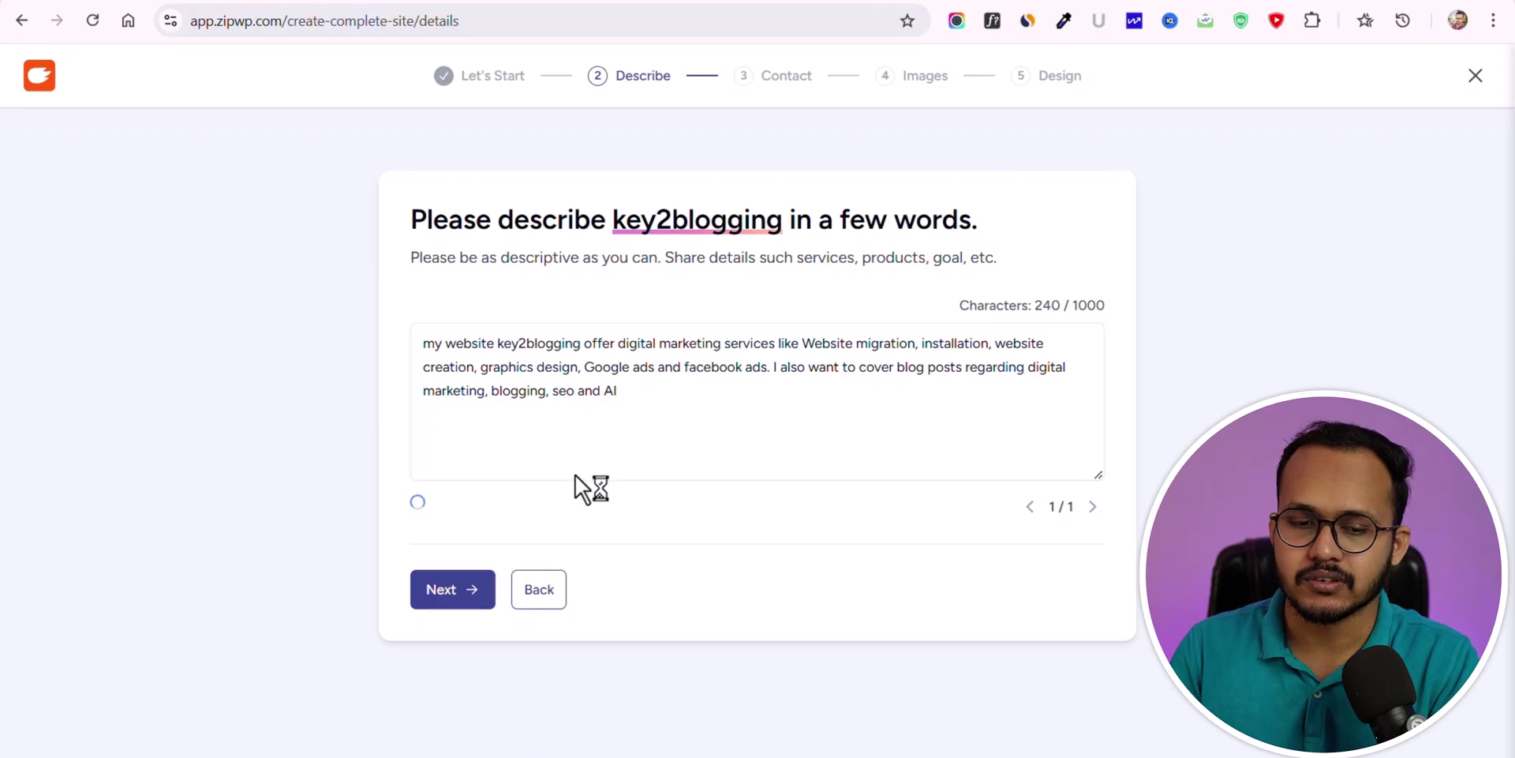
{"action": "left_click", "coordinate": [439, 604]}
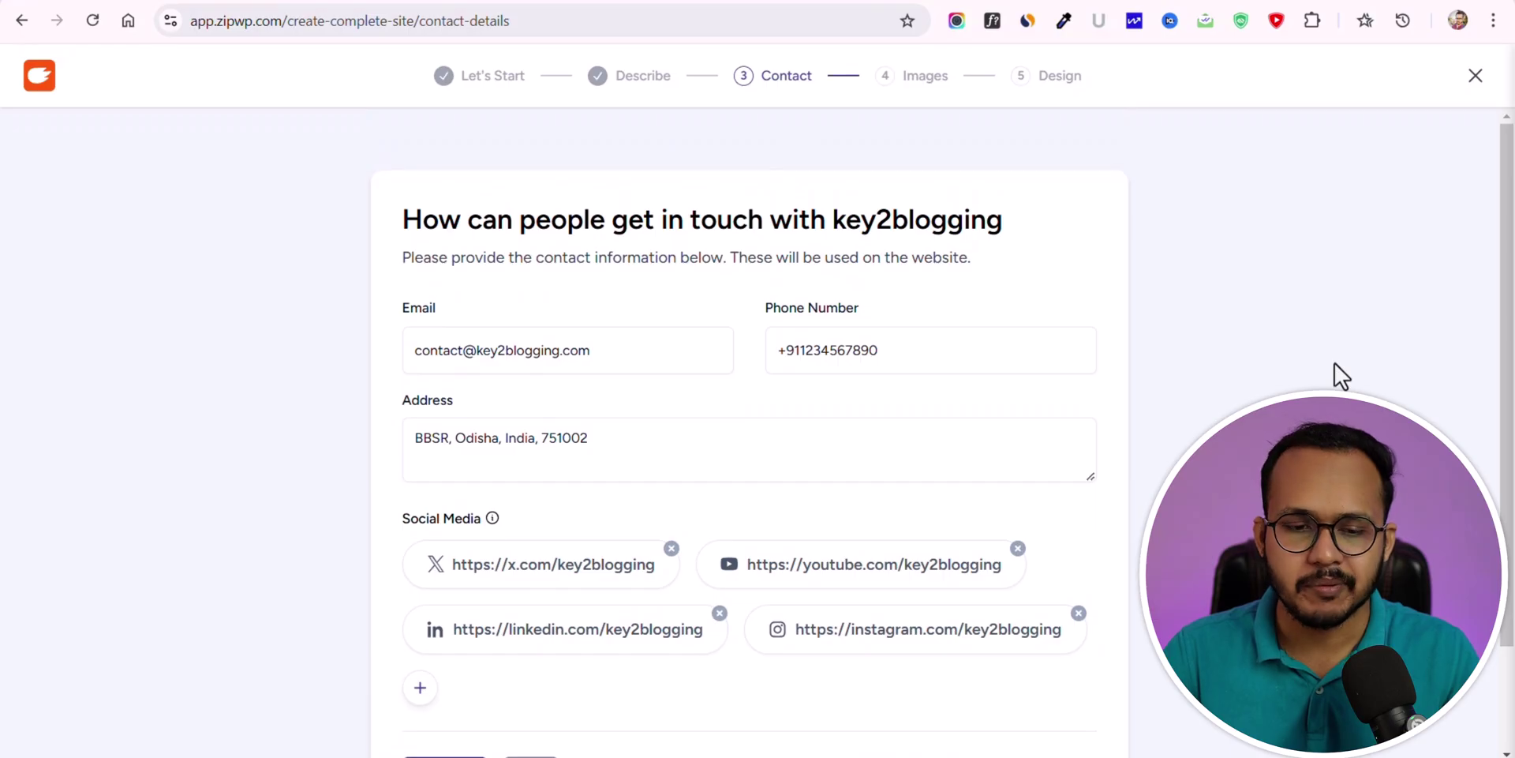
{"action": "scroll", "coordinate": [1263, 355], "scroll_direction": "down", "scroll_amount": 2}
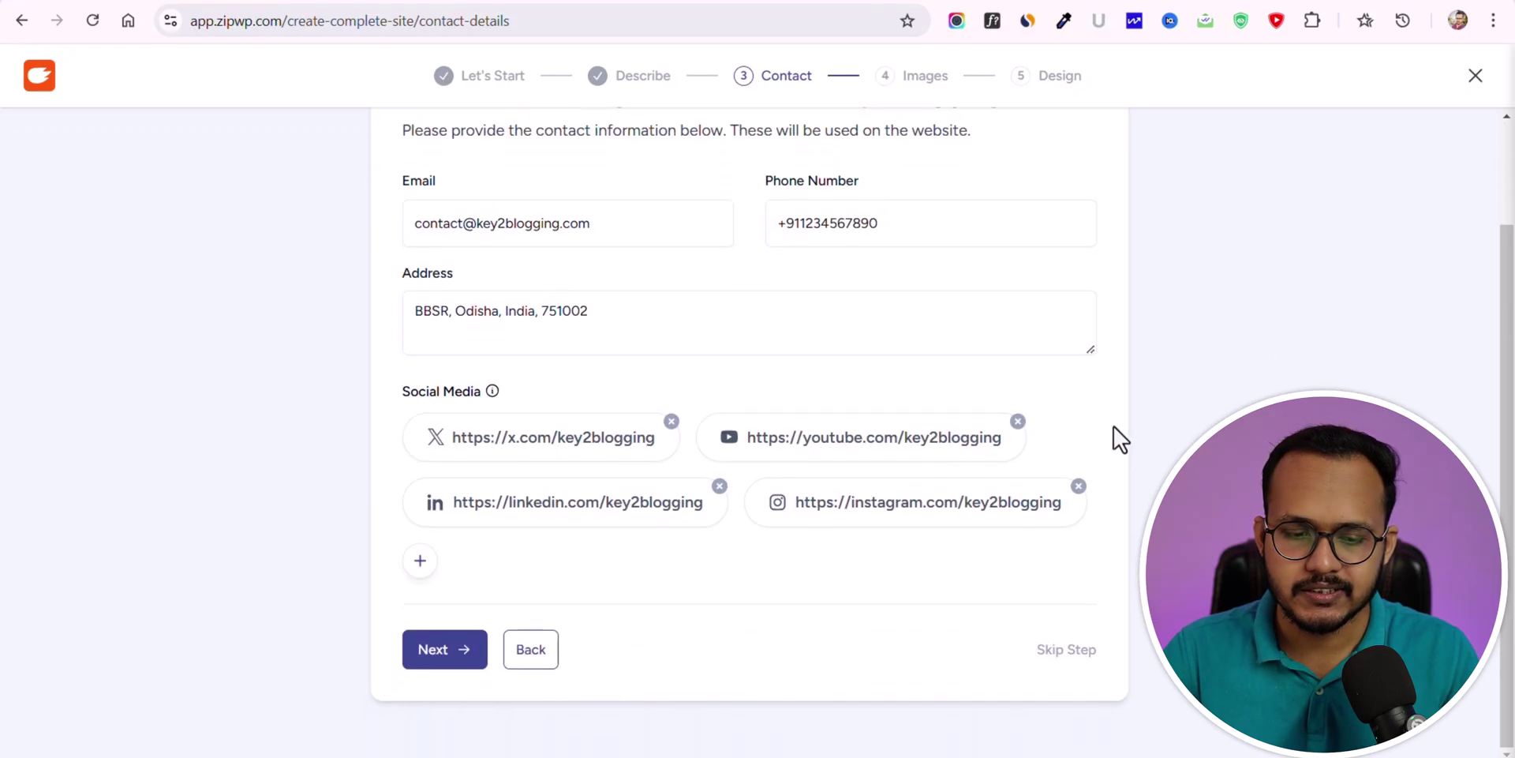
- Accept the contact details and browse the suggested digital marketing images
{"action": "left_click", "coordinate": [439, 667]}
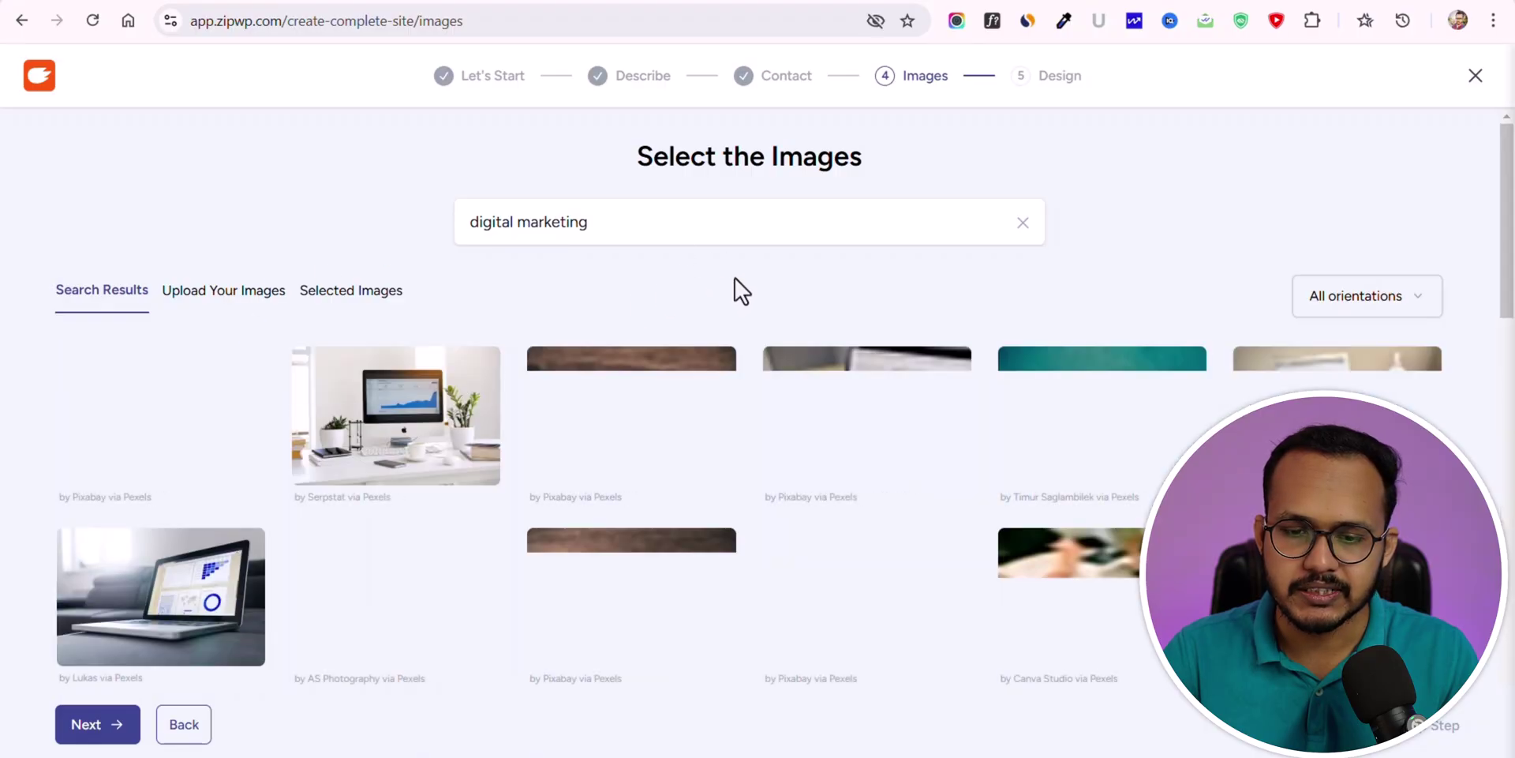
{"action": "scroll", "coordinate": [856, 383], "scroll_direction": "down", "scroll_amount": 1}
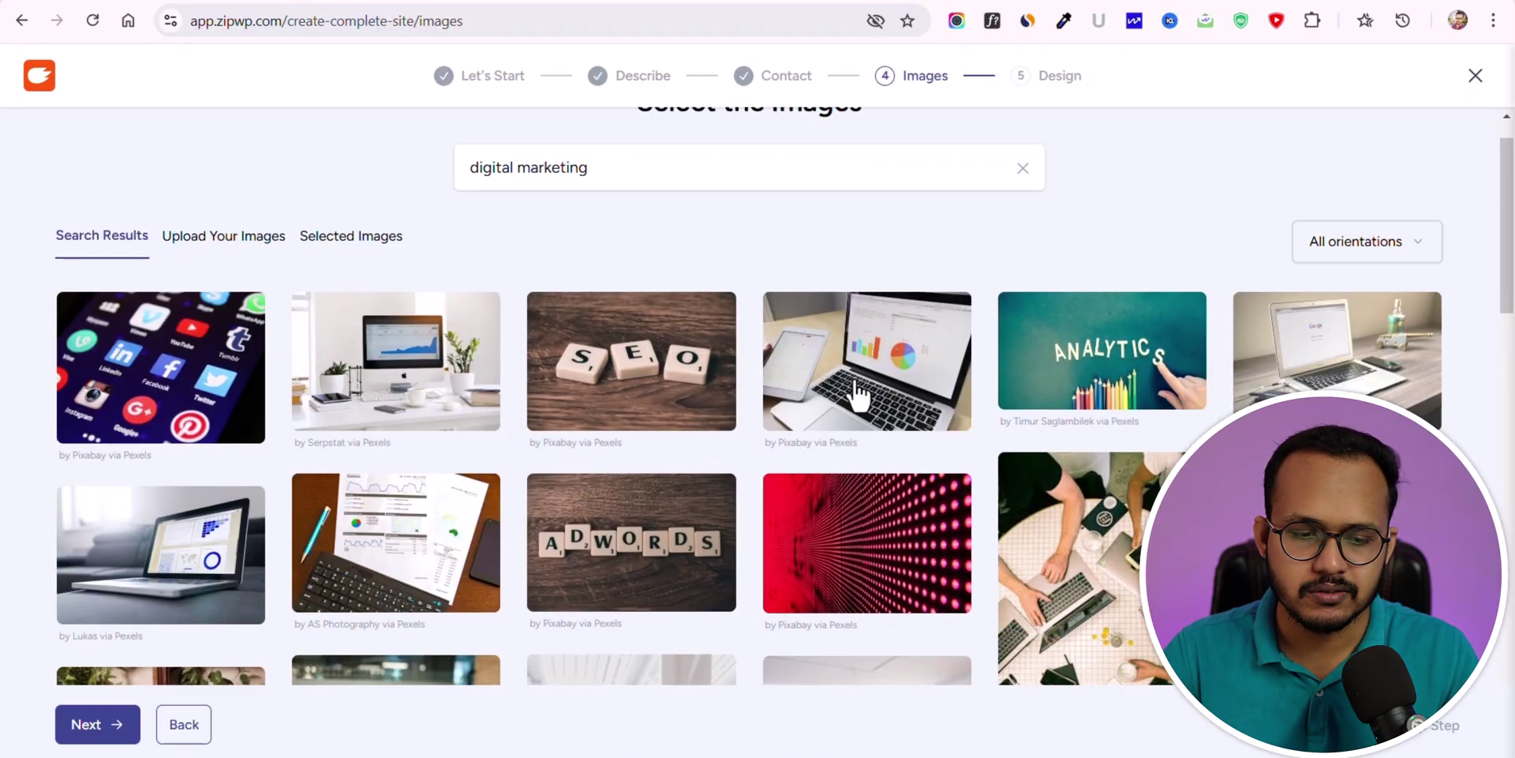
{"action": "scroll", "coordinate": [856, 394], "scroll_direction": "down", "scroll_amount": 5}
{"action": "scroll", "coordinate": [745, 582], "scroll_direction": "up", "scroll_amount": 6}
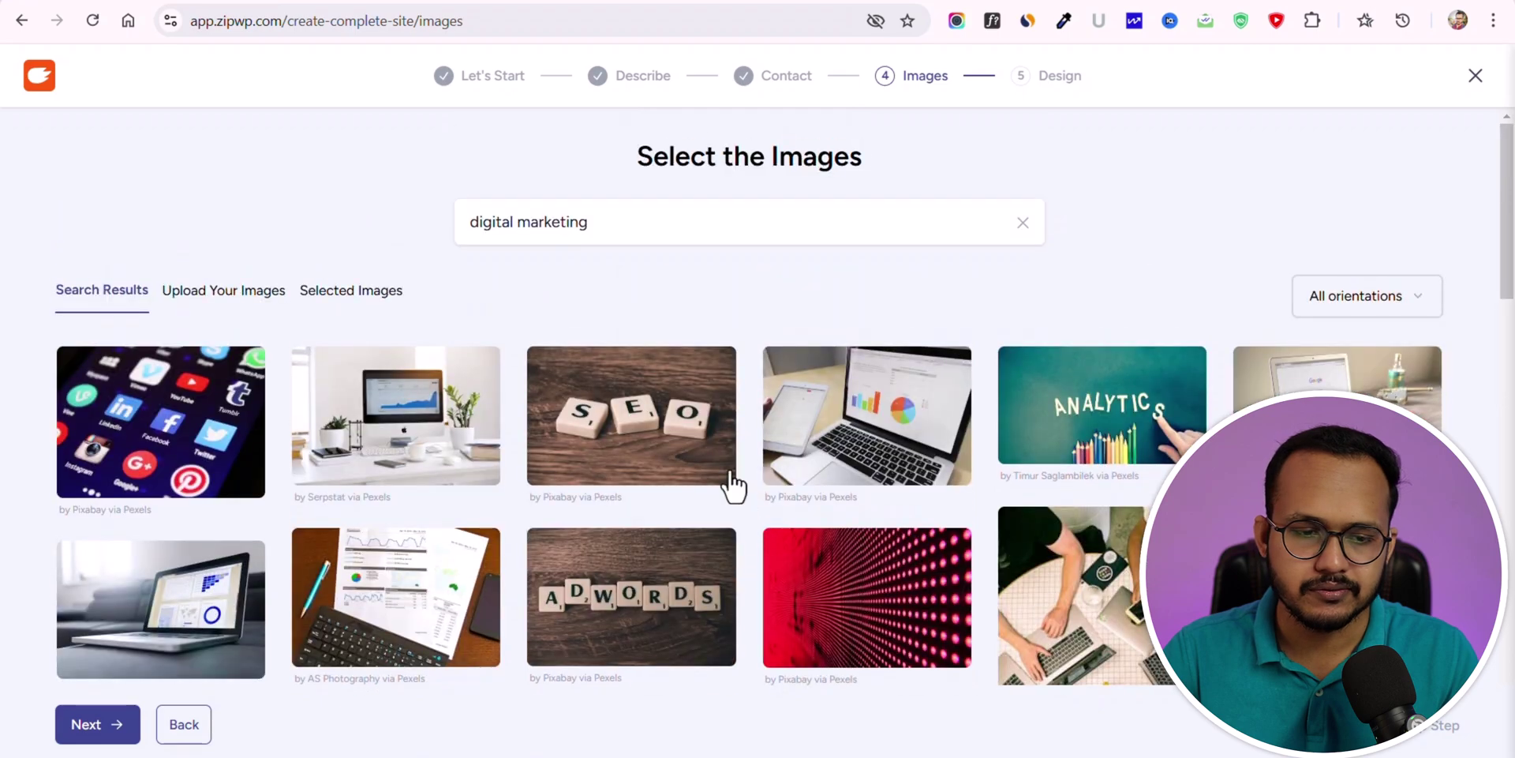
- Check the image upload area and the selected images, and proceed to the design choice without picking any image
{"action": "left_click", "coordinate": [240, 292]}
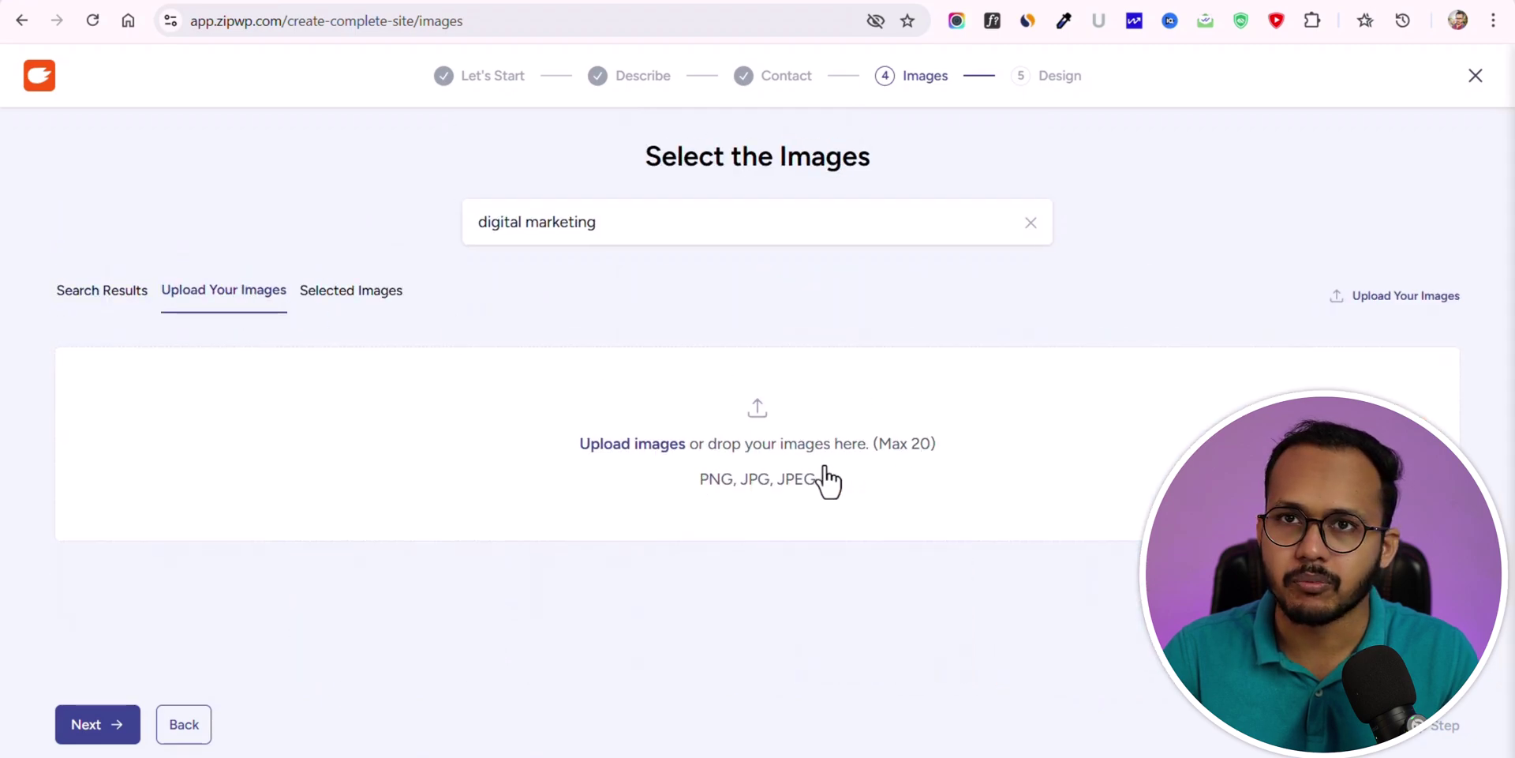
{"action": "left_click", "coordinate": [348, 305]}
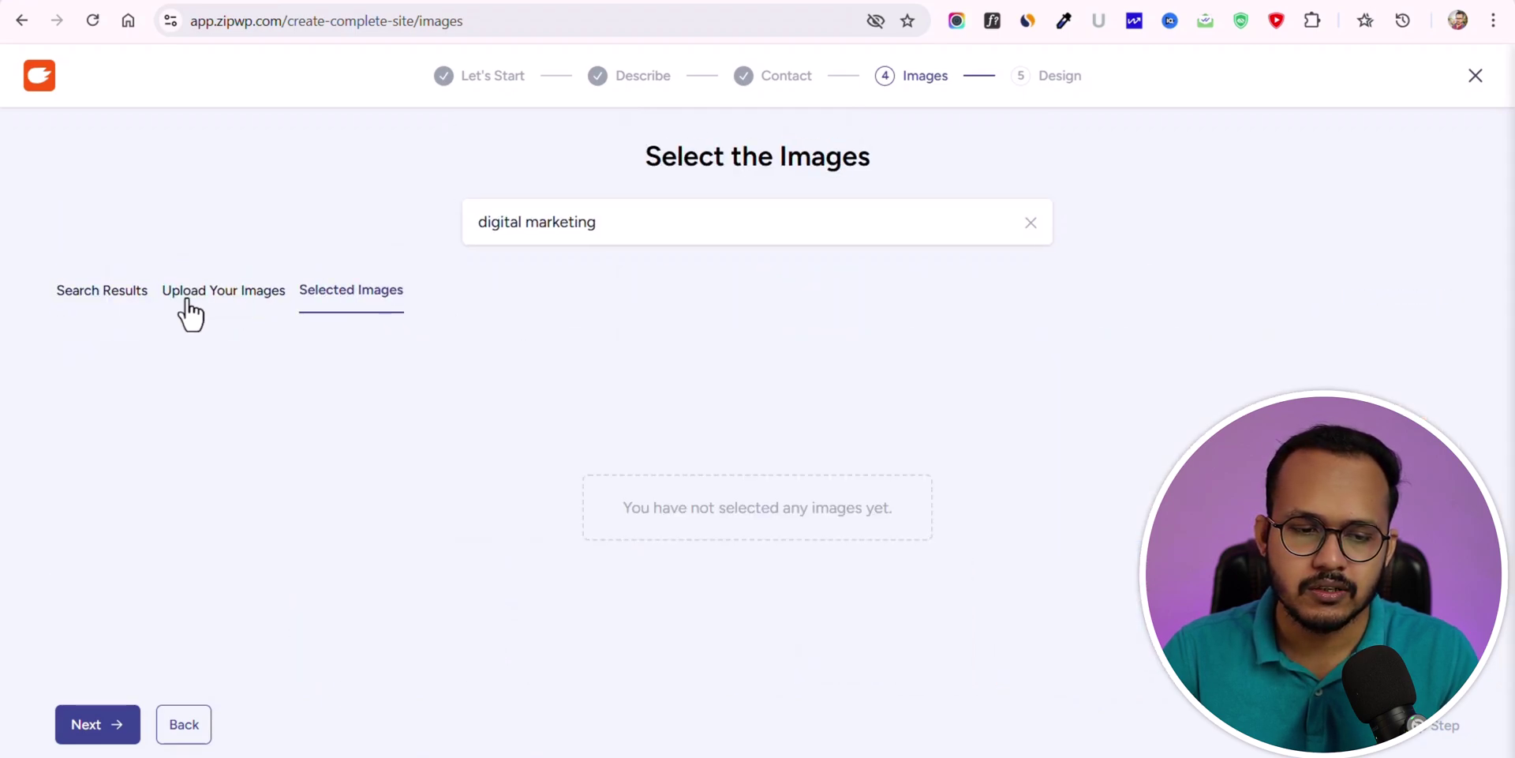
{"action": "left_click", "coordinate": [83, 299]}
{"action": "left_click", "coordinate": [71, 724]}
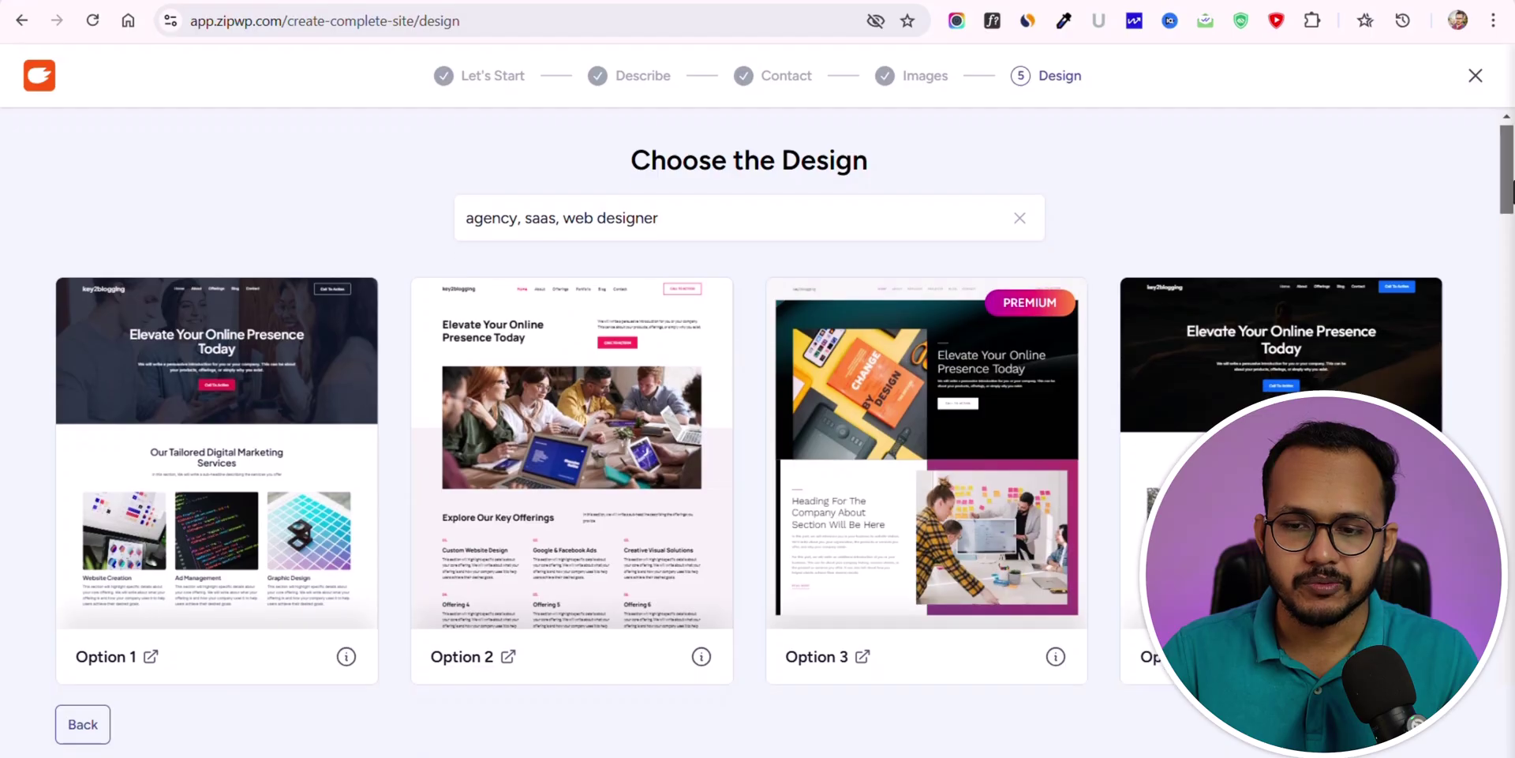
- Browse the suggested agency designs and open the preview of Option 1
{"action": "scroll", "coordinate": [757, 426], "scroll_direction": "down", "scroll_amount": 3}
{"action": "scroll", "coordinate": [750, 325], "scroll_direction": "up", "scroll_amount": 3}
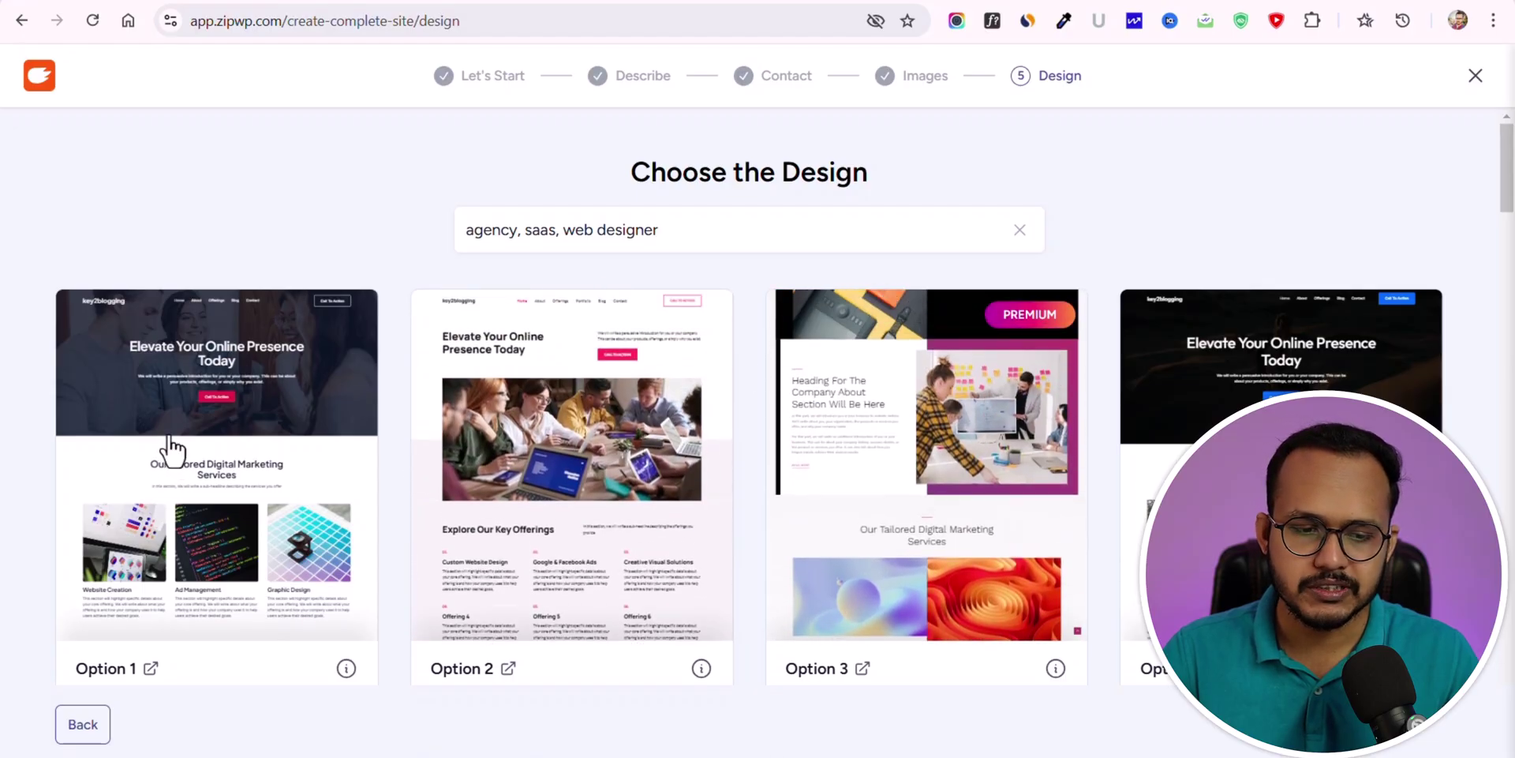
{"action": "left_click", "coordinate": [204, 442]}
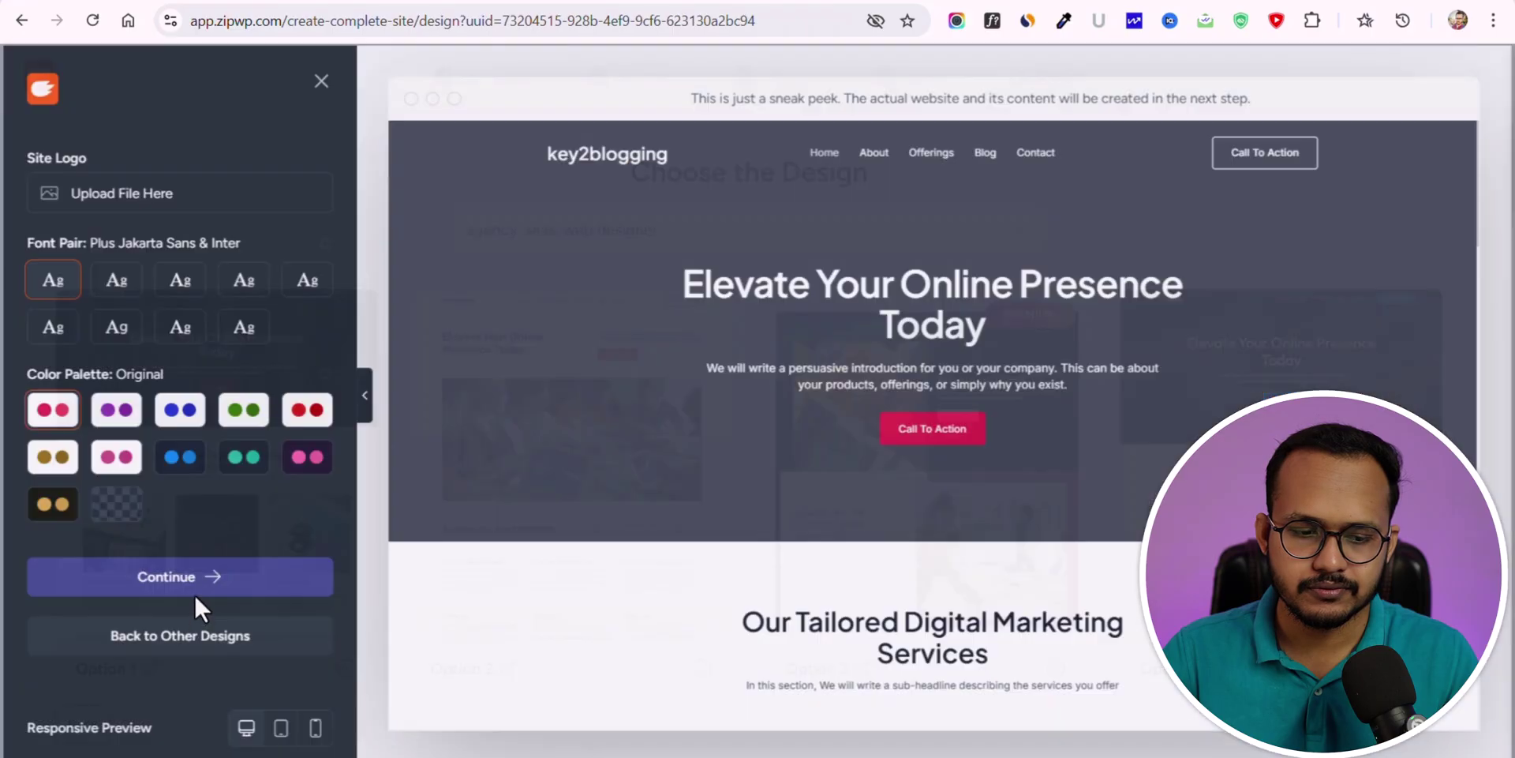
- Examine the Option 1 preview from its services and company story sections through the portfolio, testimonials and footer
{"action": "scroll", "coordinate": [945, 403], "scroll_direction": "down", "scroll_amount": 5}
{"action": "scroll", "coordinate": [945, 403], "scroll_direction": "down", "scroll_amount": 5}
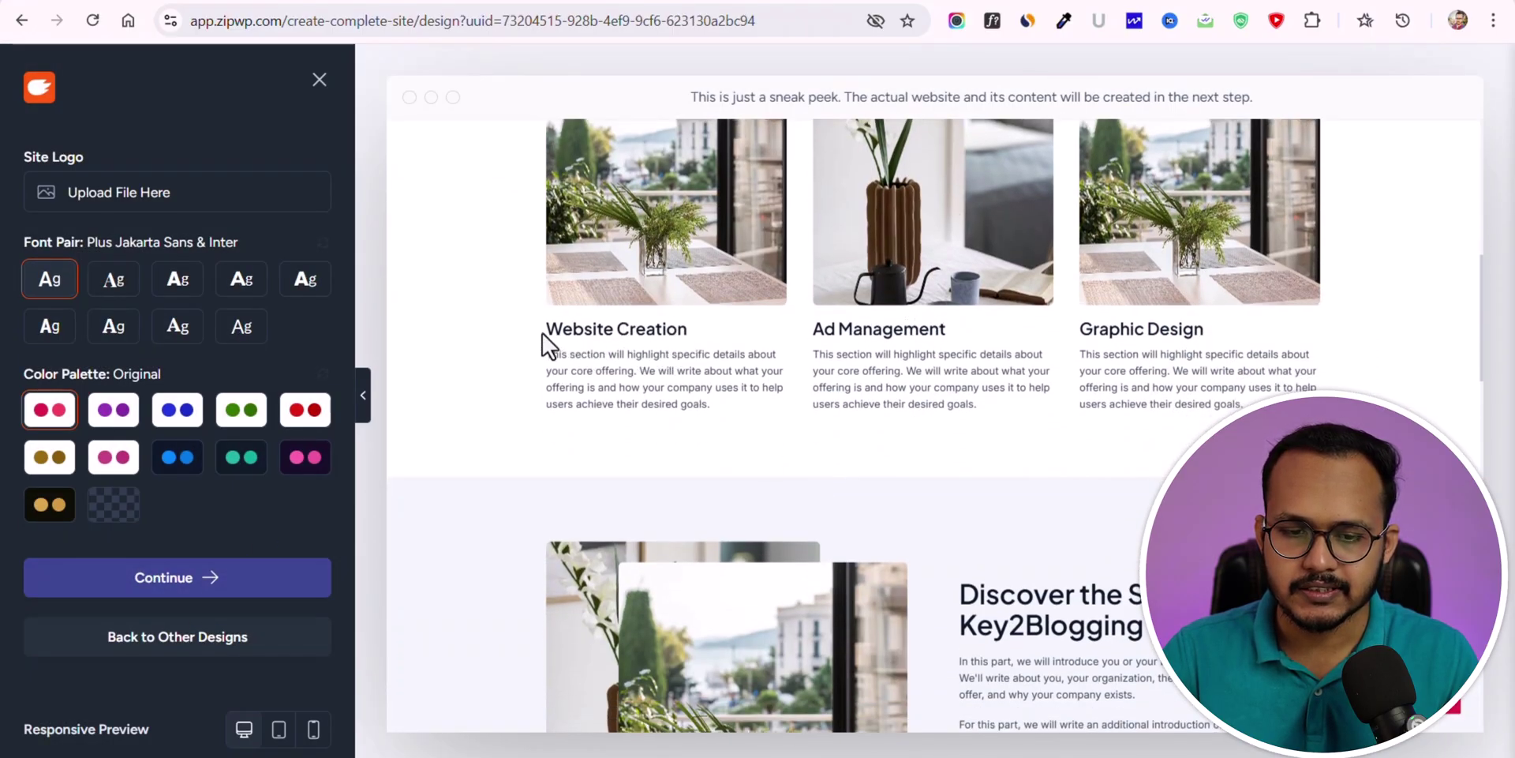
{"action": "left_click_drag", "start_coordinate": [542, 333], "coordinate": [1010, 360]}
{"action": "left_click", "coordinate": [742, 240]}
{"action": "scroll", "coordinate": [742, 240], "scroll_direction": "down", "scroll_amount": 5}
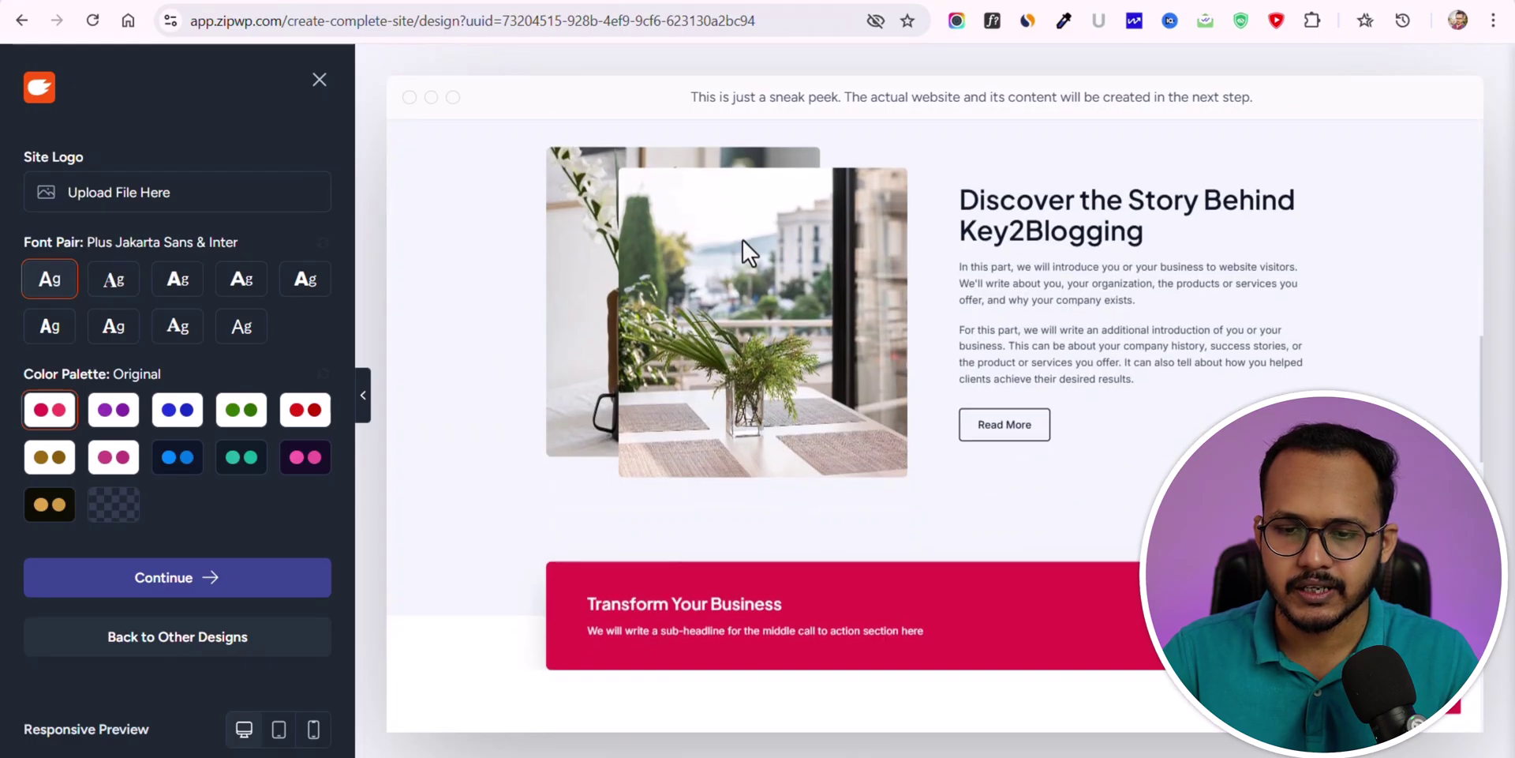
{"action": "left_click_drag", "start_coordinate": [961, 193], "coordinate": [1144, 248]}
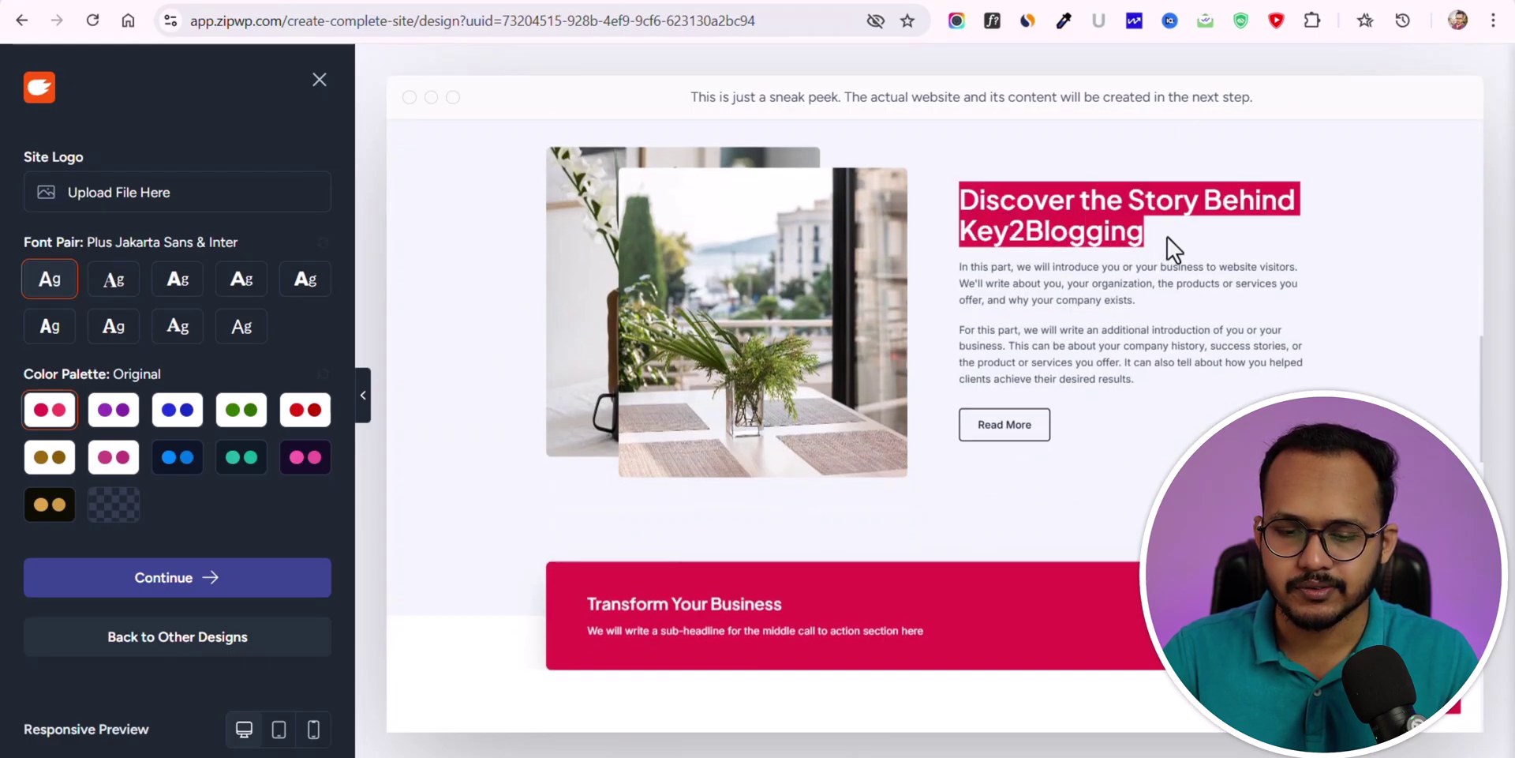
{"action": "left_click", "coordinate": [1167, 241]}
{"action": "scroll", "coordinate": [1089, 389], "scroll_direction": "down", "scroll_amount": 3}
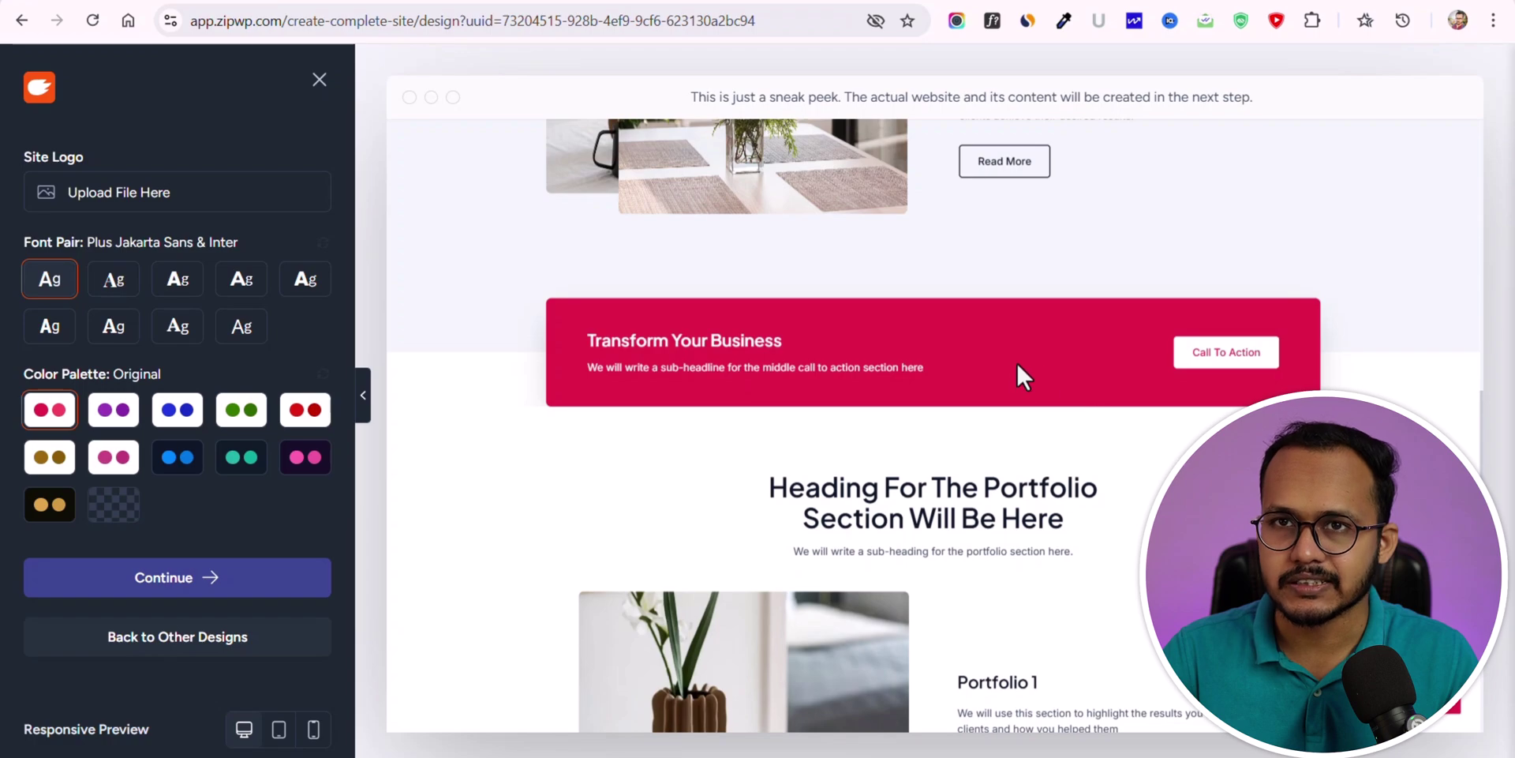
{"action": "scroll", "coordinate": [995, 398], "scroll_direction": "down", "scroll_amount": 10}
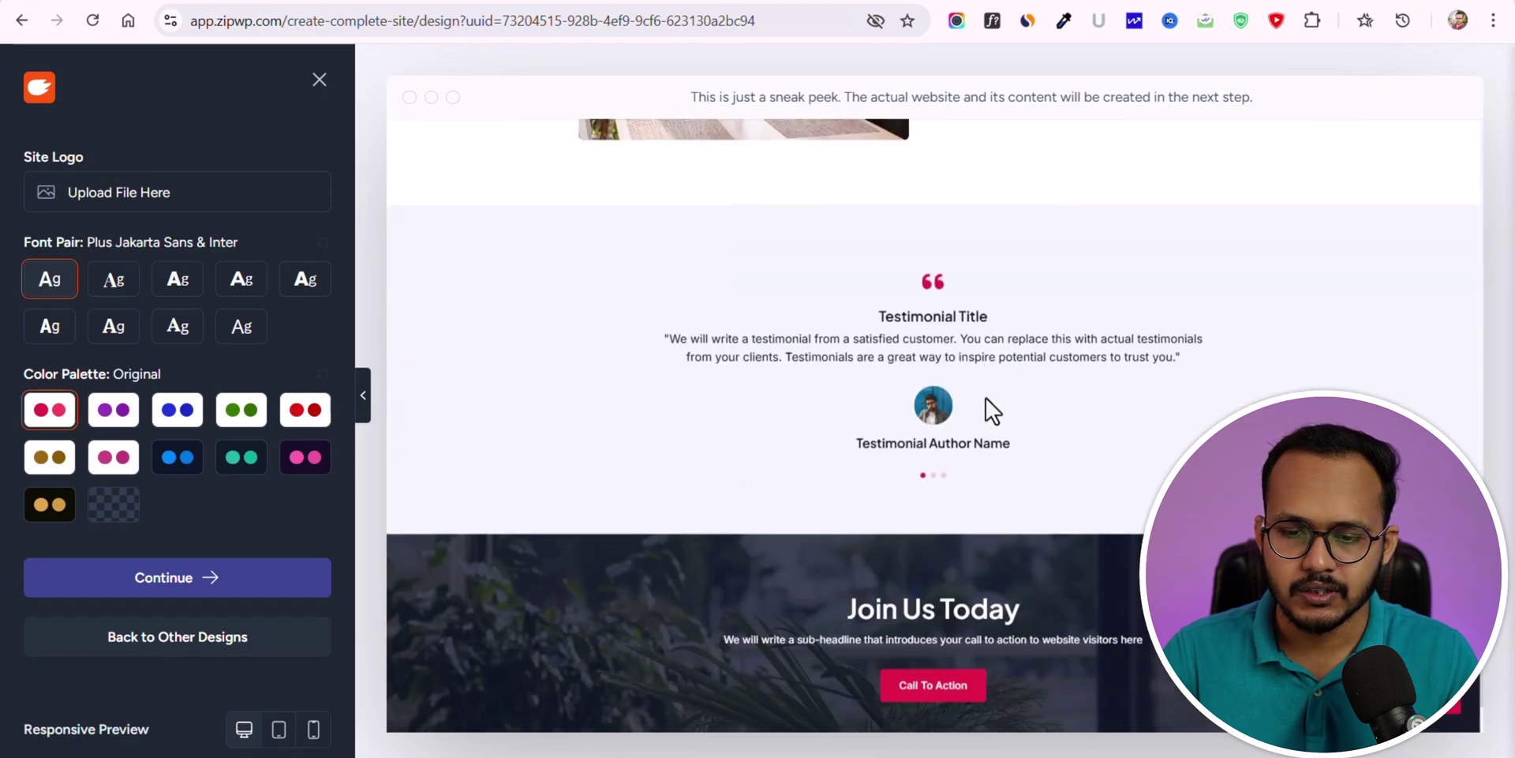
{"action": "scroll", "coordinate": [978, 403], "scroll_direction": "up", "scroll_amount": 7}
{"action": "scroll", "coordinate": [957, 386], "scroll_direction": "down", "scroll_amount": 5}
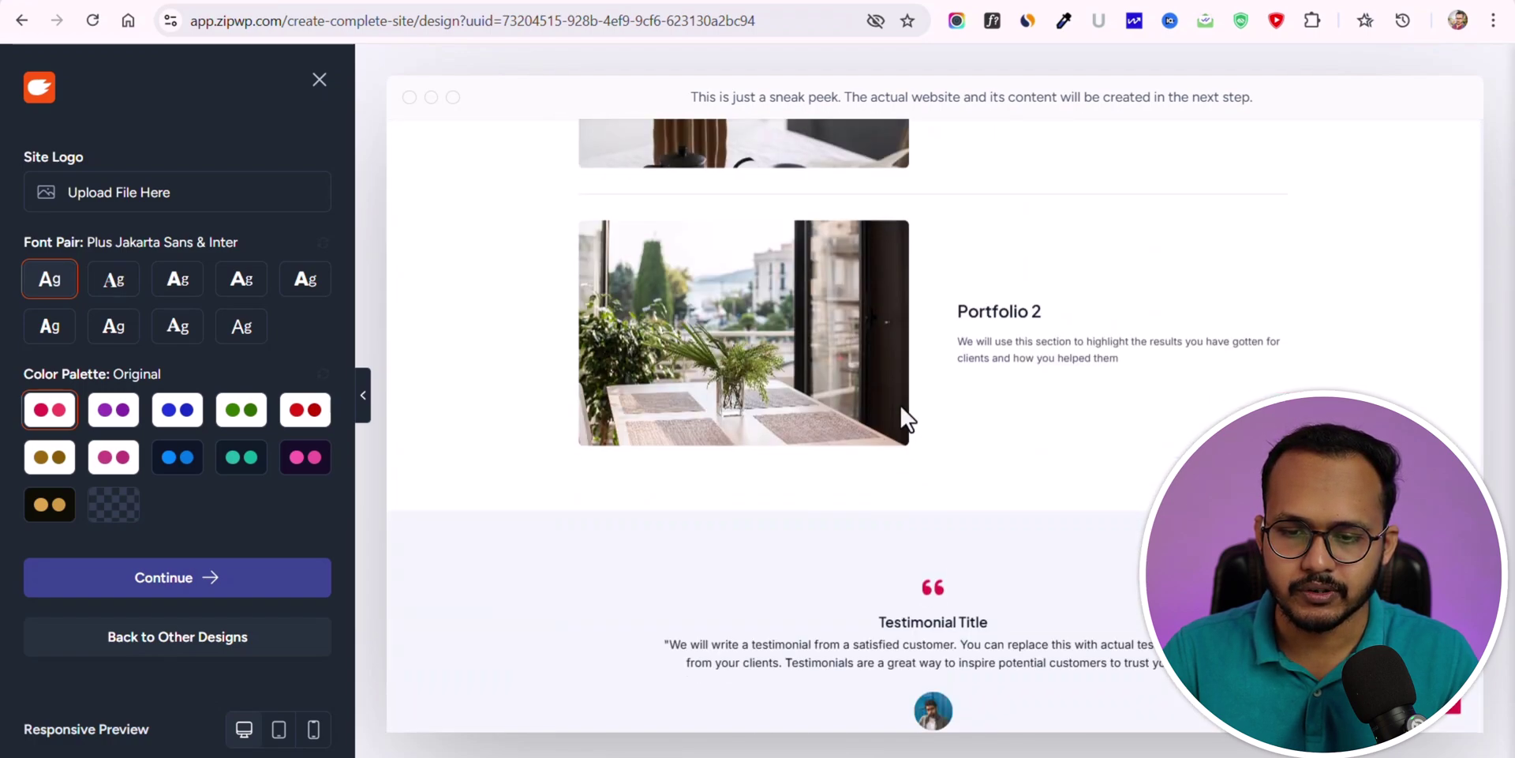
{"action": "scroll", "coordinate": [975, 404], "scroll_direction": "down", "scroll_amount": 5}
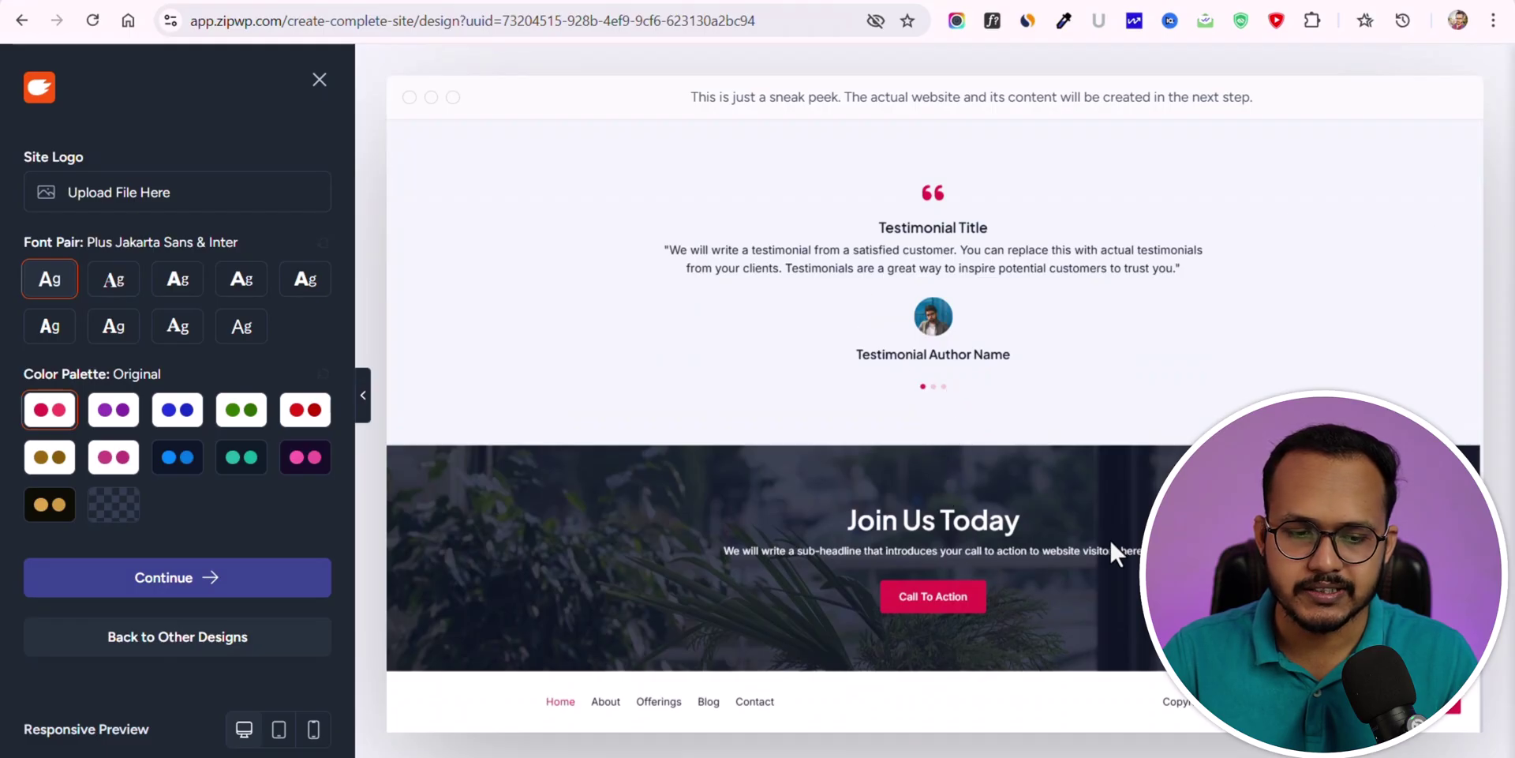
{"action": "scroll", "coordinate": [680, 420], "scroll_direction": "up", "scroll_amount": 15}
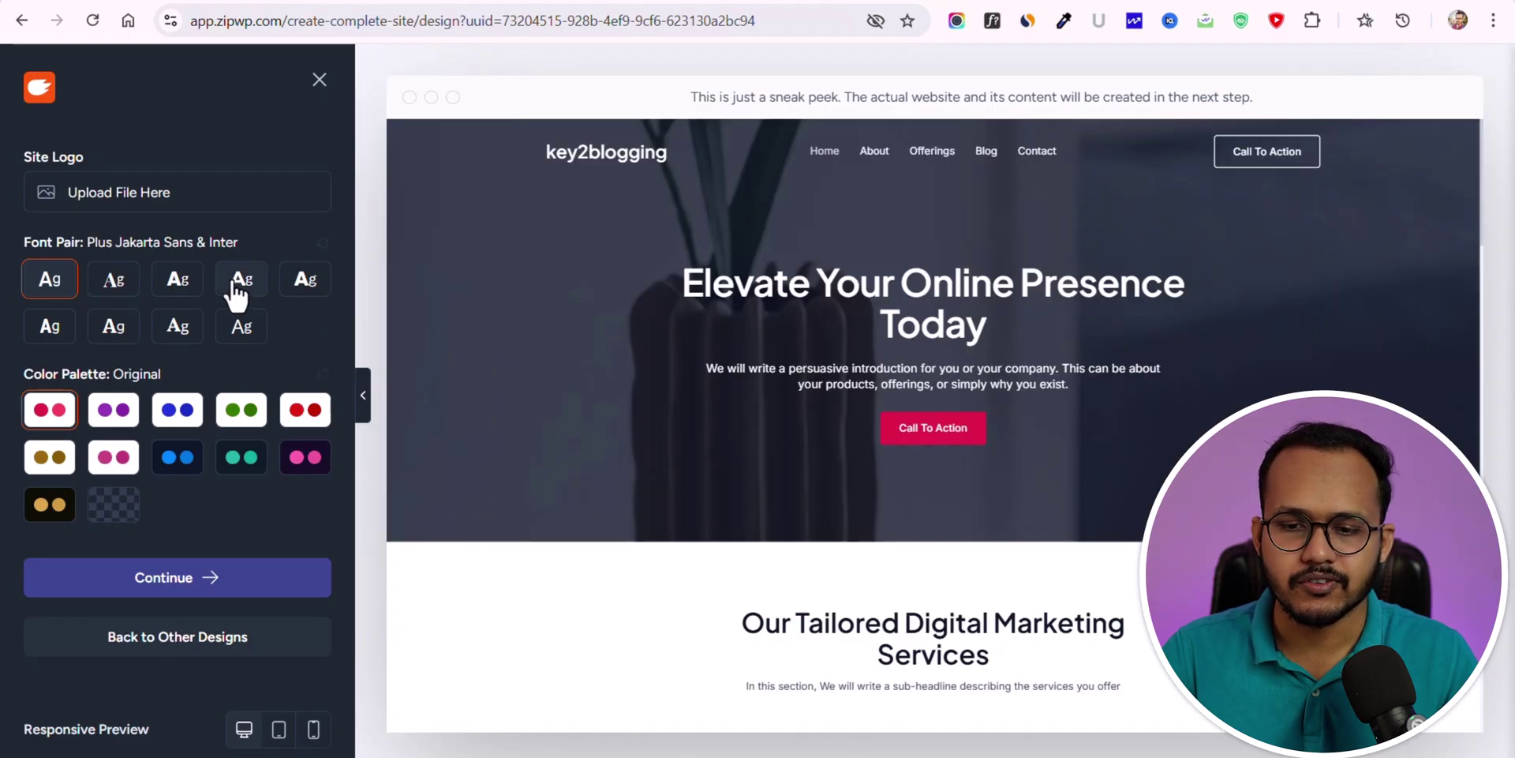
- Try the Montserrat & Lato font pair and the green Style 3 palette on Option 1, and return to the other designs
{"action": "left_click", "coordinate": [235, 284]}
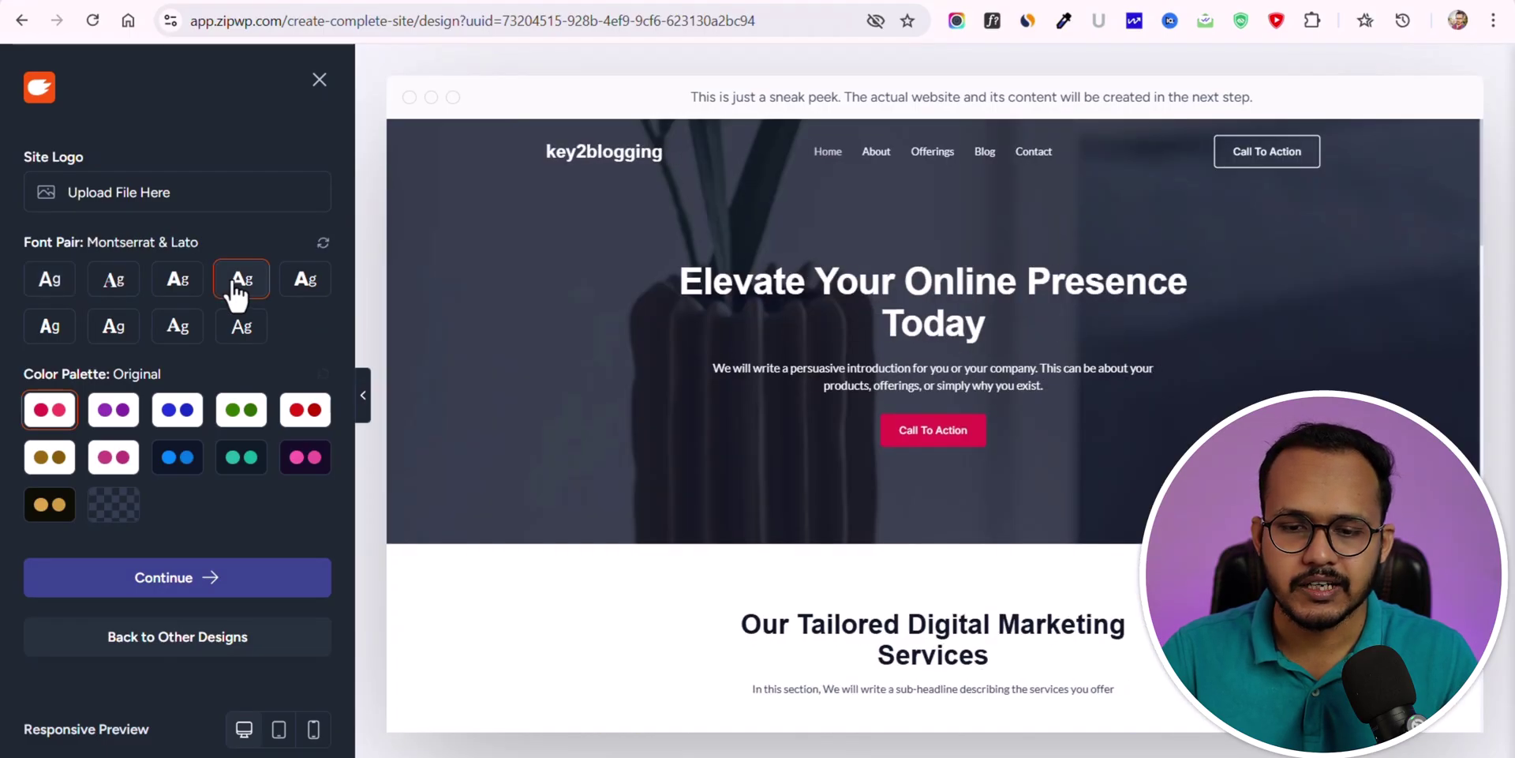
{"action": "left_click", "coordinate": [115, 426]}
{"action": "left_click", "coordinate": [232, 422]}
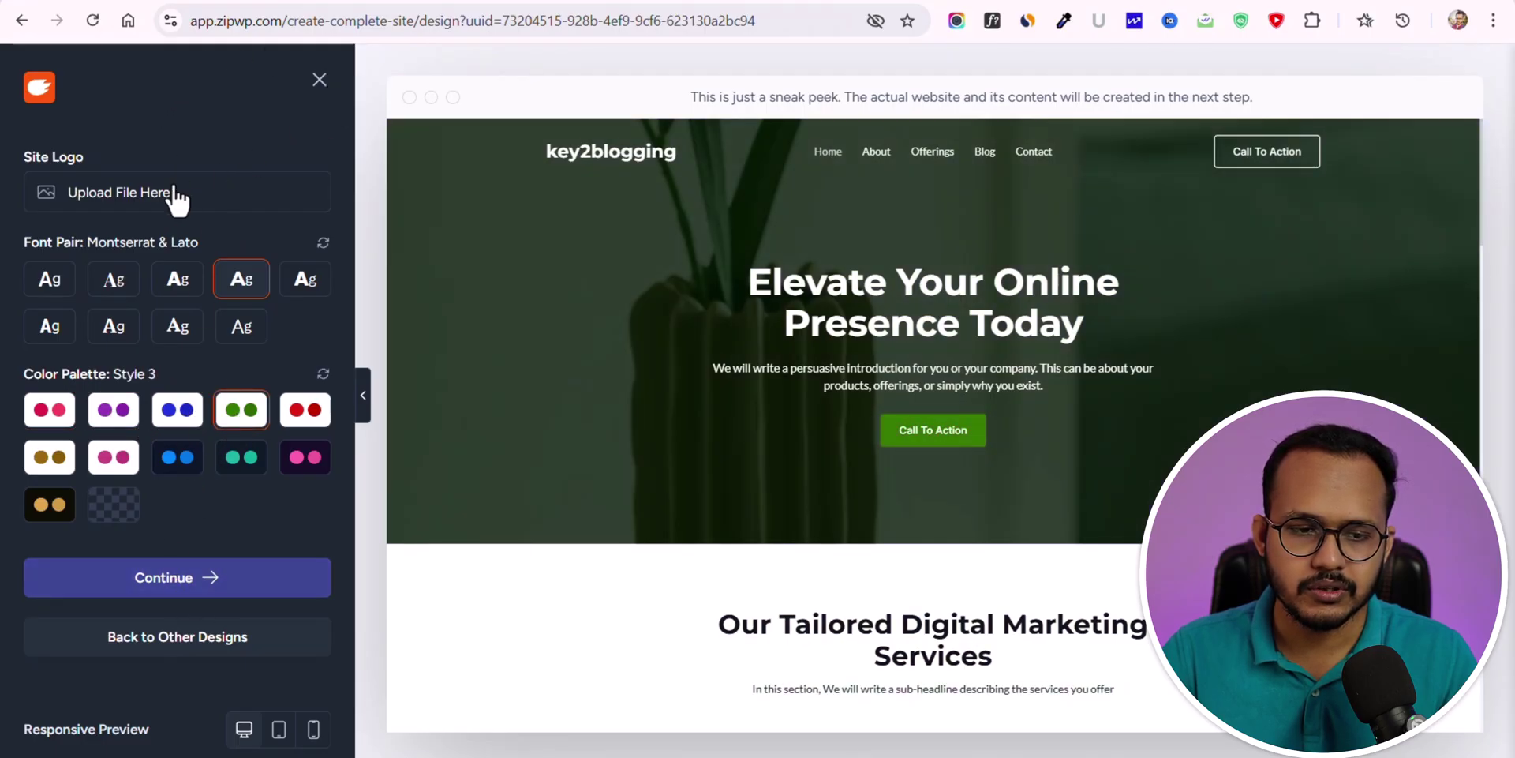
{"action": "left_click", "coordinate": [163, 641]}
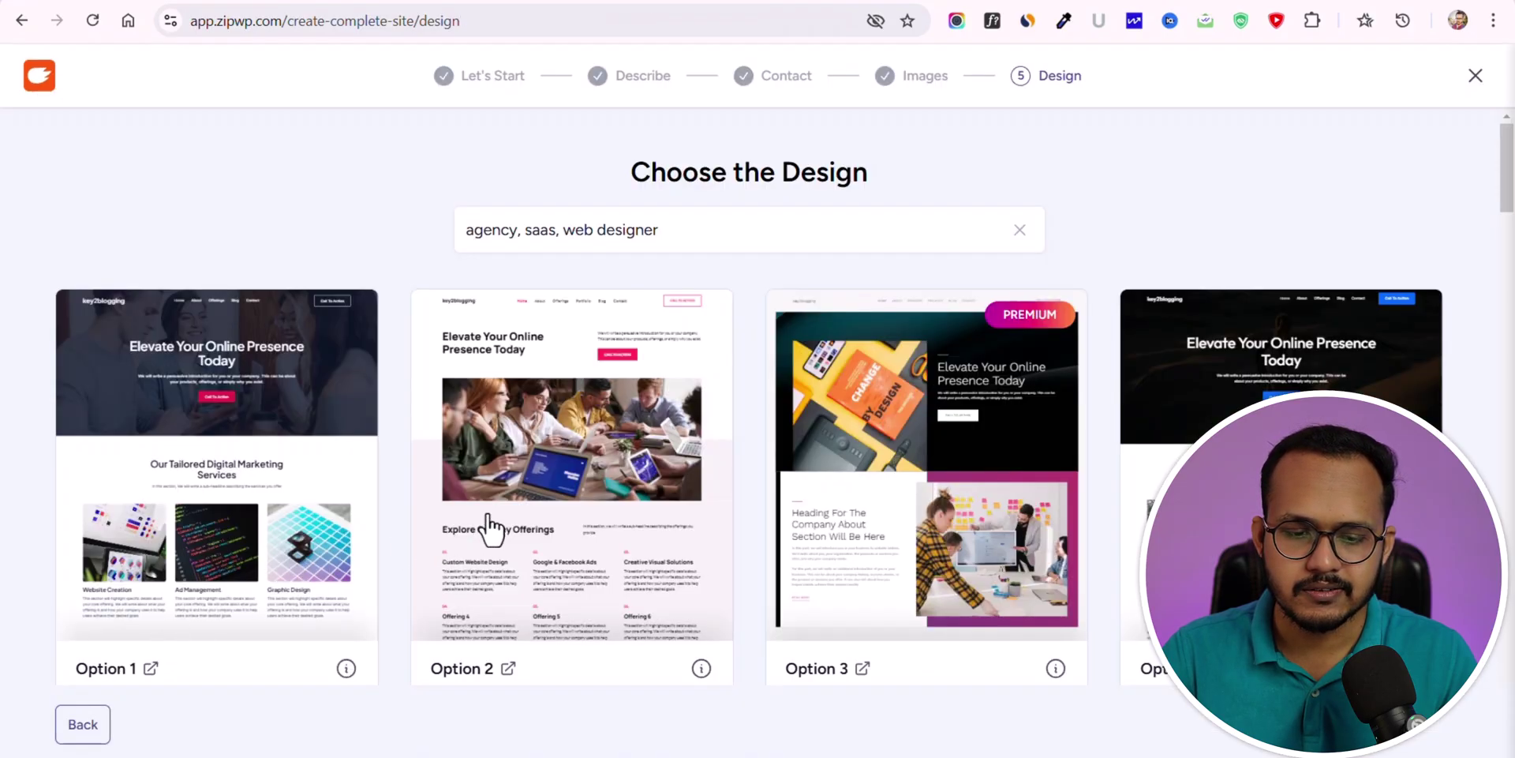
- Preview the Option 2 design from its offerings section to its footer and return to the other designs
{"action": "left_click", "coordinate": [600, 509]}
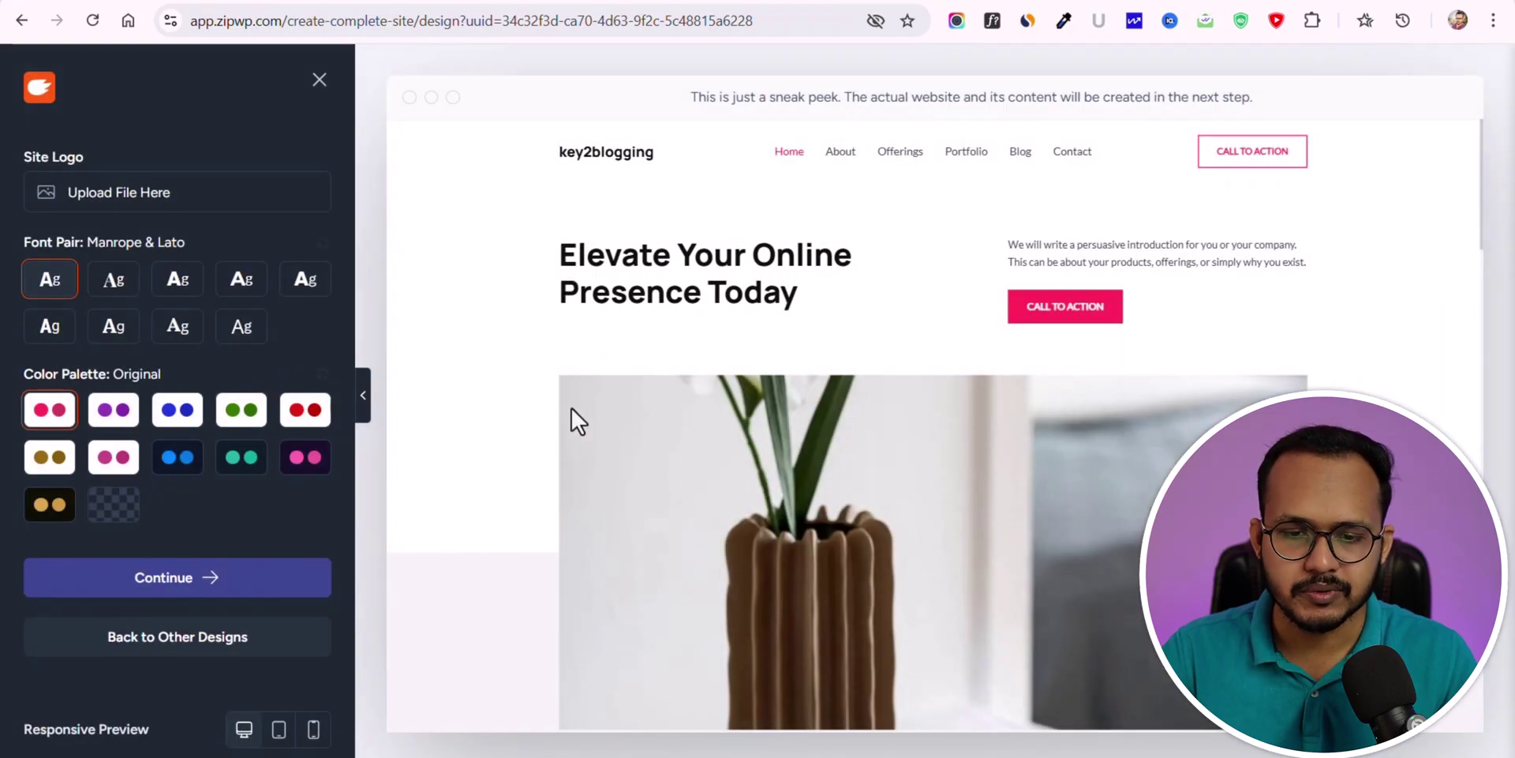
{"action": "scroll", "coordinate": [849, 367], "scroll_direction": "down", "scroll_amount": 10}
{"action": "scroll", "coordinate": [685, 376], "scroll_direction": "up", "scroll_amount": 2}
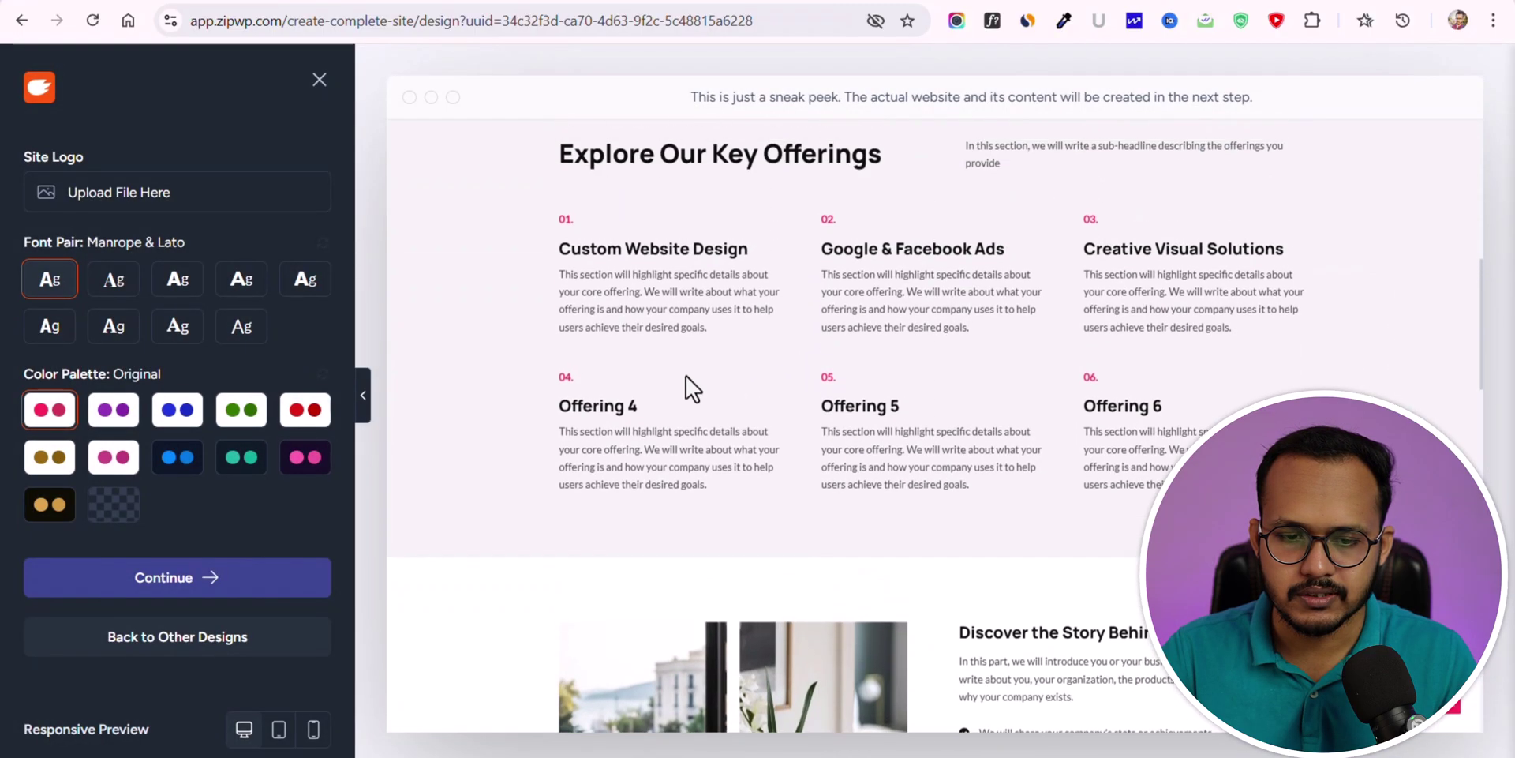
{"action": "scroll", "coordinate": [710, 239], "scroll_direction": "down", "scroll_amount": 10}
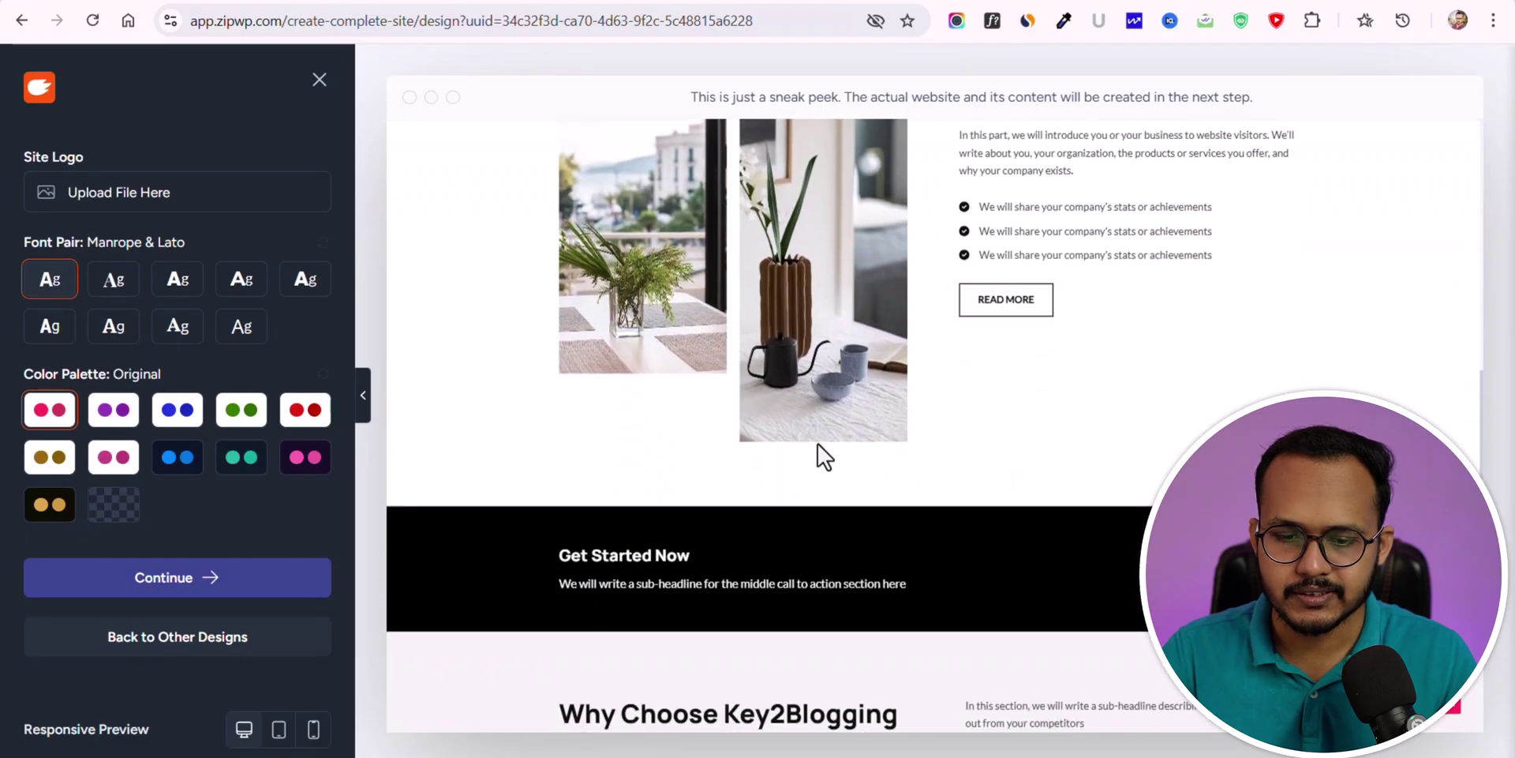
{"action": "scroll", "coordinate": [907, 414], "scroll_direction": "down", "scroll_amount": 10}
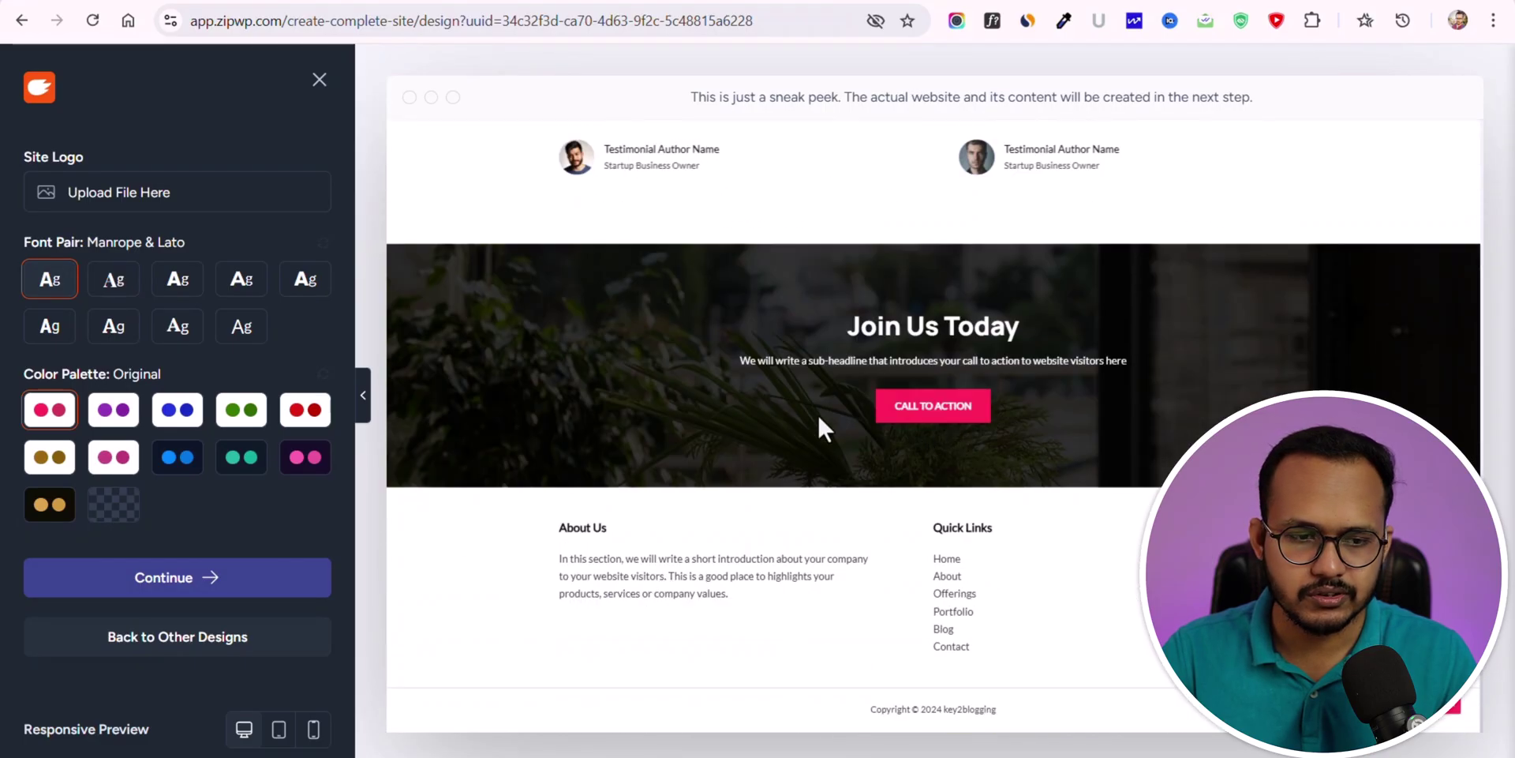
{"action": "left_click", "coordinate": [188, 652]}
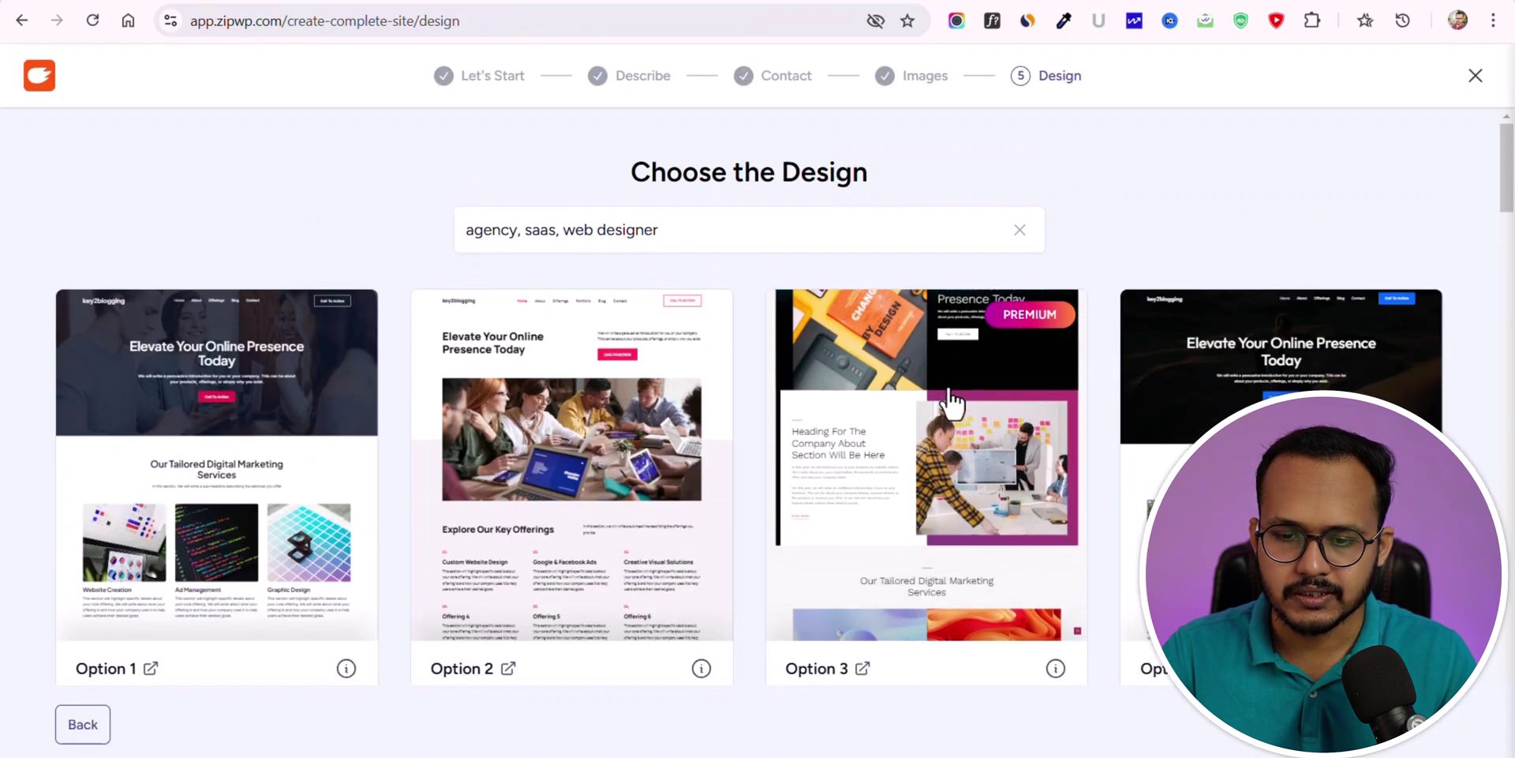
- Preview the premium Option 3 design, including its portfolio section and premium access notice, and return to the other designs
{"action": "left_click", "coordinate": [952, 402]}
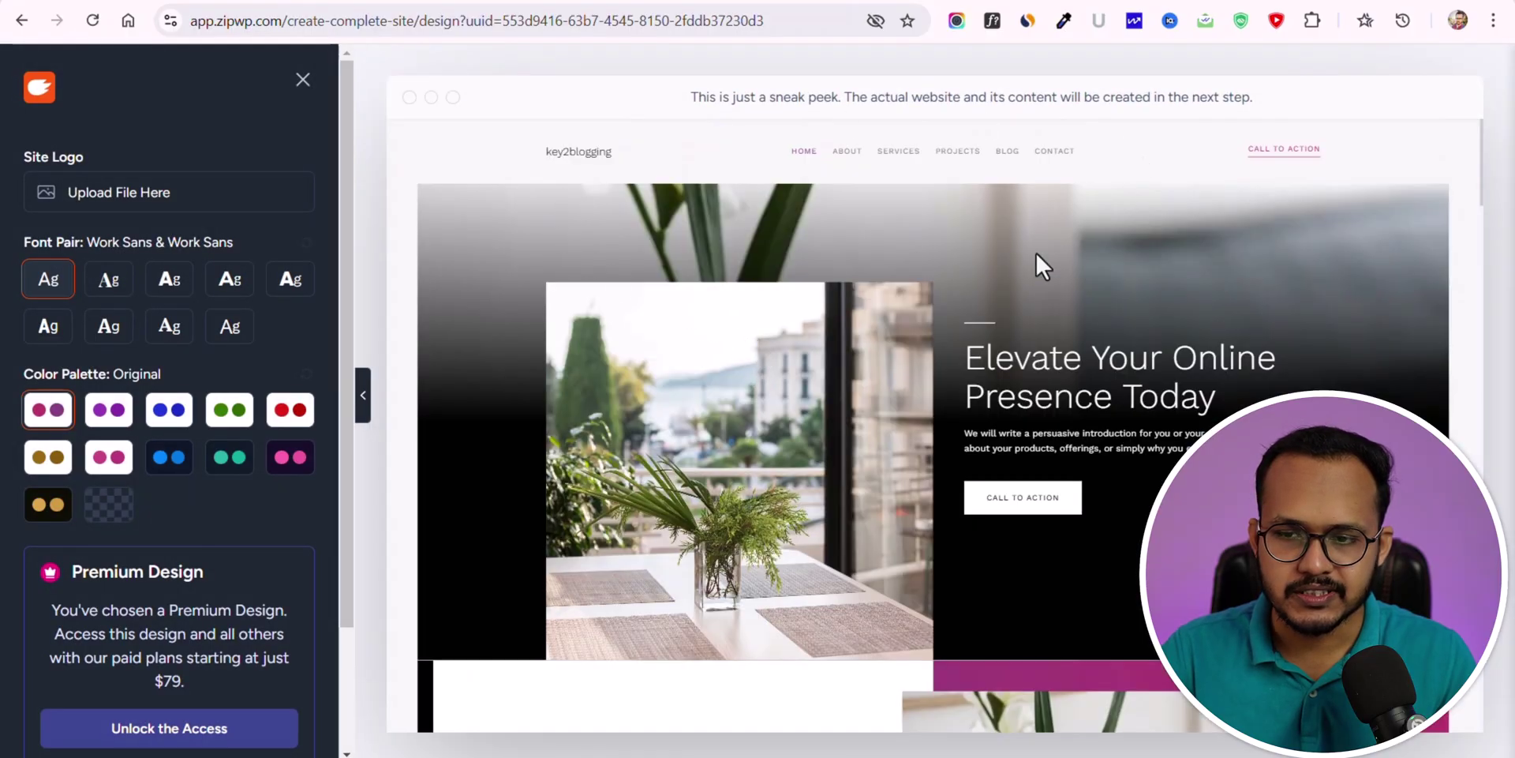
{"action": "scroll", "coordinate": [1129, 410], "scroll_direction": "down", "scroll_amount": 15}
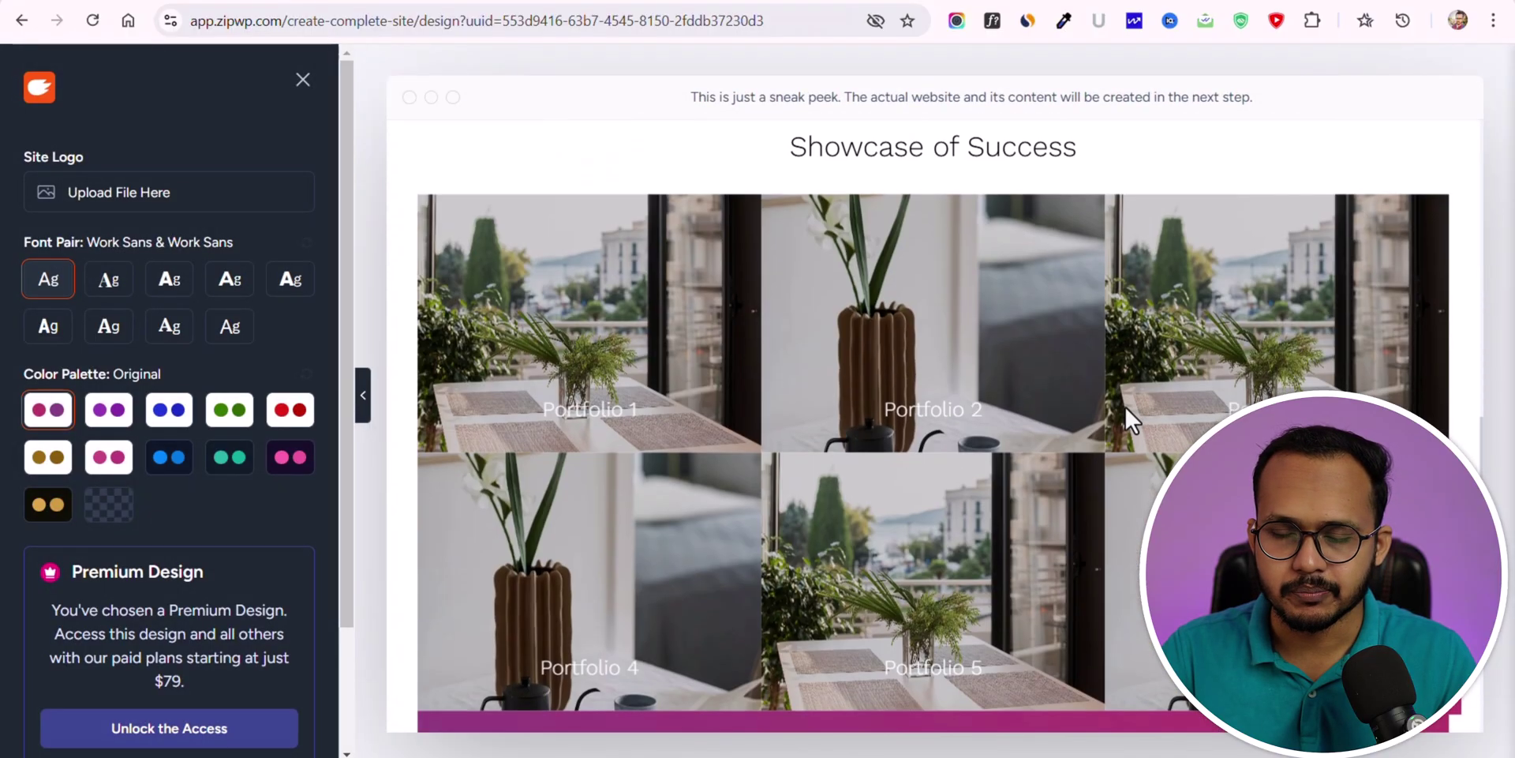
{"action": "scroll", "coordinate": [1125, 405], "scroll_direction": "up", "scroll_amount": 15}
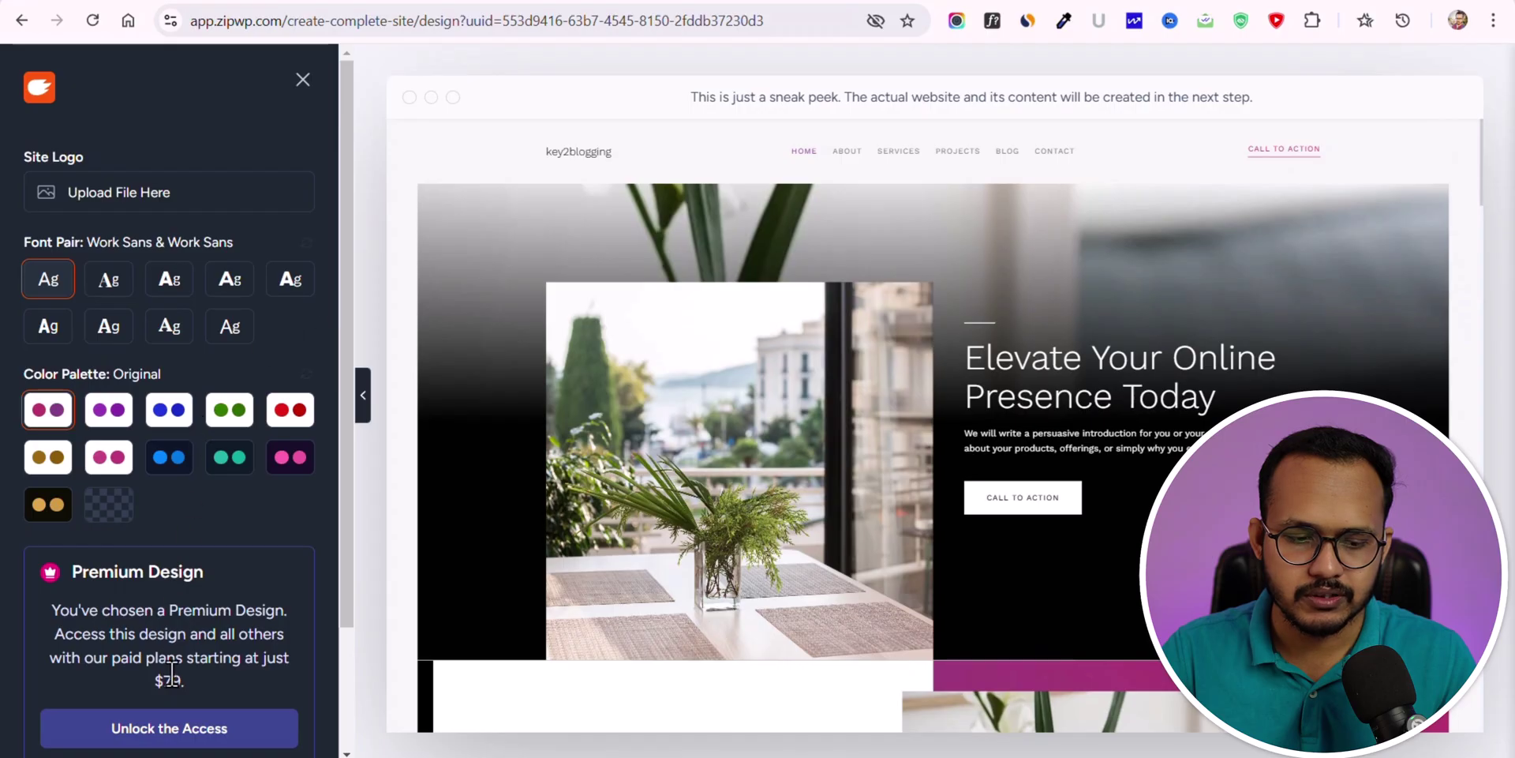
{"action": "scroll", "coordinate": [284, 571], "scroll_direction": "down", "scroll_amount": 3}
{"action": "left_click", "coordinate": [198, 666]}
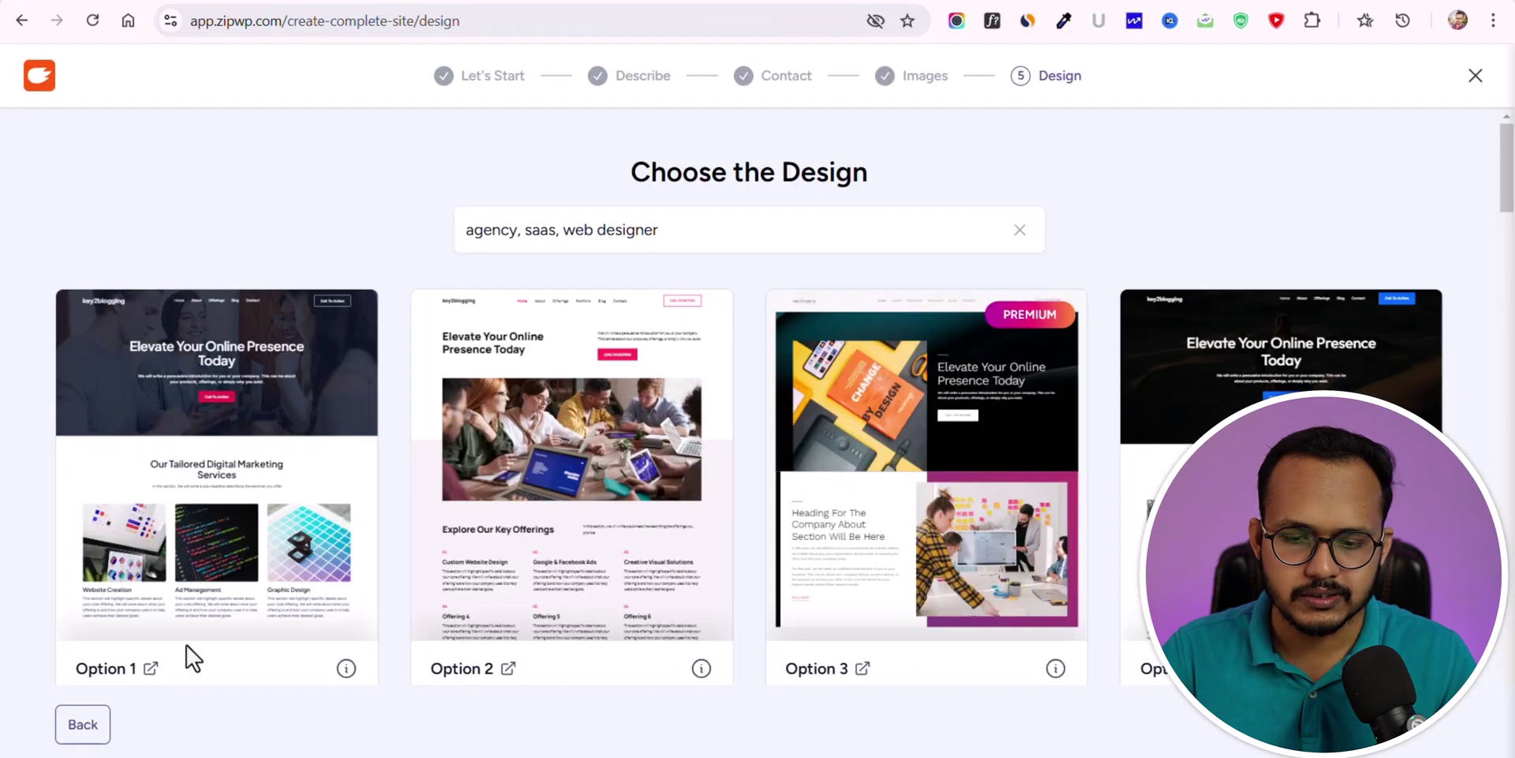
- Choose the dark-header design with blue buttons, apply the Rubik & Karla font pair and Style 2 palette, and continue to the features
{"action": "scroll", "coordinate": [1115, 429], "scroll_direction": "down", "scroll_amount": 8}
{"action": "left_click", "coordinate": [791, 388]}
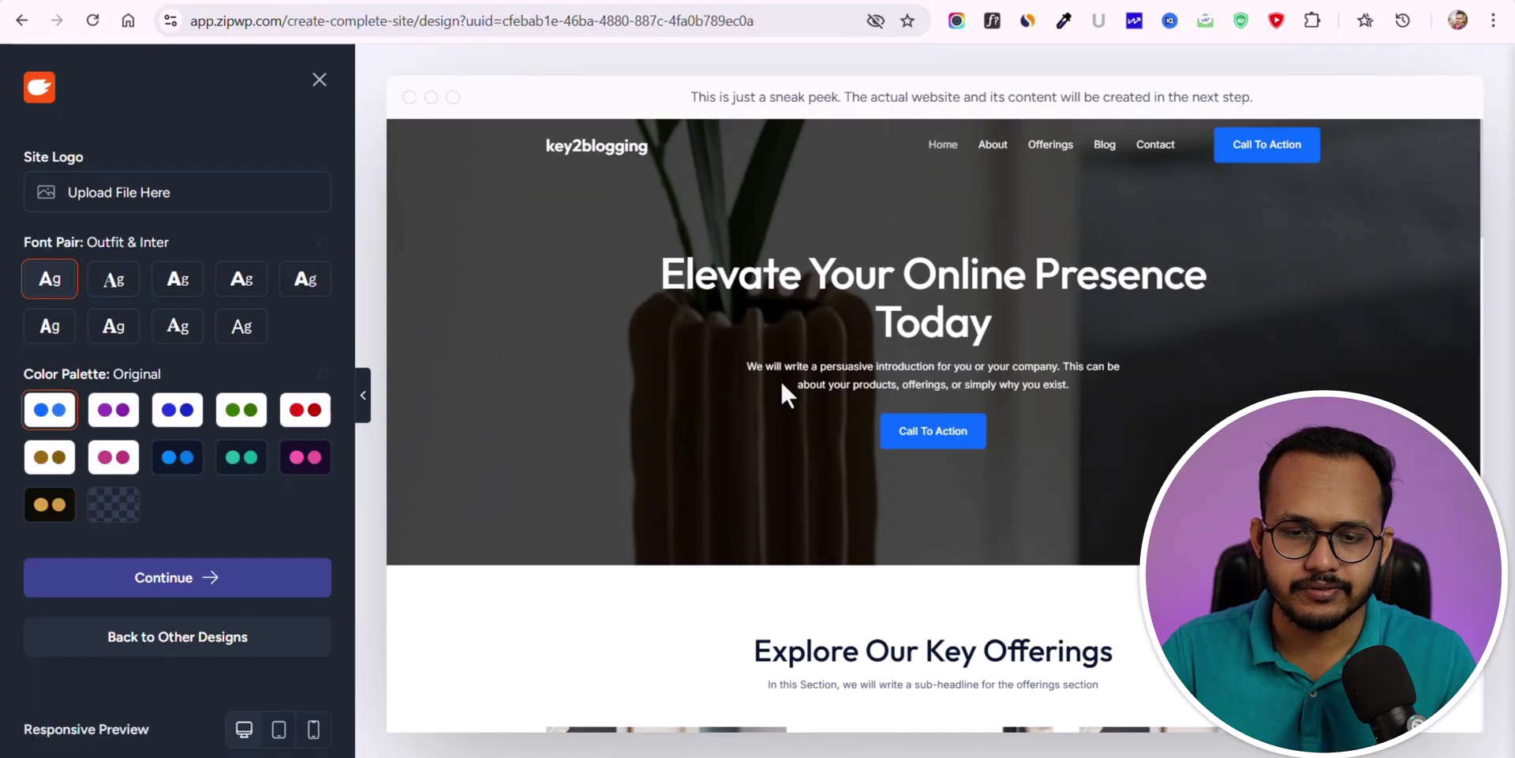
{"action": "left_click", "coordinate": [306, 292]}
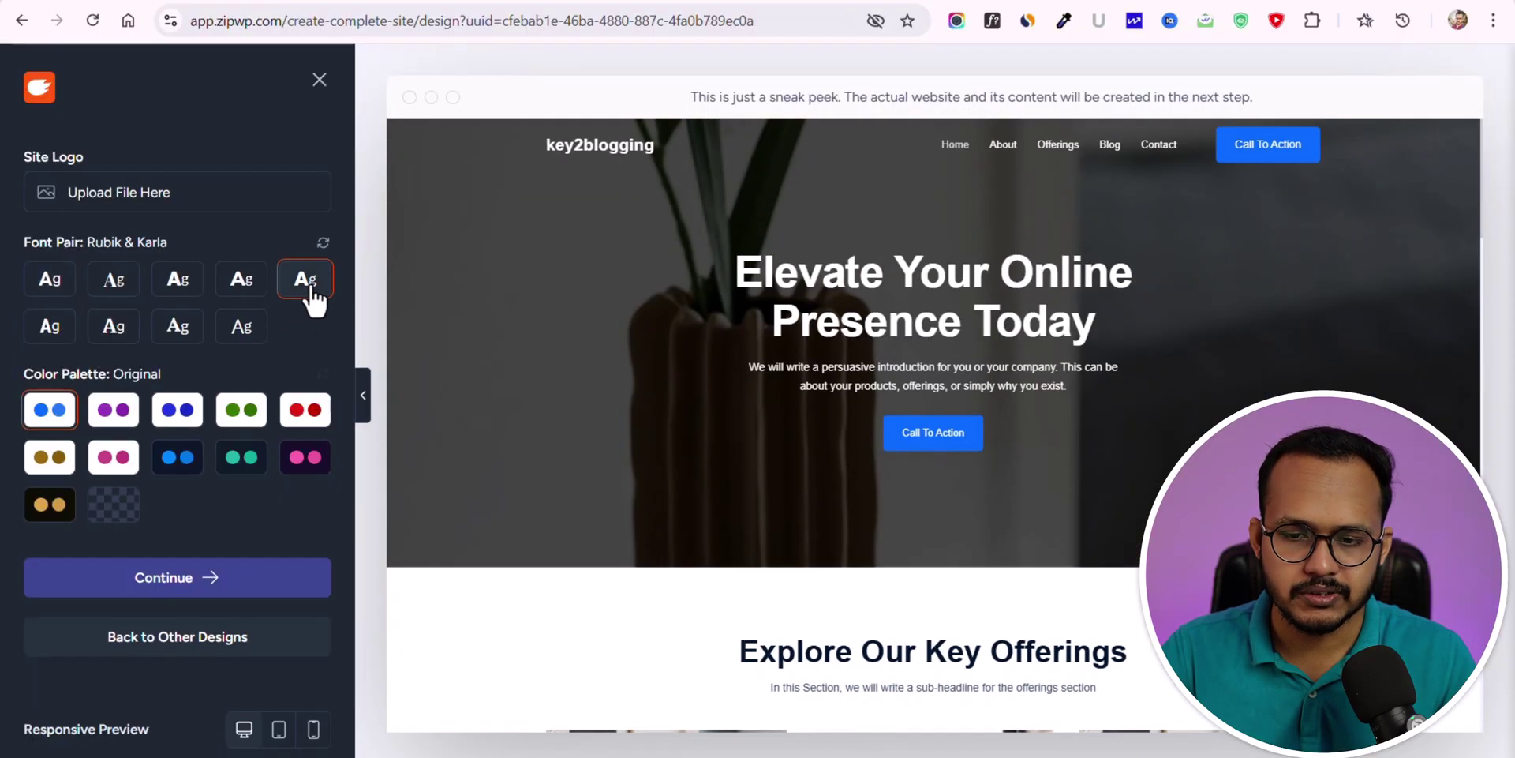
{"action": "left_click", "coordinate": [195, 412]}
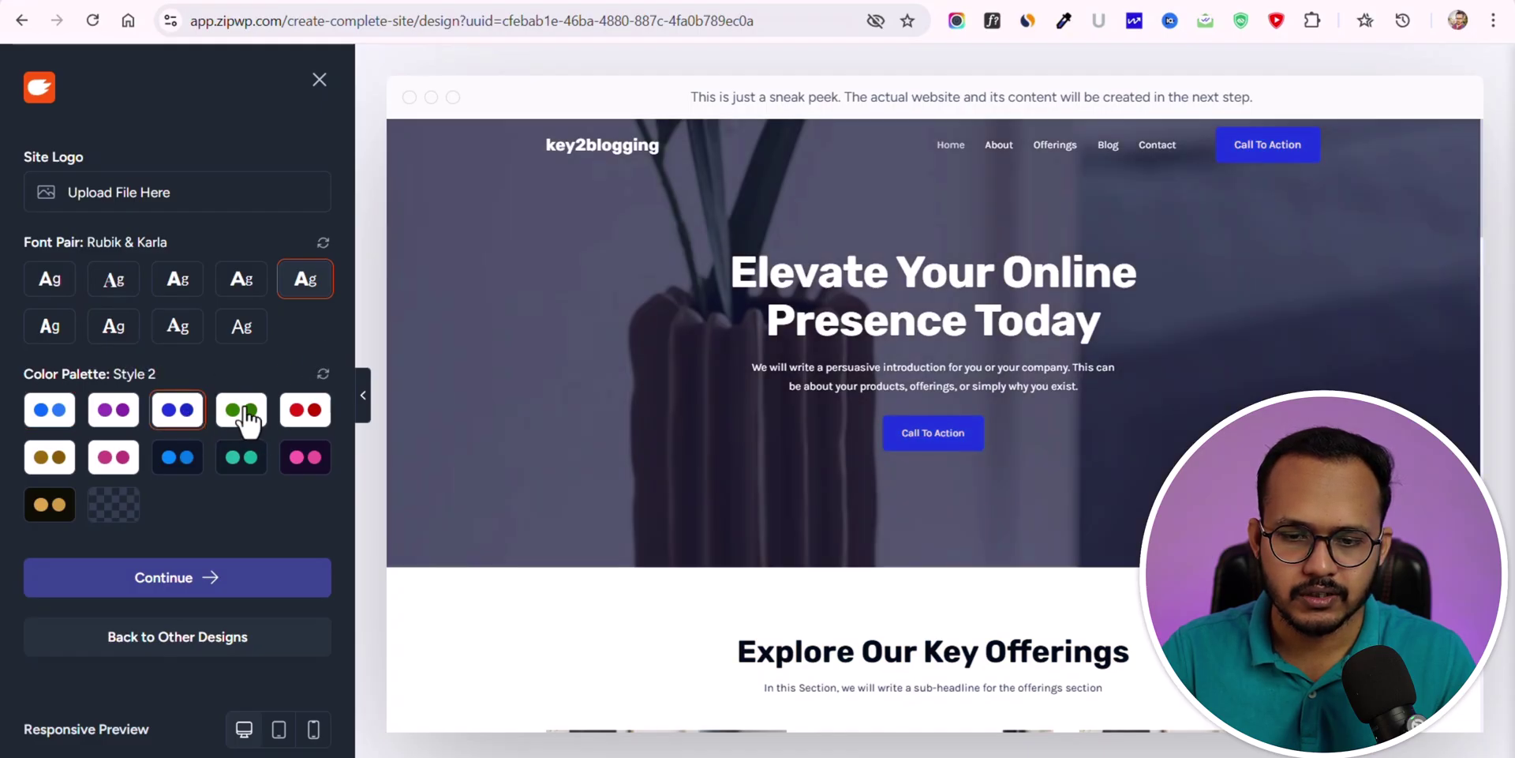
{"action": "left_click", "coordinate": [190, 588]}
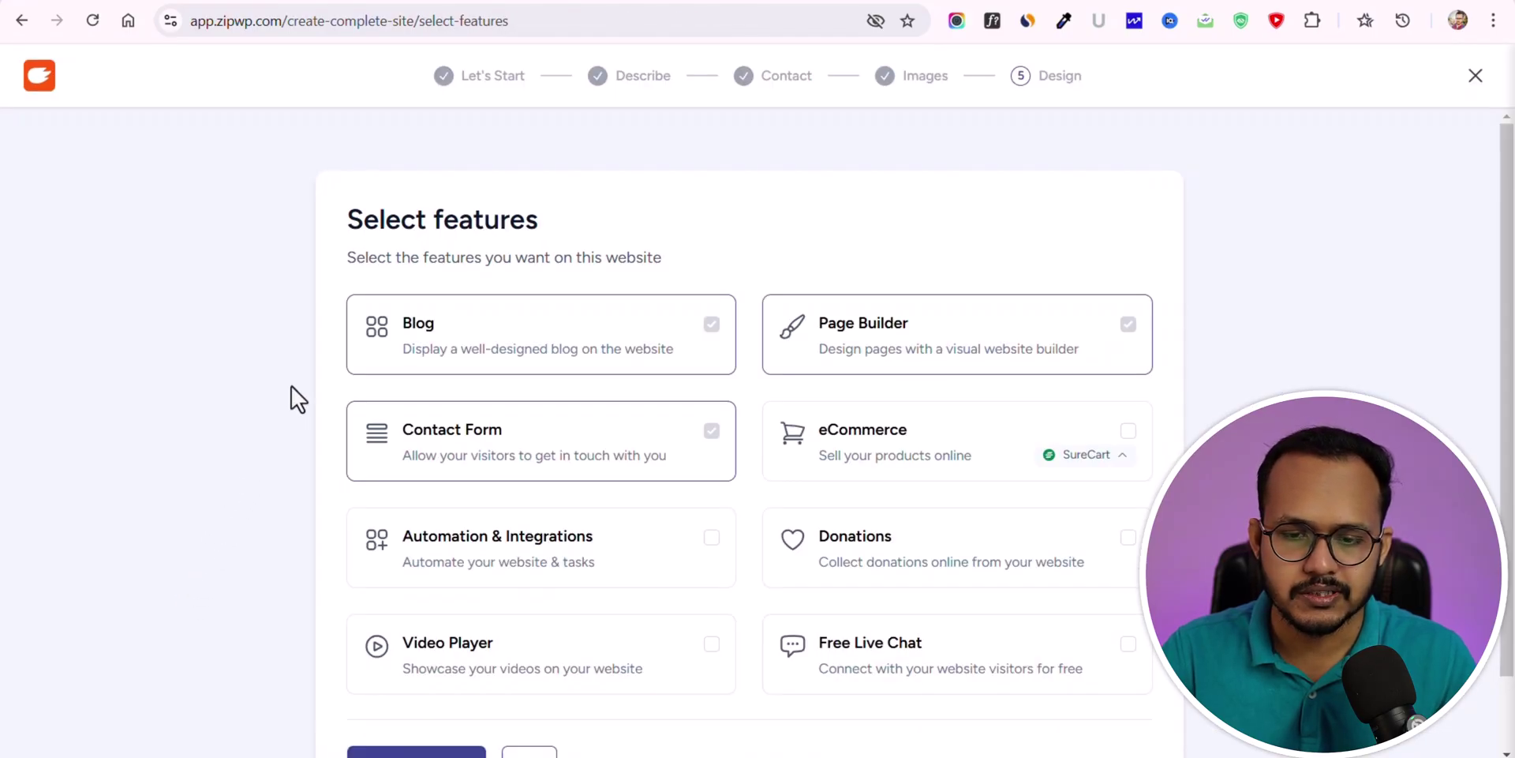
- Check the eCommerce provider choice and add the Video Player and Free Live Chat features to the website
{"action": "scroll", "coordinate": [291, 386], "scroll_direction": "down", "scroll_amount": 1}
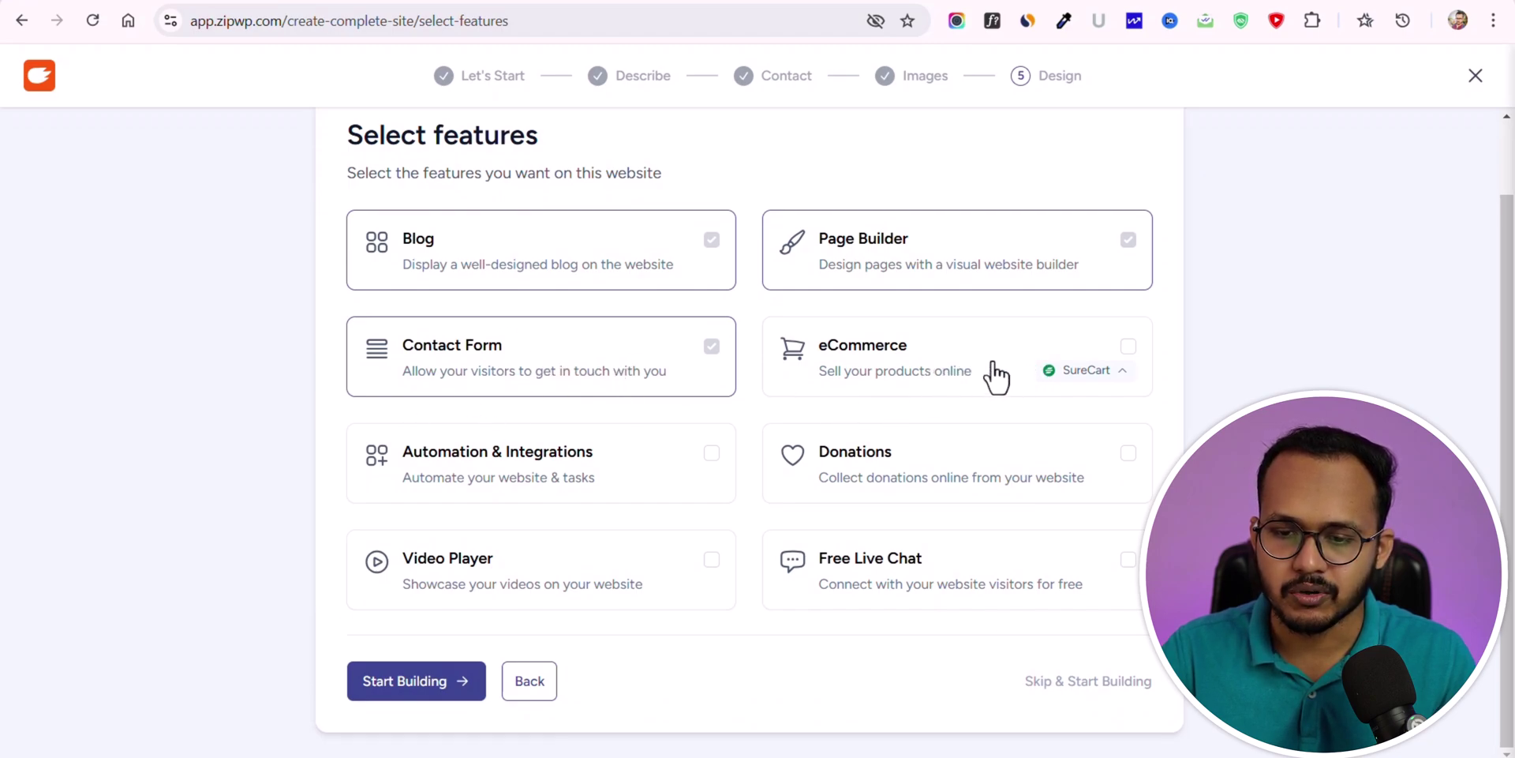
{"action": "left_click", "coordinate": [1123, 374]}
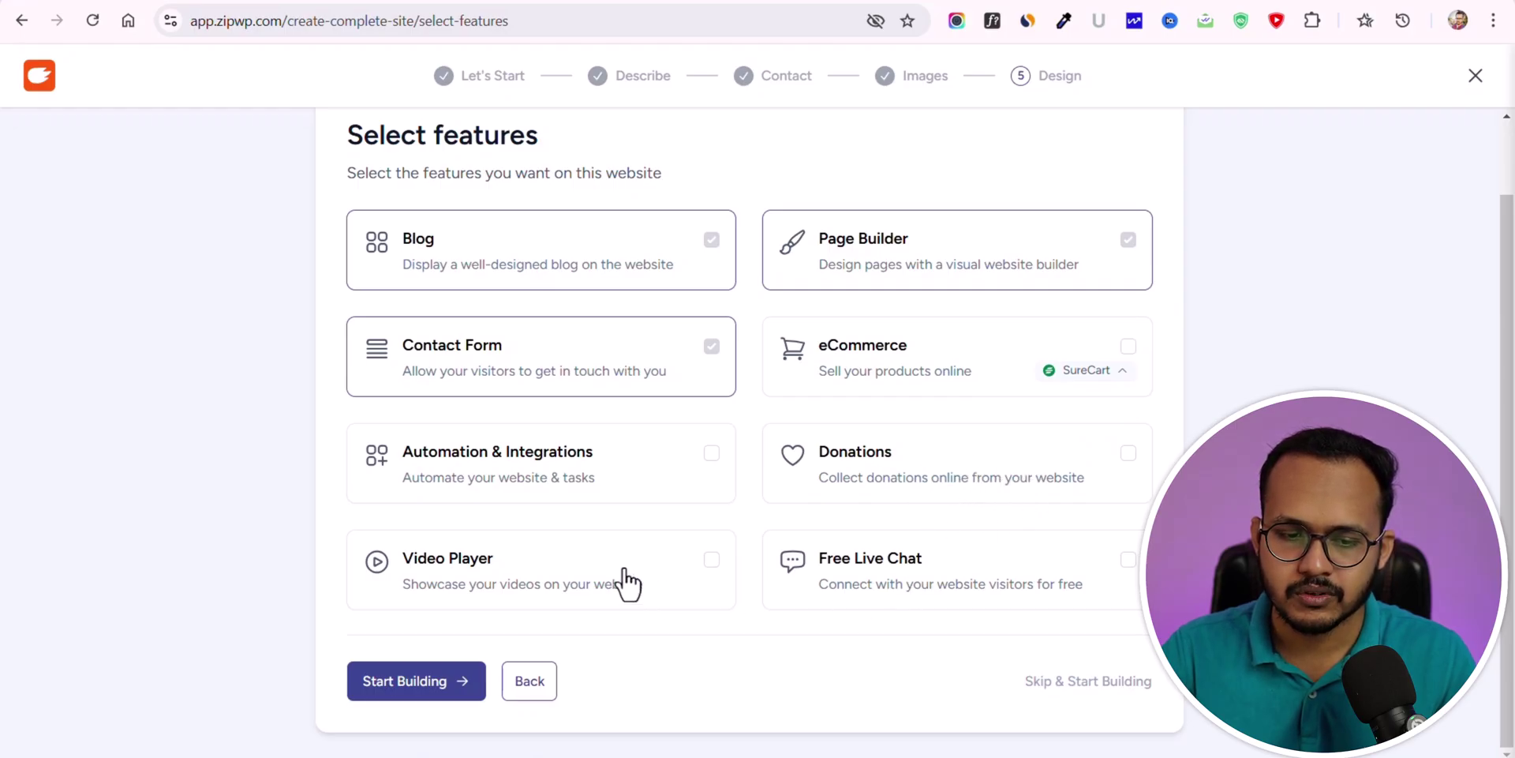
{"action": "left_click", "coordinate": [653, 568]}
{"action": "left_click", "coordinate": [905, 578]}
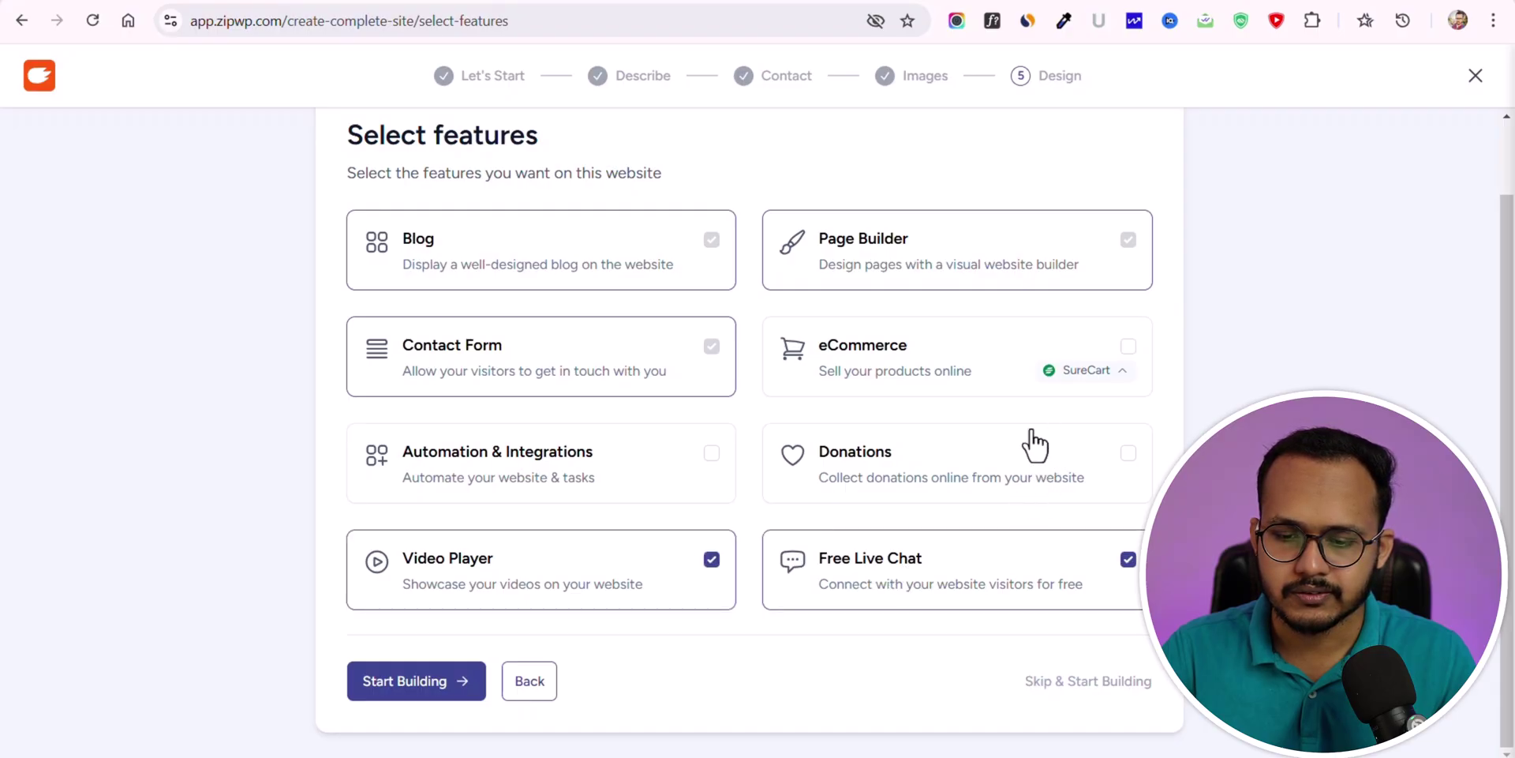
- Confirm the business summary to build the website with the selected features and look over the generated home page
{"action": "left_click", "coordinate": [425, 686]}
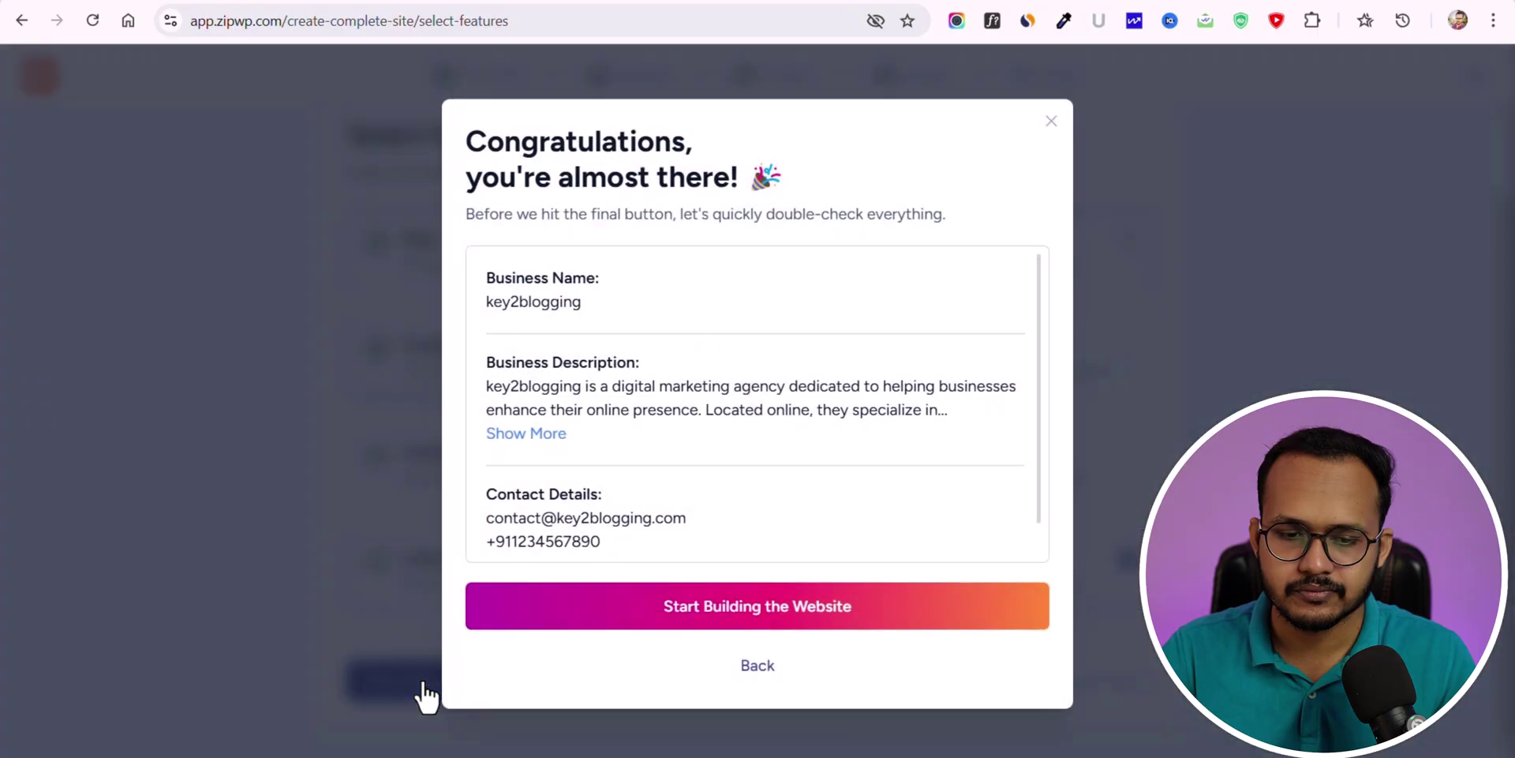
{"action": "left_click", "coordinate": [763, 612]}
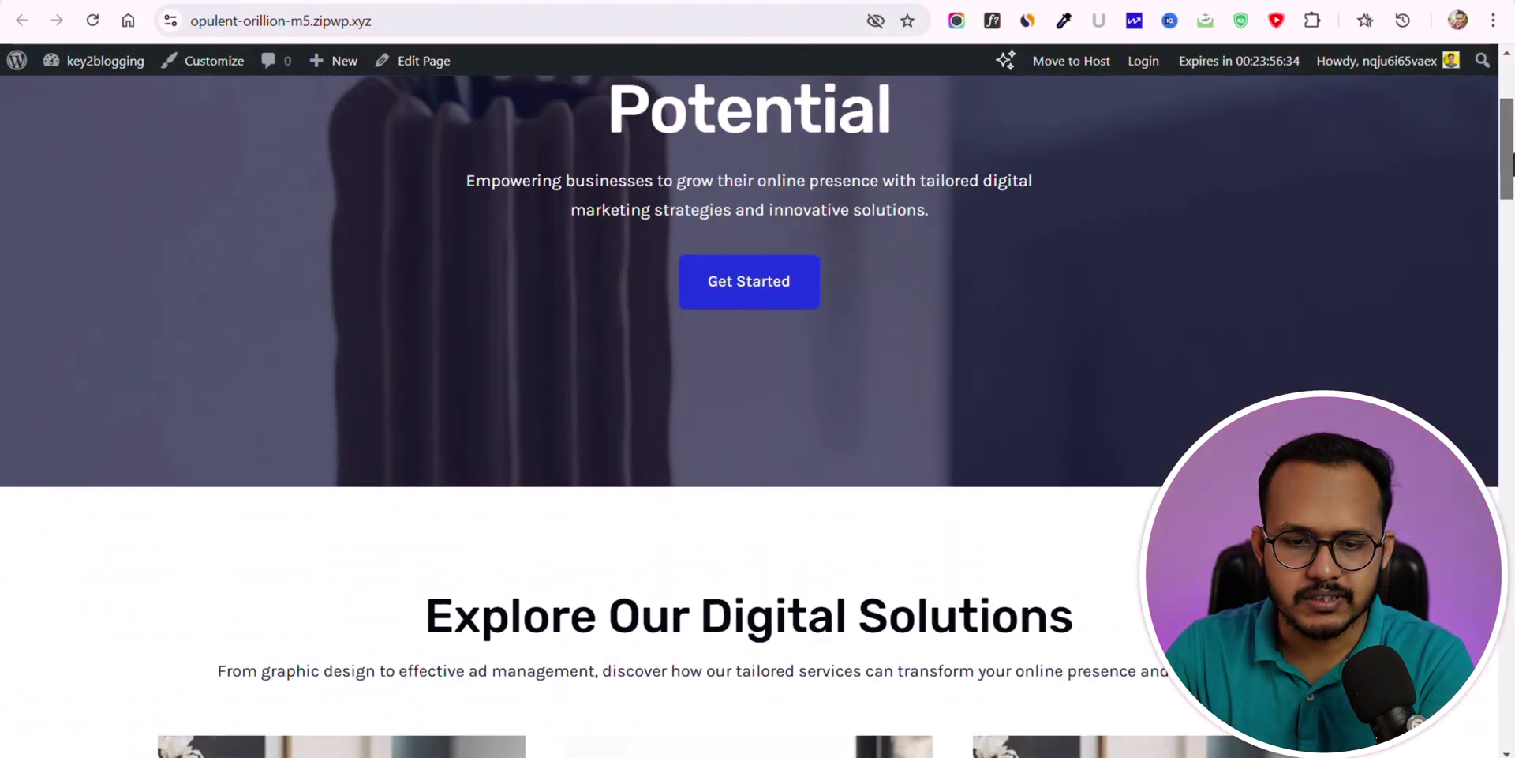
{"action": "scroll", "coordinate": [1508, 366], "scroll_direction": "down", "scroll_amount": 15}
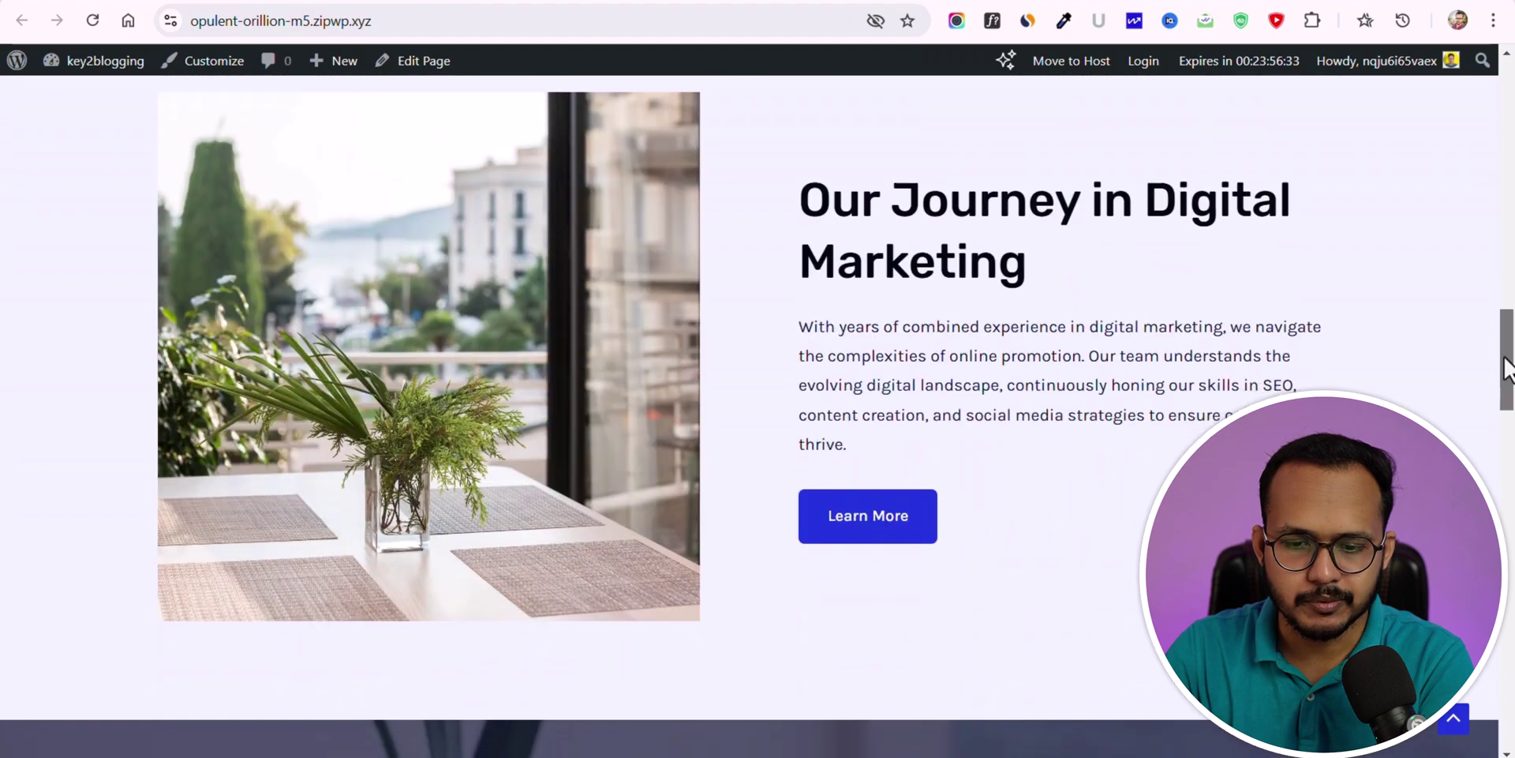
{"action": "left_click_drag", "start_coordinate": [1507, 367], "coordinate": [1507, 111]}
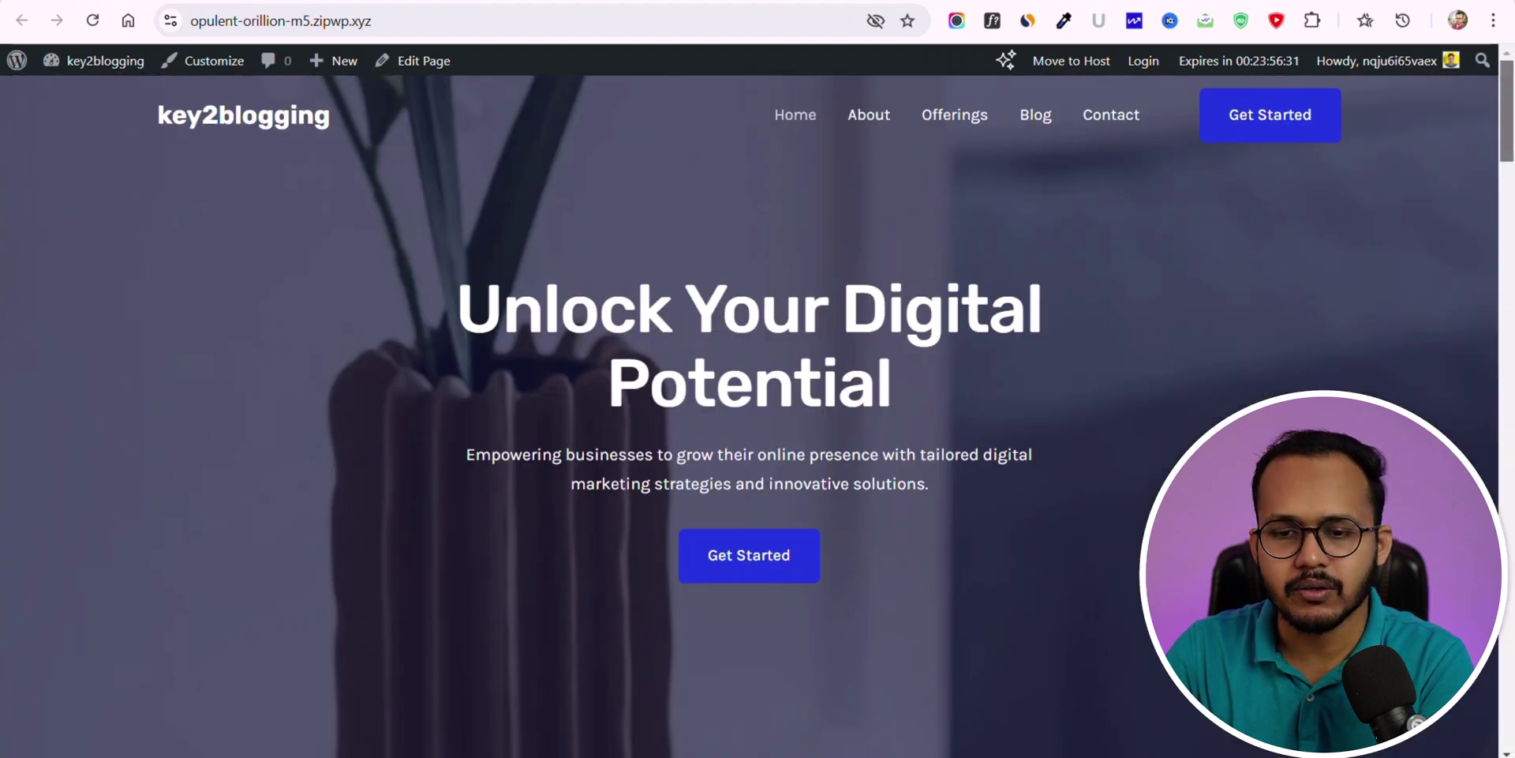
{"action": "scroll", "coordinate": [679, 473], "scroll_direction": "down", "scroll_amount": 2}
{"action": "scroll", "coordinate": [499, 139], "scroll_direction": "up", "scroll_amount": 2}
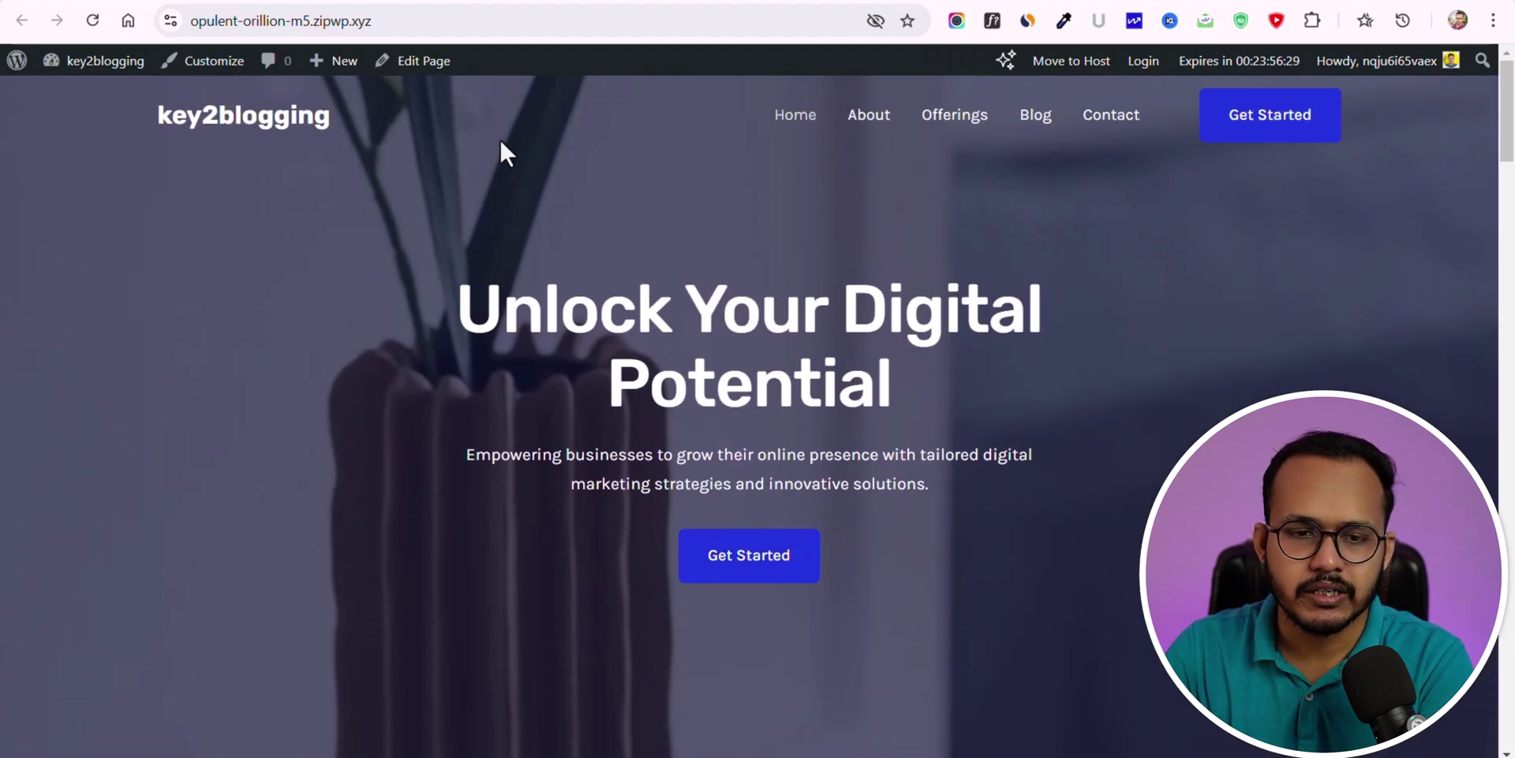
- Open the home page in the block editor, with the welcome guide and the settings sidebar closed
{"action": "left_click", "coordinate": [405, 60]}
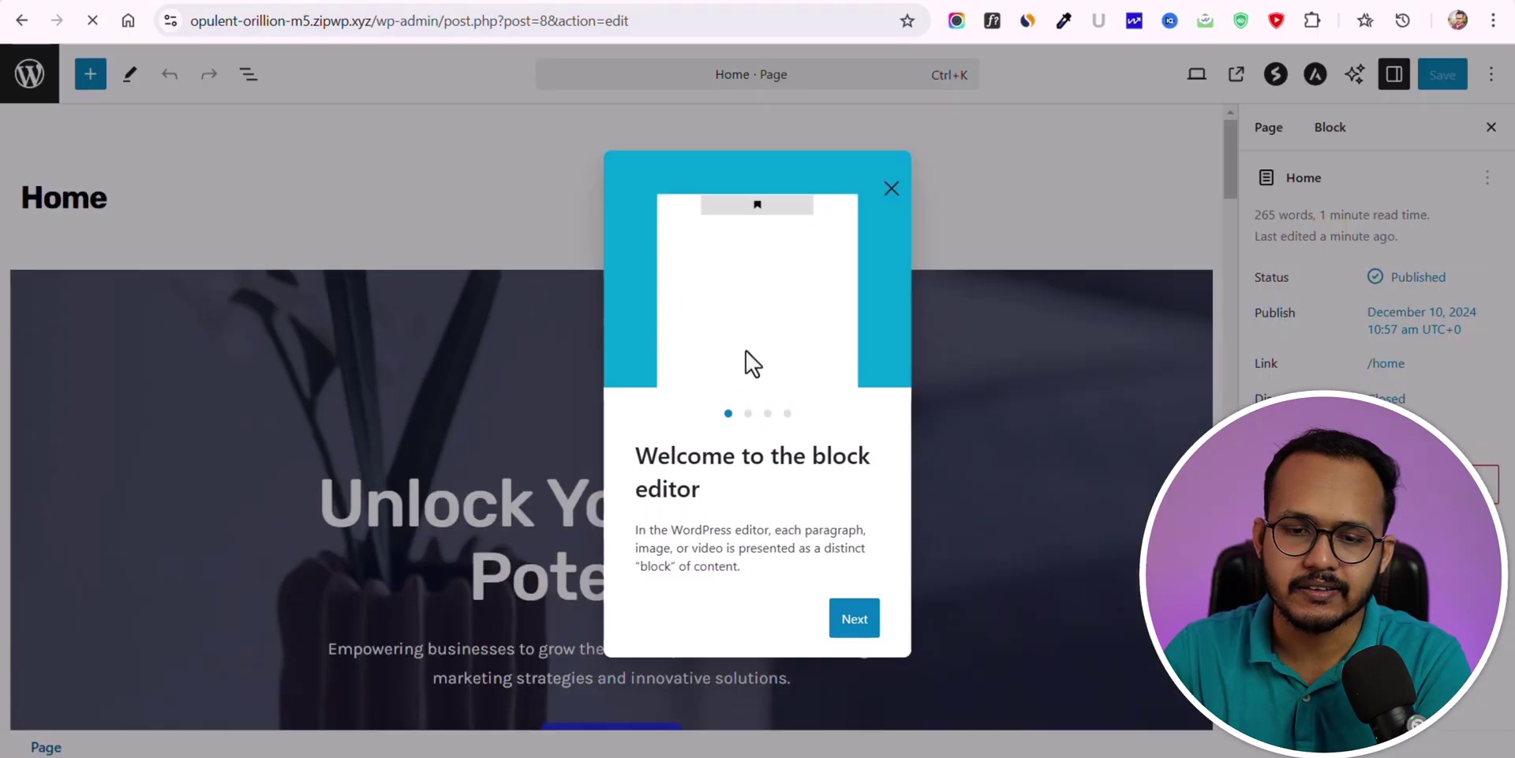
{"action": "left_click", "coordinate": [892, 189]}
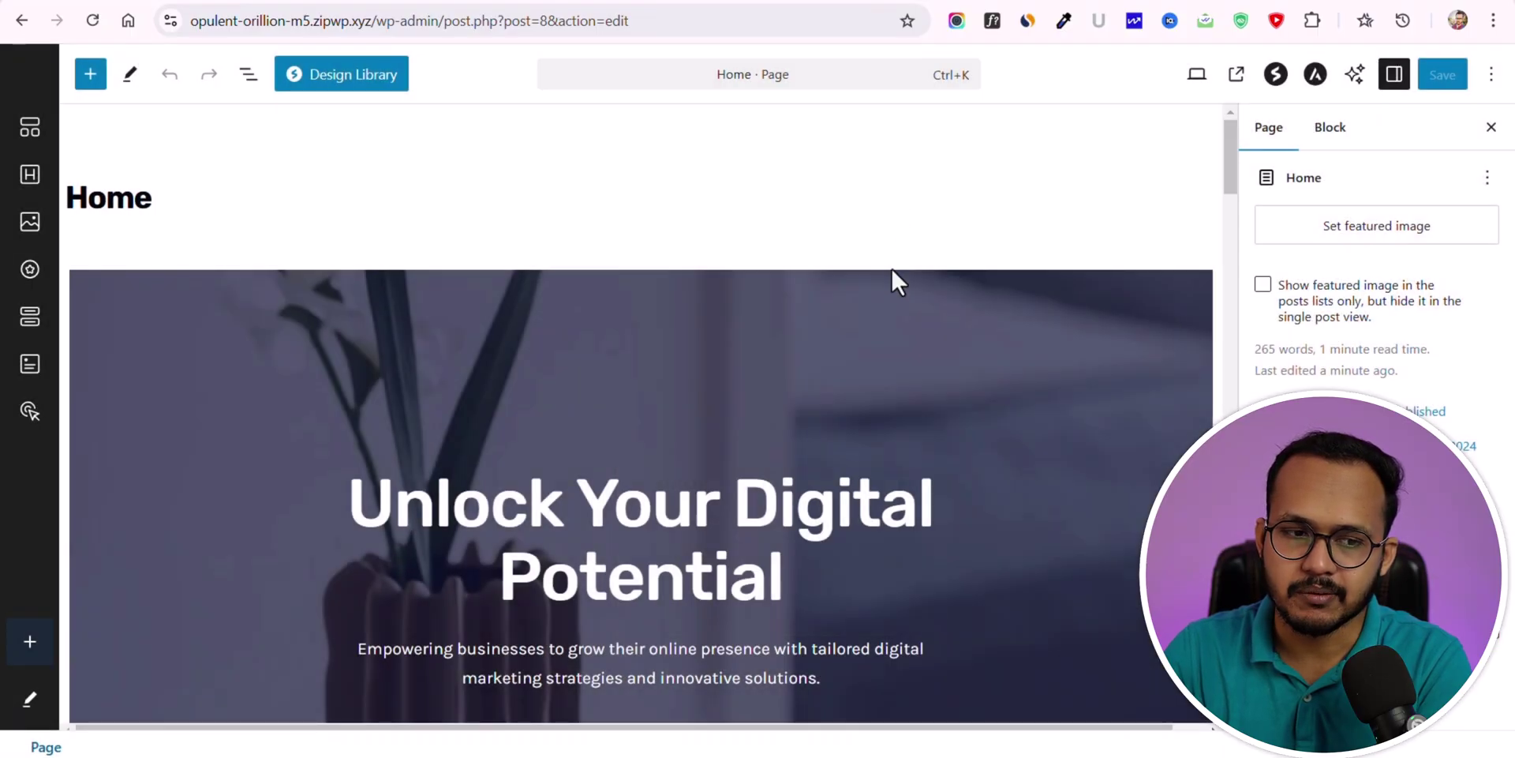
{"action": "left_click", "coordinate": [619, 300]}
{"action": "key", "text": "ctrl+shift+comma"}
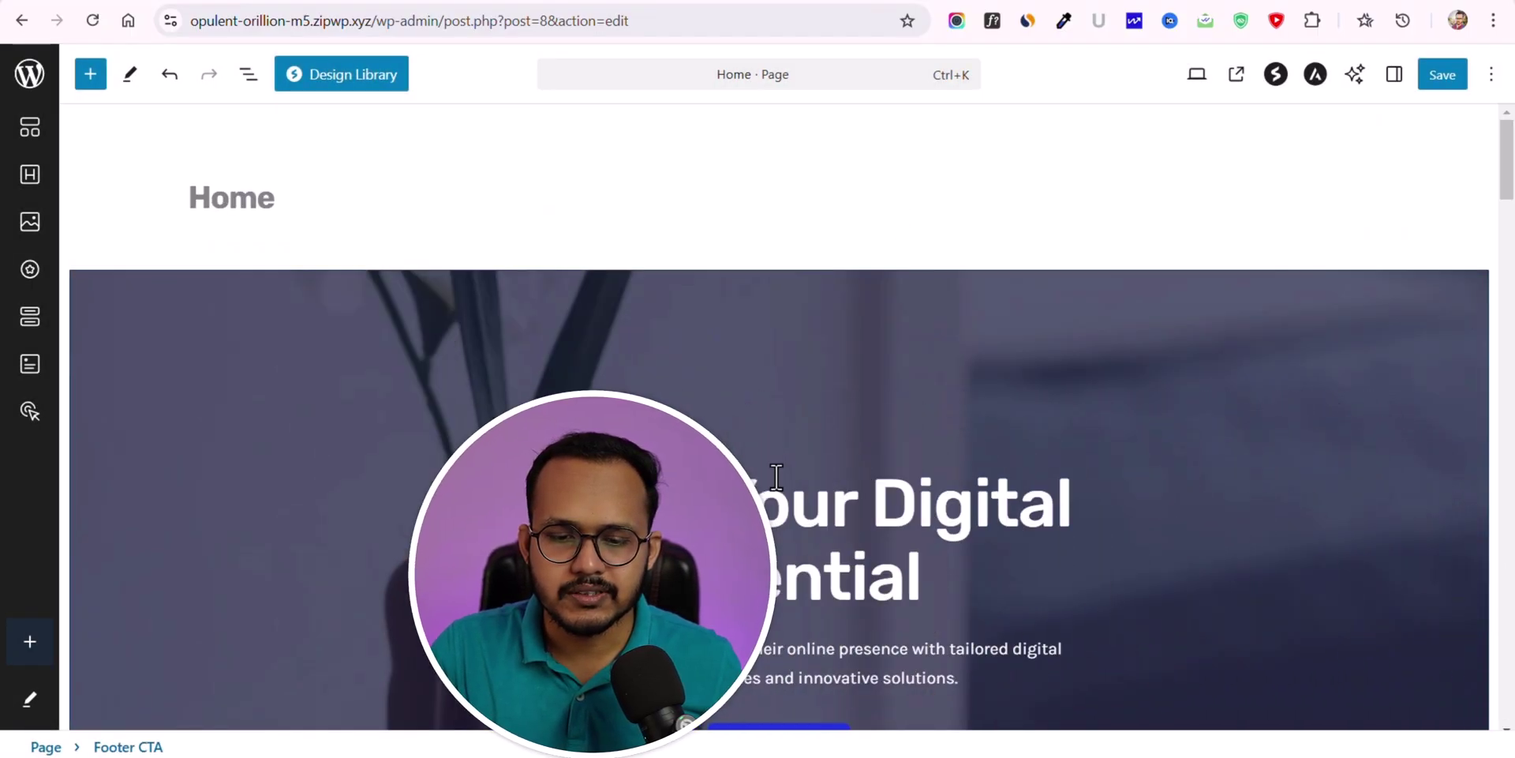
- Delete the word "Your" from the hero heading so it reads "Unlock Digital Potential"
{"action": "left_click", "coordinate": [667, 501]}
{"action": "scroll", "coordinate": [912, 393], "scroll_direction": "down", "scroll_amount": 5}
{"action": "scroll", "coordinate": [742, 367], "scroll_direction": "up", "scroll_amount": 3}
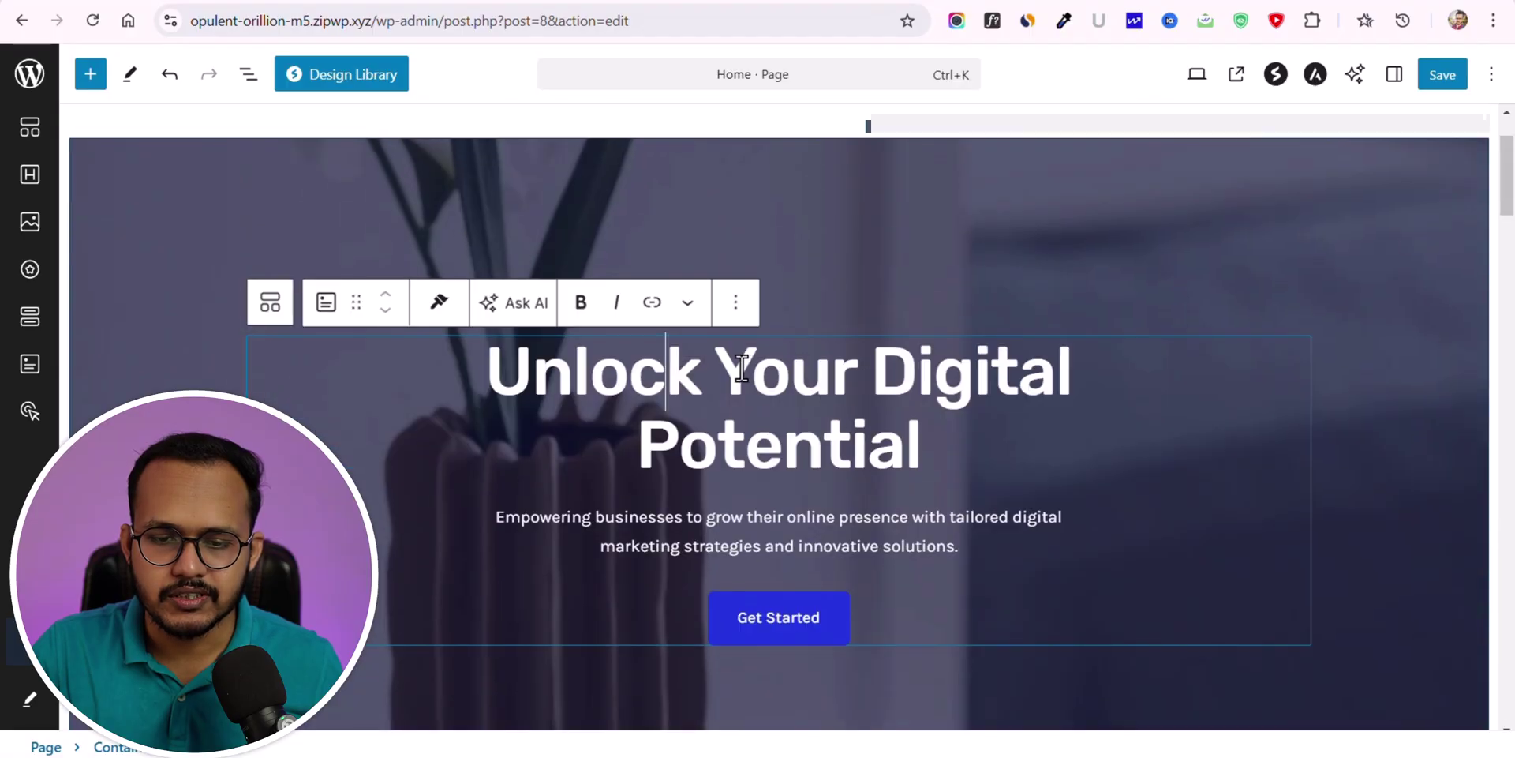
{"action": "triple_click", "coordinate": [753, 375]}
{"action": "double_click", "coordinate": [752, 376]}
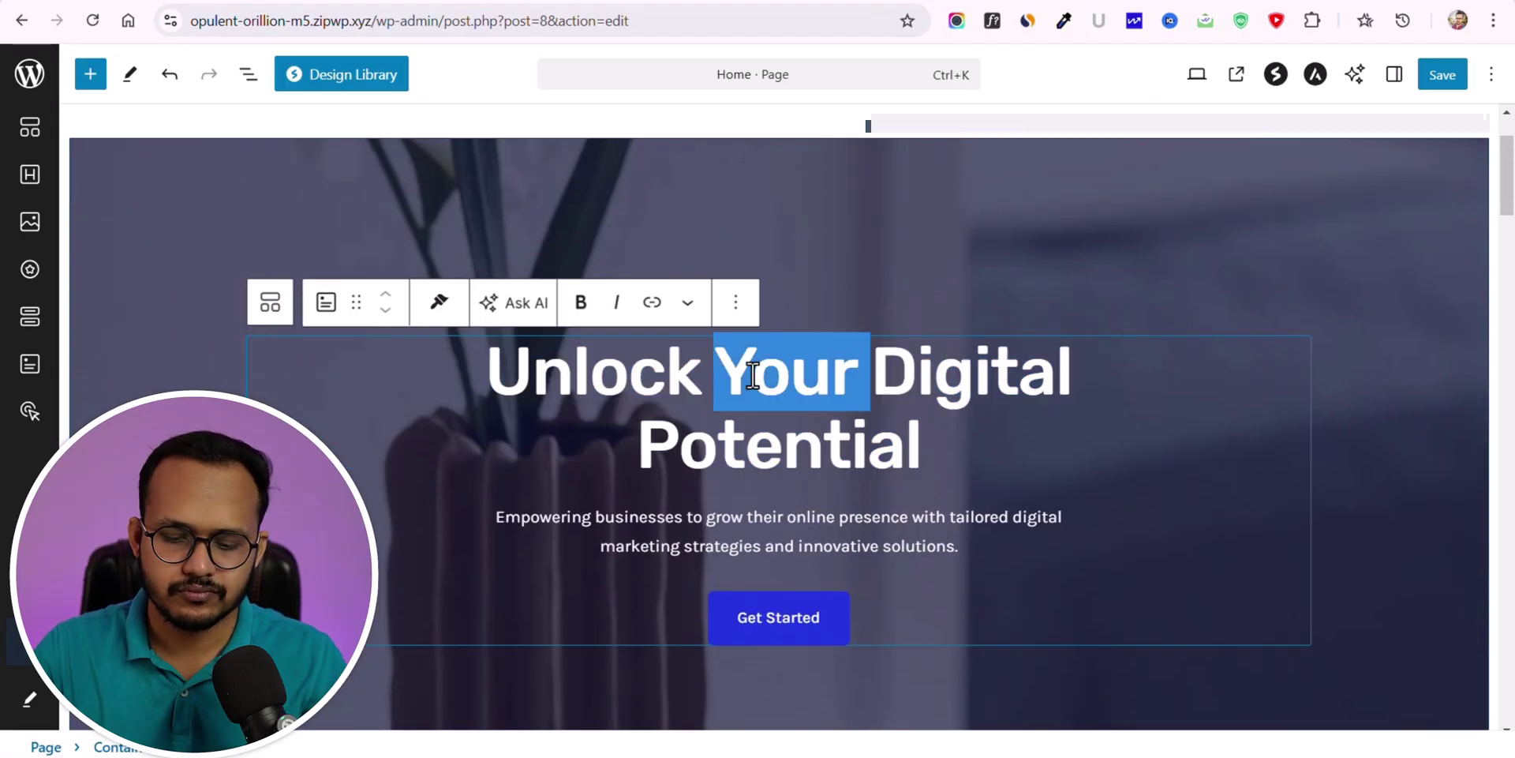
{"action": "key", "text": "BackSpace"}
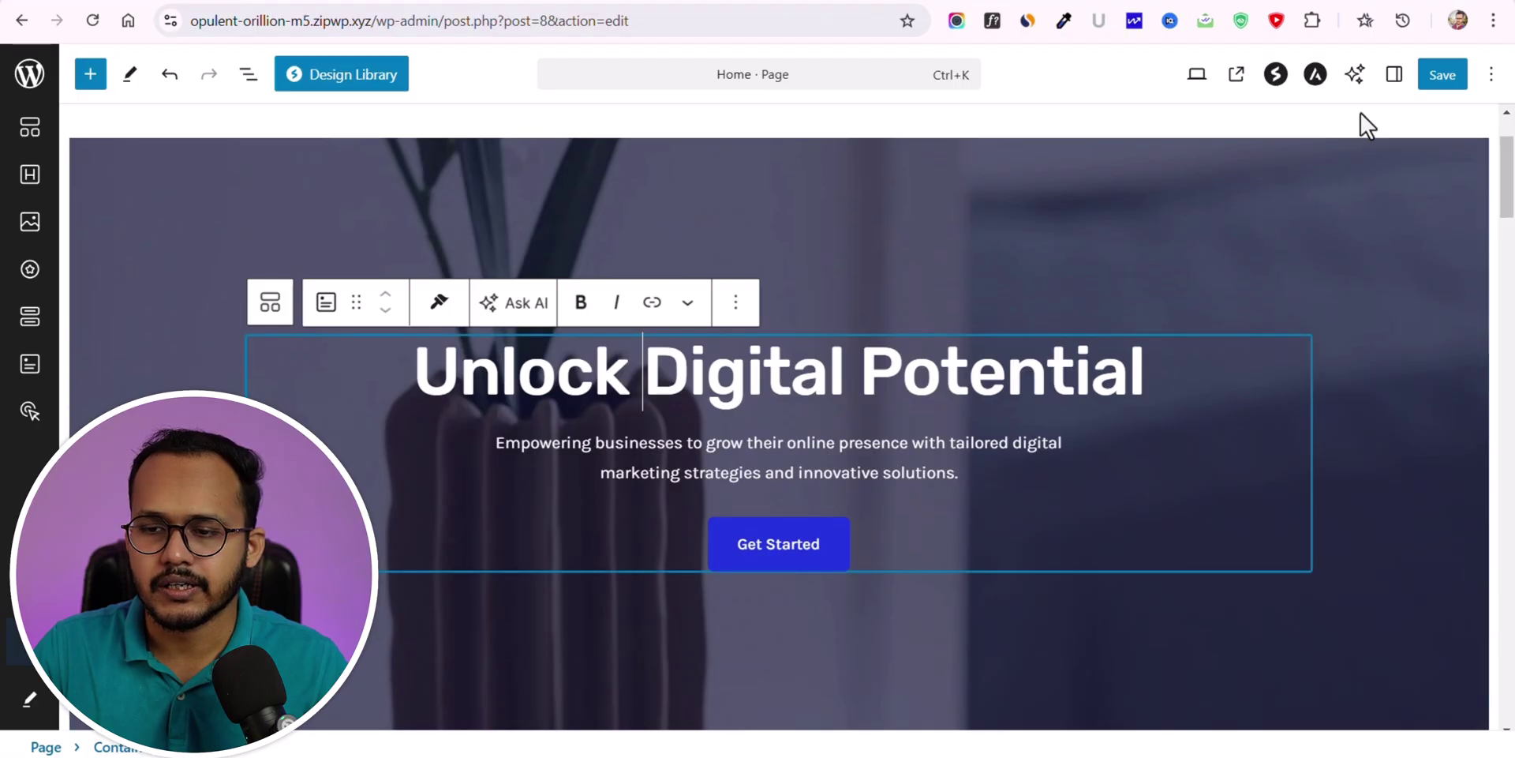
- Examine the hero container's general, style and advanced settings, including its background image options, and leave the editor without saving
{"action": "scroll", "coordinate": [1351, 405], "scroll_direction": "down", "scroll_amount": 3}
{"action": "scroll", "coordinate": [1352, 410], "scroll_direction": "up", "scroll_amount": 3}
{"action": "left_click", "coordinate": [1409, 260]}
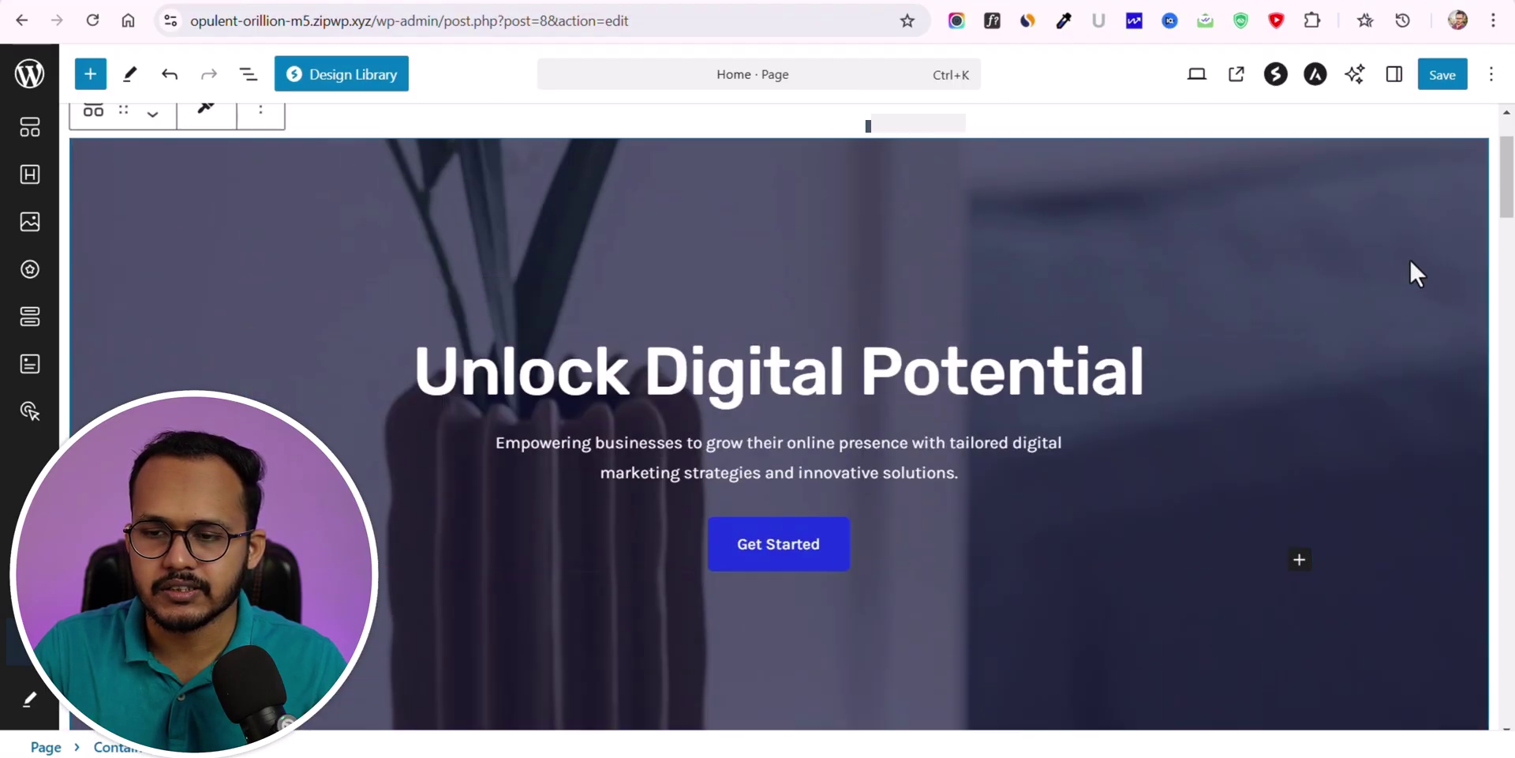
{"action": "left_click", "coordinate": [1394, 74]}
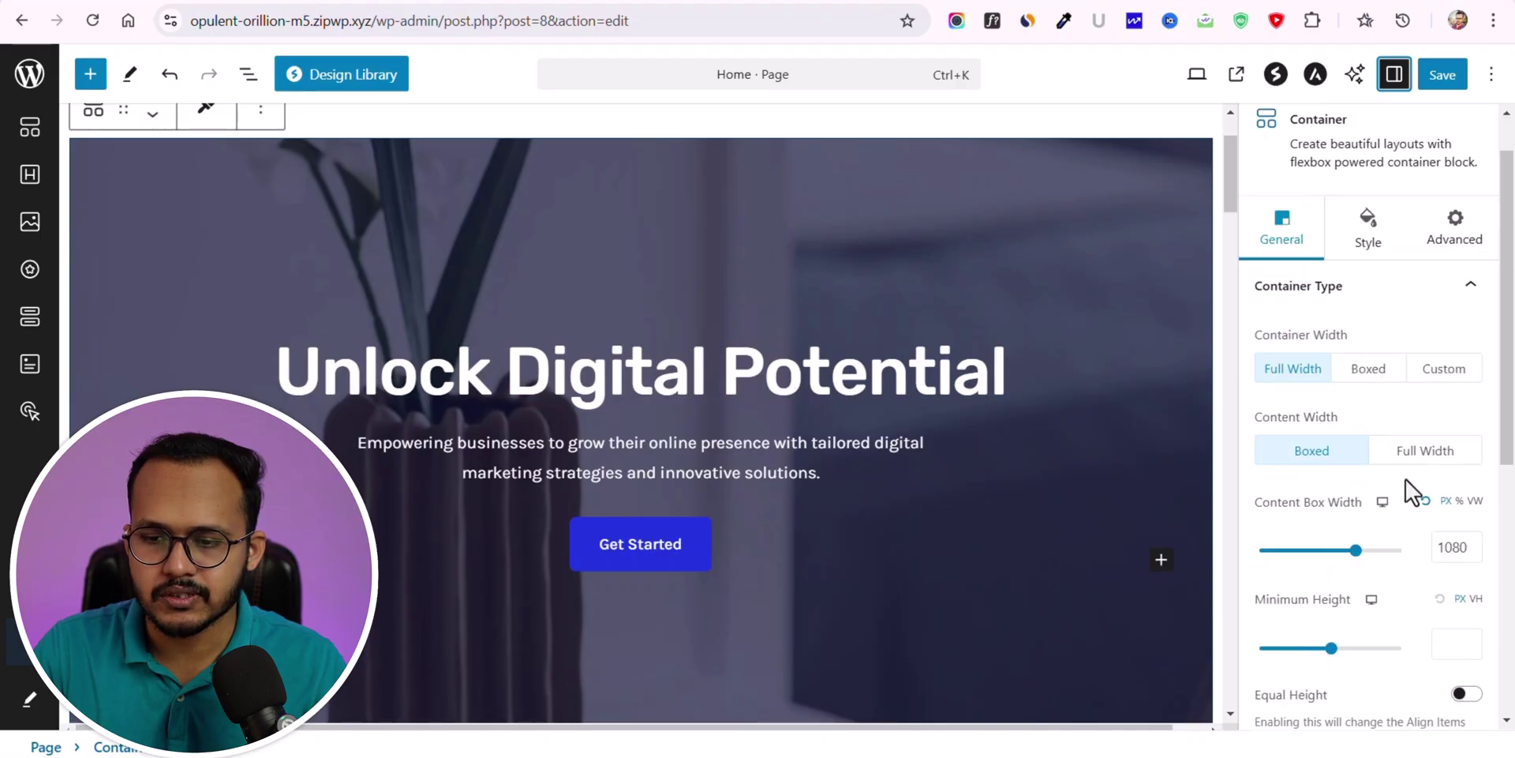
{"action": "left_click", "coordinate": [1379, 311]}
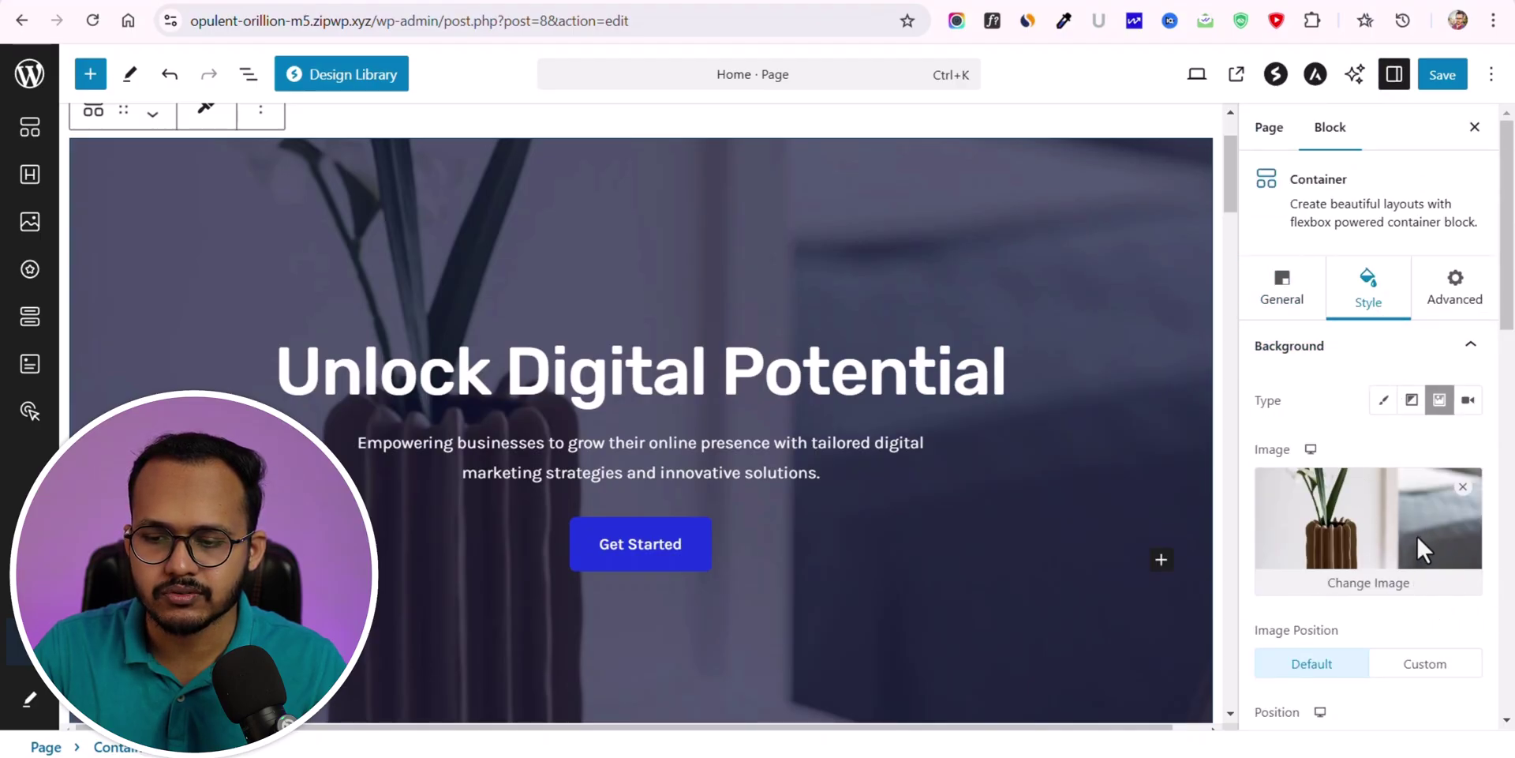
{"action": "scroll", "coordinate": [1357, 542], "scroll_direction": "down", "scroll_amount": 6}
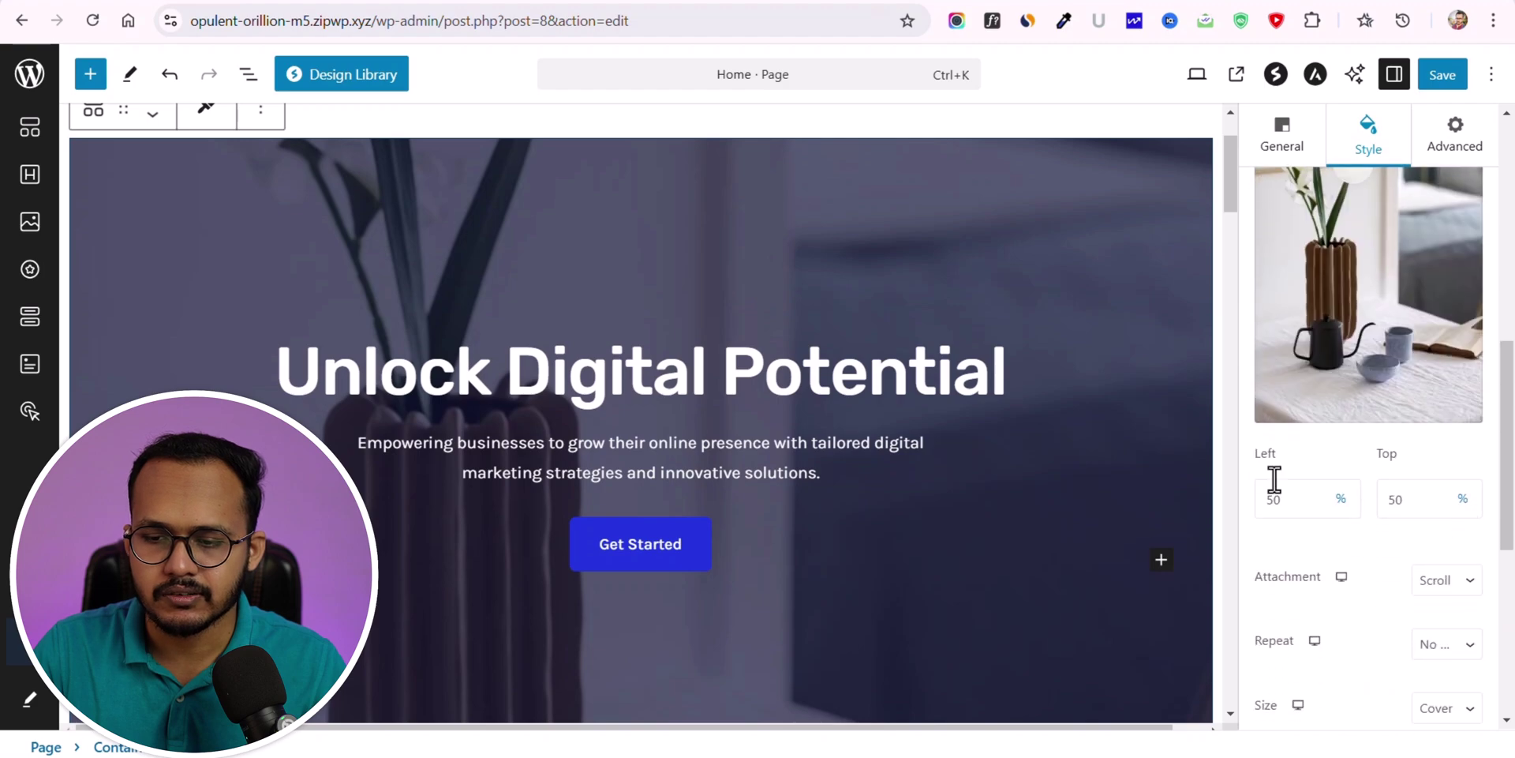
{"action": "scroll", "coordinate": [1389, 473], "scroll_direction": "down", "scroll_amount": 3}
{"action": "scroll", "coordinate": [1386, 558], "scroll_direction": "up", "scroll_amount": 10}
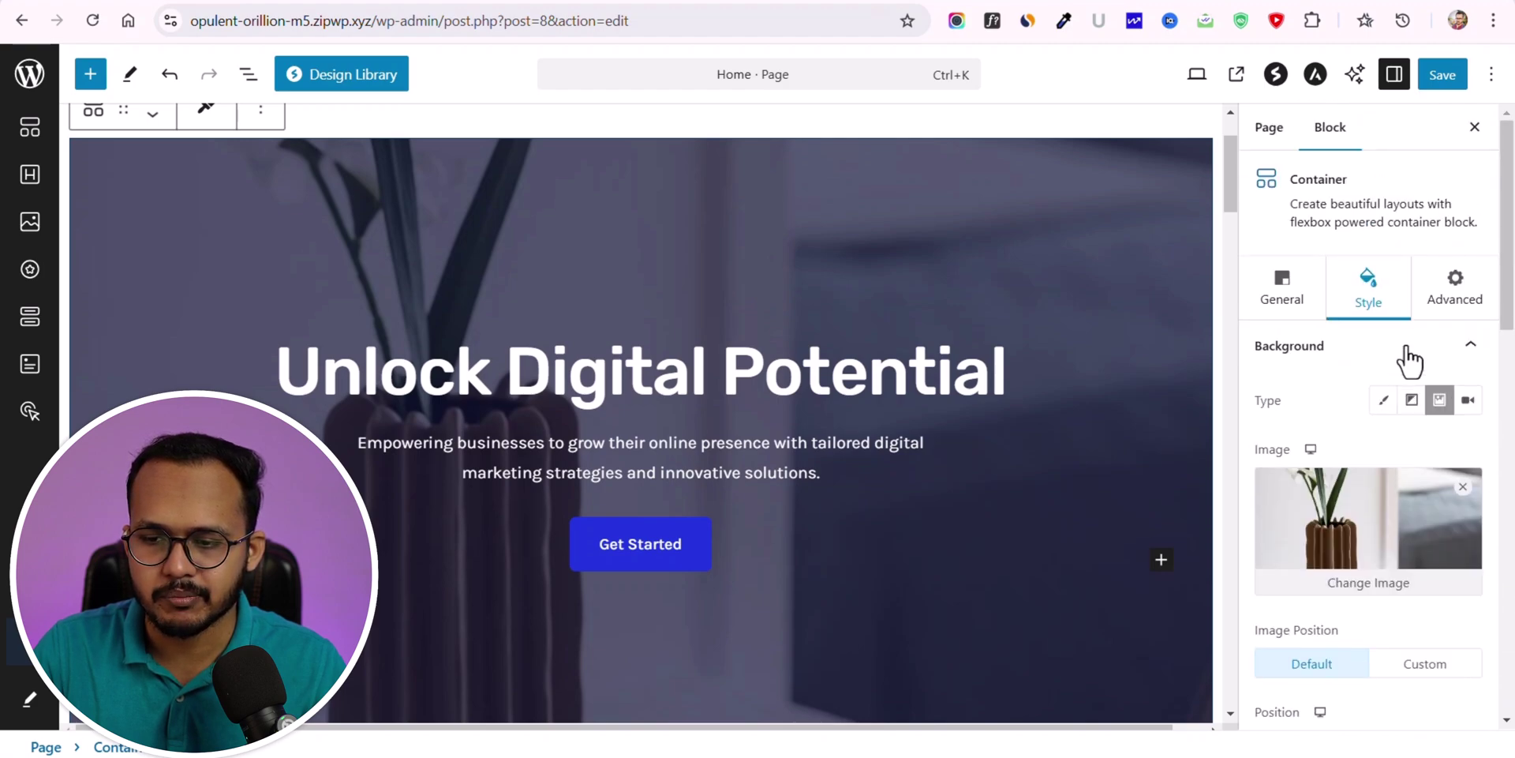
{"action": "left_click", "coordinate": [1452, 299]}
{"action": "left_click", "coordinate": [94, 21]}
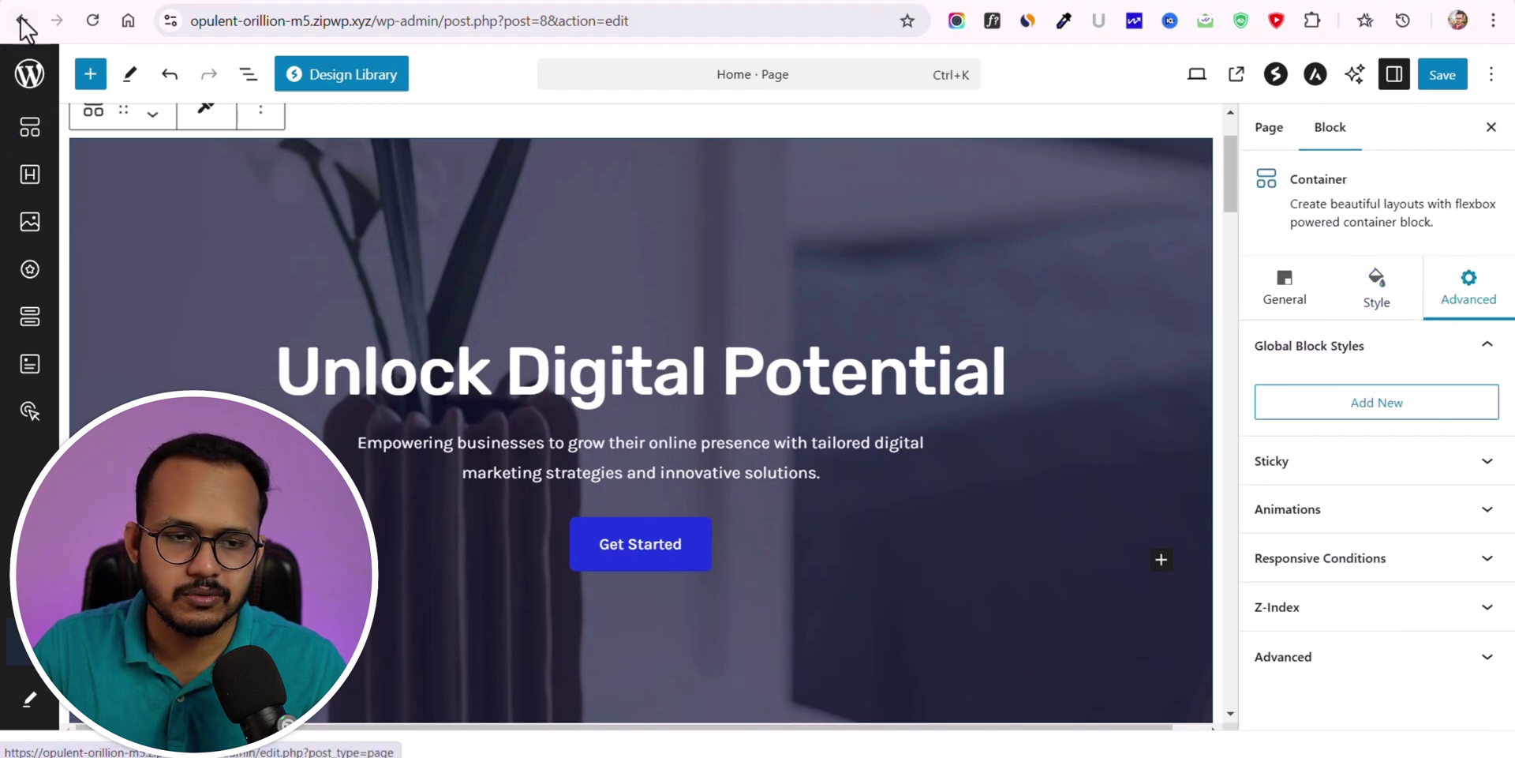
{"action": "left_click", "coordinate": [843, 146]}
- Check the themes and plugins installed on the key2blogging site
{"action": "mouse_move", "coordinate": [86, 63]}
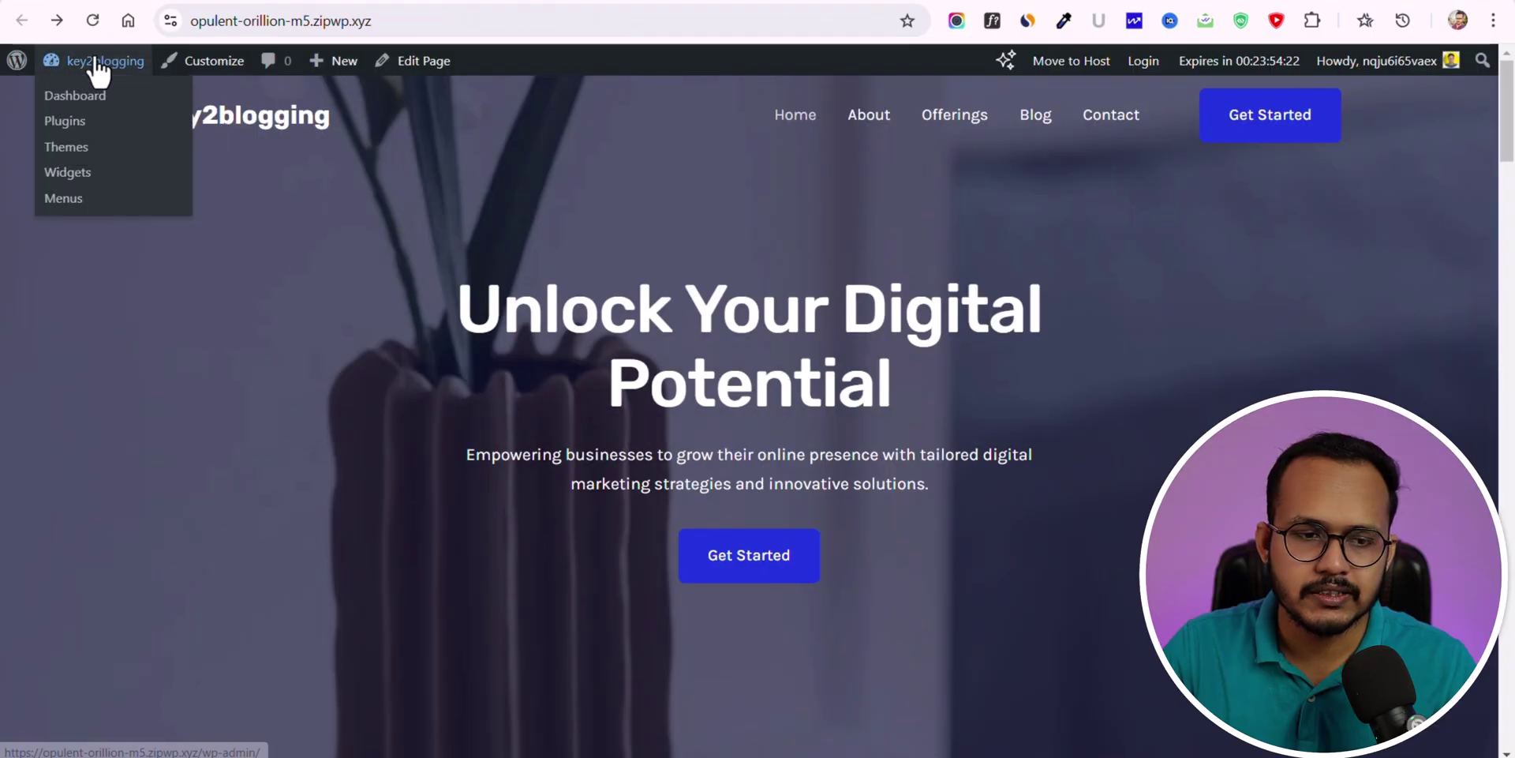
{"action": "left_click", "coordinate": [66, 146]}
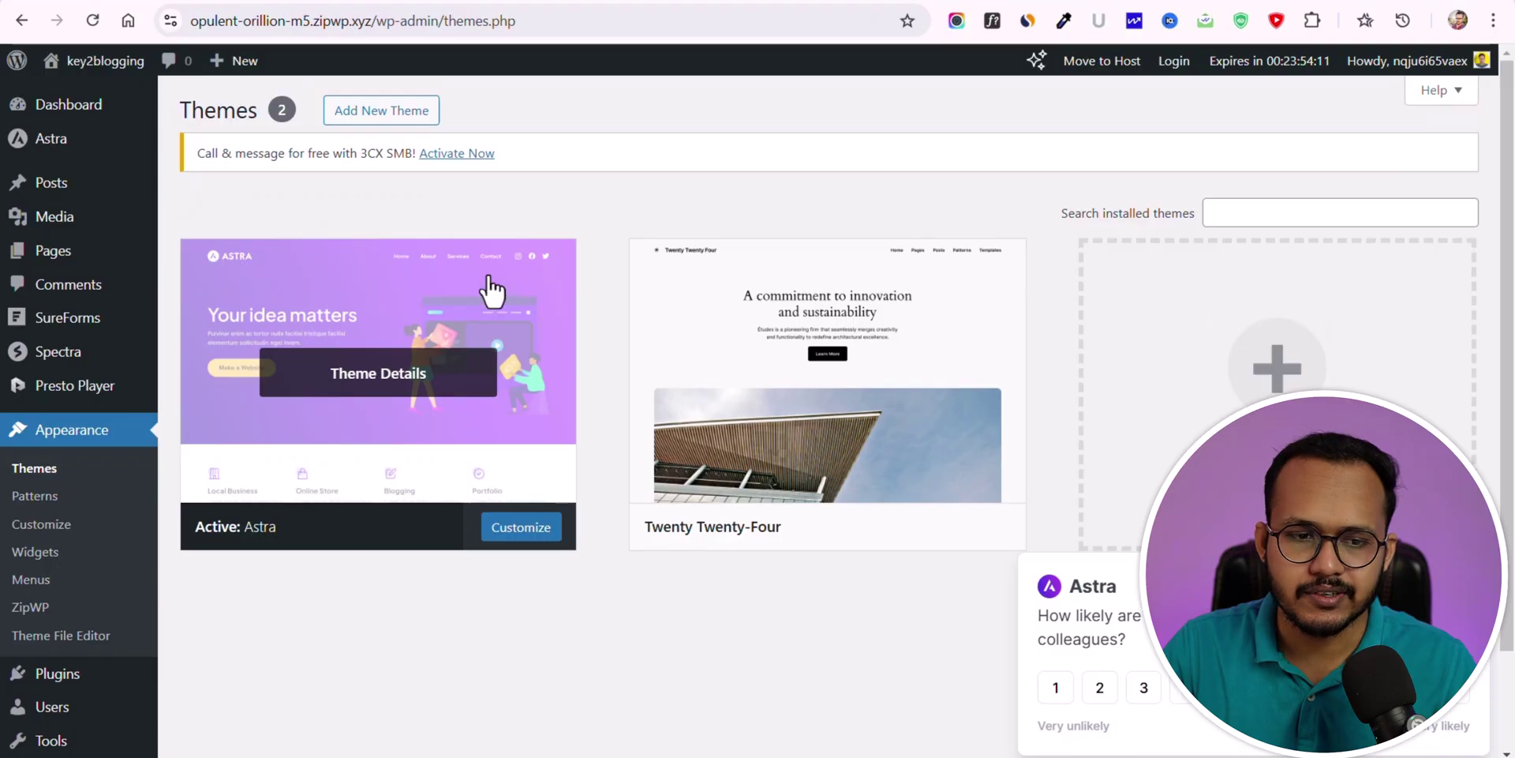
{"action": "scroll", "coordinate": [32, 616], "scroll_direction": "down", "scroll_amount": 2}
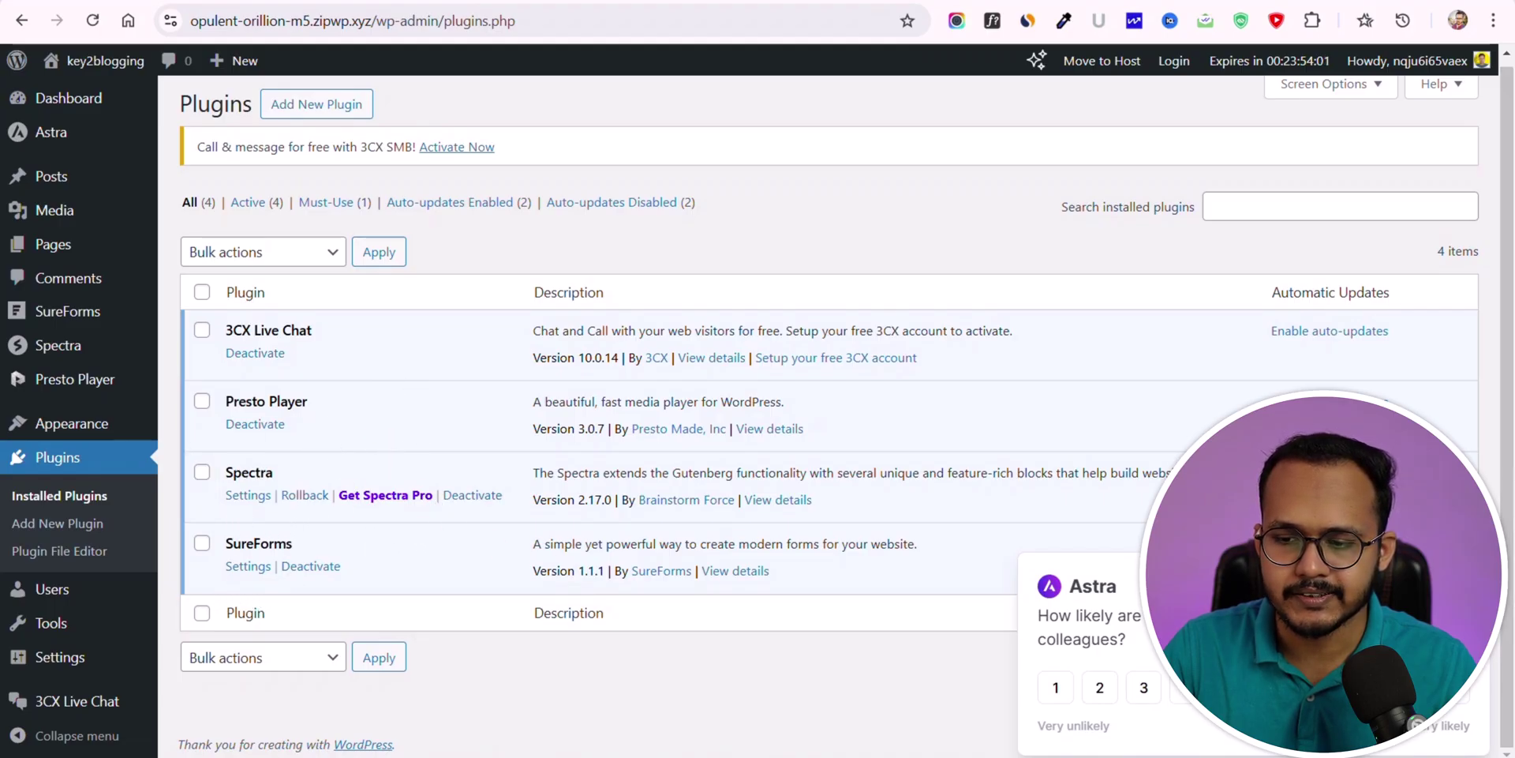
{"action": "scroll", "coordinate": [1335, 139], "scroll_direction": "up", "scroll_amount": 1}
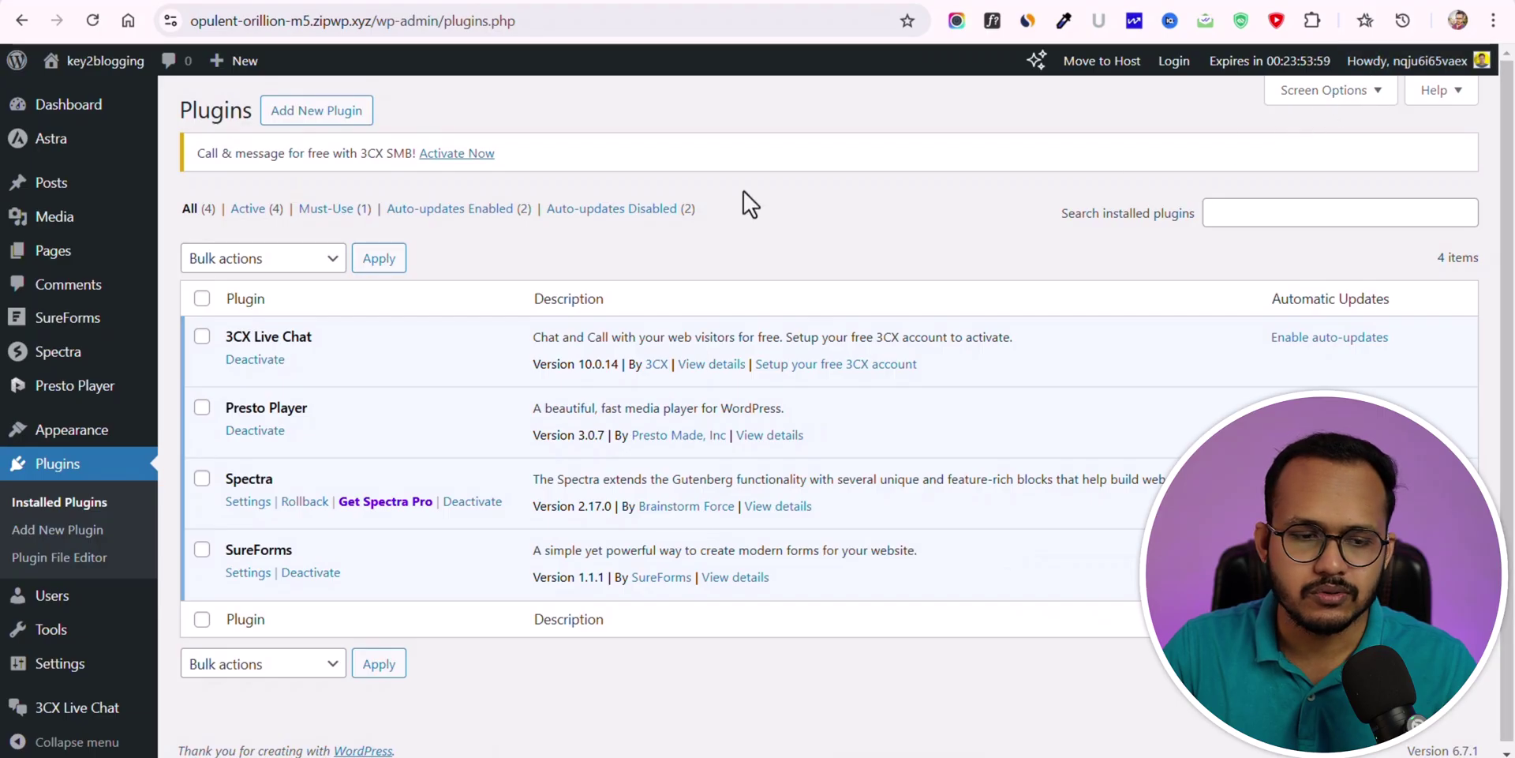
- Open the live site's Contact page and check the name, email and message fields of its form
{"action": "mouse_move", "coordinate": [111, 98]}
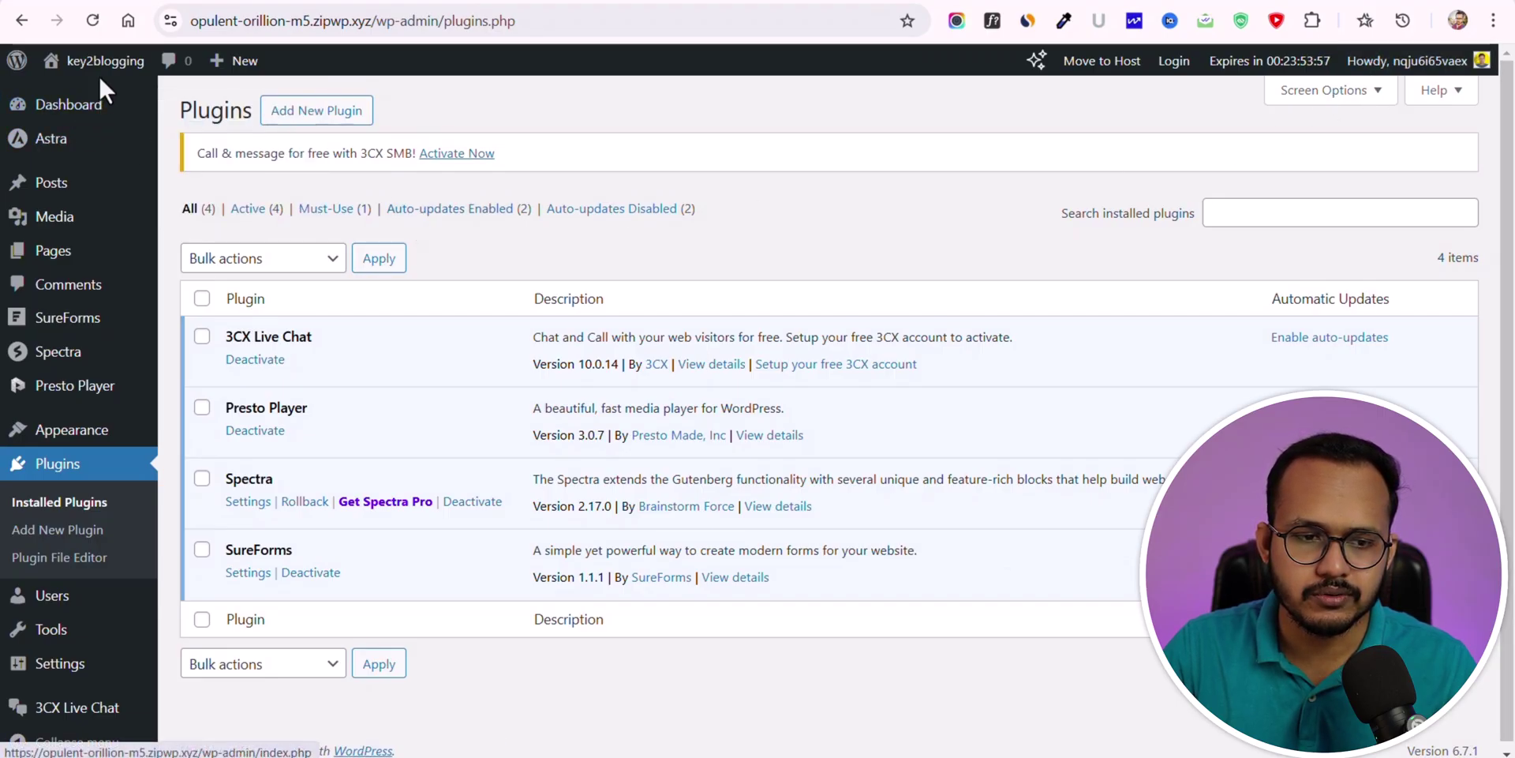
{"action": "left_click", "coordinate": [99, 61]}
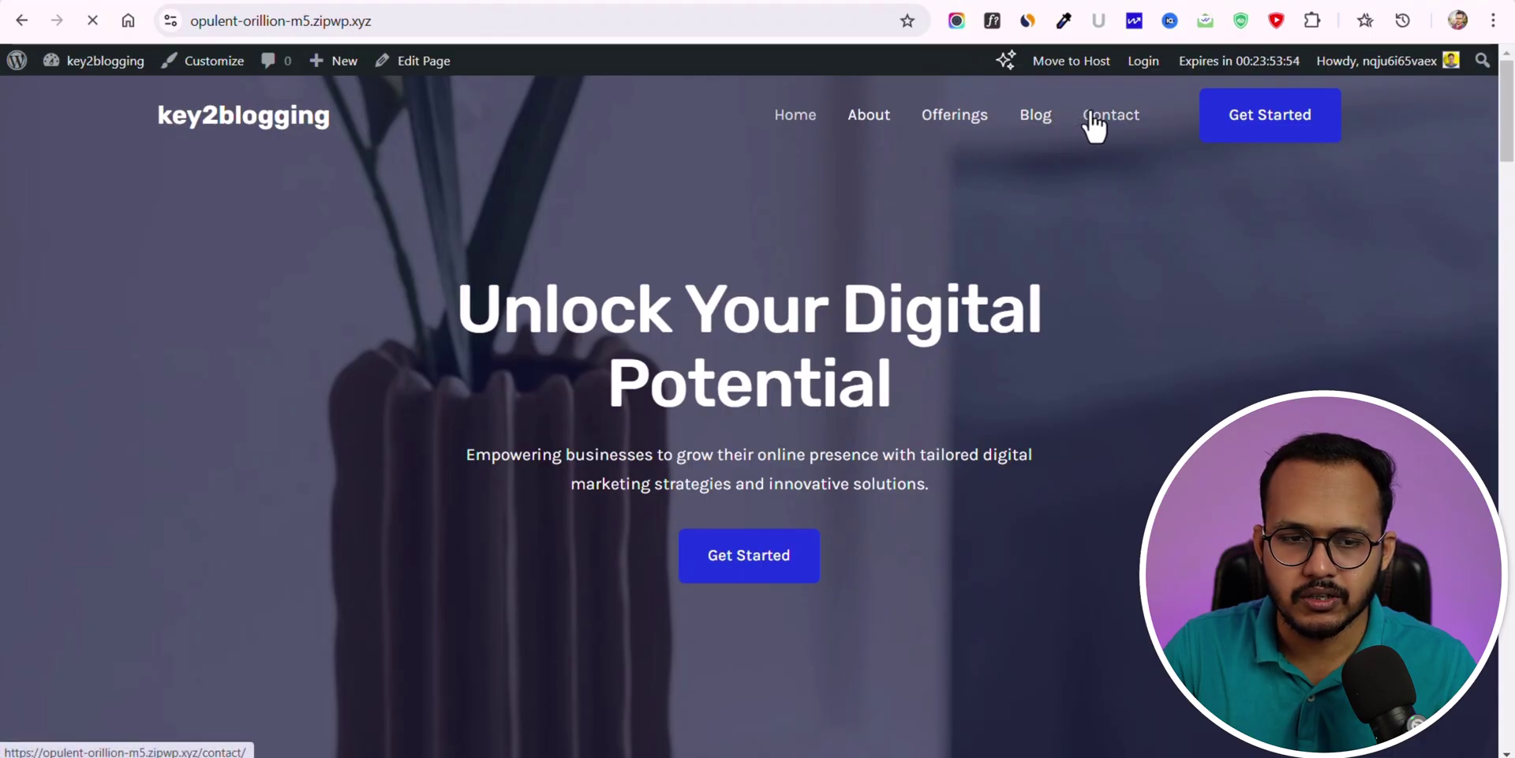
{"action": "scroll", "coordinate": [1150, 342], "scroll_direction": "down", "scroll_amount": 6}
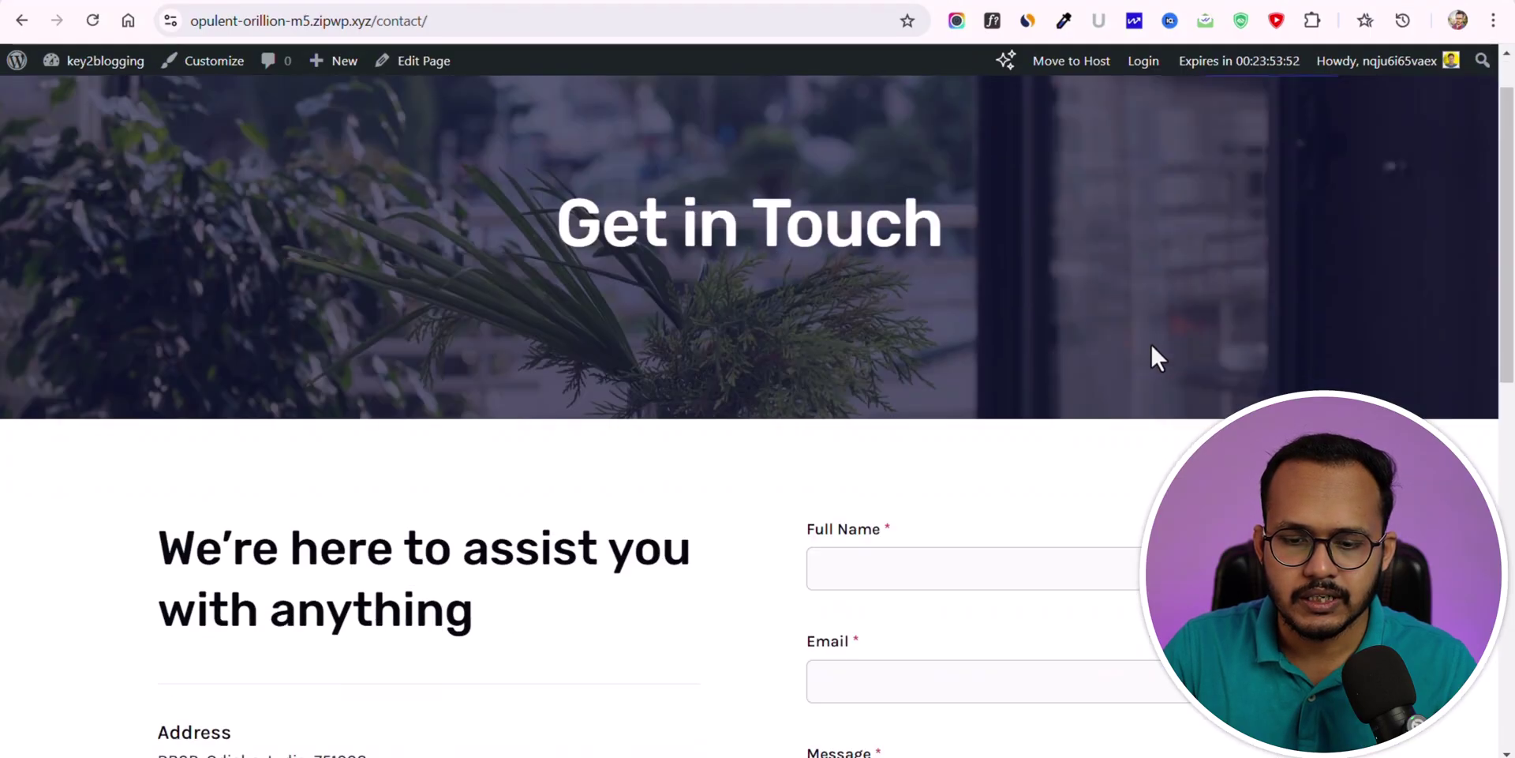
{"action": "scroll", "coordinate": [908, 252], "scroll_direction": "up", "scroll_amount": 2}
{"action": "key", "text": "Tab"}
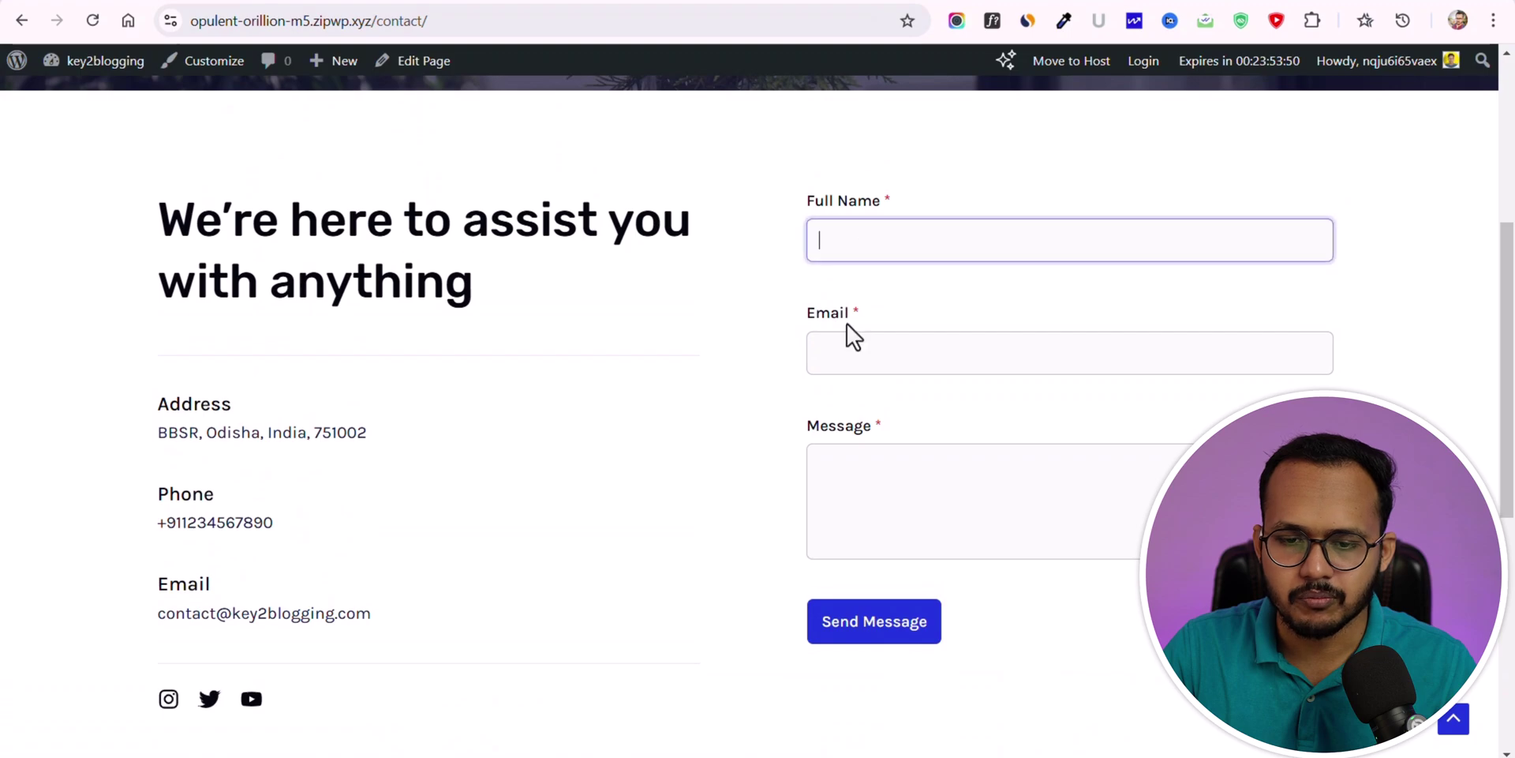
{"action": "left_click", "coordinate": [850, 347]}
{"action": "left_click", "coordinate": [841, 490]}
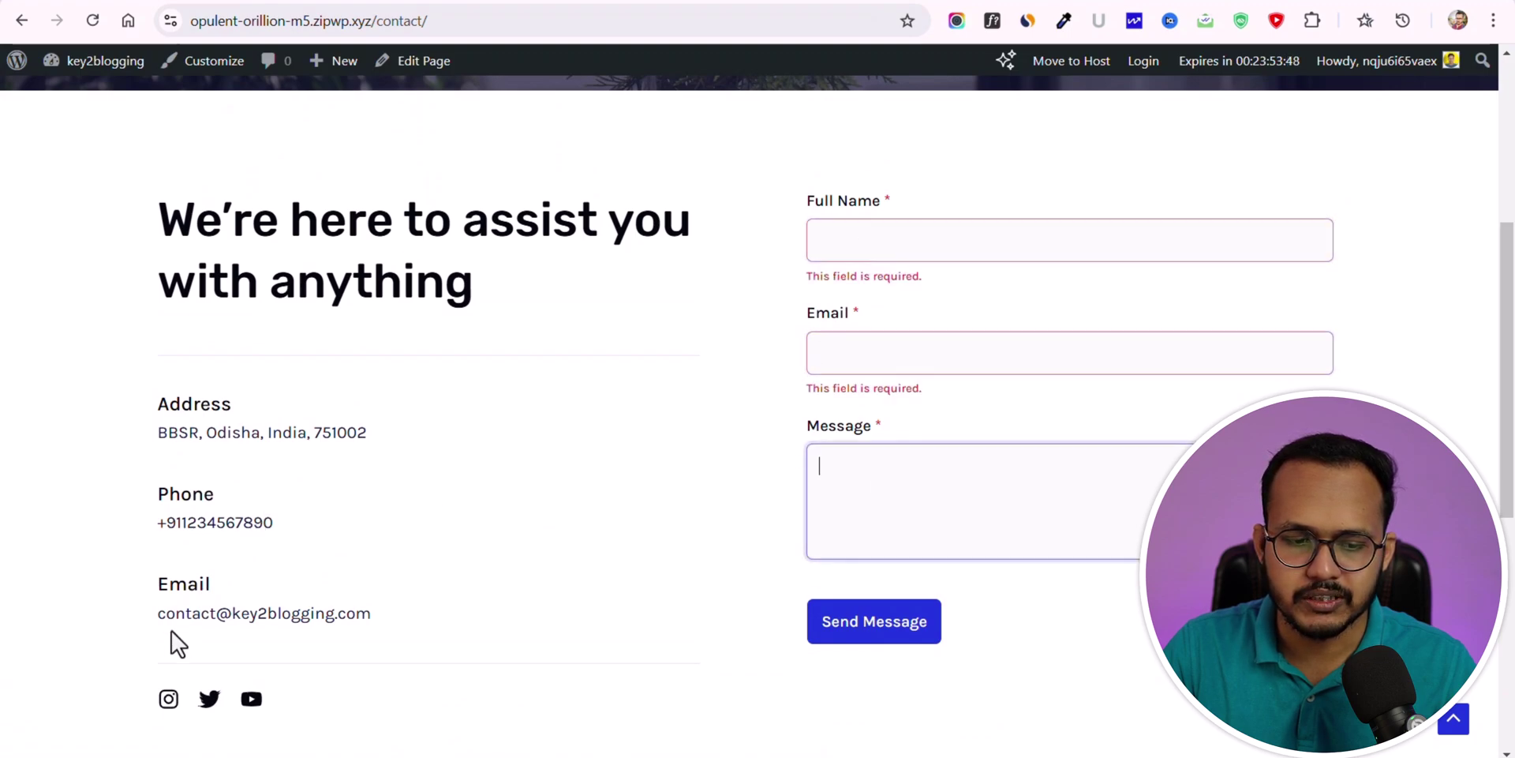
- Check the address, phone, email and social links on the Contact page, and view the page through to its footer
{"action": "left_click_drag", "start_coordinate": [154, 614], "coordinate": [375, 606]}
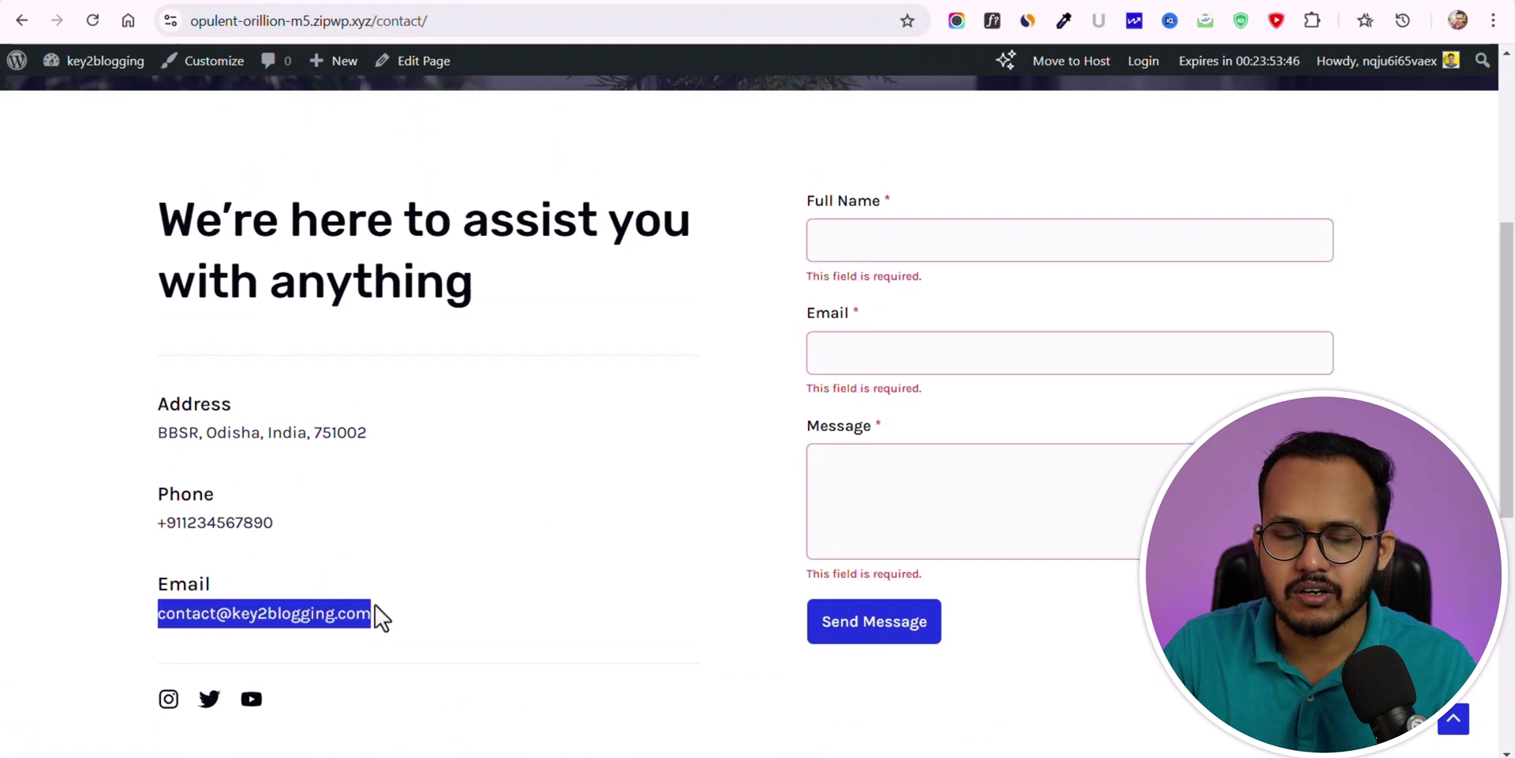
{"action": "left_click", "coordinate": [408, 594]}
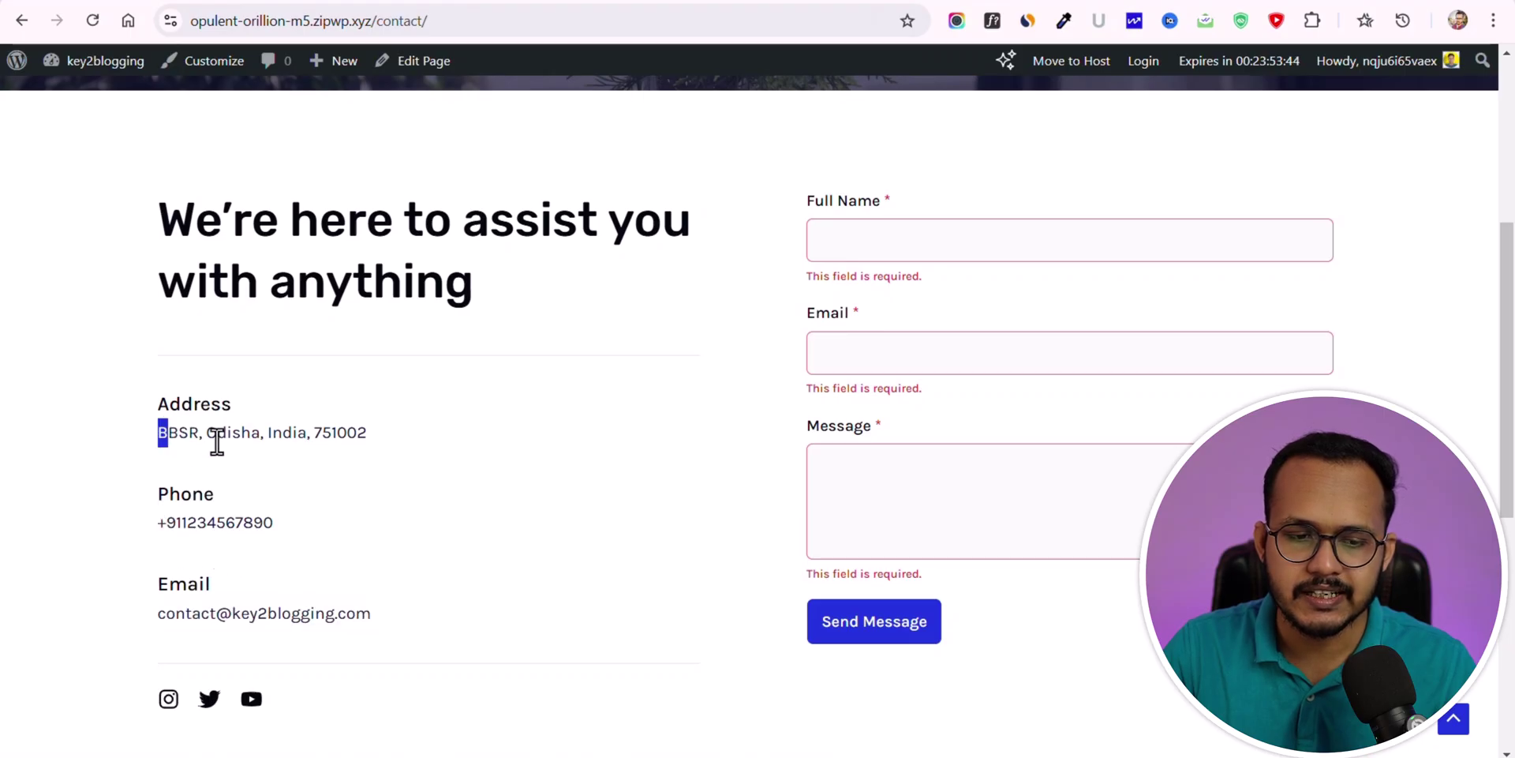
{"action": "left_click_drag", "start_coordinate": [217, 442], "coordinate": [347, 440]}
{"action": "left_click_drag", "start_coordinate": [168, 528], "coordinate": [367, 614]}
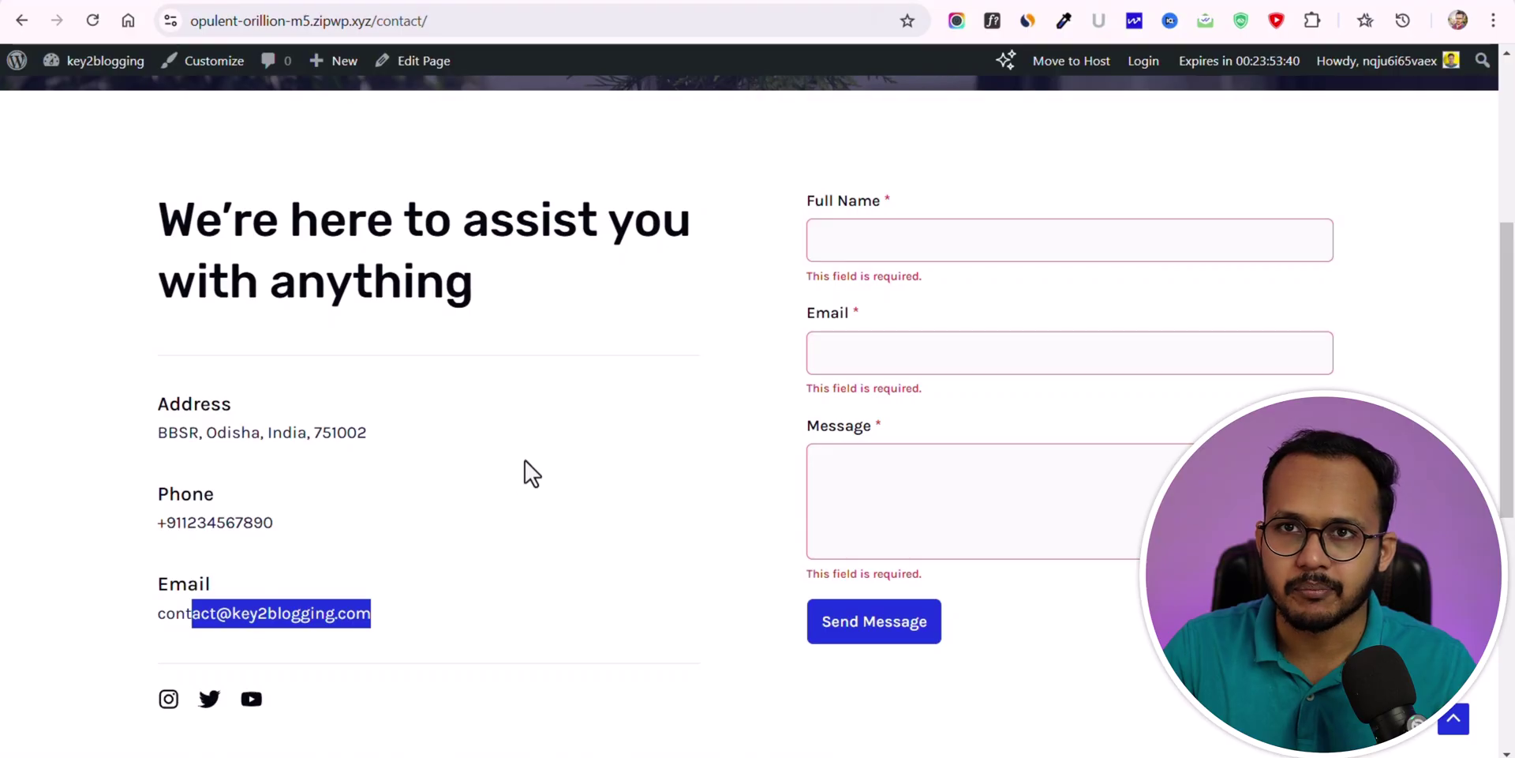
{"action": "scroll", "coordinate": [524, 474], "scroll_direction": "down", "scroll_amount": 3}
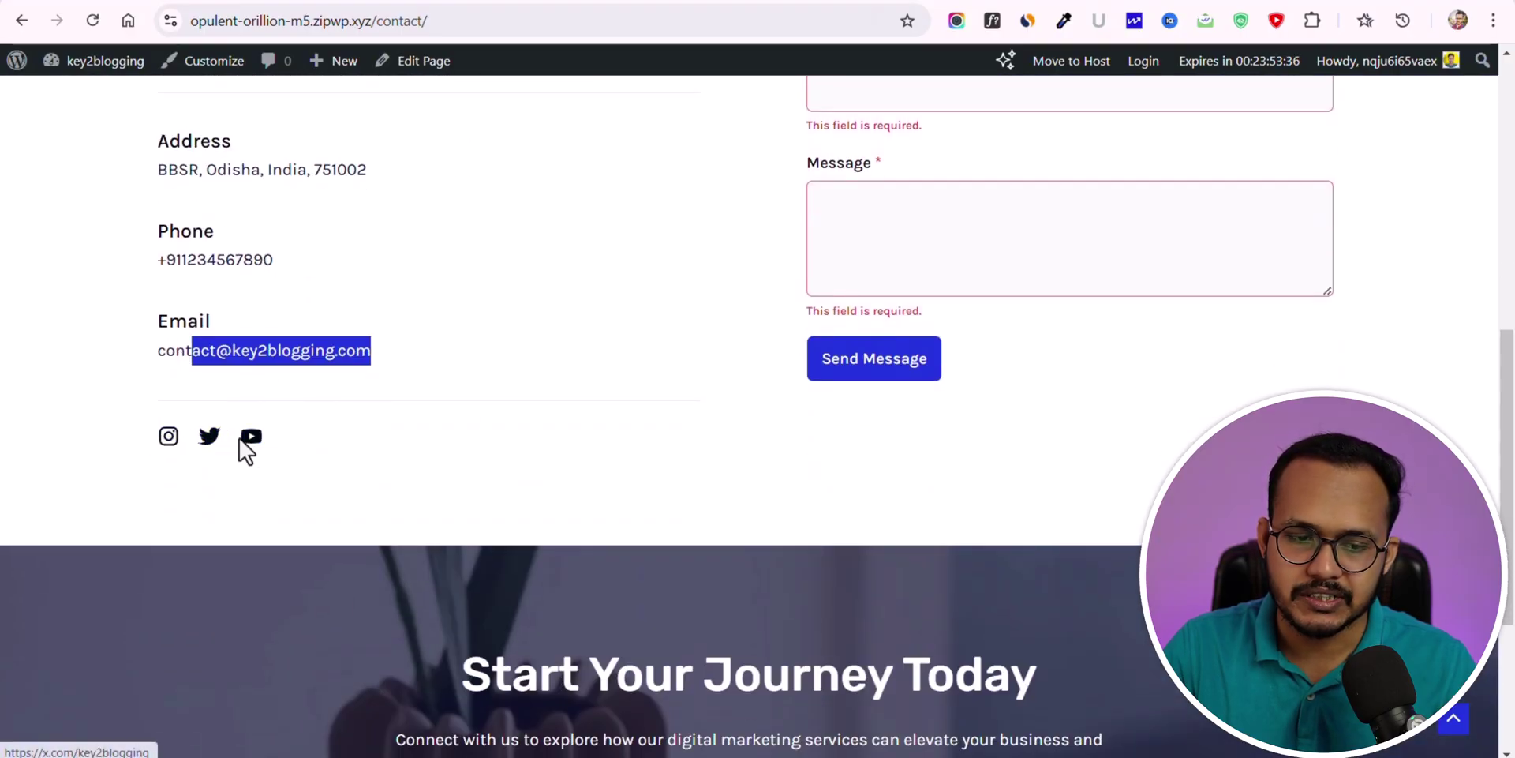
{"action": "scroll", "coordinate": [942, 361], "scroll_direction": "down", "scroll_amount": 3}
{"action": "scroll", "coordinate": [940, 359], "scroll_direction": "down", "scroll_amount": 1}
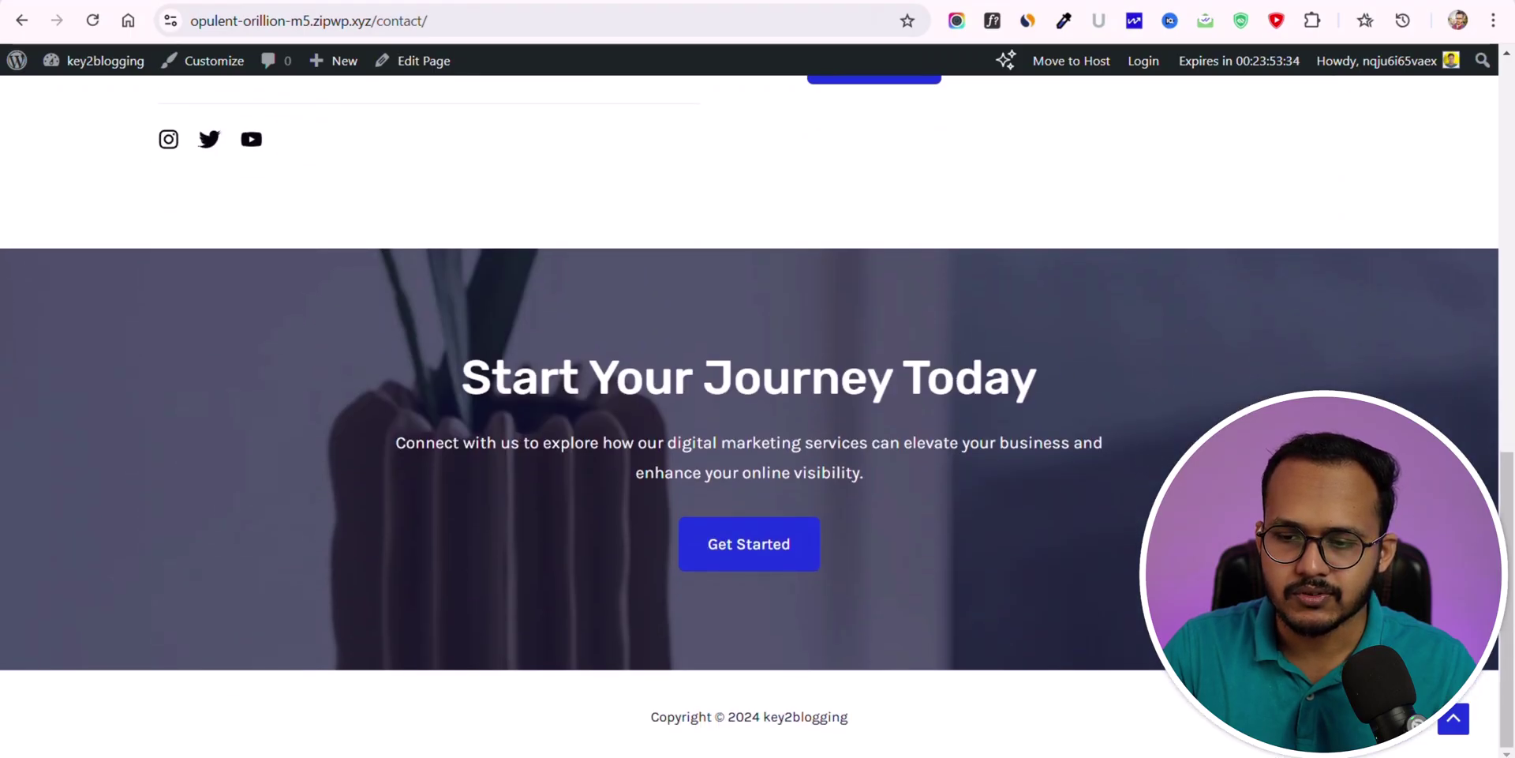
{"action": "key", "text": "Home"}
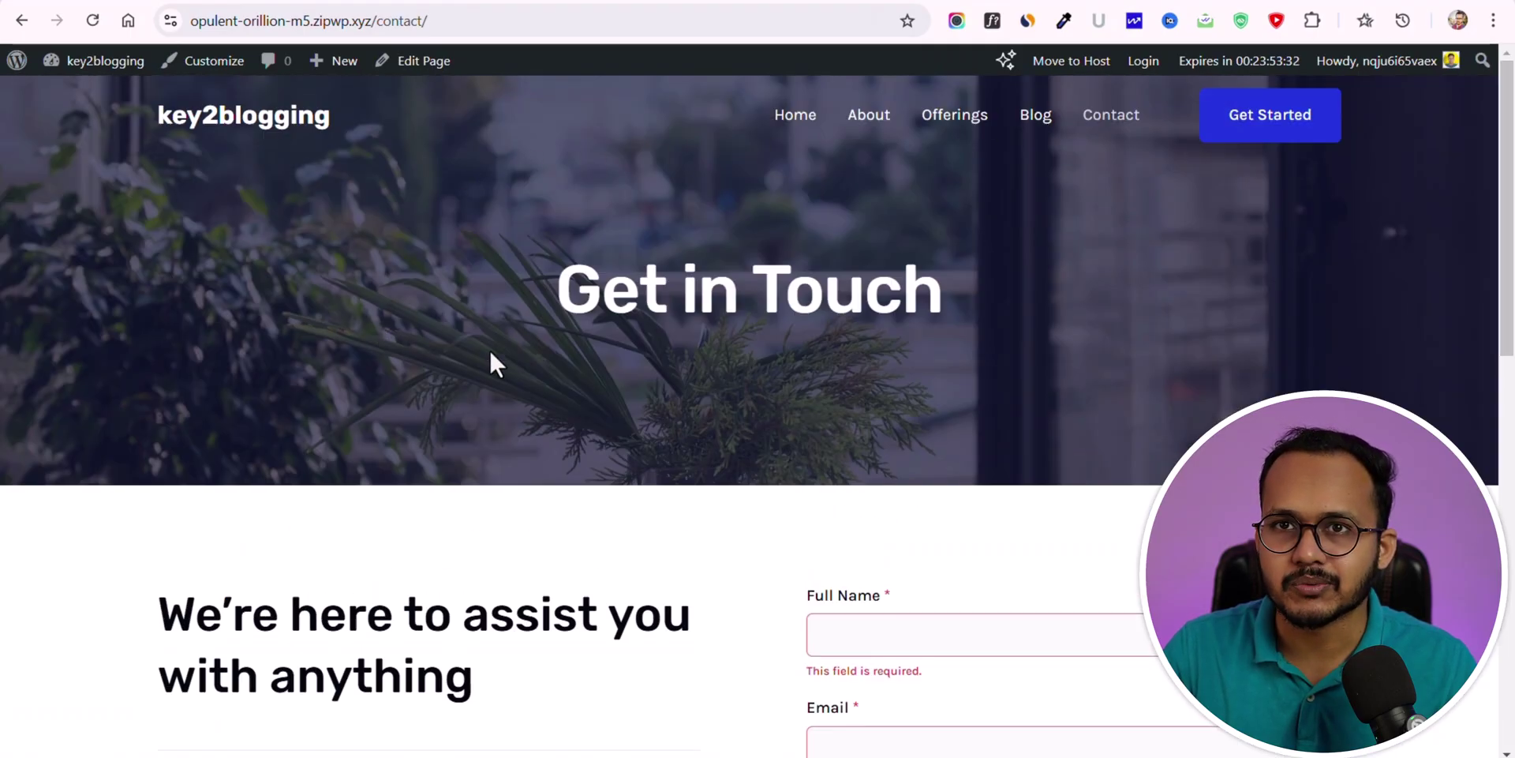
- Leave the live Contact page, return to the ZipWP dashboard, and open plan management to review the Pay Per Use, Pro and Business plans
{"action": "key", "text": "ctrl+w"}
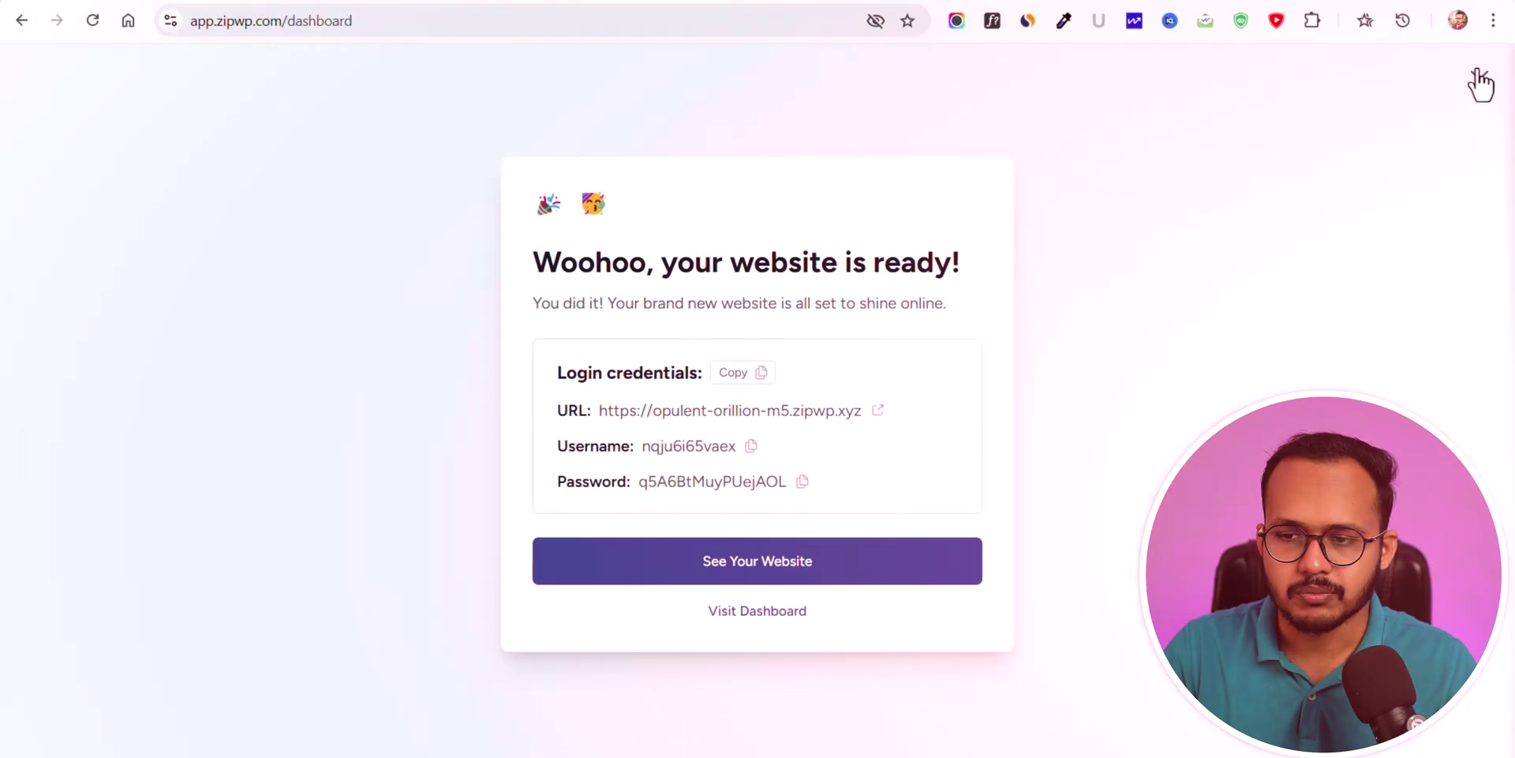
{"action": "left_click", "coordinate": [1479, 79]}
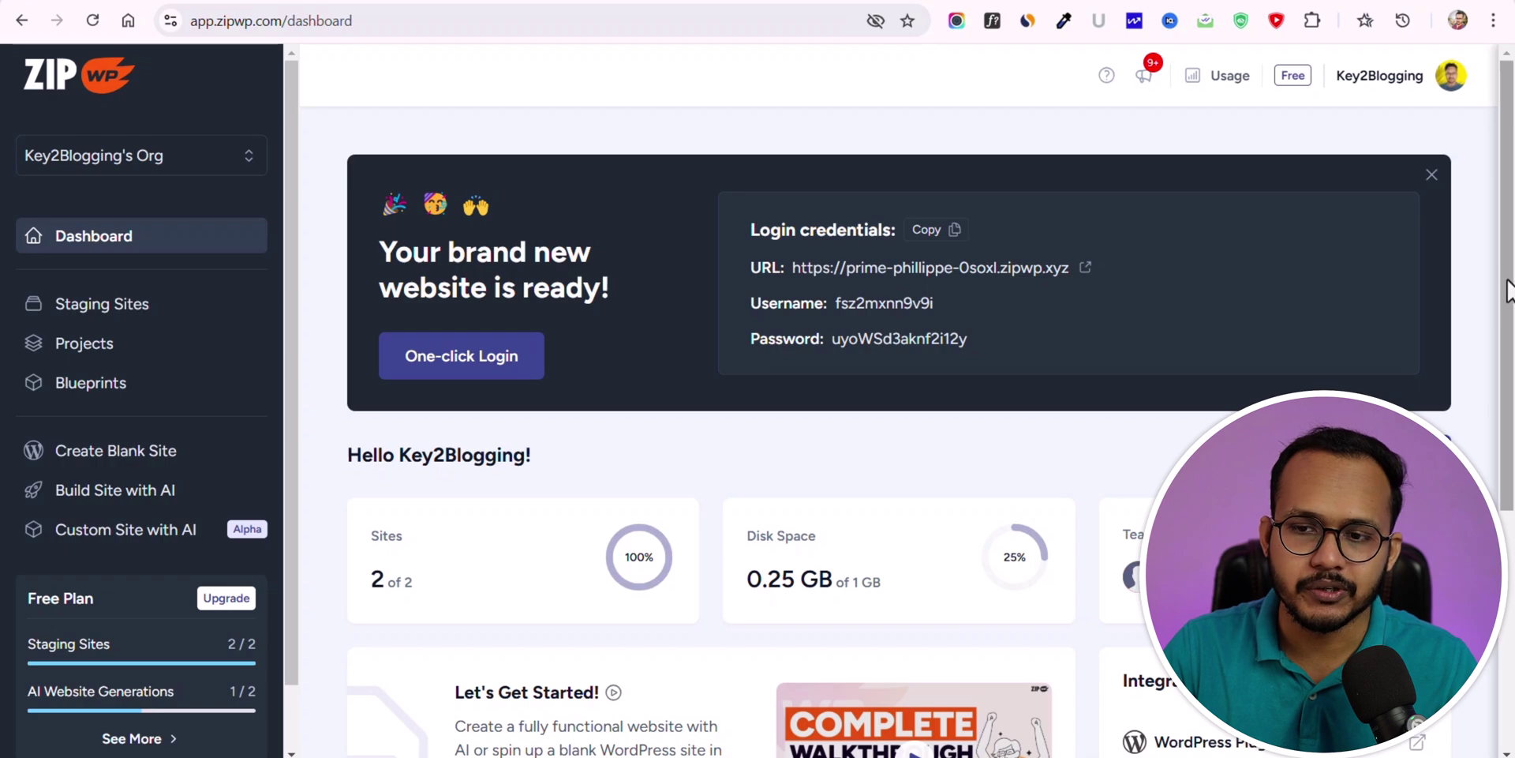
{"action": "left_click", "coordinate": [1448, 81]}
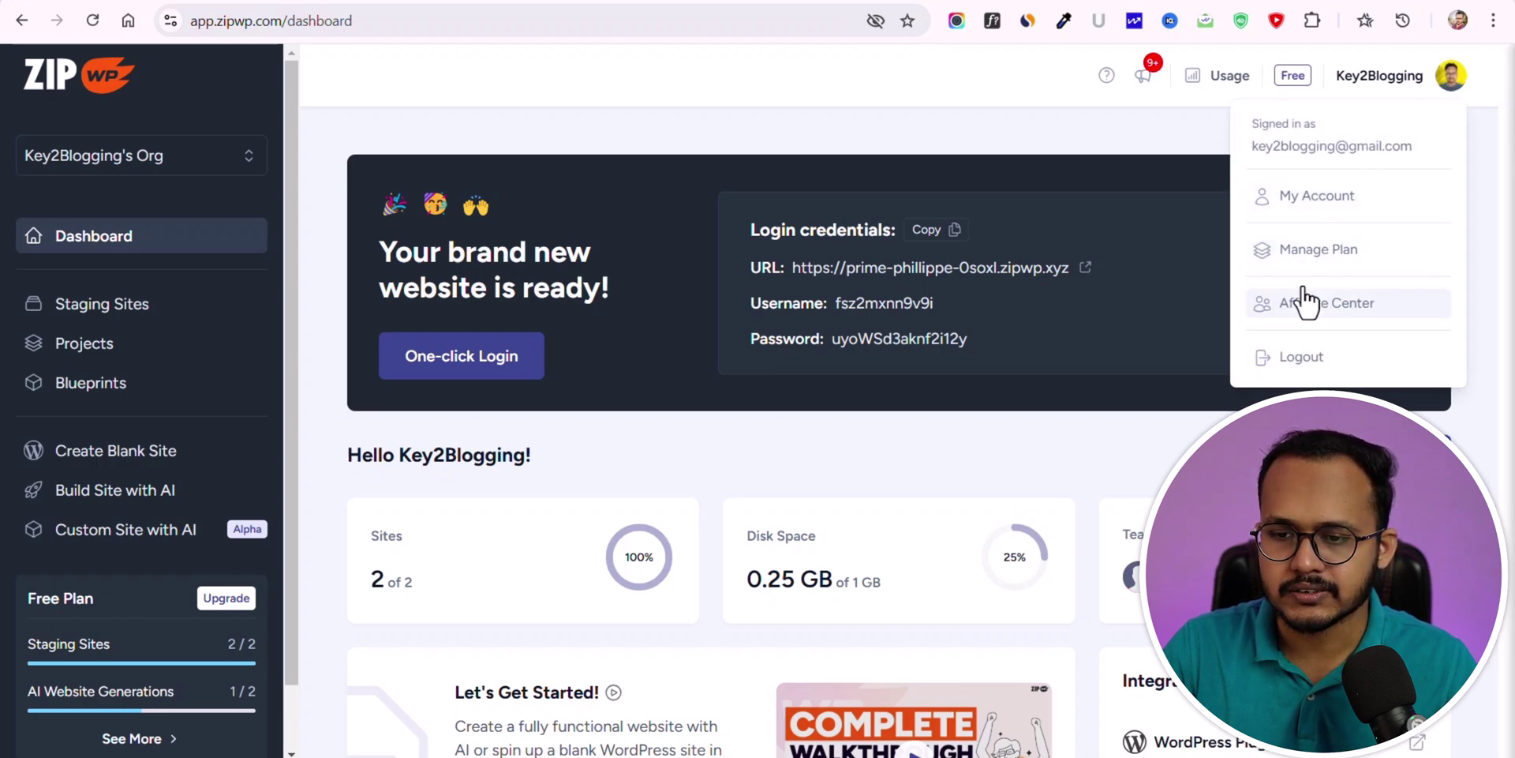
{"action": "left_click", "coordinate": [1324, 251]}
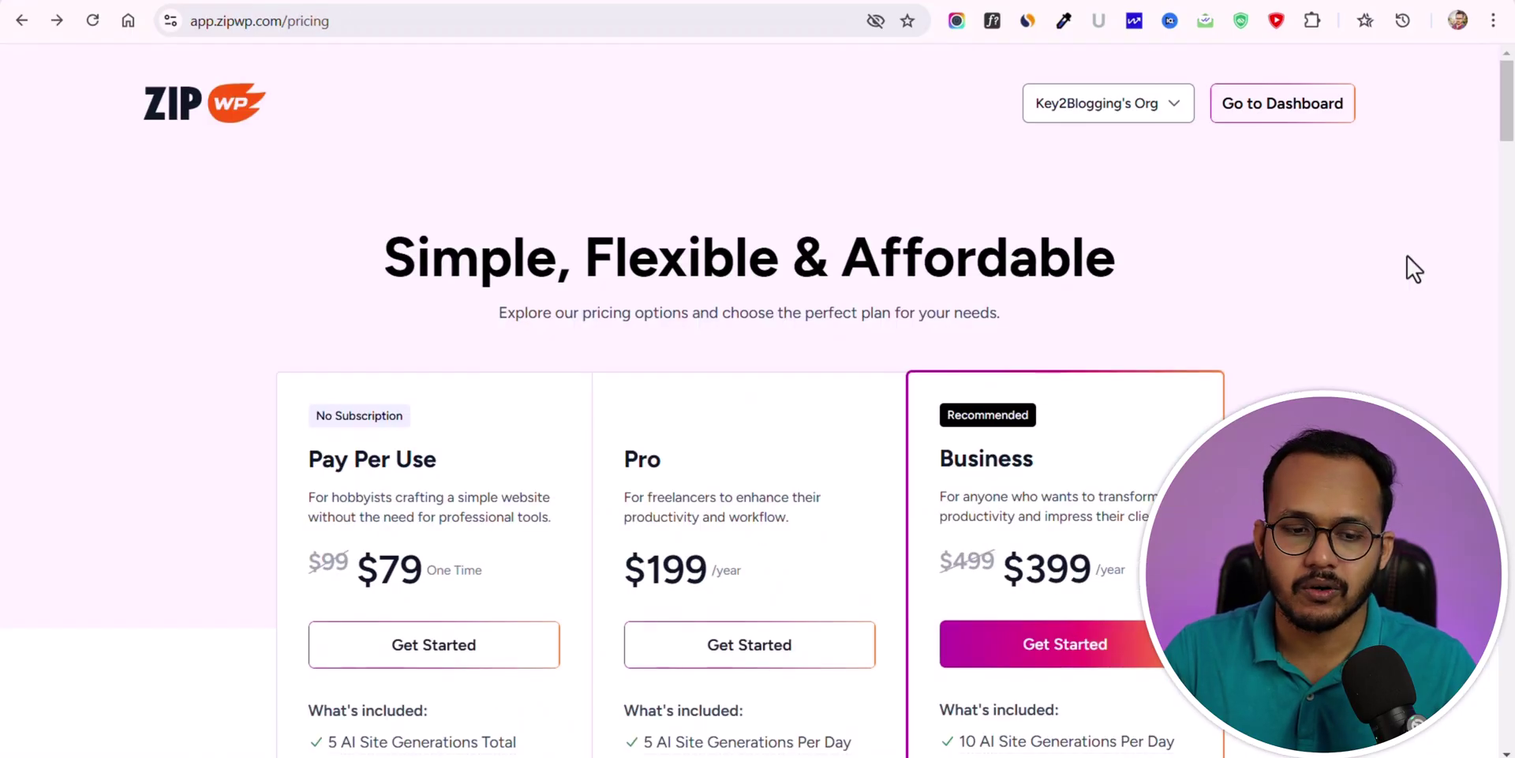
{"action": "scroll", "coordinate": [1038, 260], "scroll_direction": "down", "scroll_amount": 3}
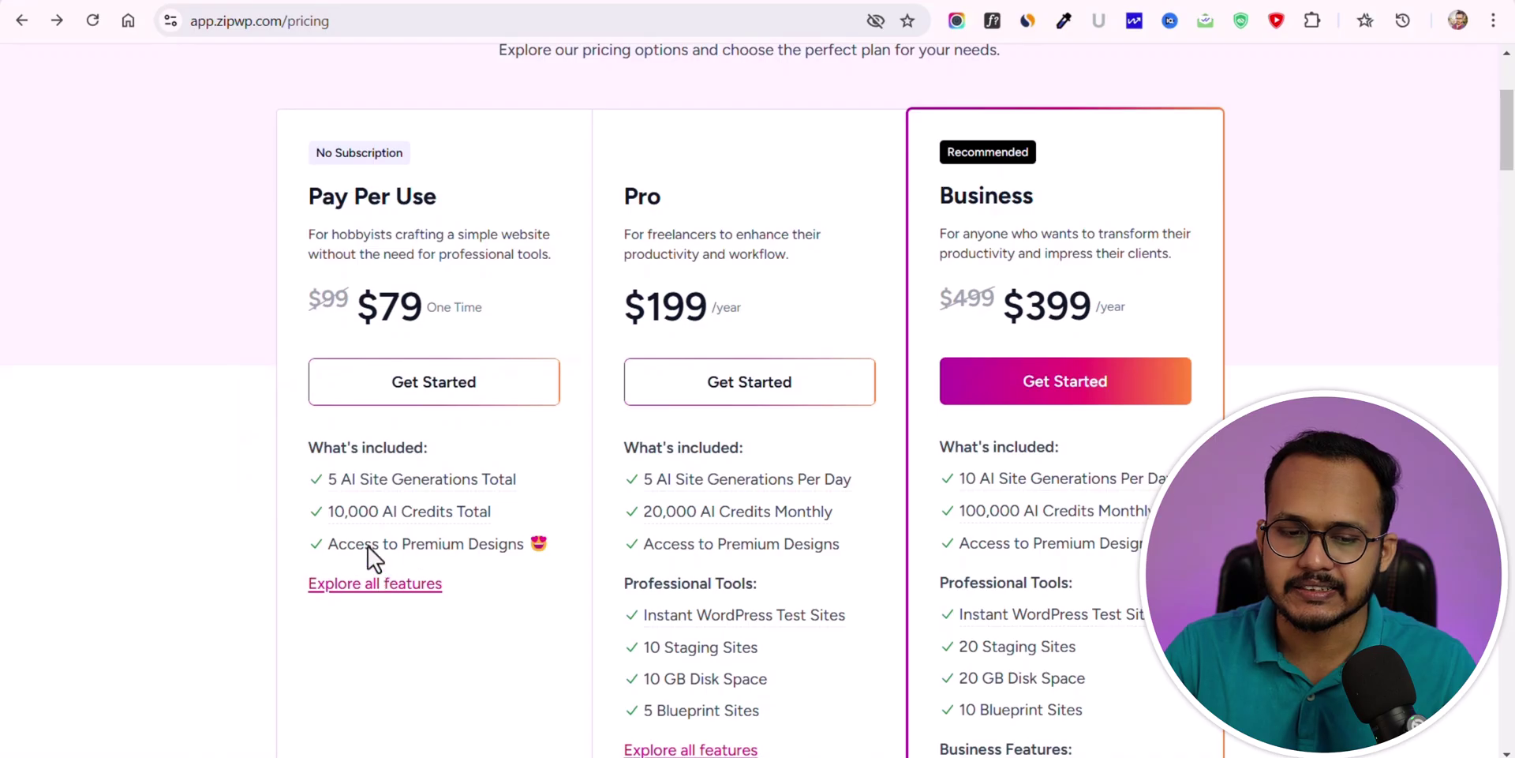
- Open the full feature comparison and compare AI generation, staging, temporary site and blueprint features across the Free, Pay Per Use, Pro and Business plans
{"action": "left_click", "coordinate": [414, 586]}
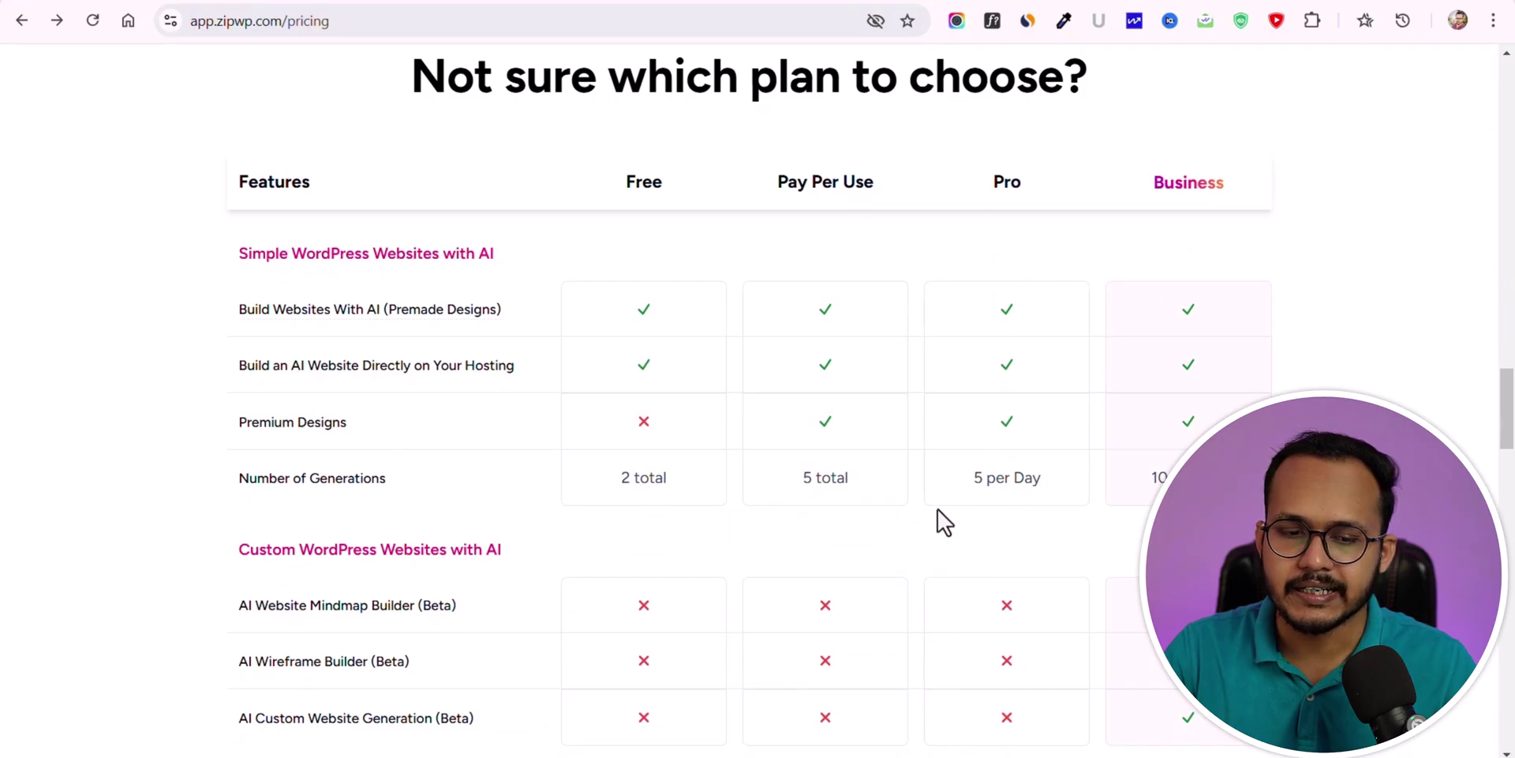
{"action": "scroll", "coordinate": [1012, 490], "scroll_direction": "down", "scroll_amount": 3}
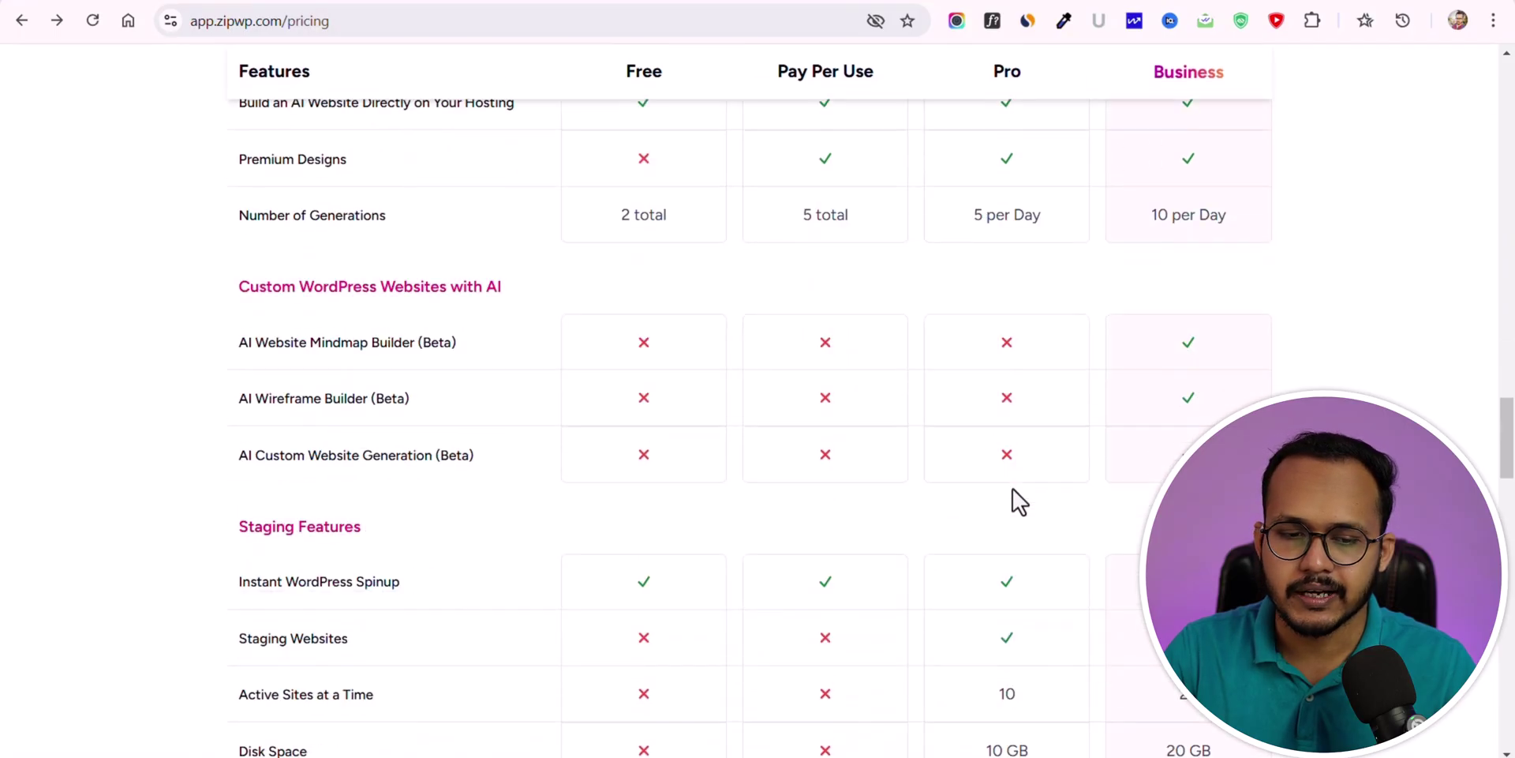
{"action": "scroll", "coordinate": [1011, 449], "scroll_direction": "down", "scroll_amount": 2}
{"action": "scroll", "coordinate": [1007, 526], "scroll_direction": "down", "scroll_amount": 3}
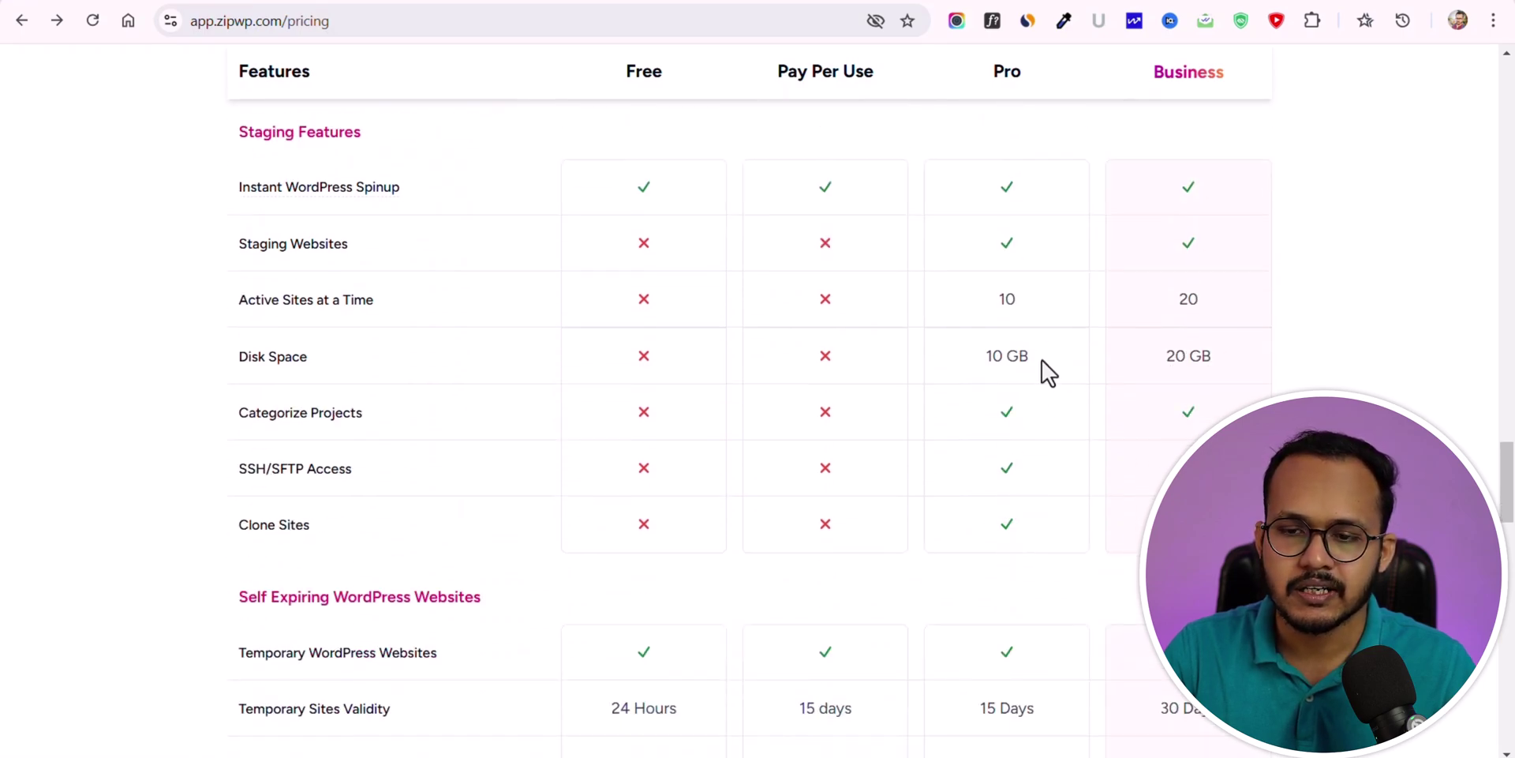
{"action": "scroll", "coordinate": [1041, 366], "scroll_direction": "up", "scroll_amount": 4}
{"action": "scroll", "coordinate": [1045, 372], "scroll_direction": "down", "scroll_amount": 3}
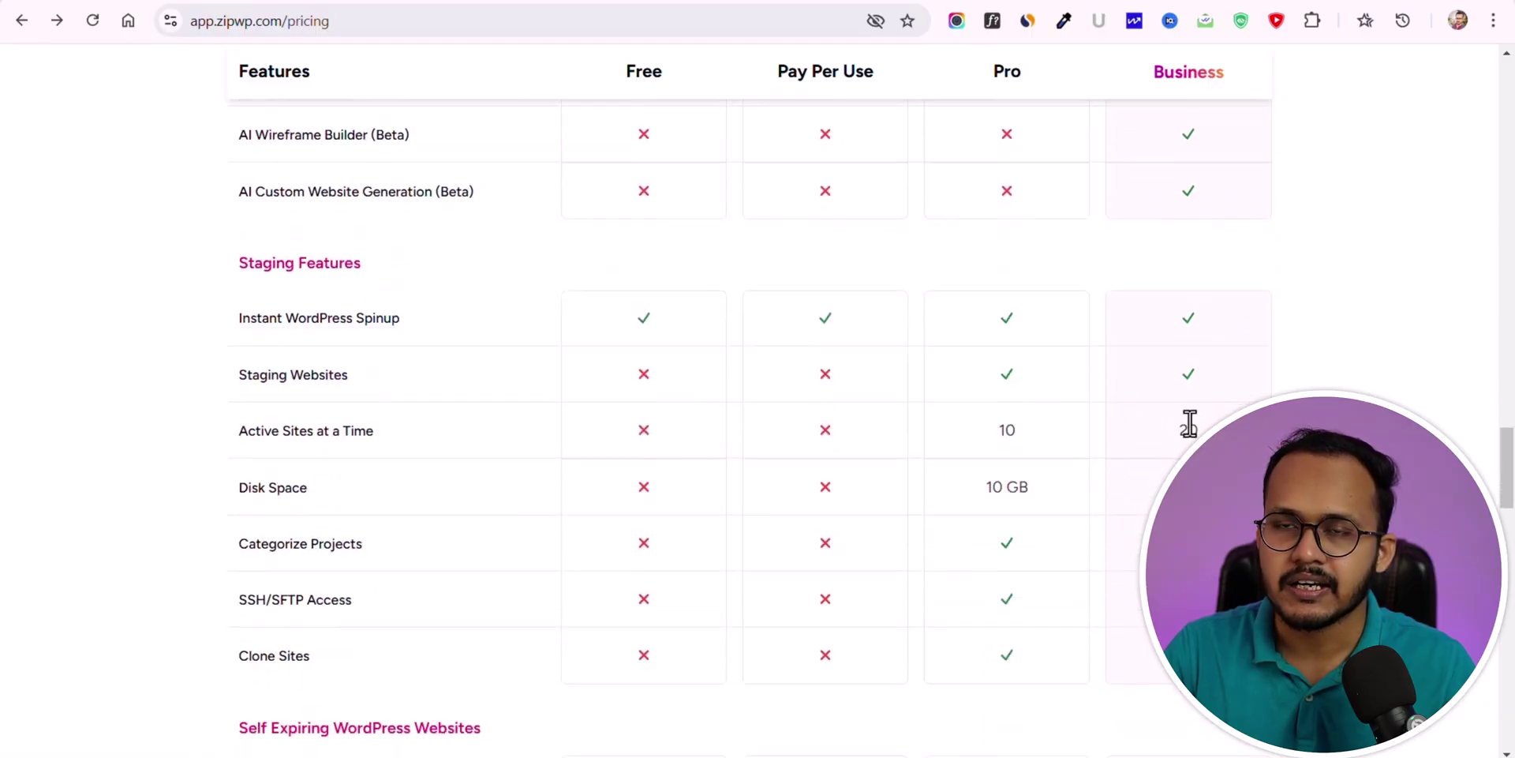
{"action": "scroll", "coordinate": [1054, 437], "scroll_direction": "up", "scroll_amount": 8}
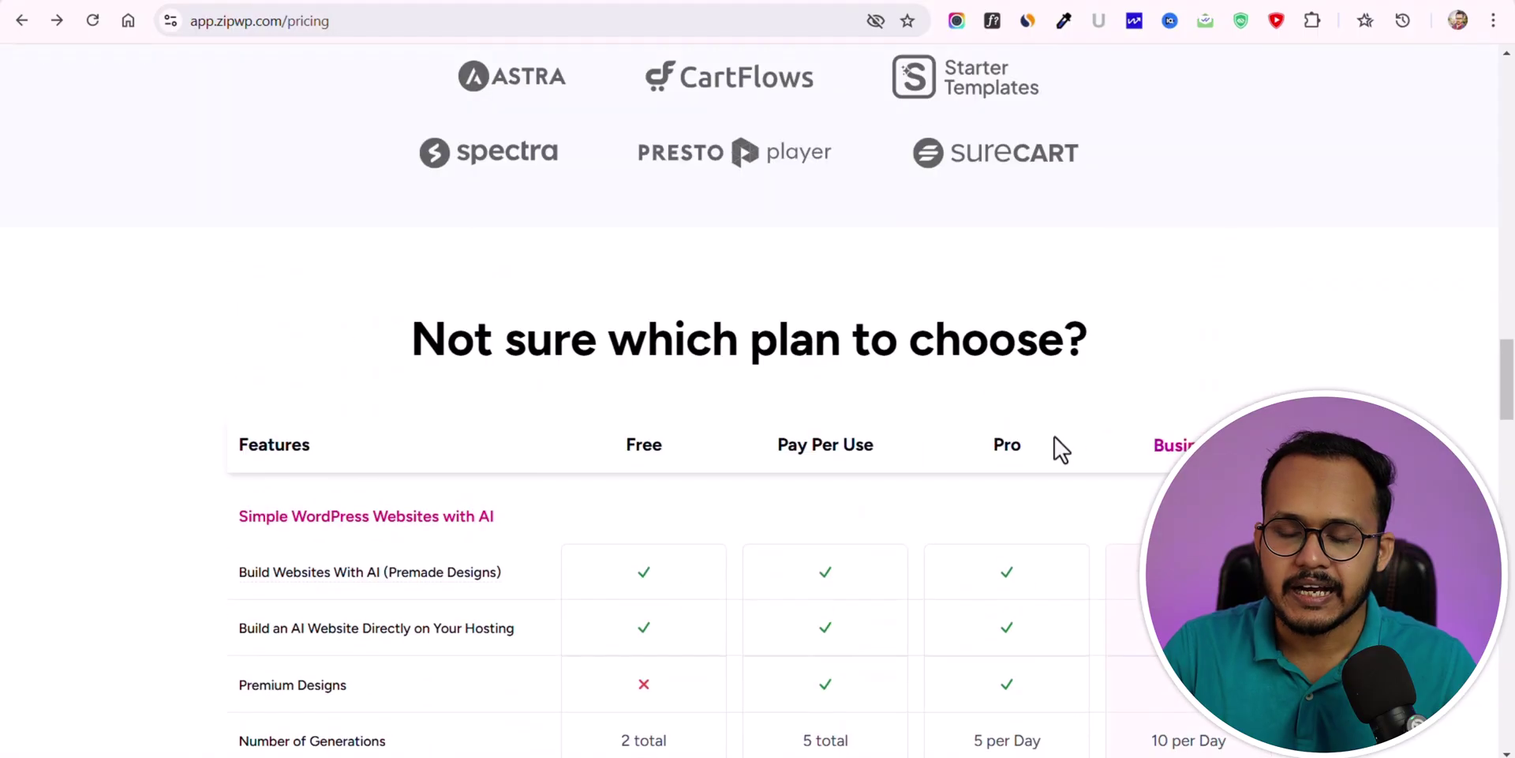
{"action": "scroll", "coordinate": [1069, 428], "scroll_direction": "down", "scroll_amount": 8}
{"action": "scroll", "coordinate": [1259, 295], "scroll_direction": "down", "scroll_amount": 14}
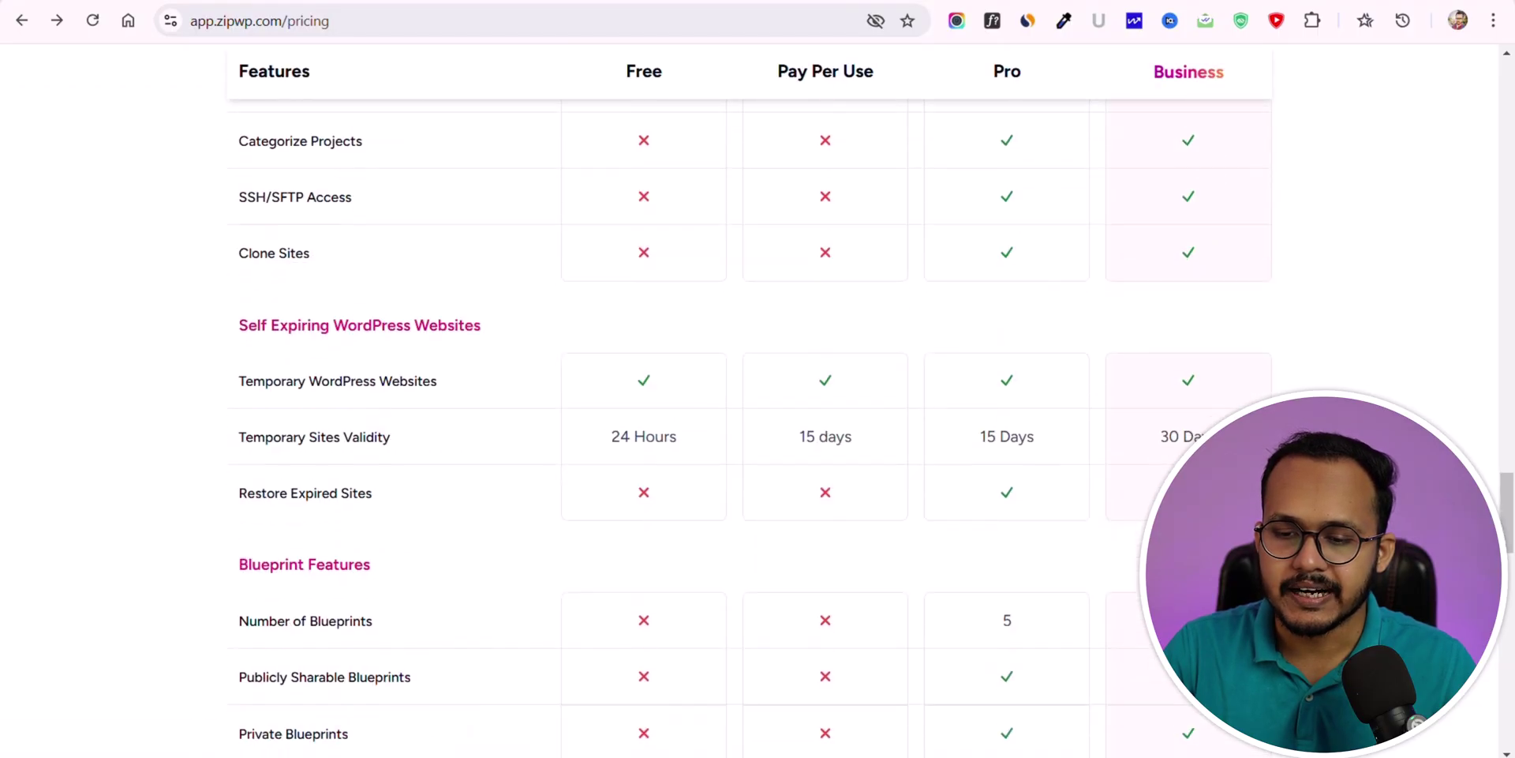
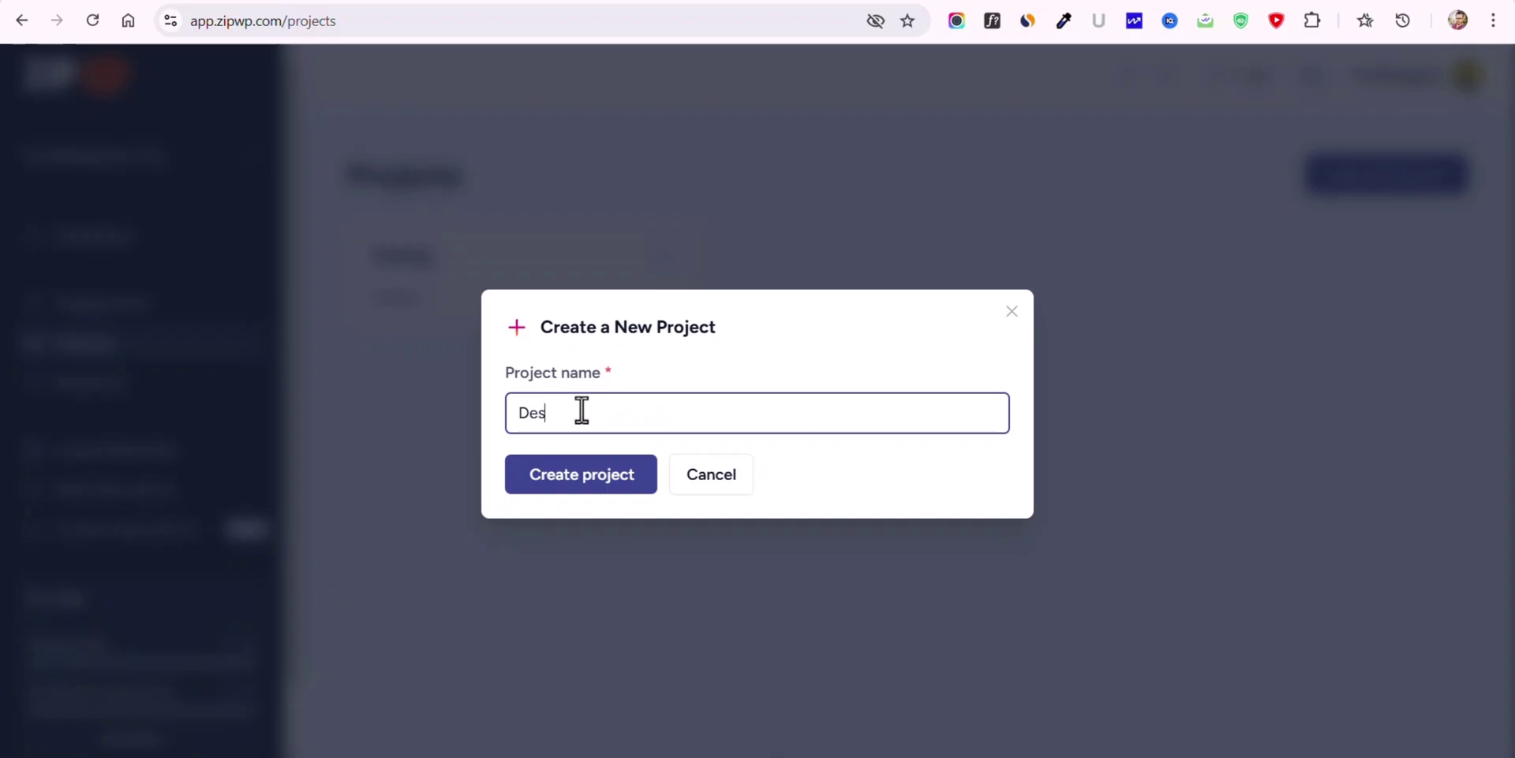
- Create a new project named Design
{"action": "left_click", "coordinate": [582, 478]}
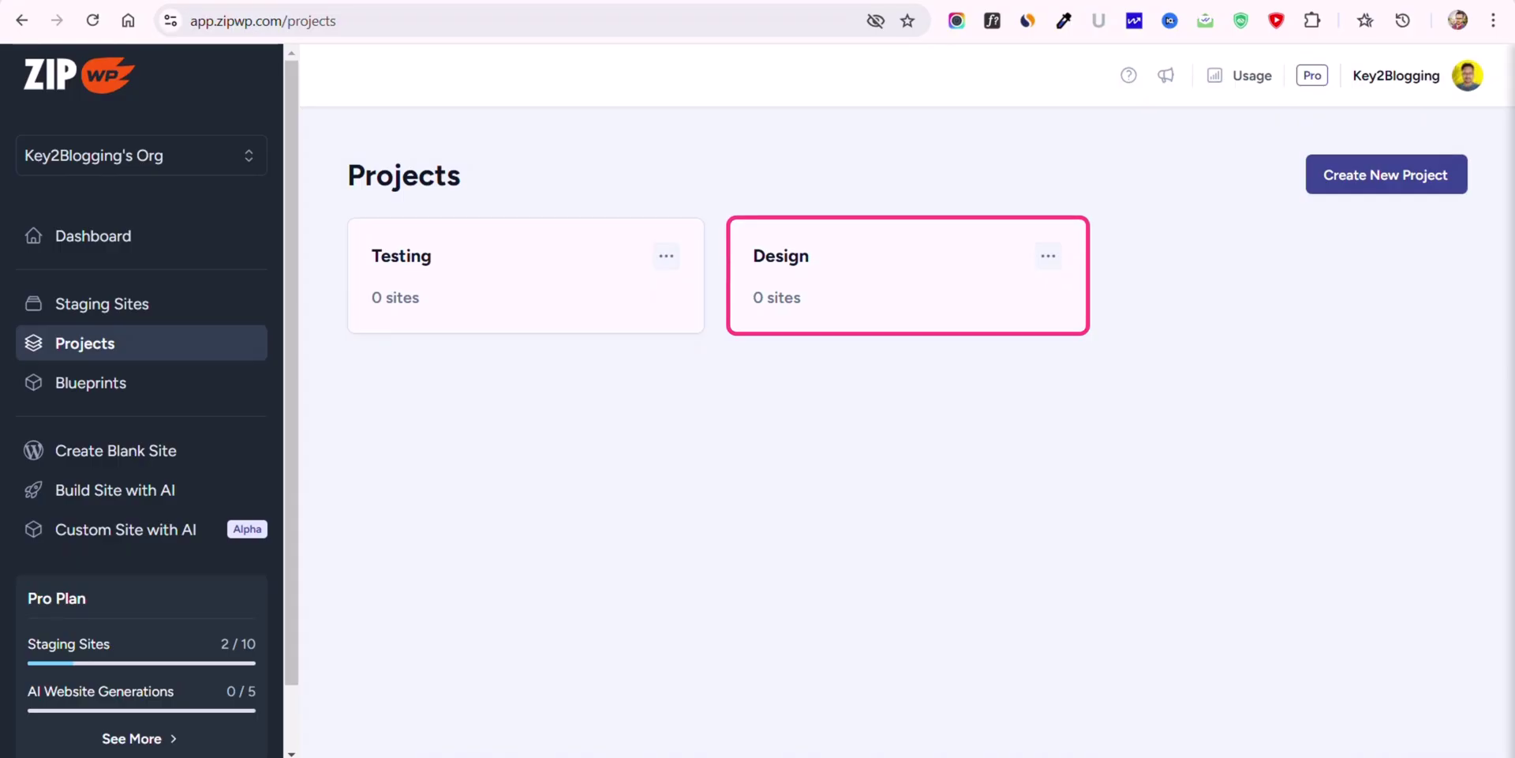
- Create a new blank staging website labelled Test Website, without the WordPress Multisite option
{"action": "left_click", "coordinate": [134, 311]}
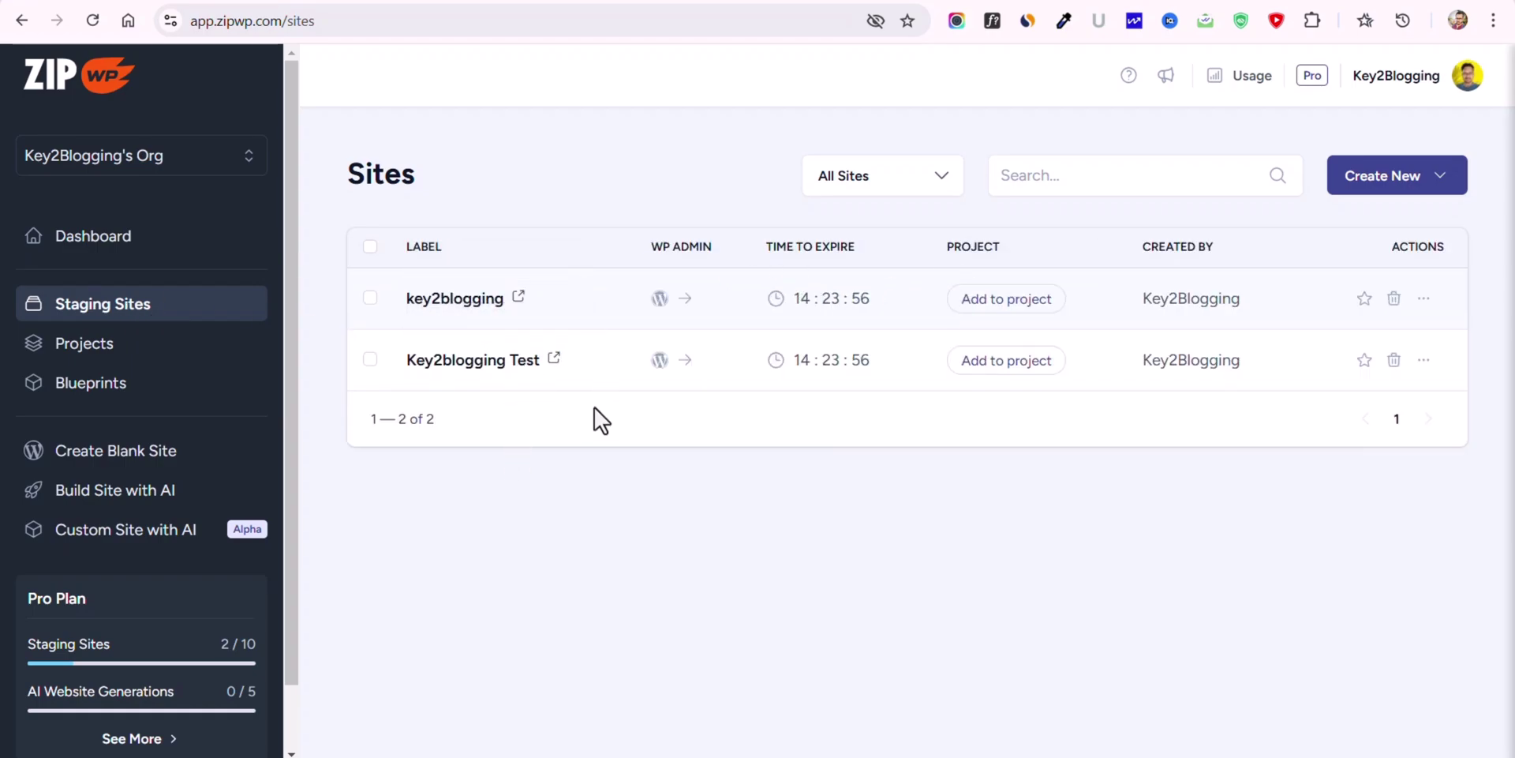
{"action": "left_click", "coordinate": [1404, 192]}
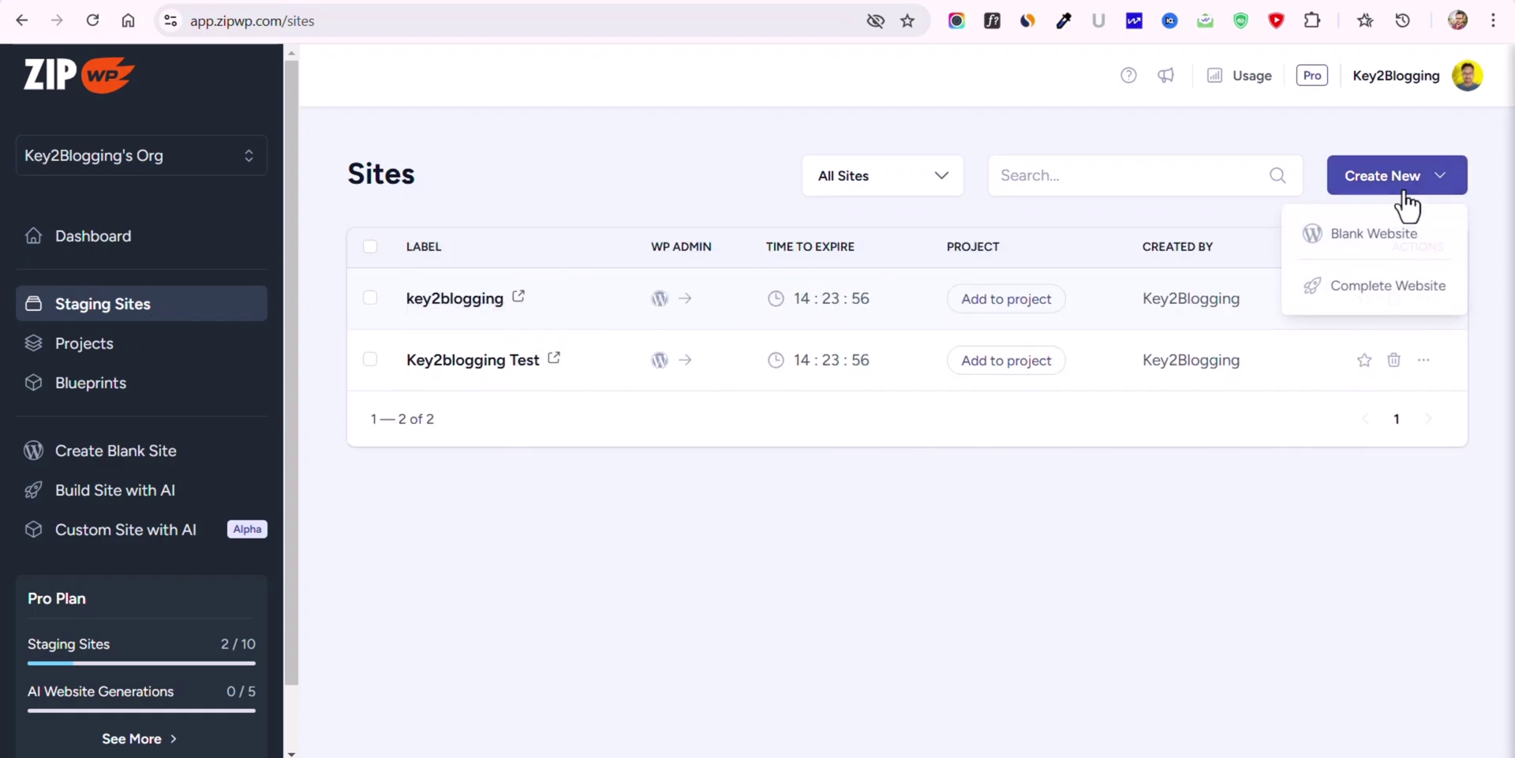
{"action": "left_click", "coordinate": [1371, 237]}
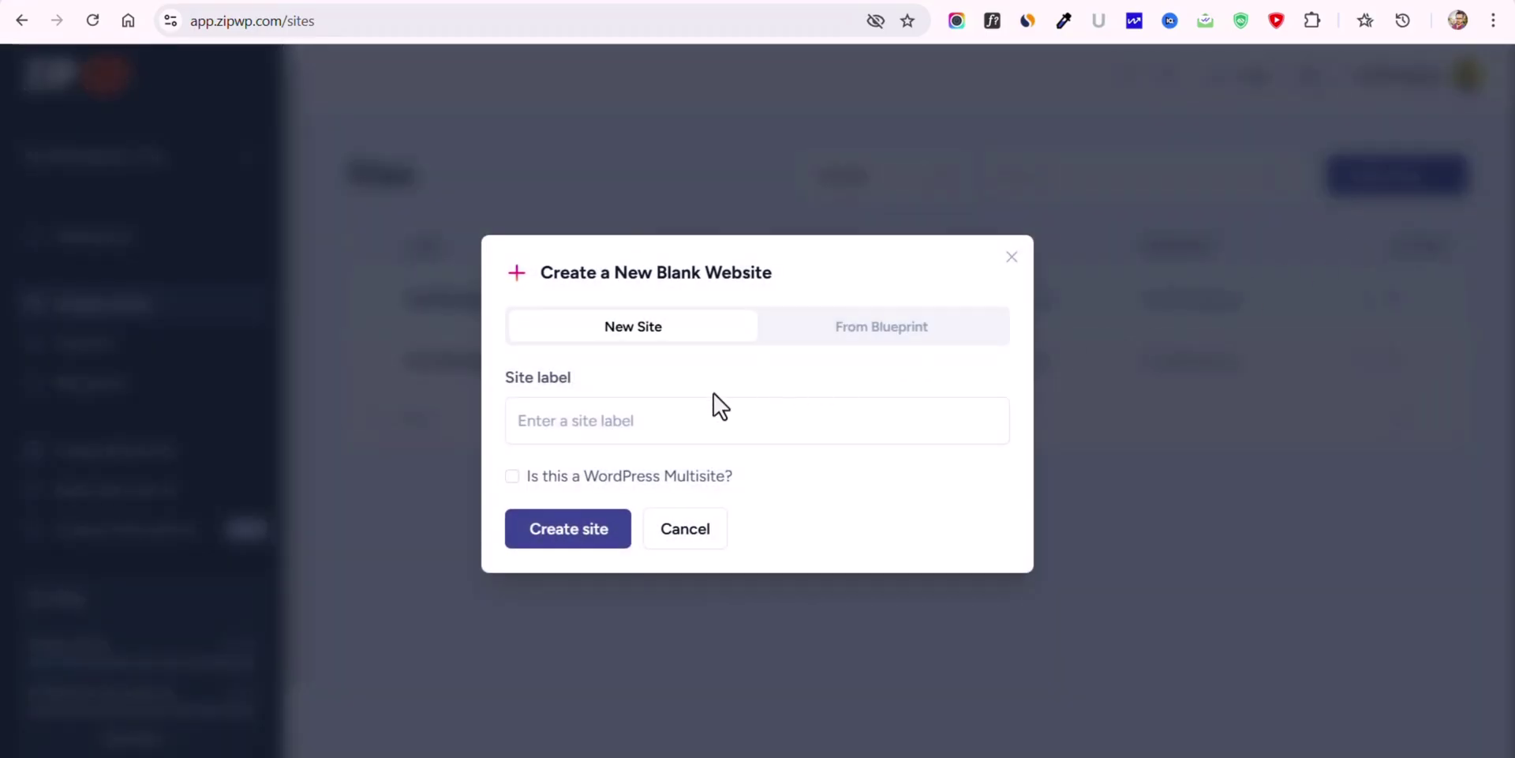
{"action": "left_click", "coordinate": [610, 420]}
{"action": "type", "text": "Tes"}
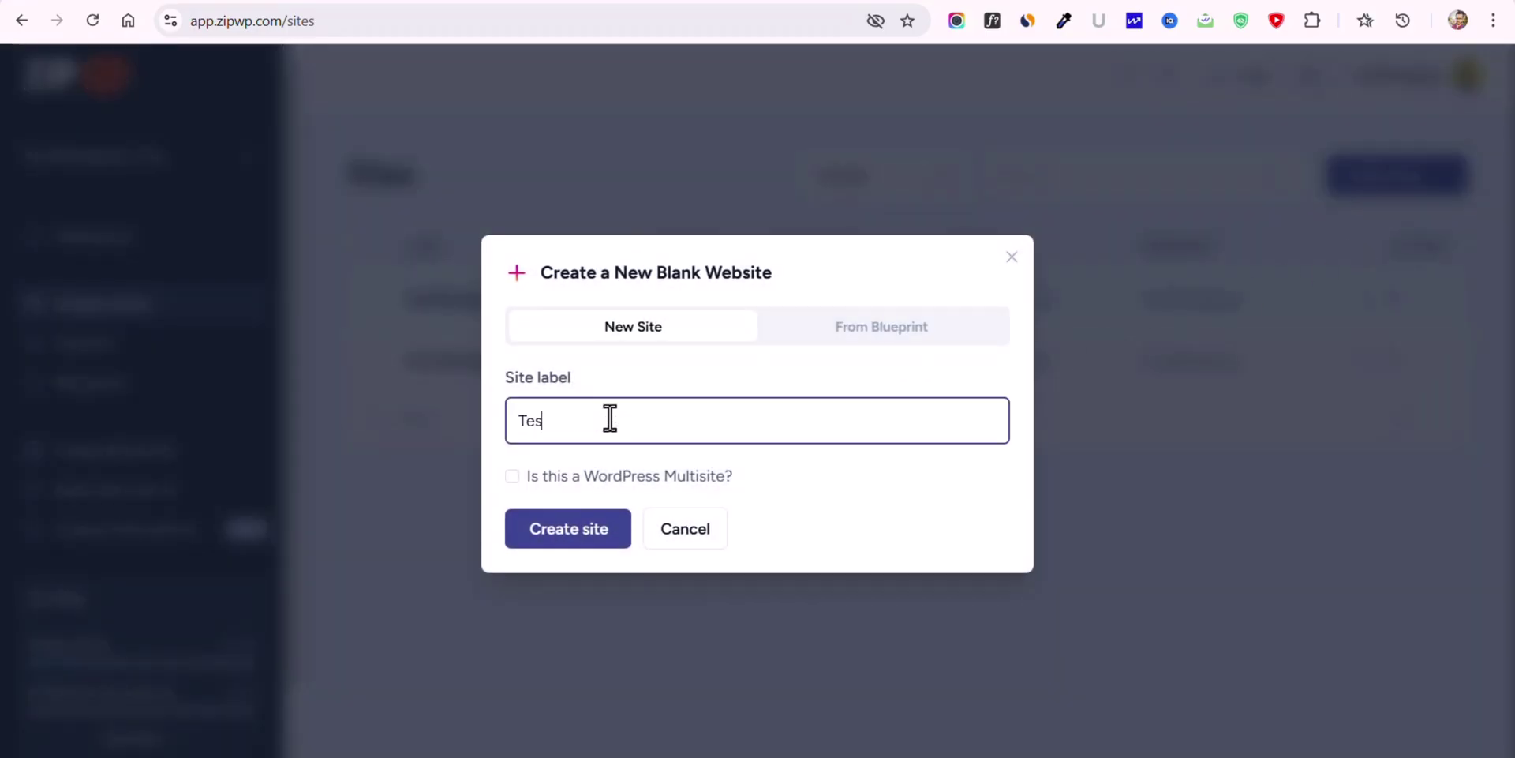
{"action": "type", "text": "t Website"}
{"action": "left_click", "coordinate": [545, 537]}
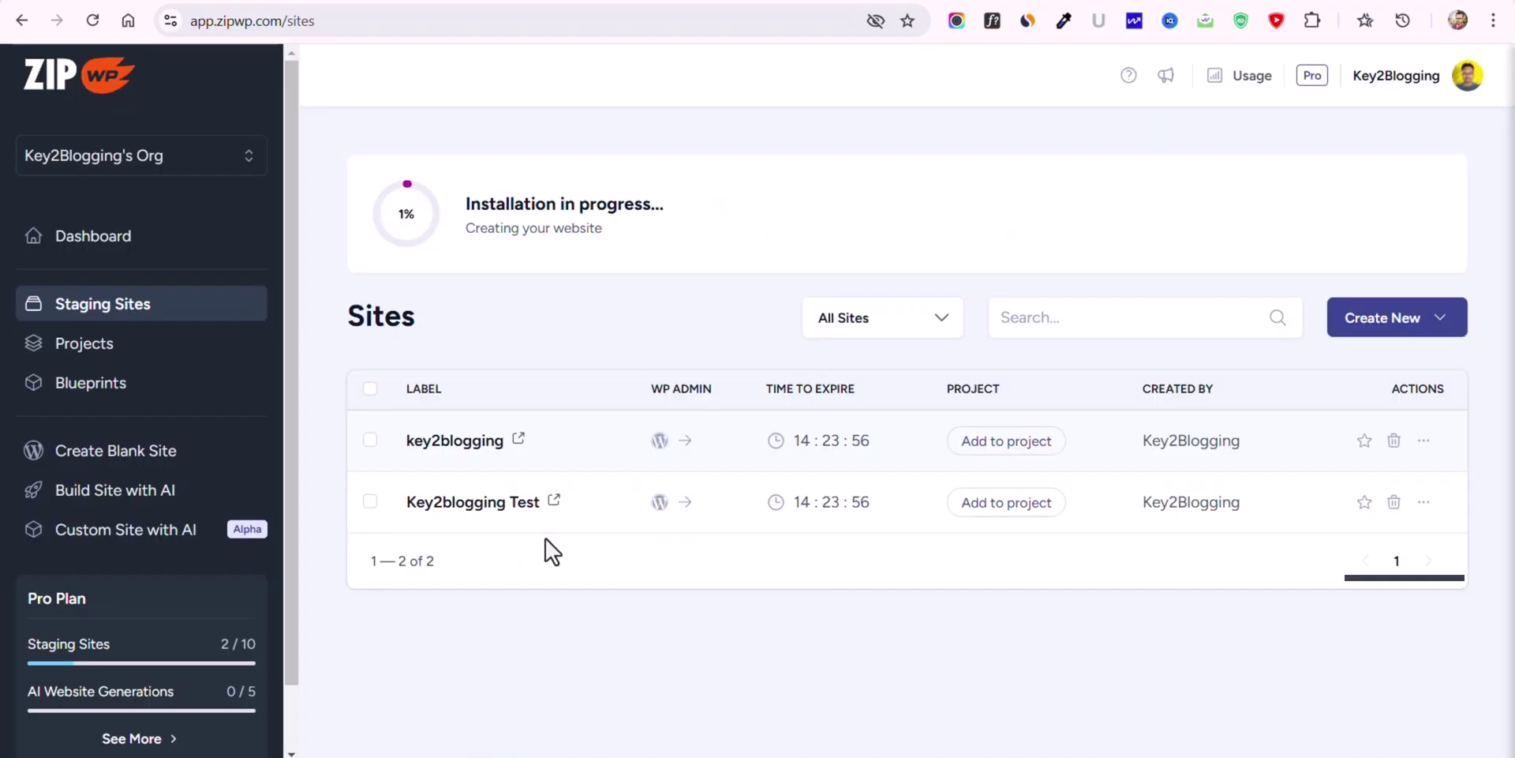
- Assign Test Website and Key2blogging Test to the Testing project, and key2blogging to the Design project
{"action": "scroll", "coordinate": [546, 539], "scroll_direction": "down", "scroll_amount": 1}
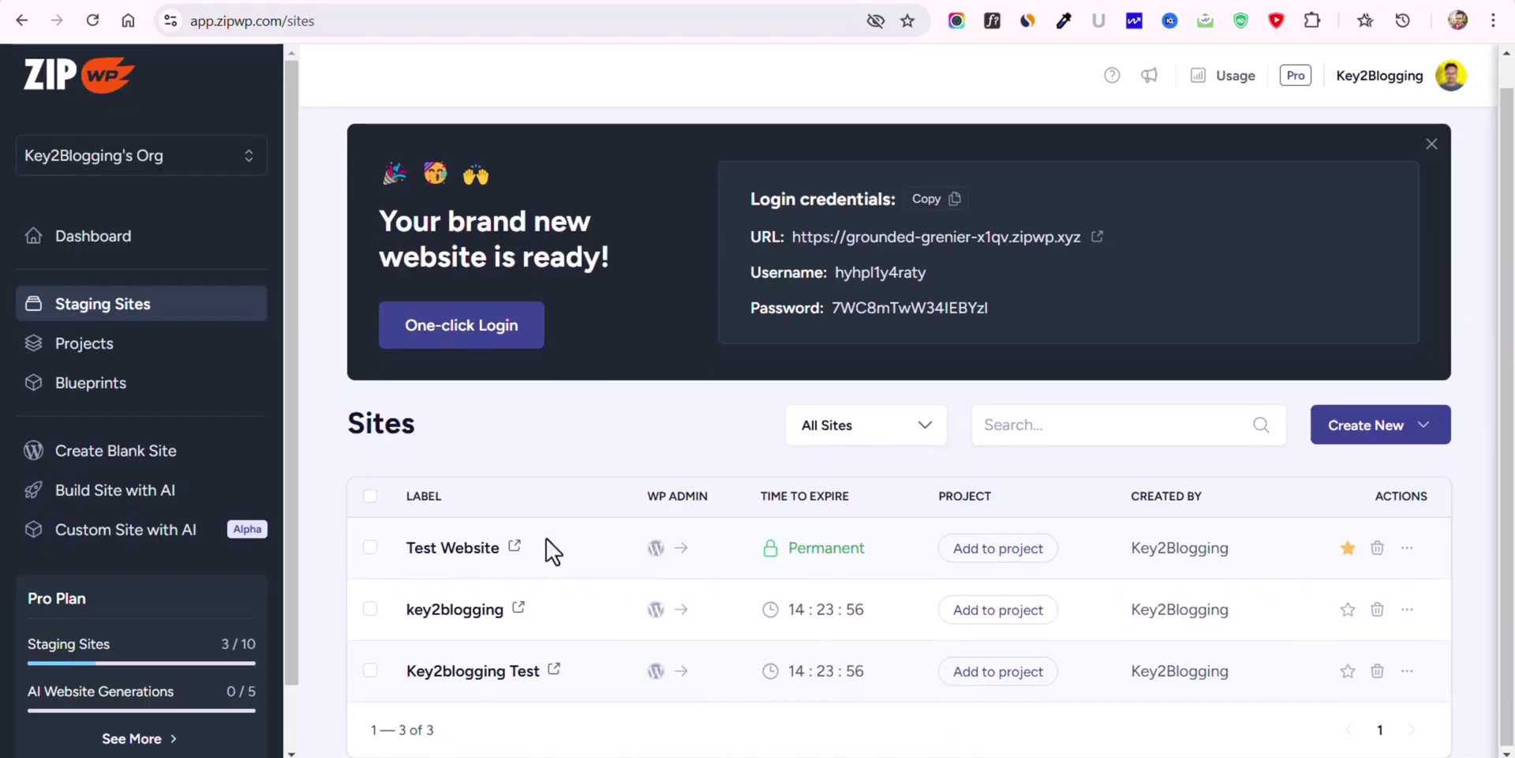
{"action": "left_click", "coordinate": [999, 553]}
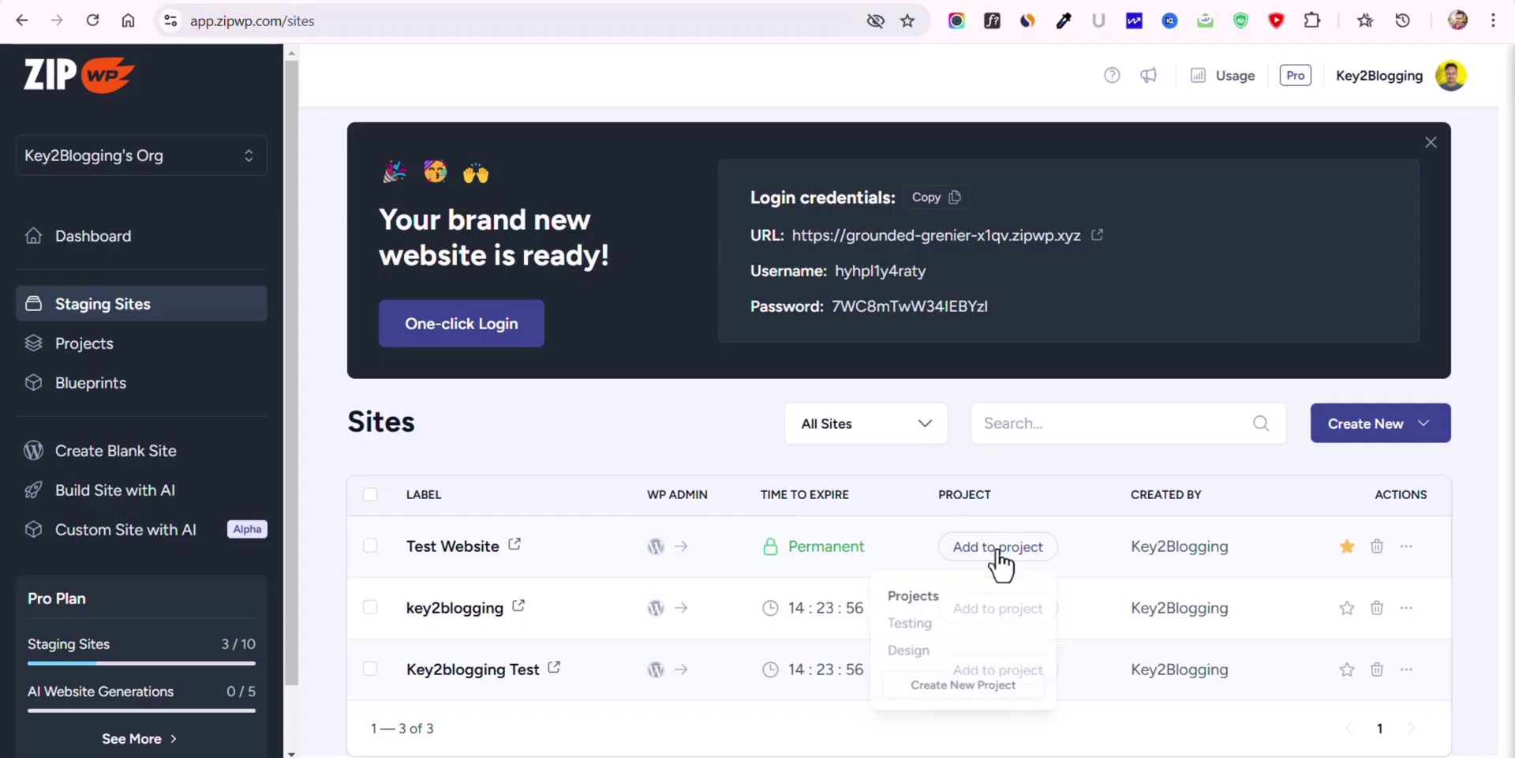
{"action": "left_click", "coordinate": [906, 625]}
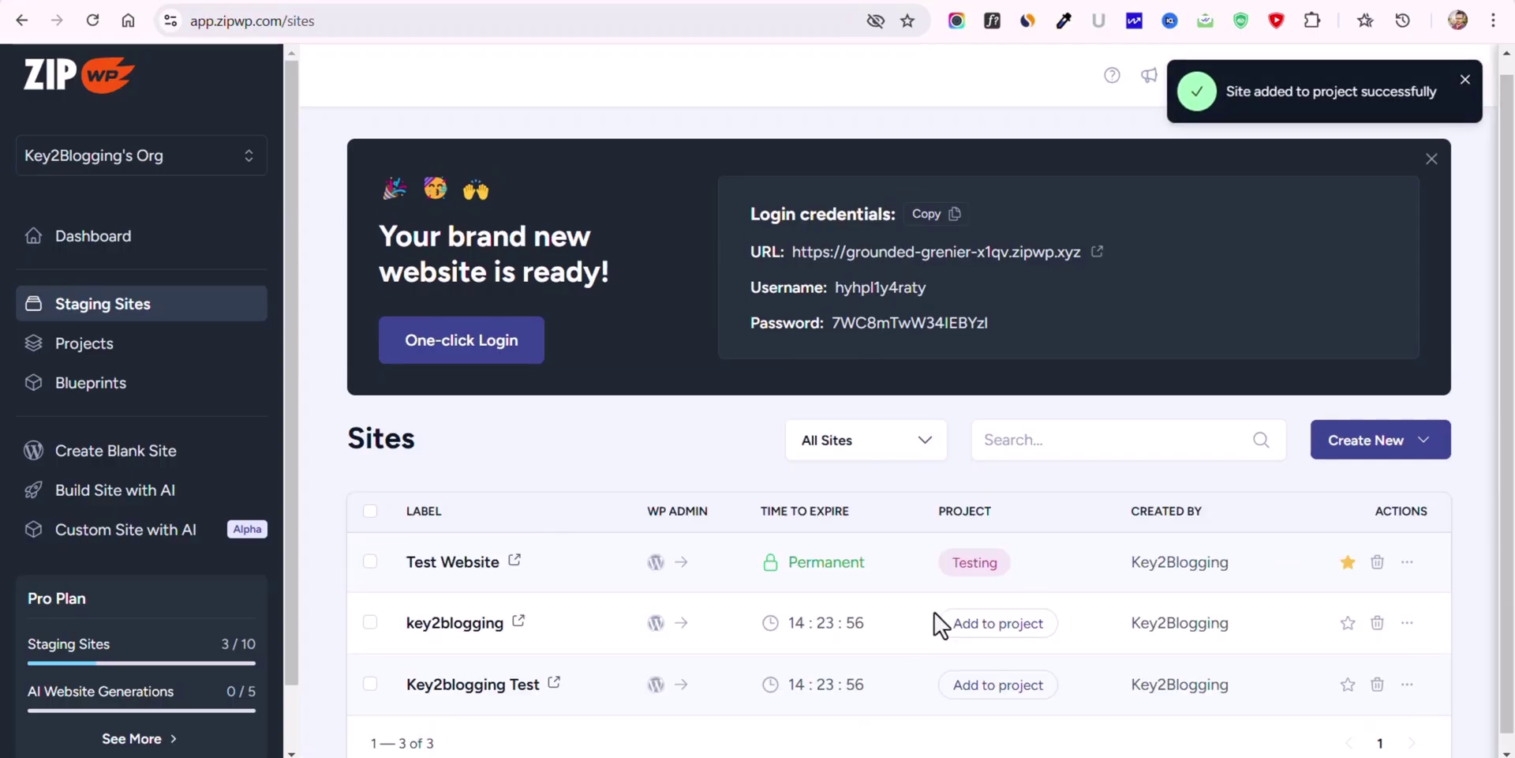
{"action": "left_click", "coordinate": [969, 621]}
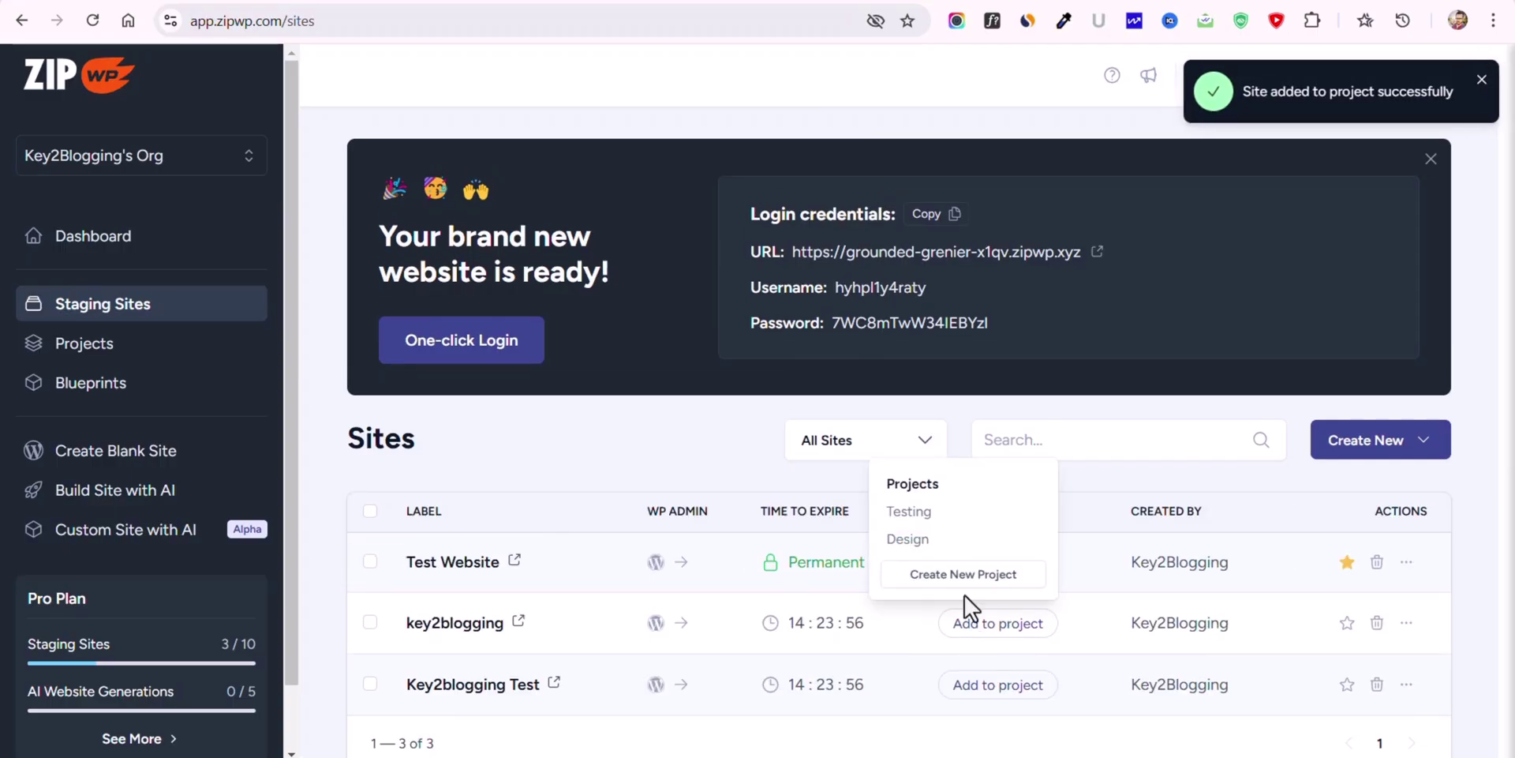
{"action": "left_click", "coordinate": [906, 539]}
{"action": "left_click", "coordinate": [998, 685]}
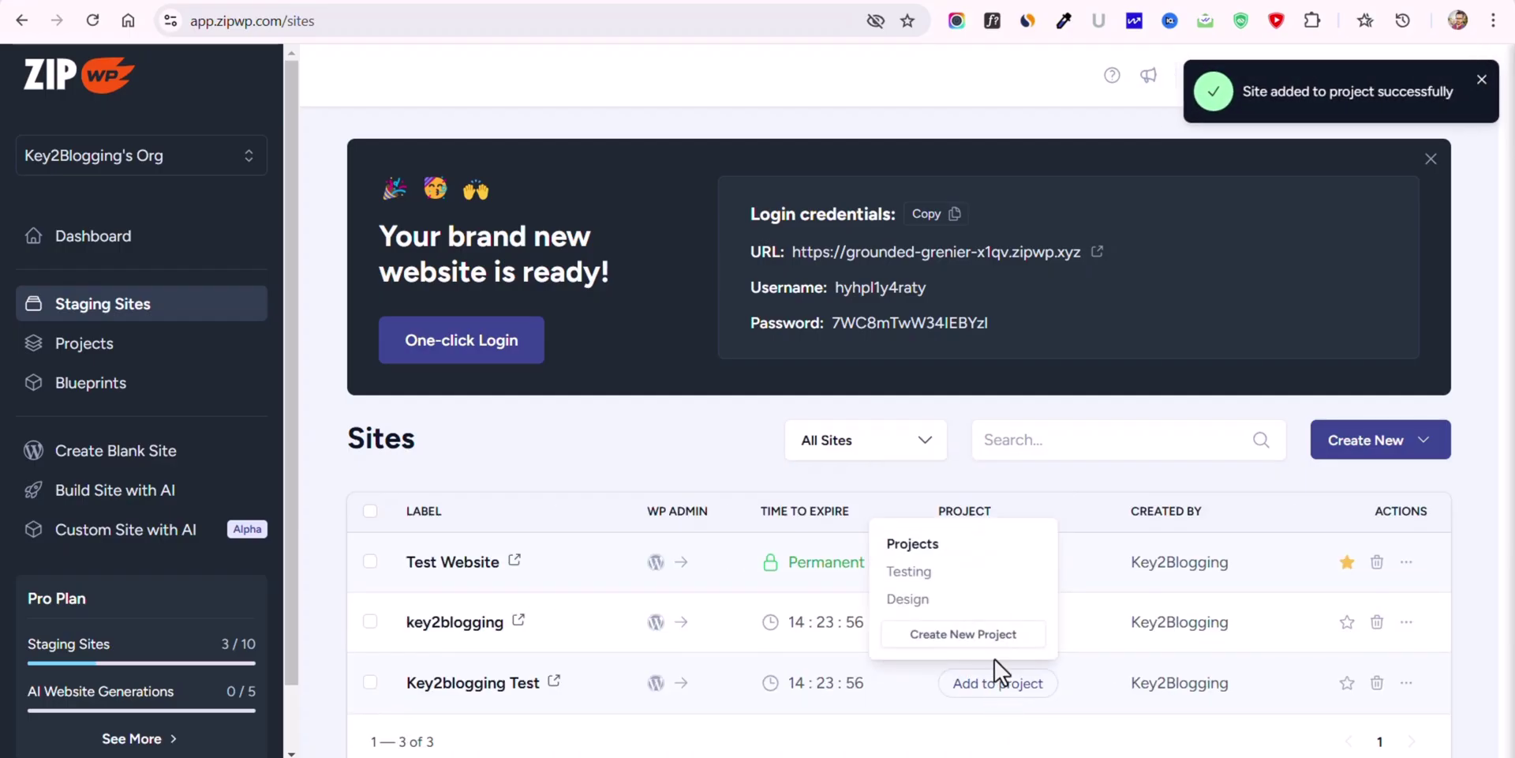
{"action": "left_click", "coordinate": [951, 576]}
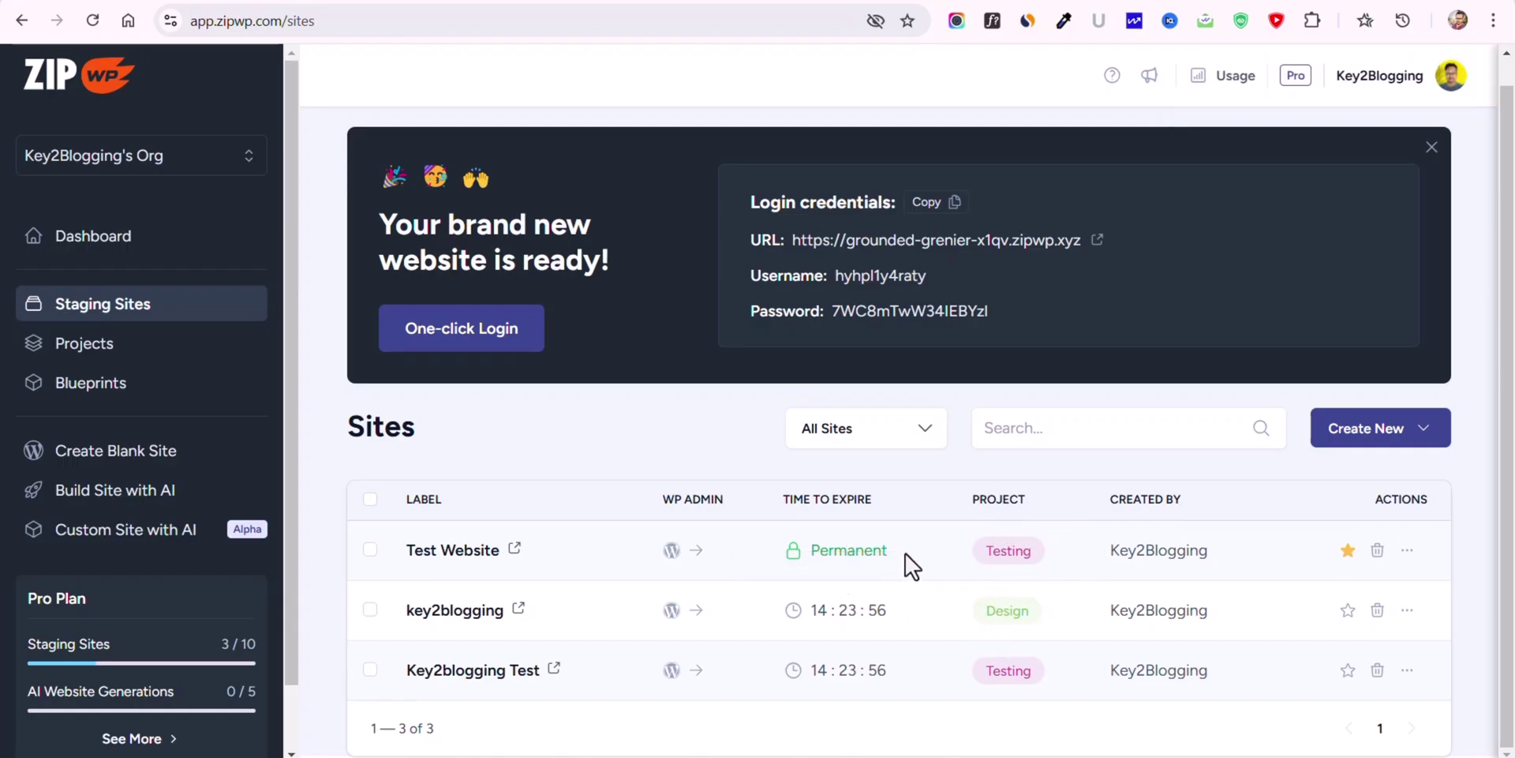
- Check which sites the Testing project contains, and return to the dashboard to view the site and disk space usage
{"action": "left_click", "coordinate": [100, 347]}
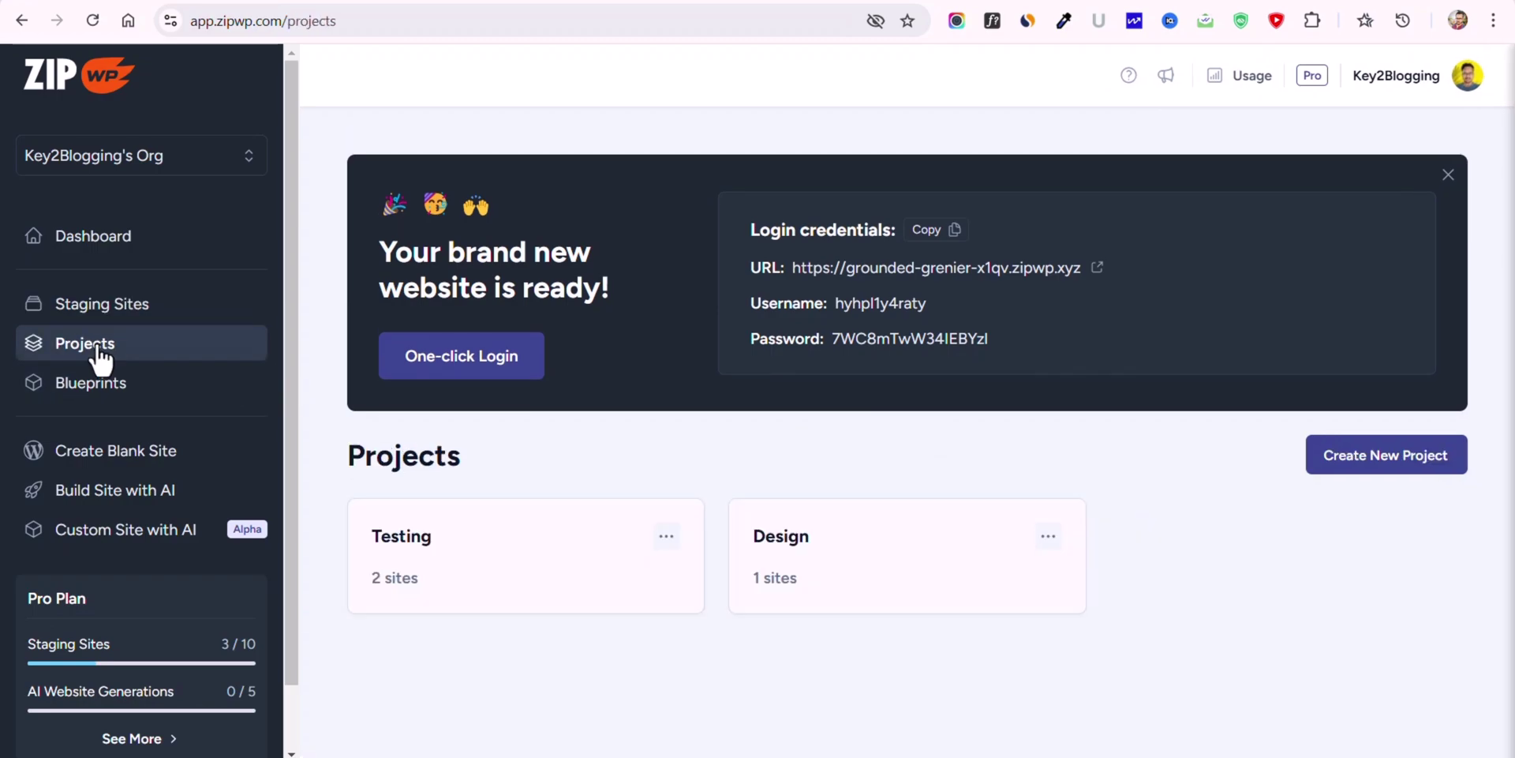
{"action": "left_click", "coordinate": [466, 562]}
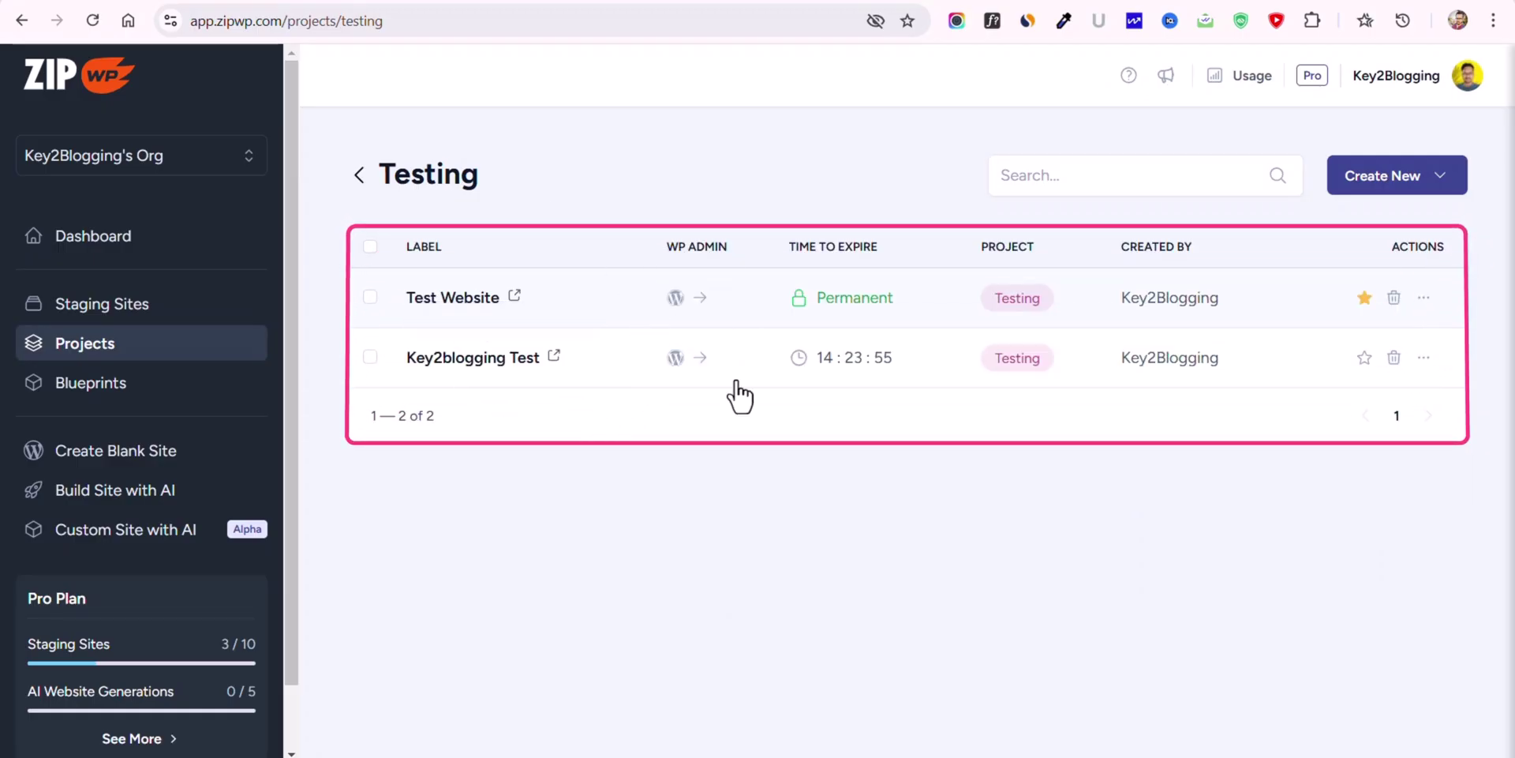
{"action": "left_click", "coordinate": [361, 175]}
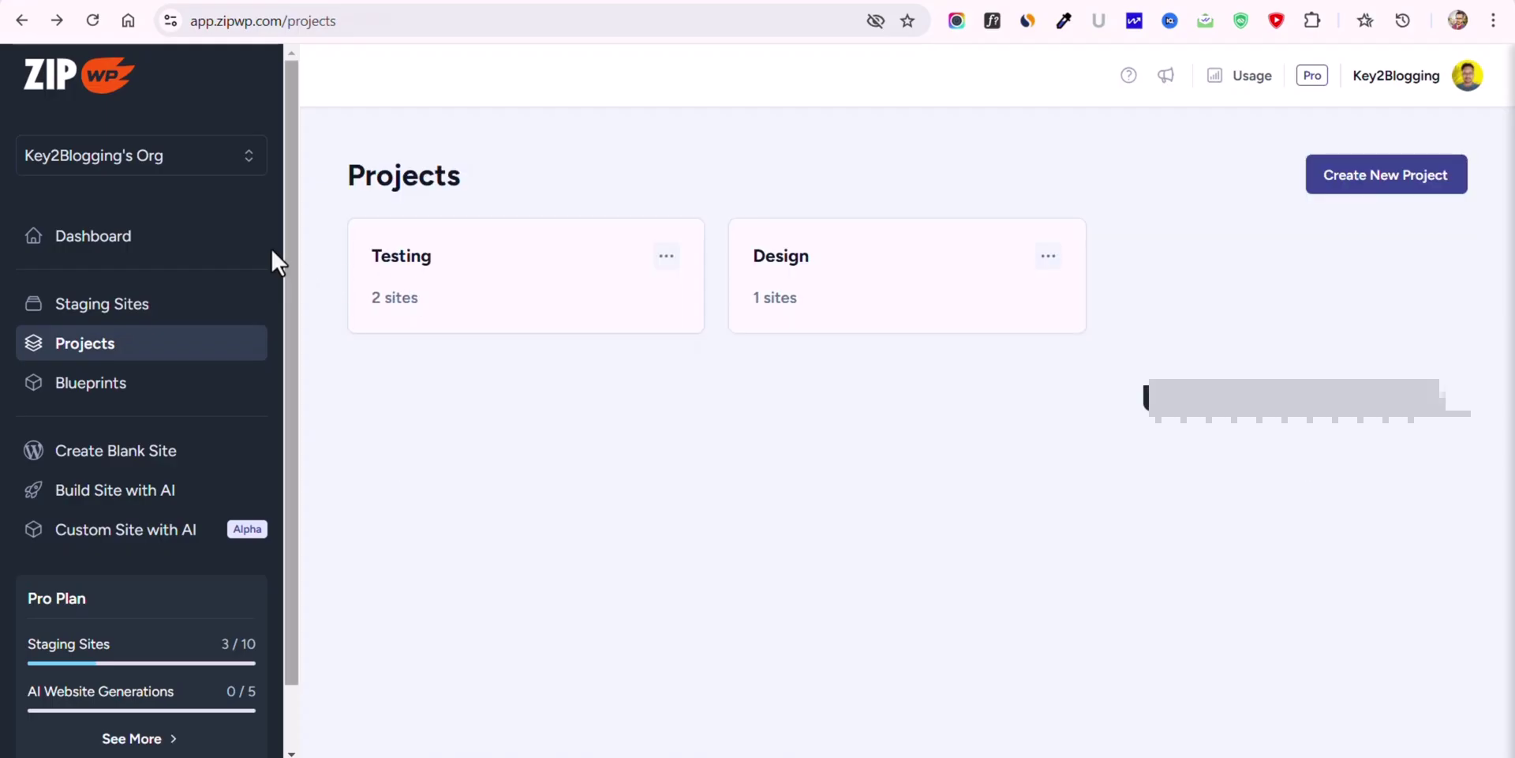
{"action": "left_click", "coordinate": [166, 244]}
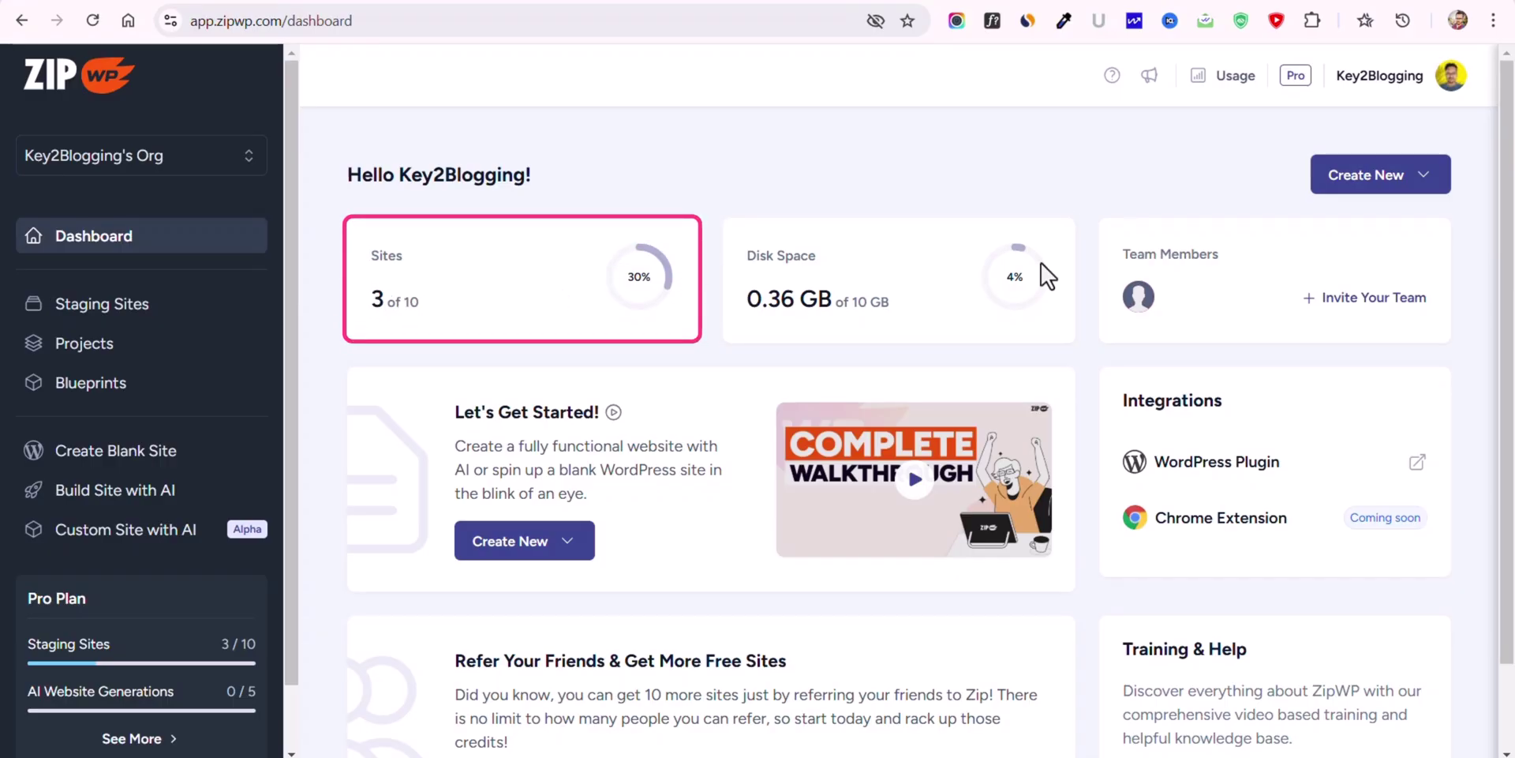
- Open the account preferences for editing, view the site language options, and set the status of new websites to Temporary
{"action": "left_click", "coordinate": [1452, 79]}
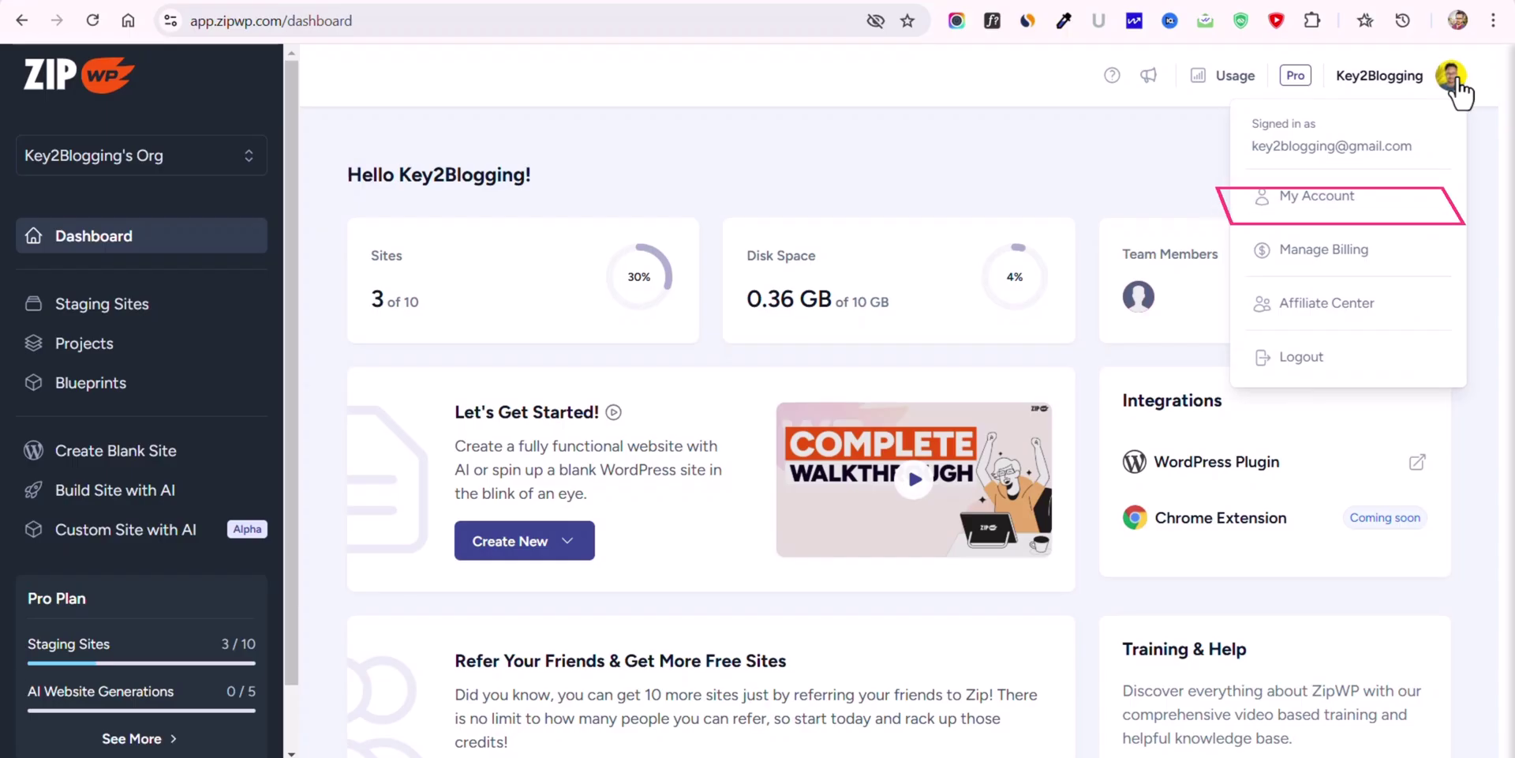
{"action": "left_click", "coordinate": [1316, 196]}
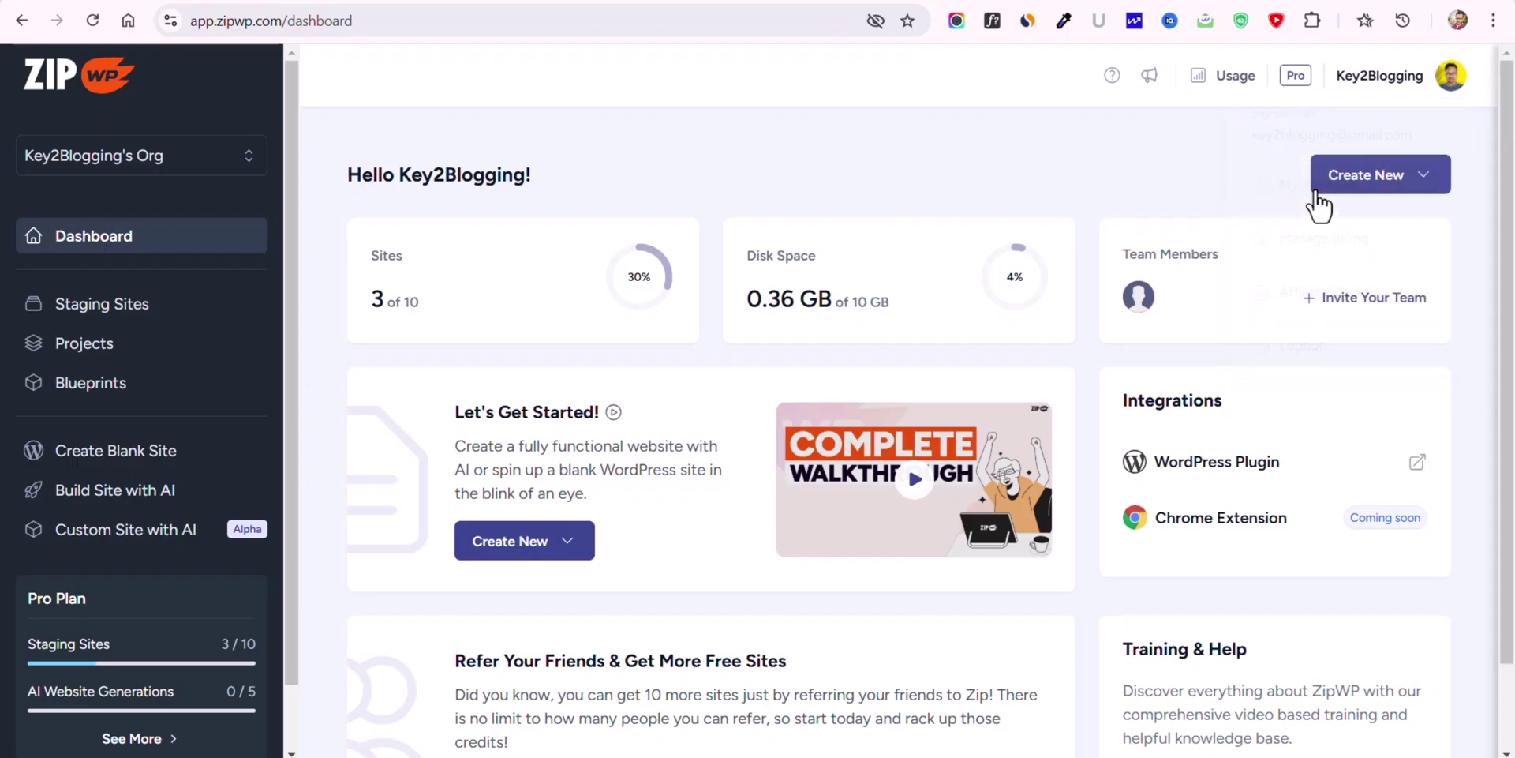
{"action": "scroll", "coordinate": [655, 387], "scroll_direction": "down", "scroll_amount": 5}
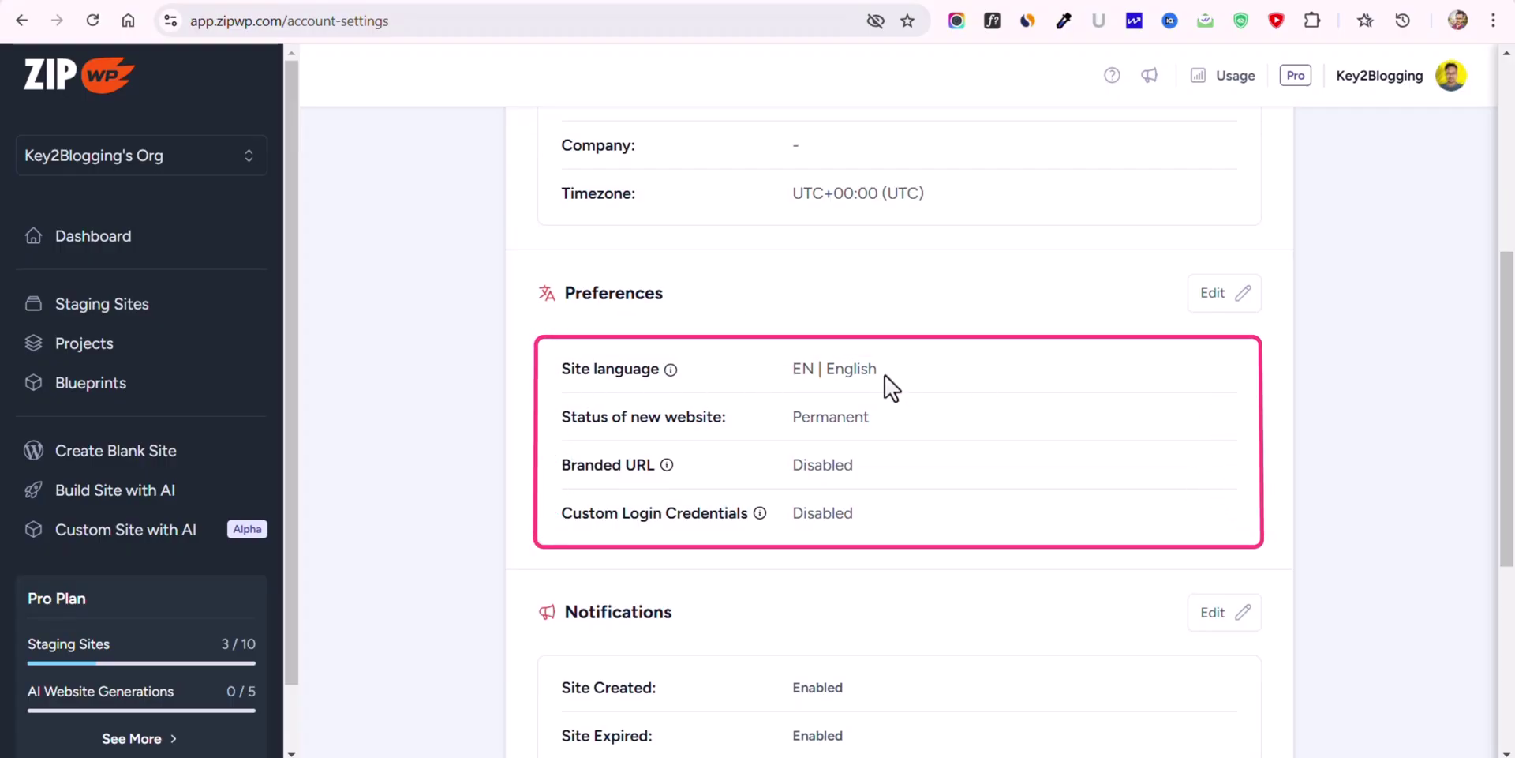
{"action": "left_click", "coordinate": [1250, 298]}
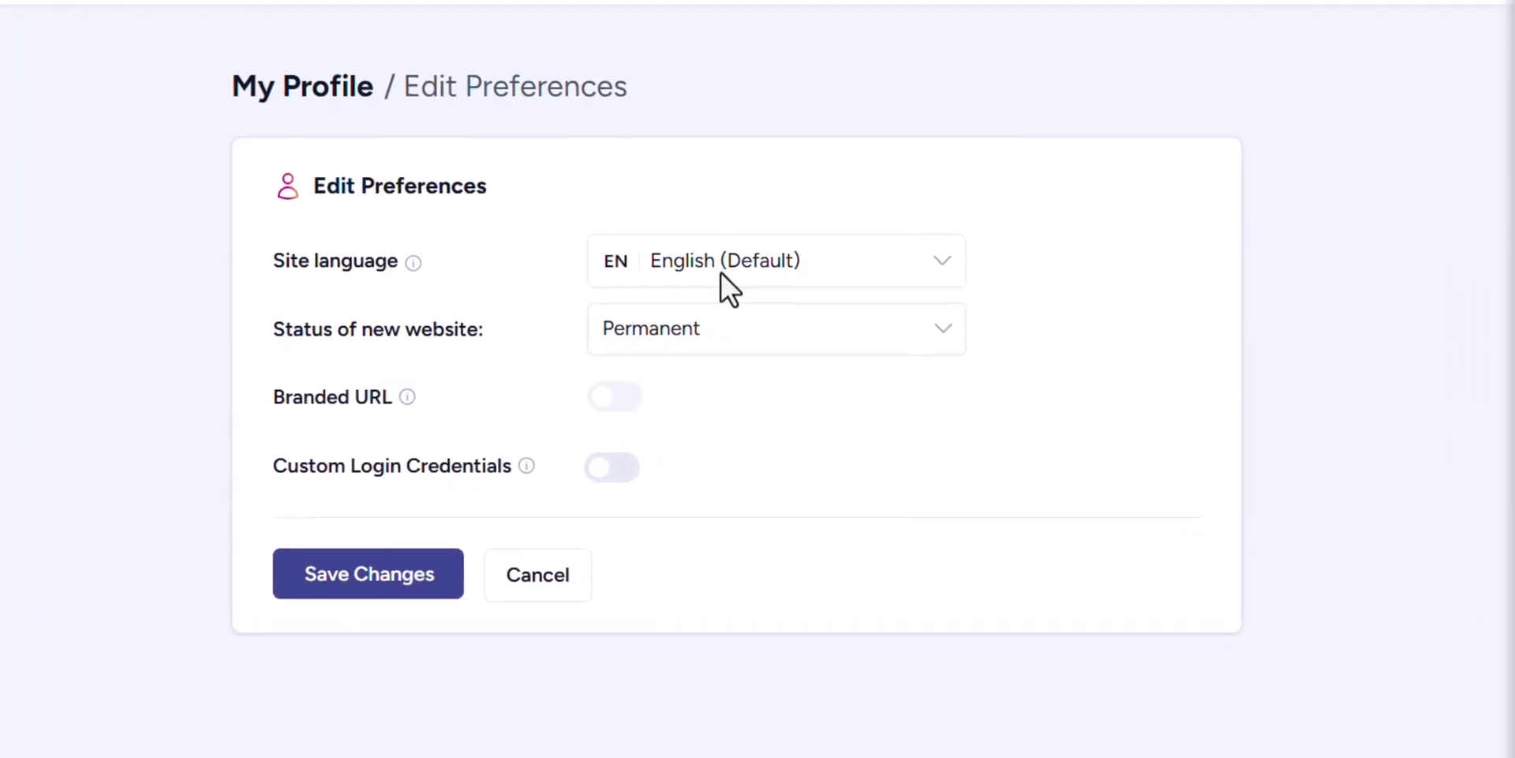
{"action": "left_click", "coordinate": [908, 304]}
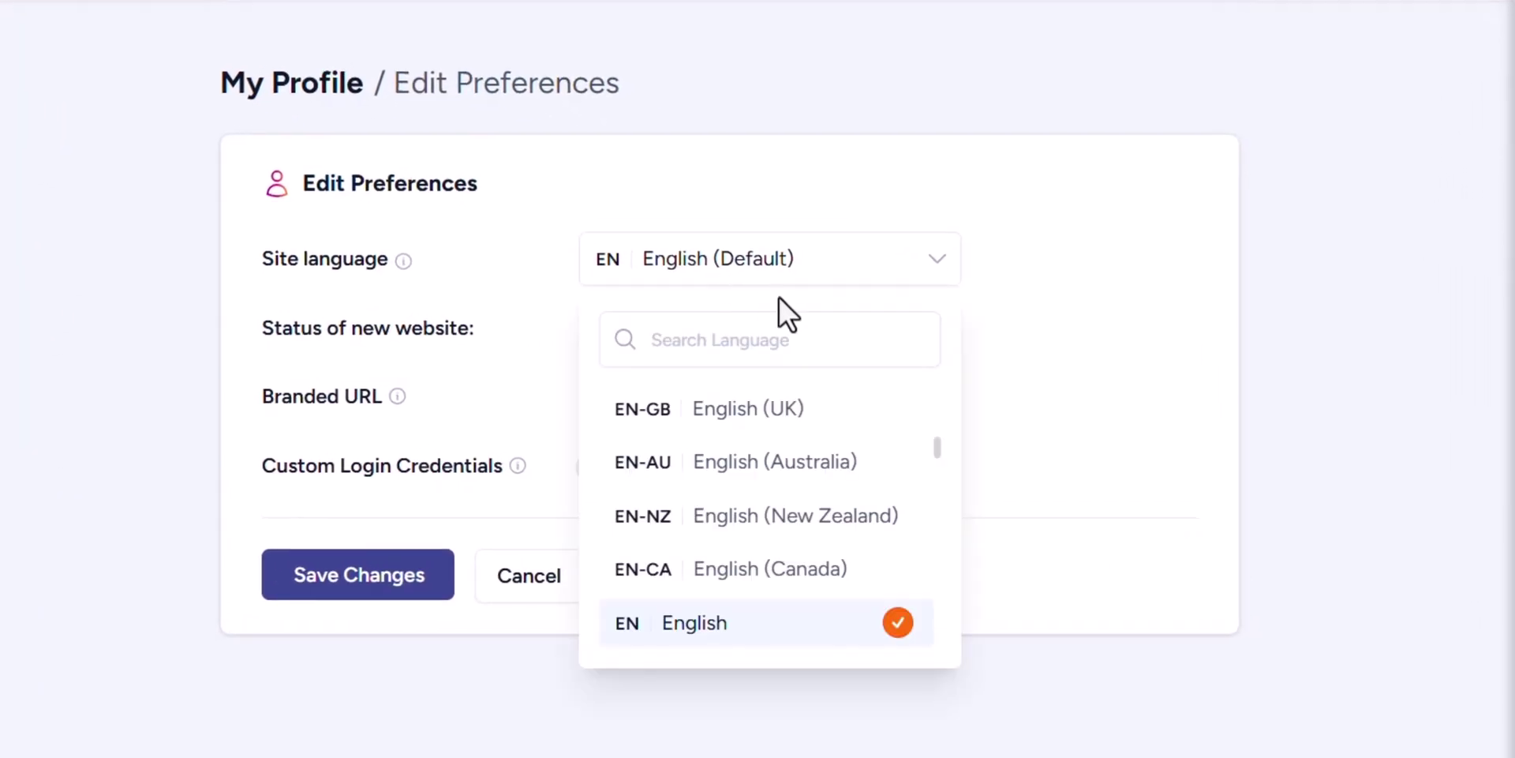
{"action": "left_click", "coordinate": [1101, 205]}
{"action": "left_click", "coordinate": [679, 325]}
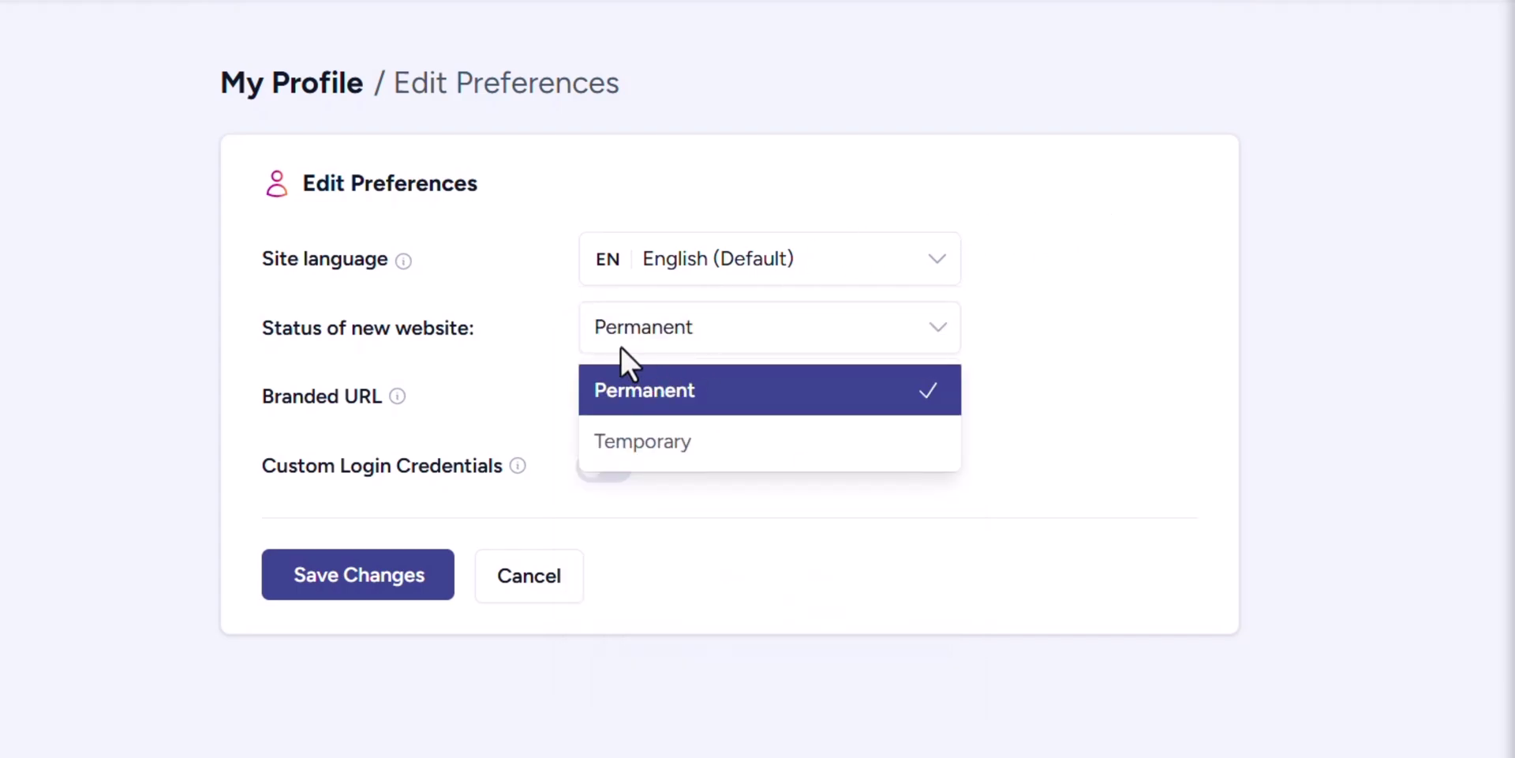
{"action": "left_click", "coordinate": [677, 439]}
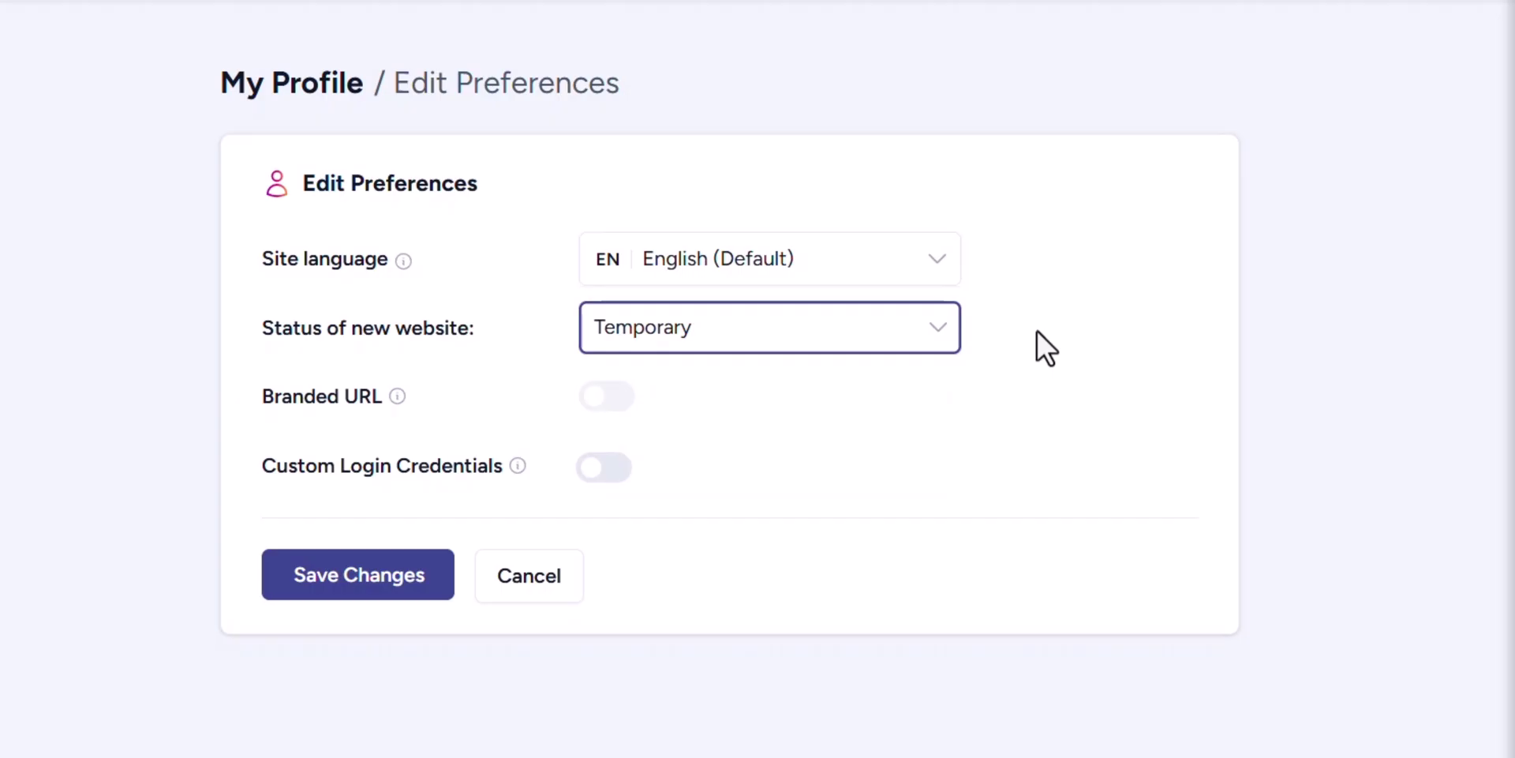
- Set the status of new websites to Permanent, and discard the preference changes
{"action": "left_click", "coordinate": [748, 337]}
{"action": "left_click", "coordinate": [665, 375]}
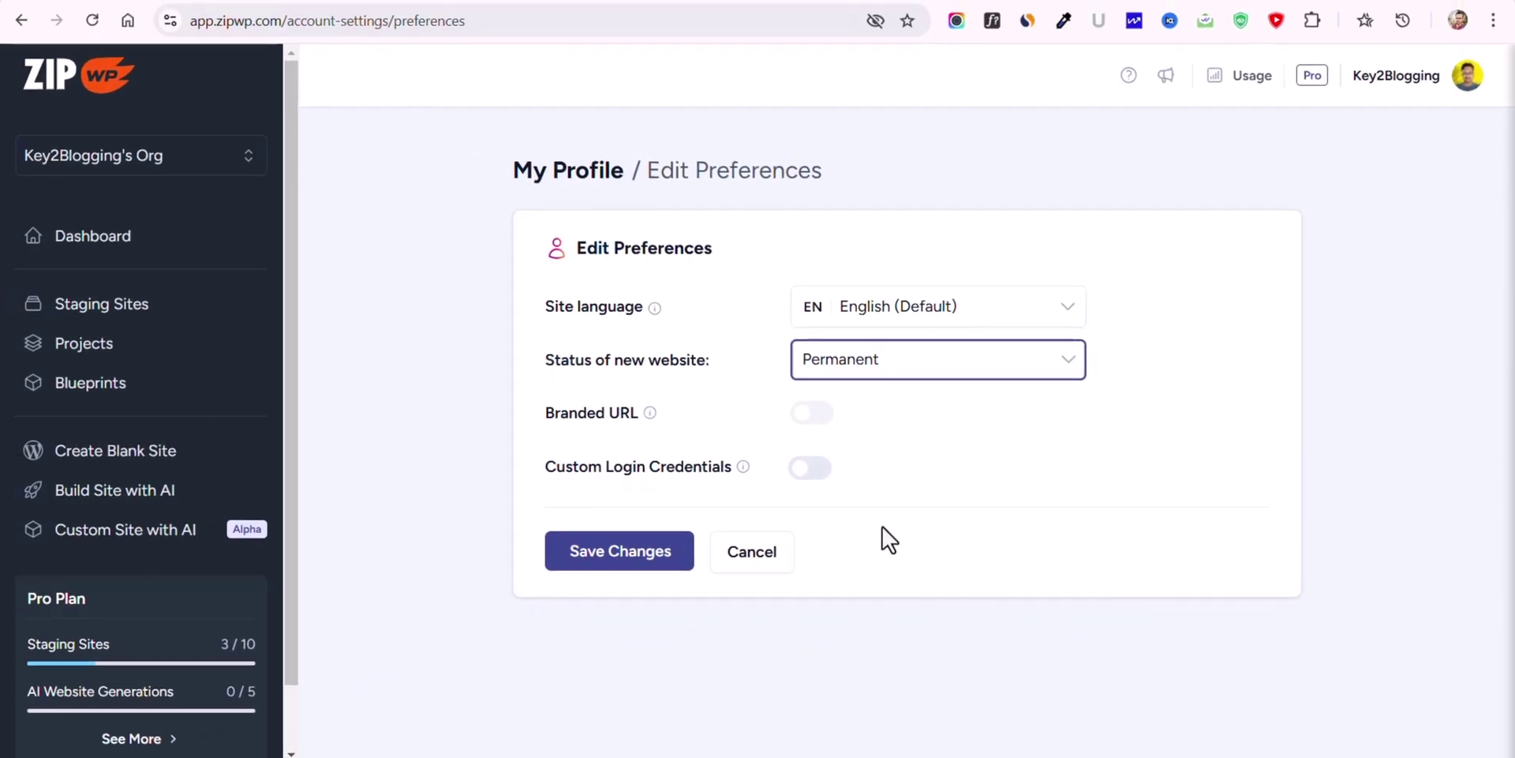
{"action": "left_click", "coordinate": [528, 575]}
- Turn off the Site Deleted and Site Expired email notifications in the account settings and save the changes
{"action": "scroll", "coordinate": [1104, 481], "scroll_direction": "down", "scroll_amount": 10}
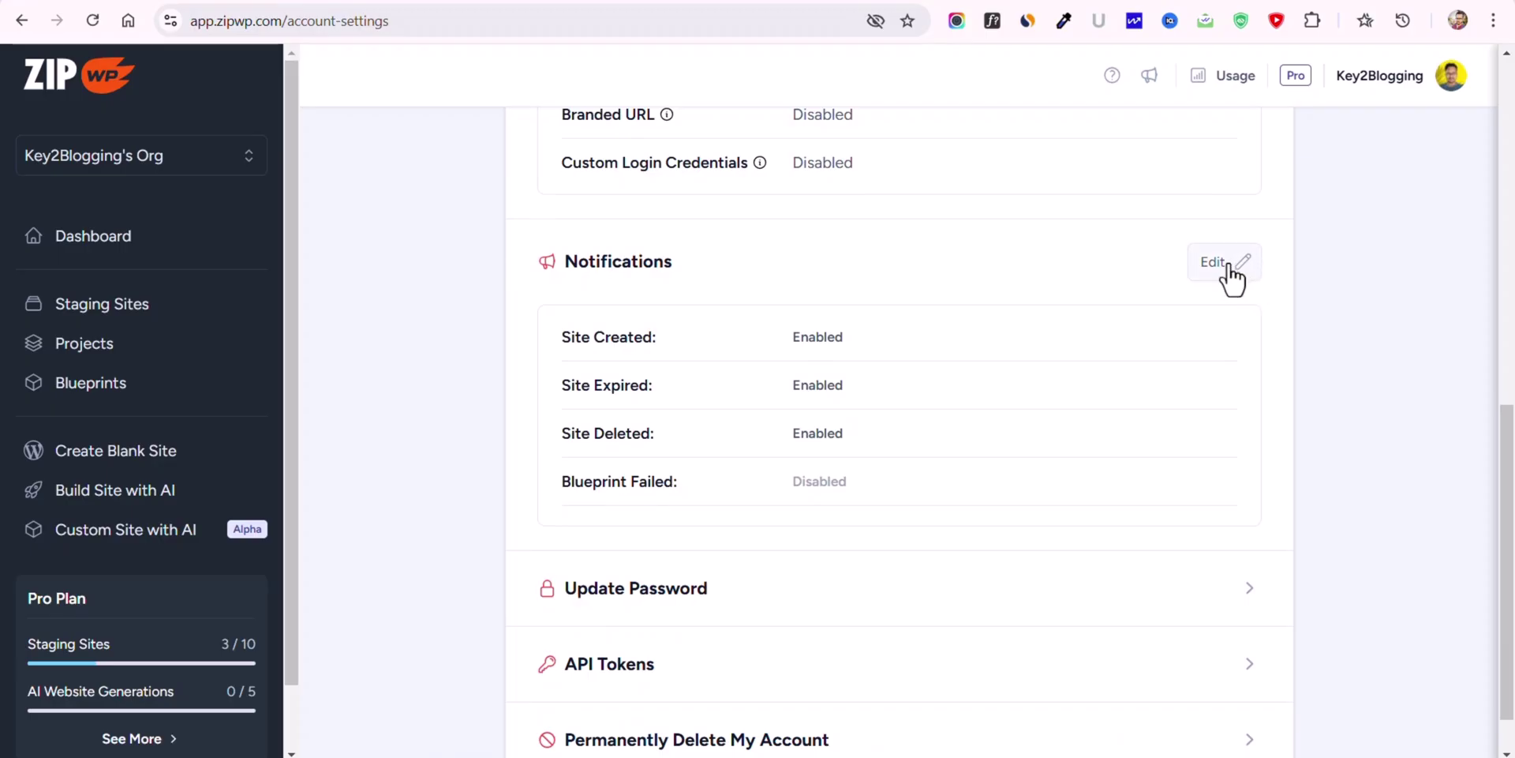
{"action": "left_click", "coordinate": [1228, 269]}
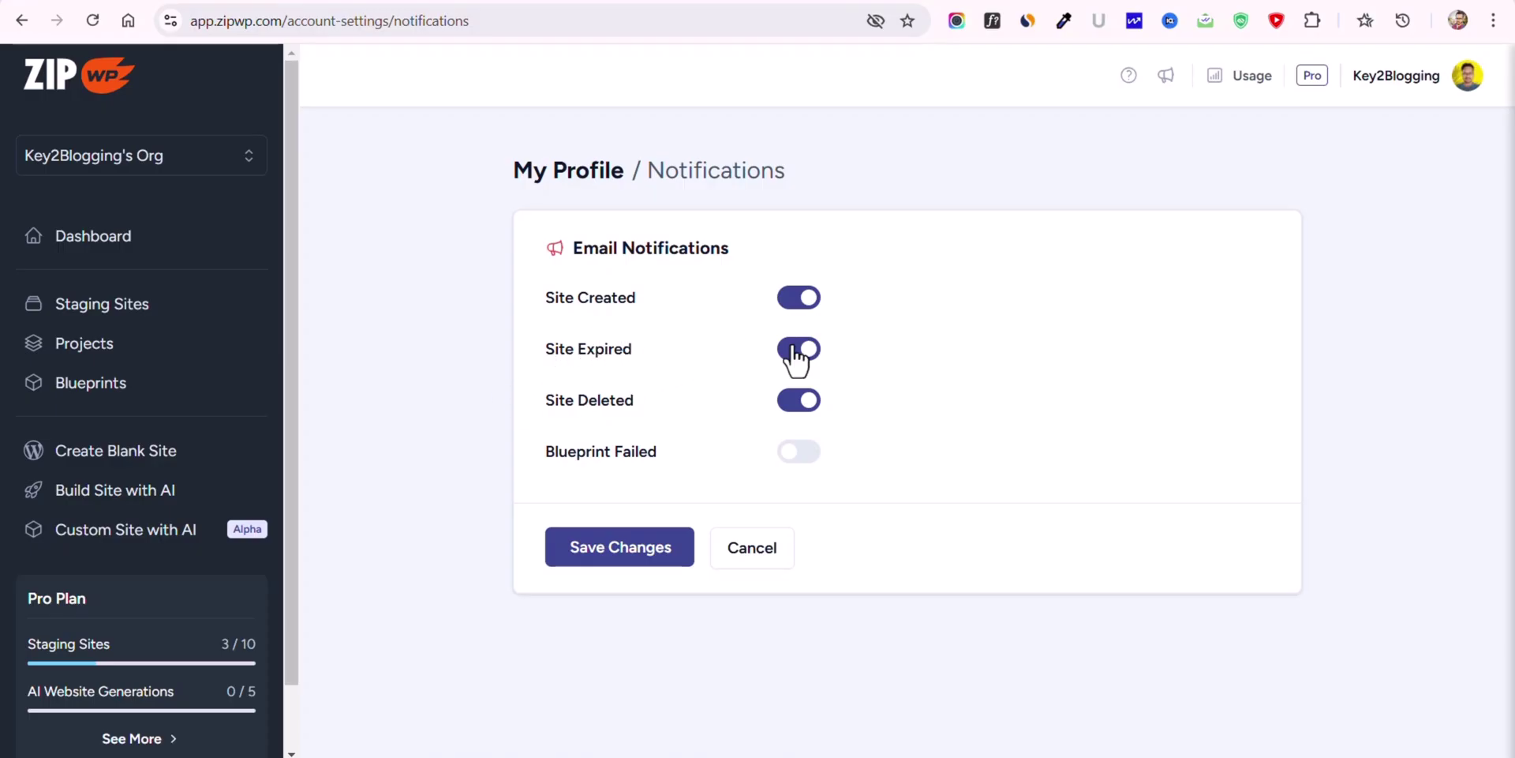
{"action": "left_click", "coordinate": [796, 403]}
{"action": "left_click", "coordinate": [798, 349]}
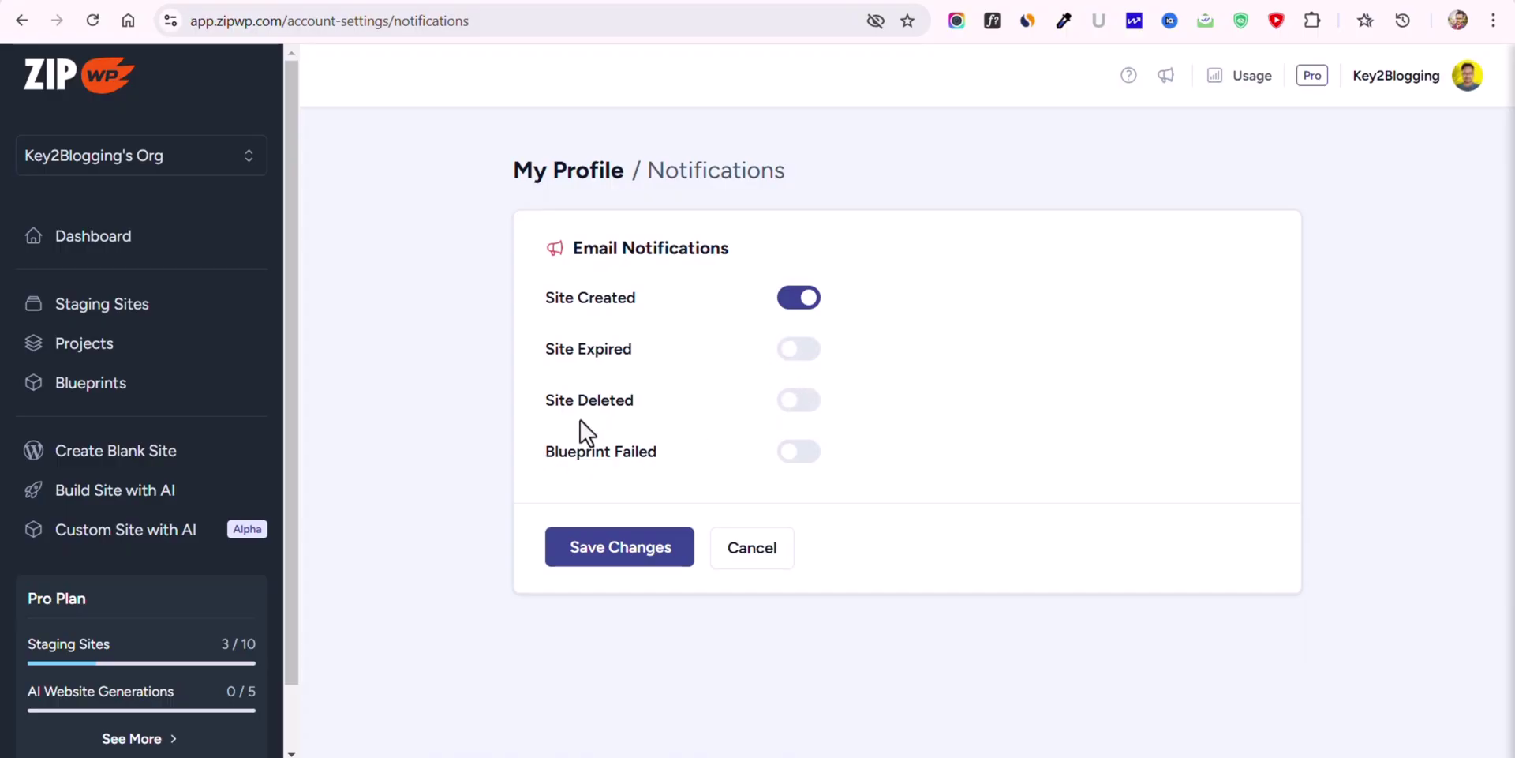
{"action": "left_click", "coordinate": [632, 553]}
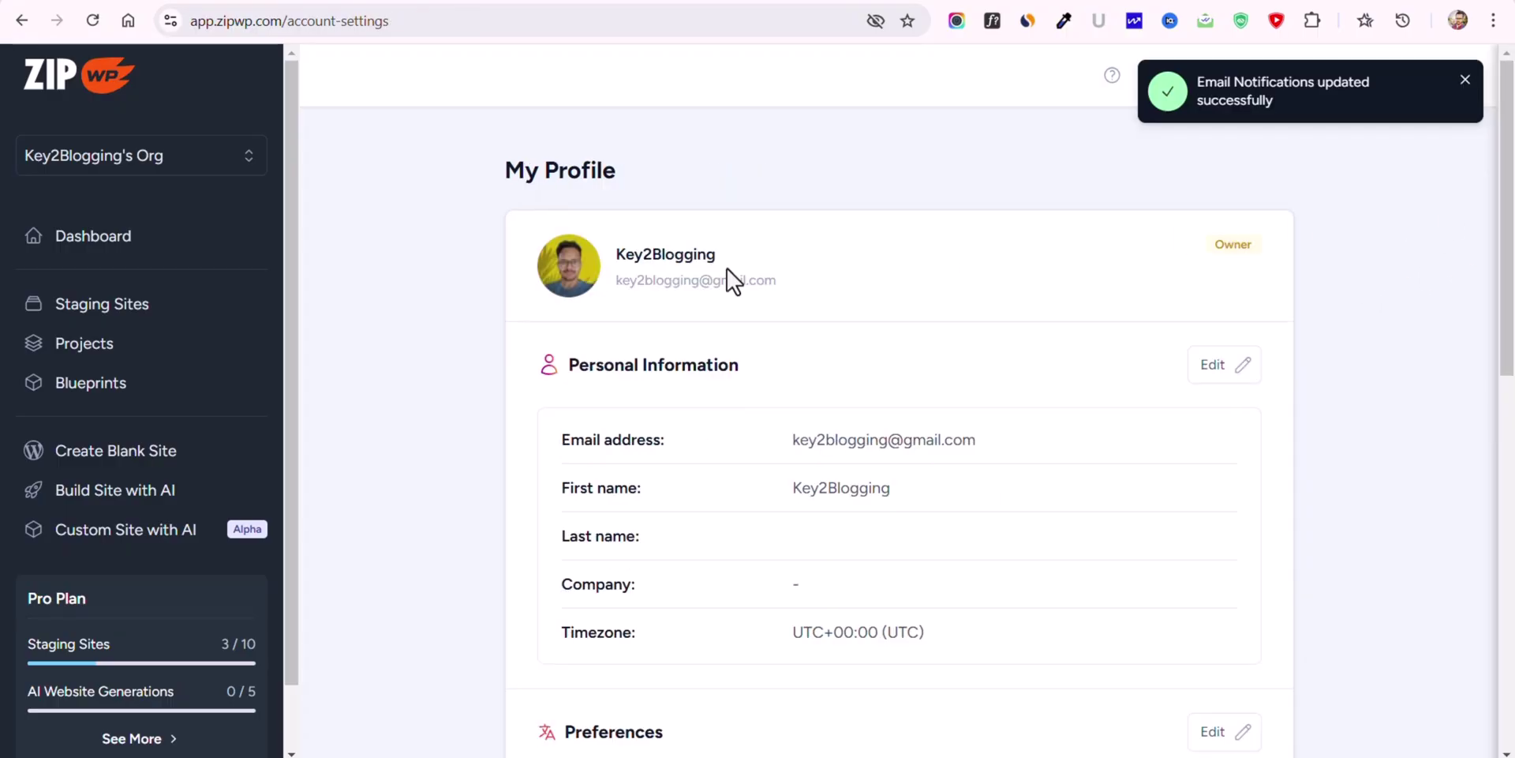
- Open the Blueprints page, view which existing sites can be converted into a blueprint, and close the dialog
{"action": "left_click", "coordinate": [90, 383]}
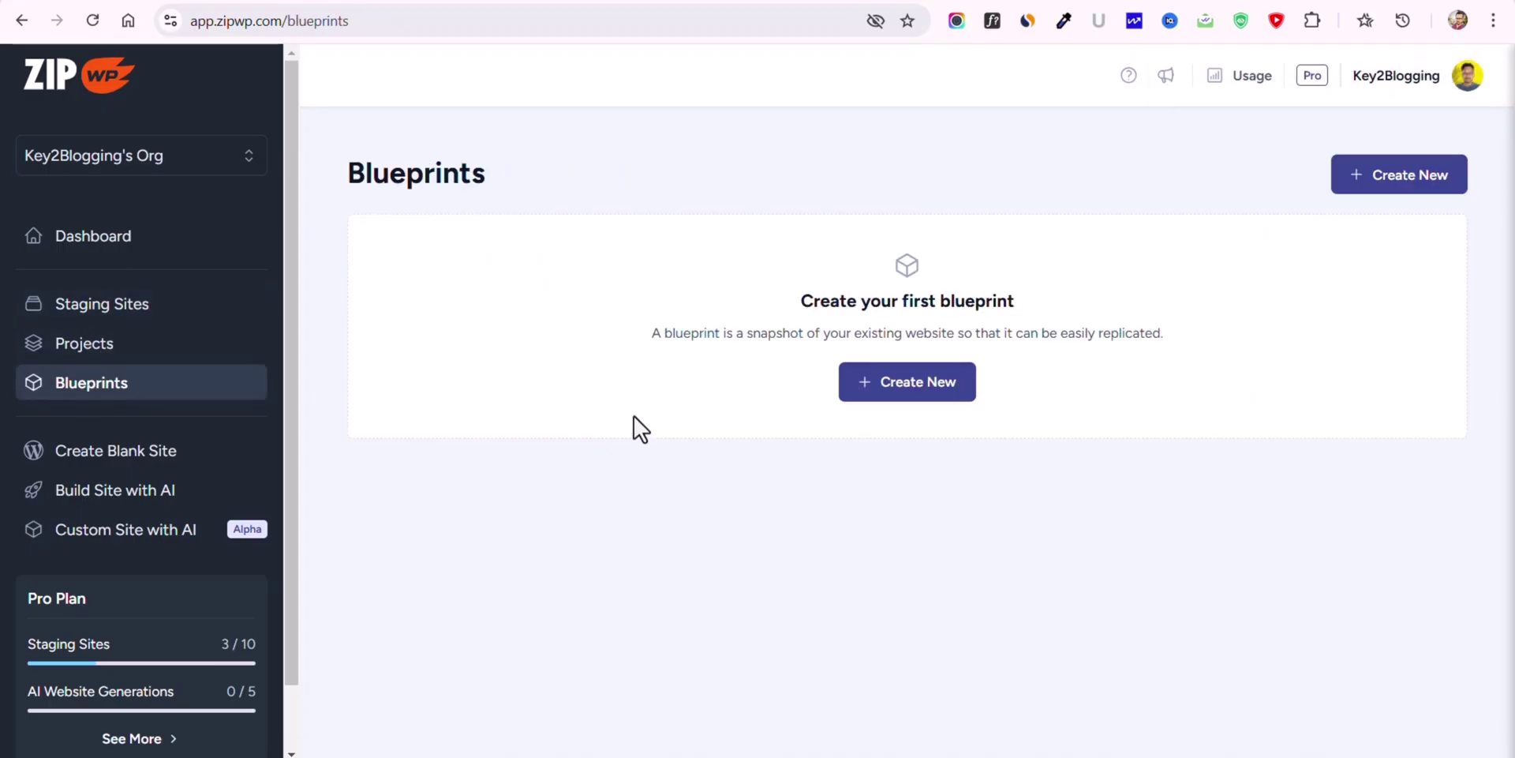
{"action": "left_click", "coordinate": [914, 388]}
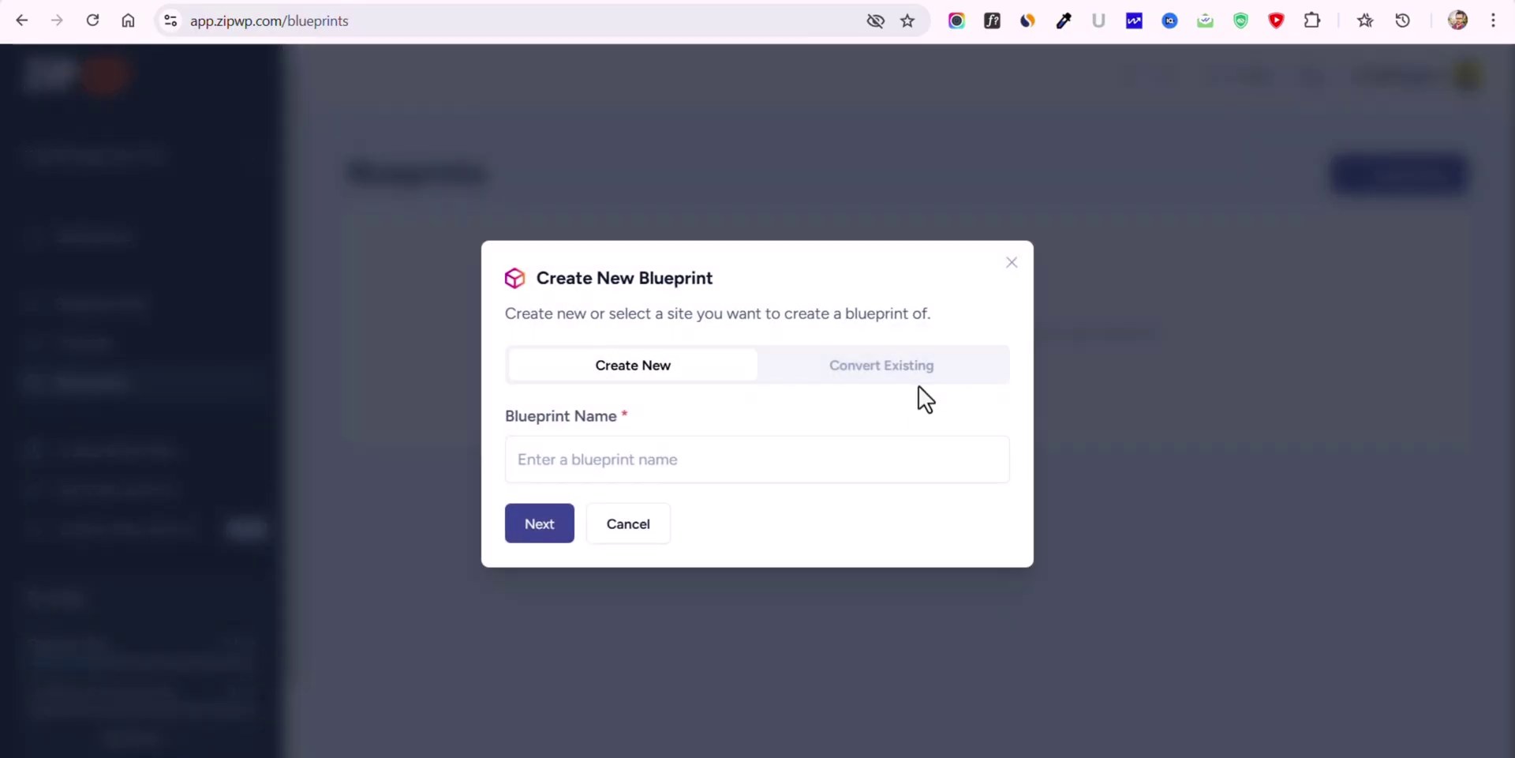
{"action": "left_click", "coordinate": [847, 365]}
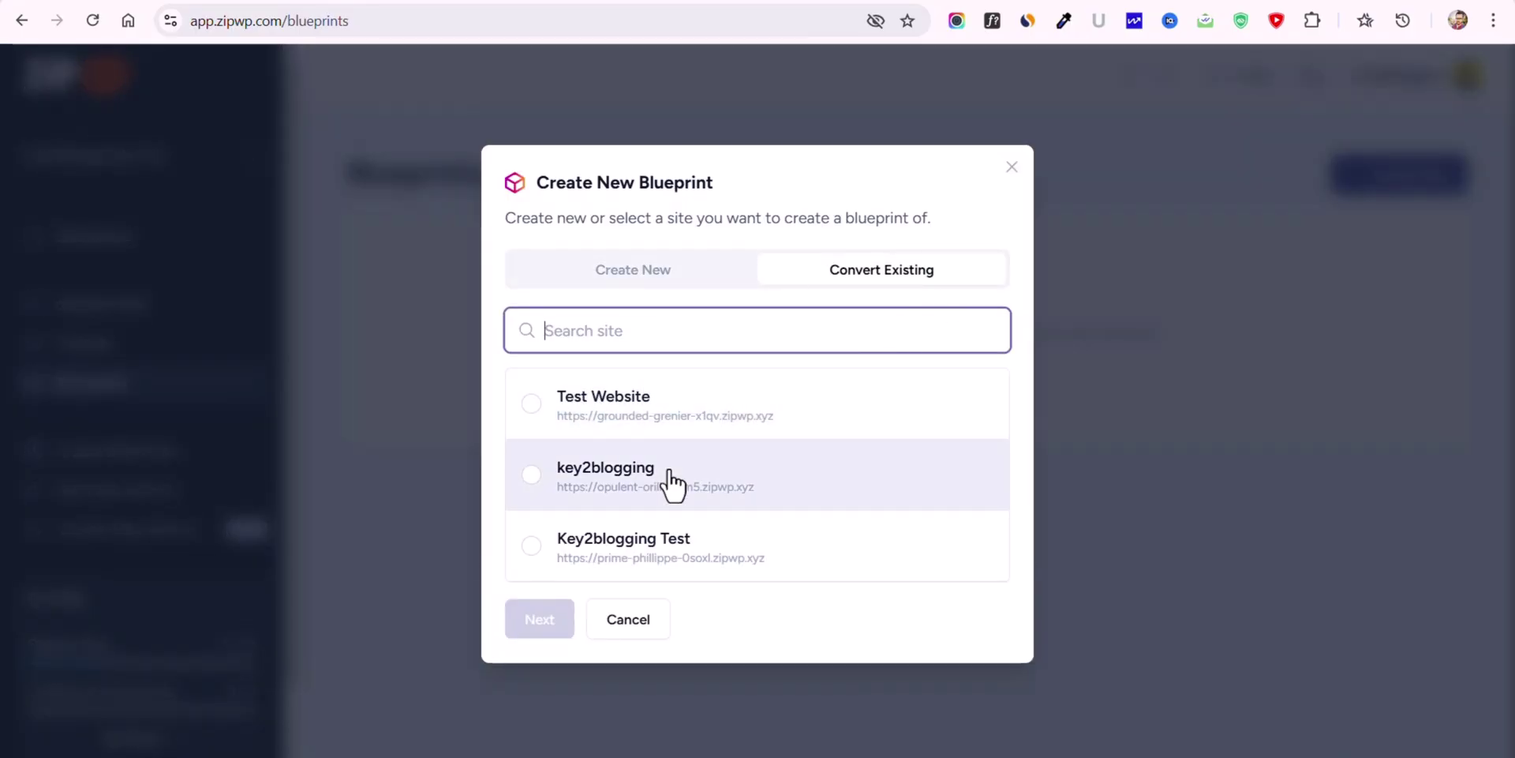
{"action": "left_click", "coordinate": [1011, 166]}
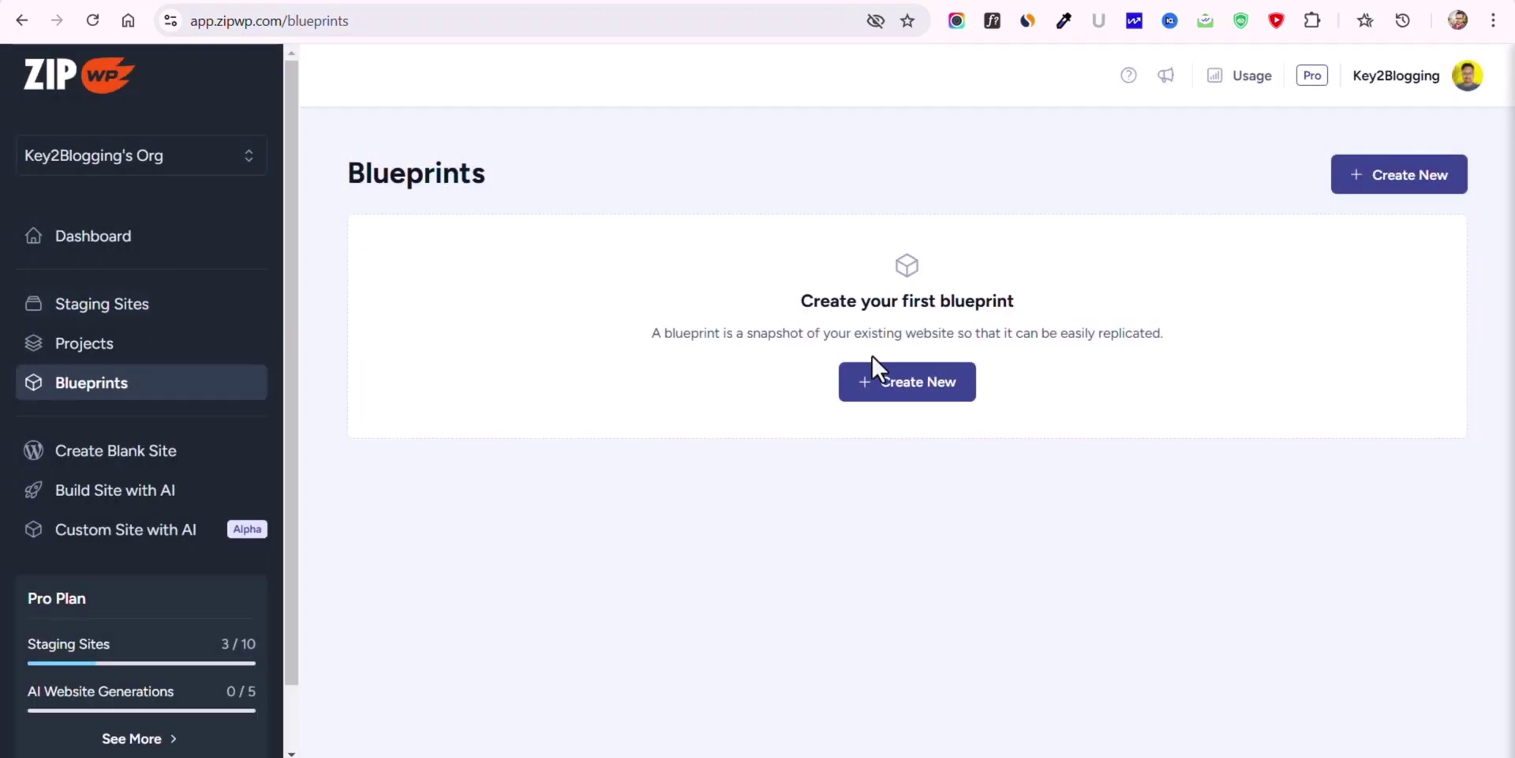
- Start a new blueprint named Key2blogging Designs and give it the title Custom design for Clients
{"action": "left_click", "coordinate": [899, 383]}
{"action": "left_click", "coordinate": [581, 456]}
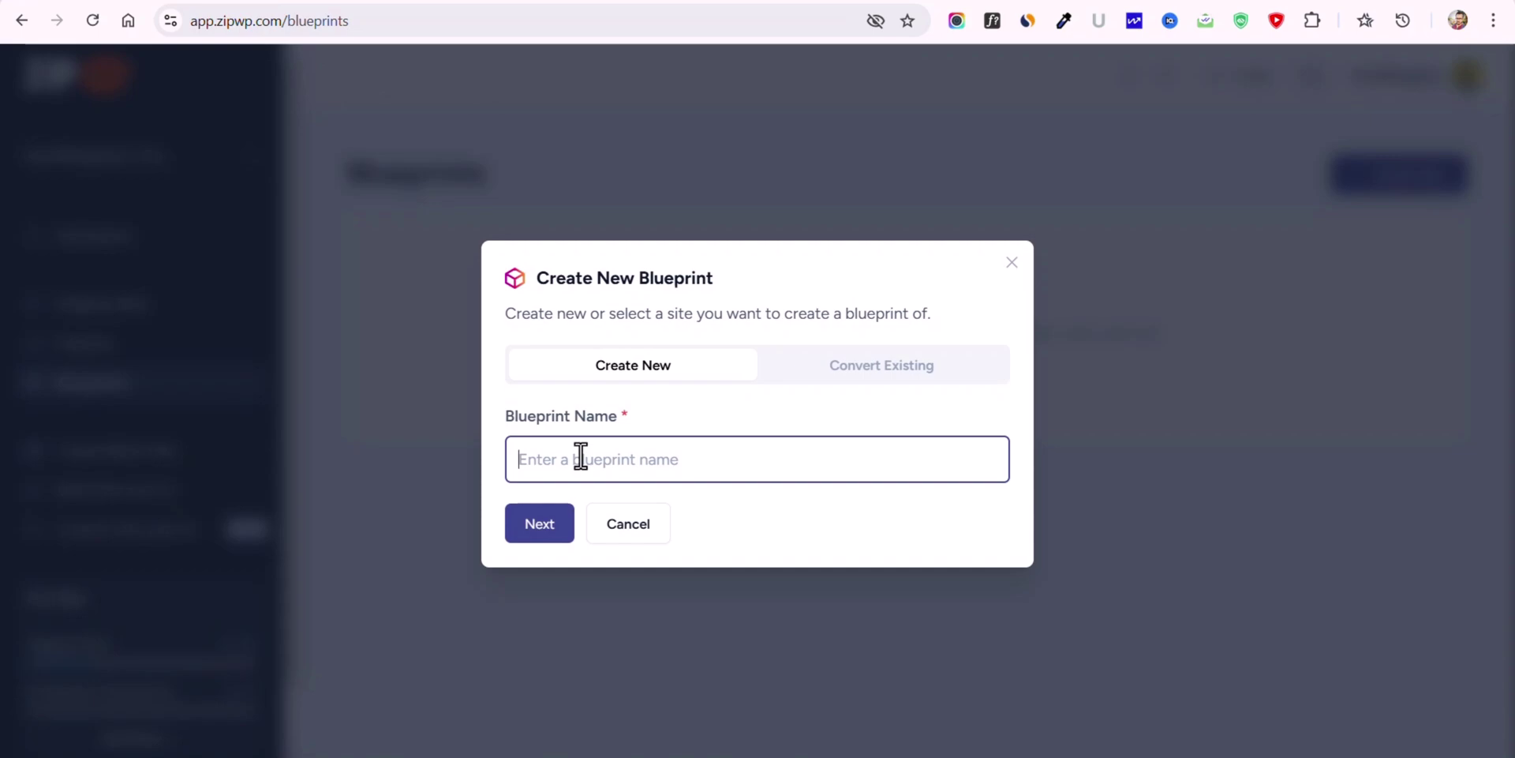
{"action": "type", "text": "Key2blogging Designs"}
{"action": "left_click", "coordinate": [544, 528]}
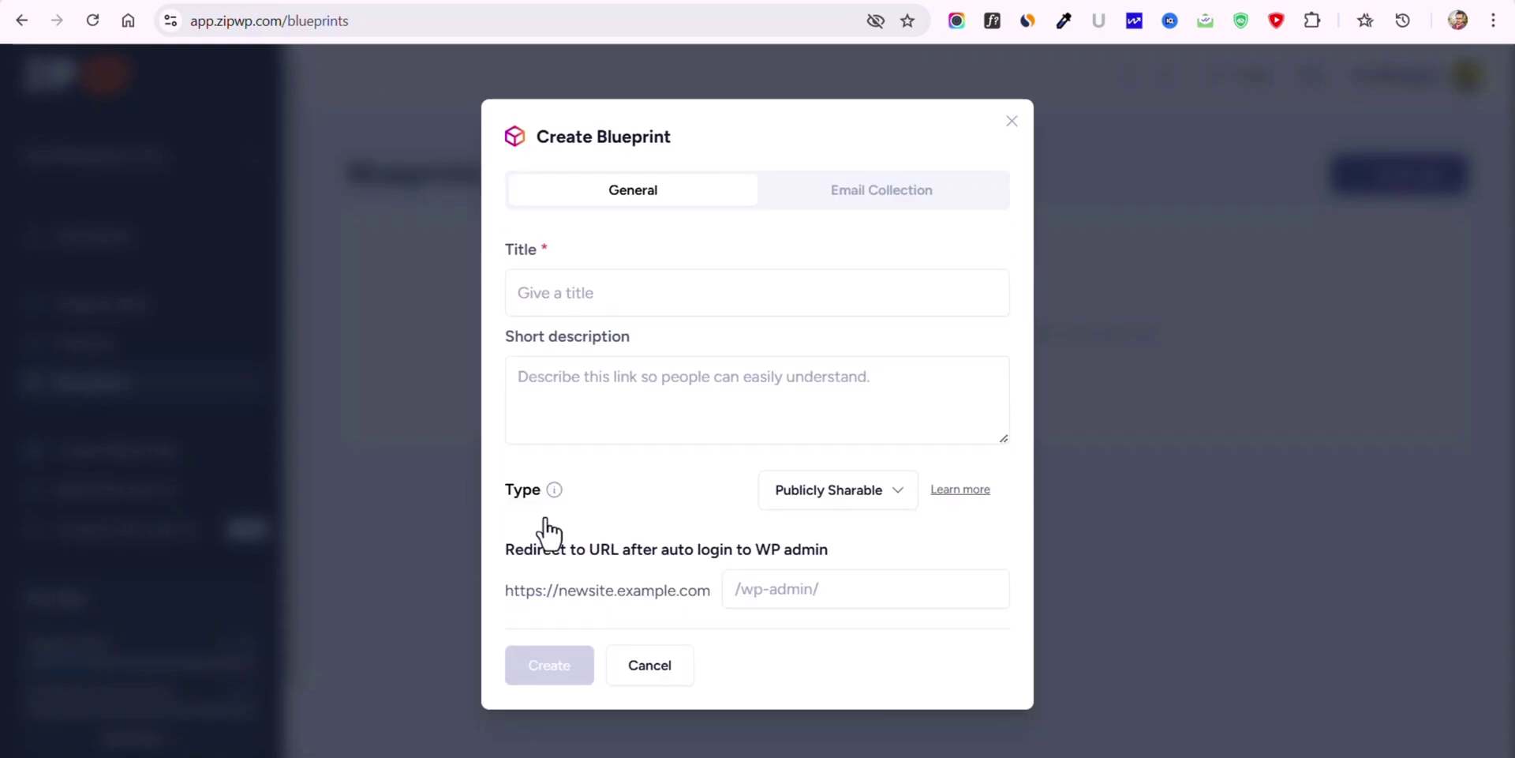
{"action": "left_click", "coordinate": [601, 296]}
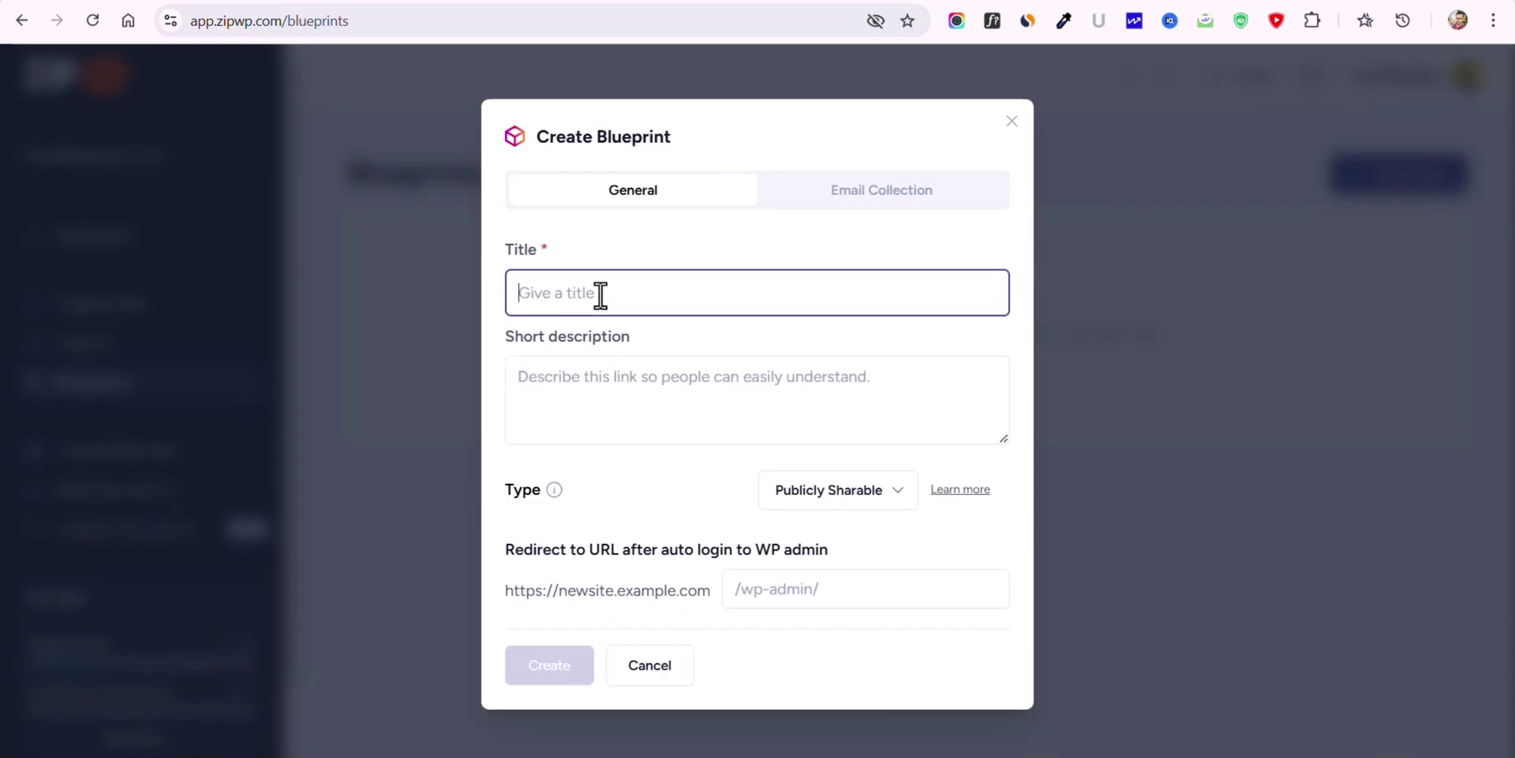
{"action": "type", "text": "Custom d"}
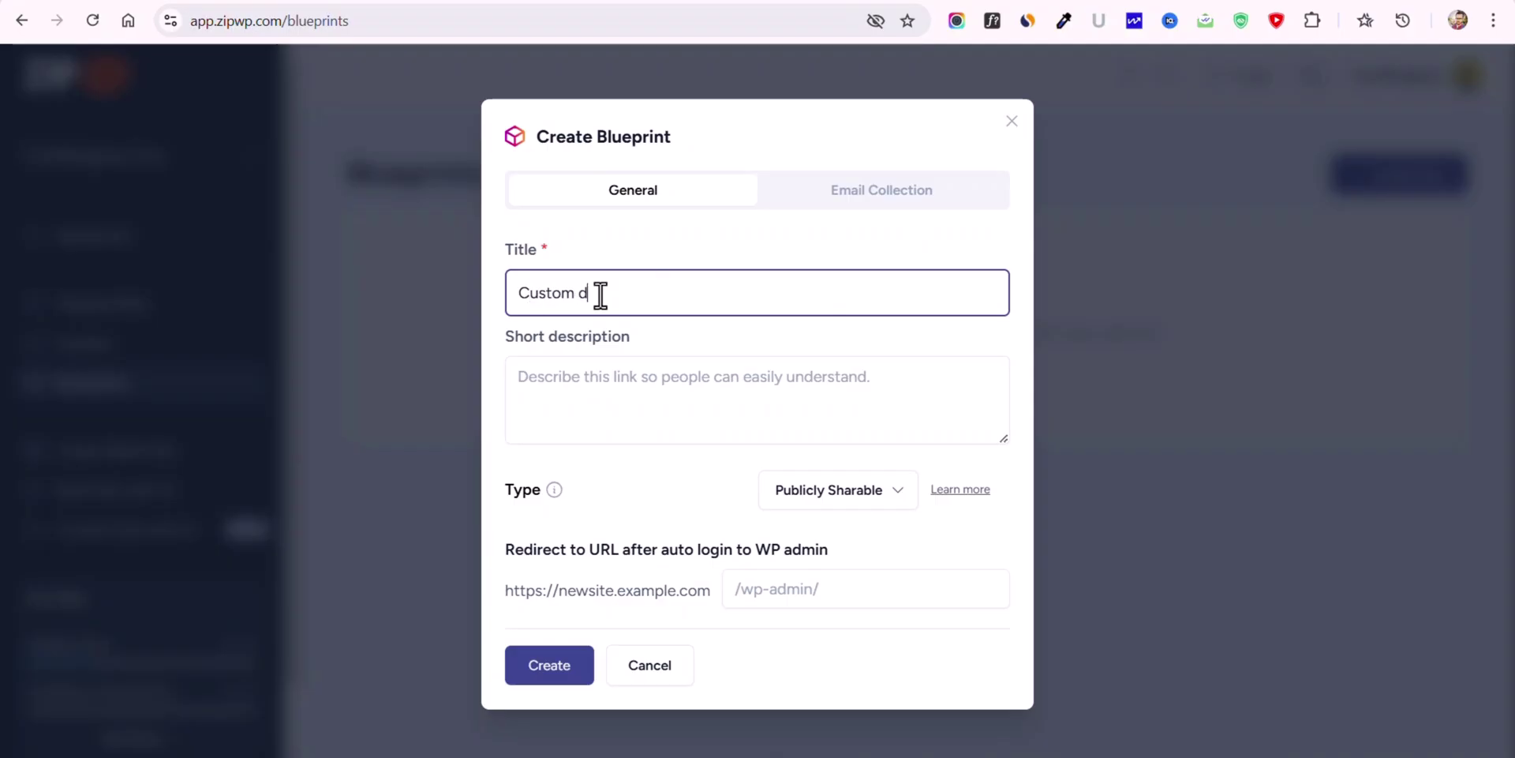
{"action": "type", "text": "esign for Clients"}
- Look over the blueprint's short description, sharing type options and the redirect URL used after auto login
{"action": "left_click", "coordinate": [608, 412]}
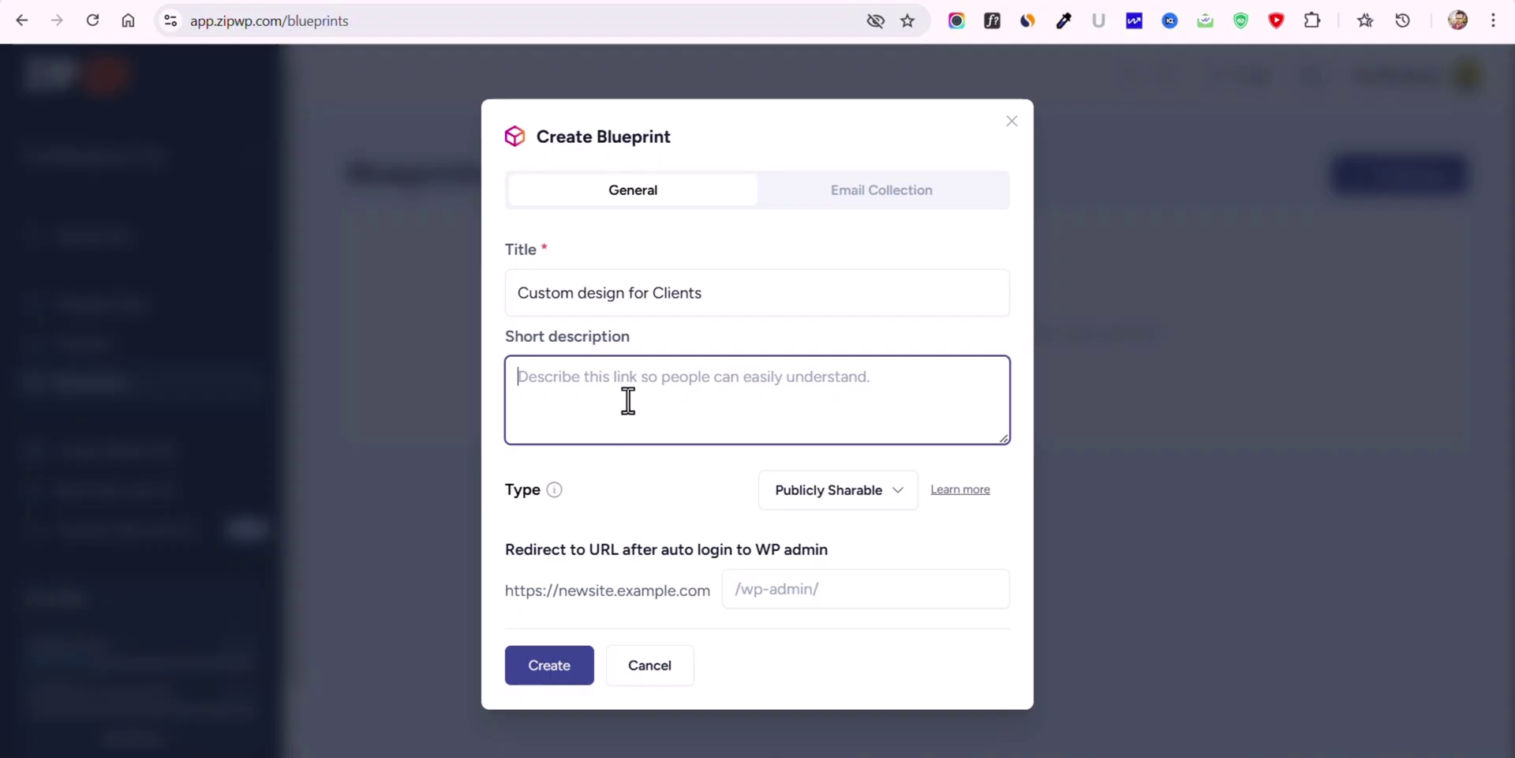
{"action": "left_click", "coordinate": [729, 489]}
{"action": "left_click", "coordinate": [824, 501]}
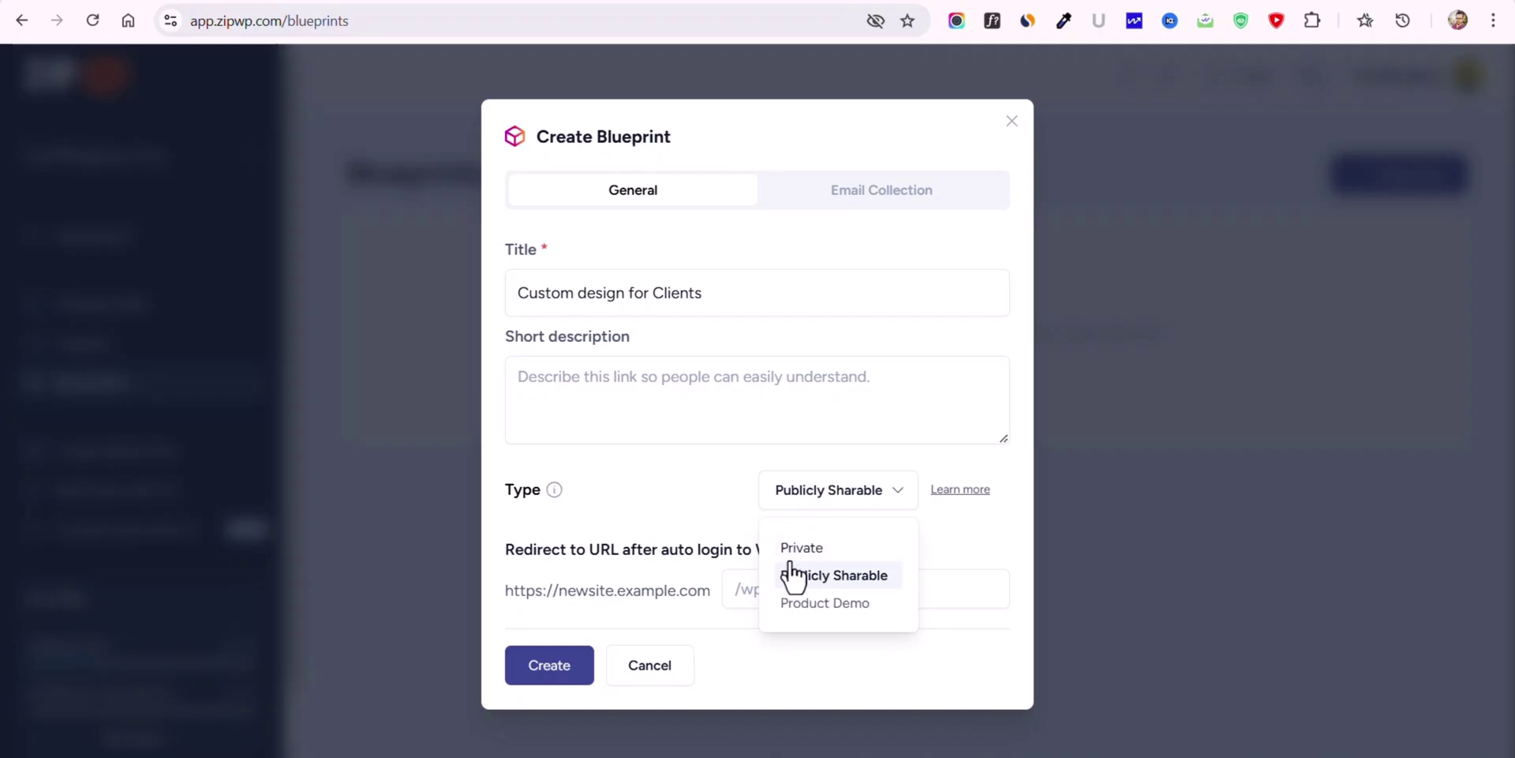
{"action": "left_click", "coordinate": [677, 502]}
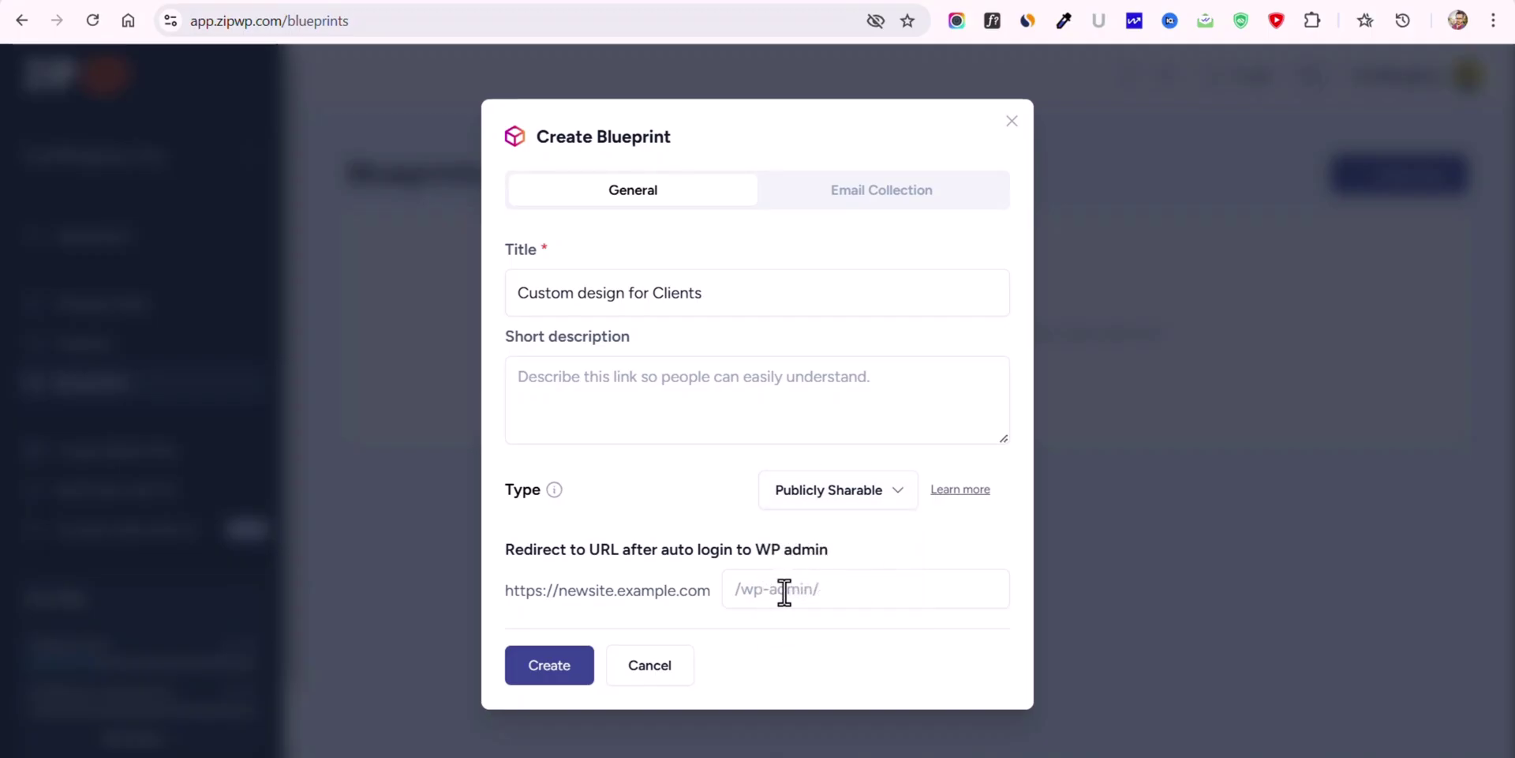
{"action": "left_click", "coordinate": [725, 600]}
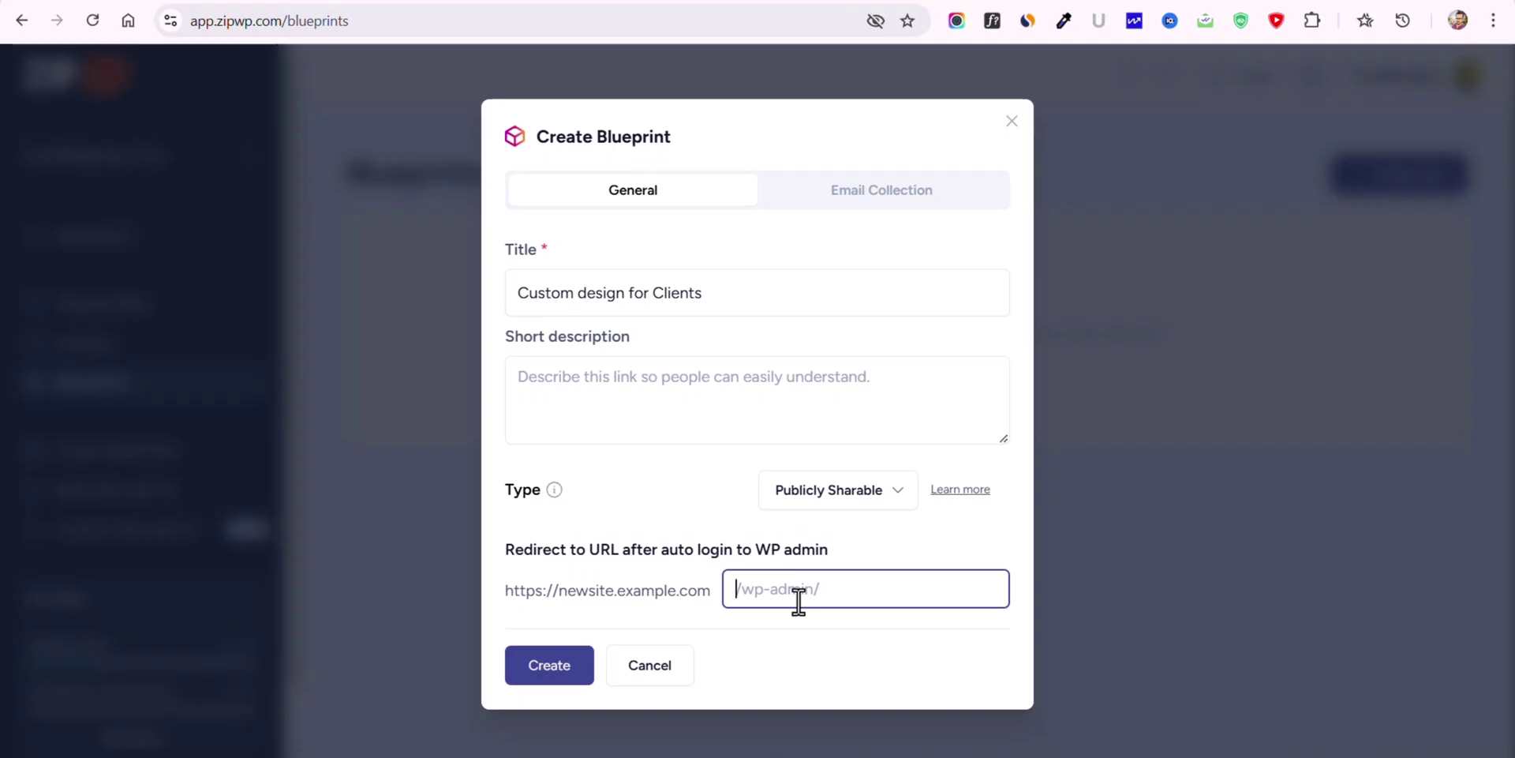
{"action": "left_click", "coordinate": [675, 505]}
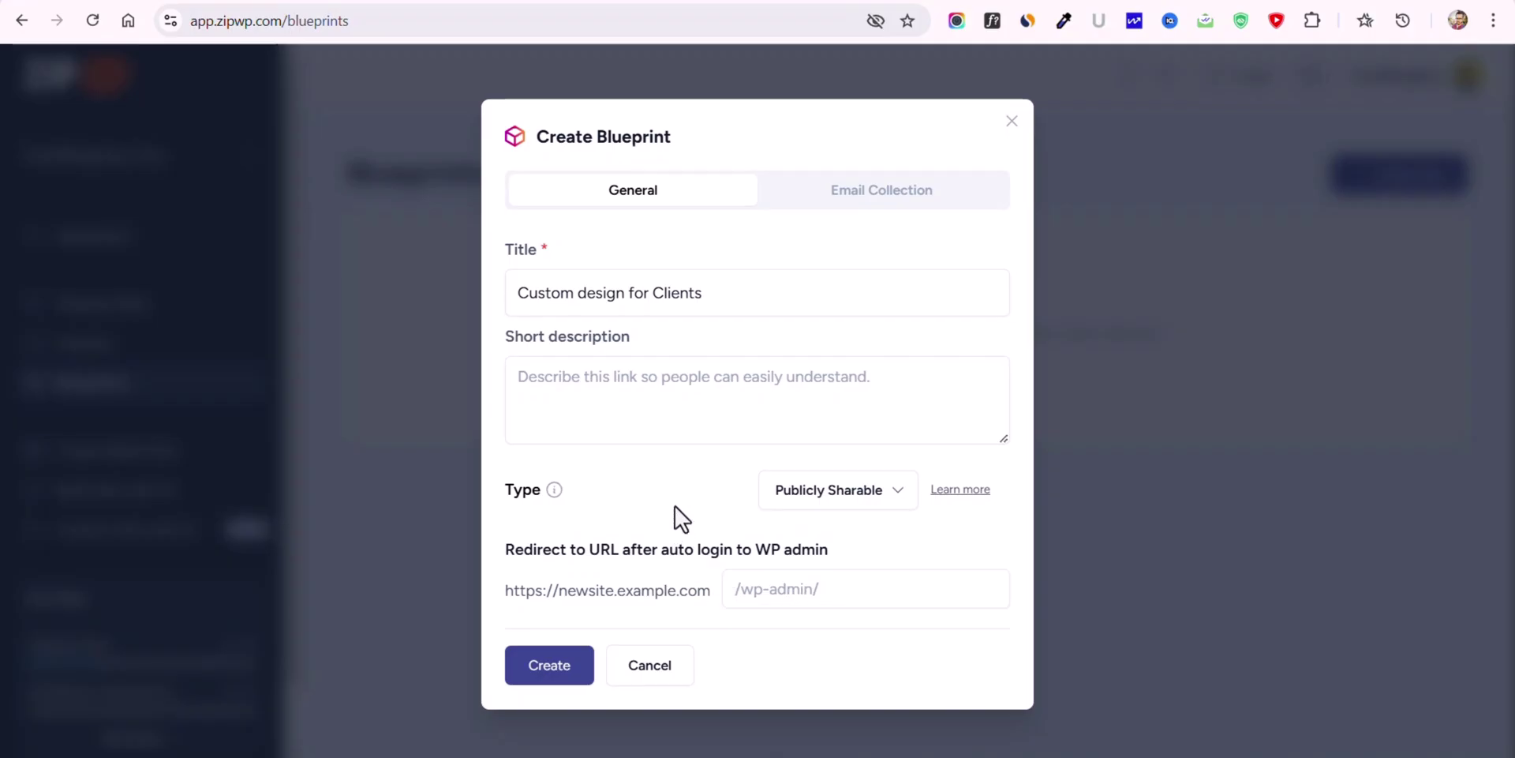
- Try enabling email collection for the blueprint, look at the webhook URL setting, and switch the collection off again
{"action": "left_click", "coordinate": [825, 194]}
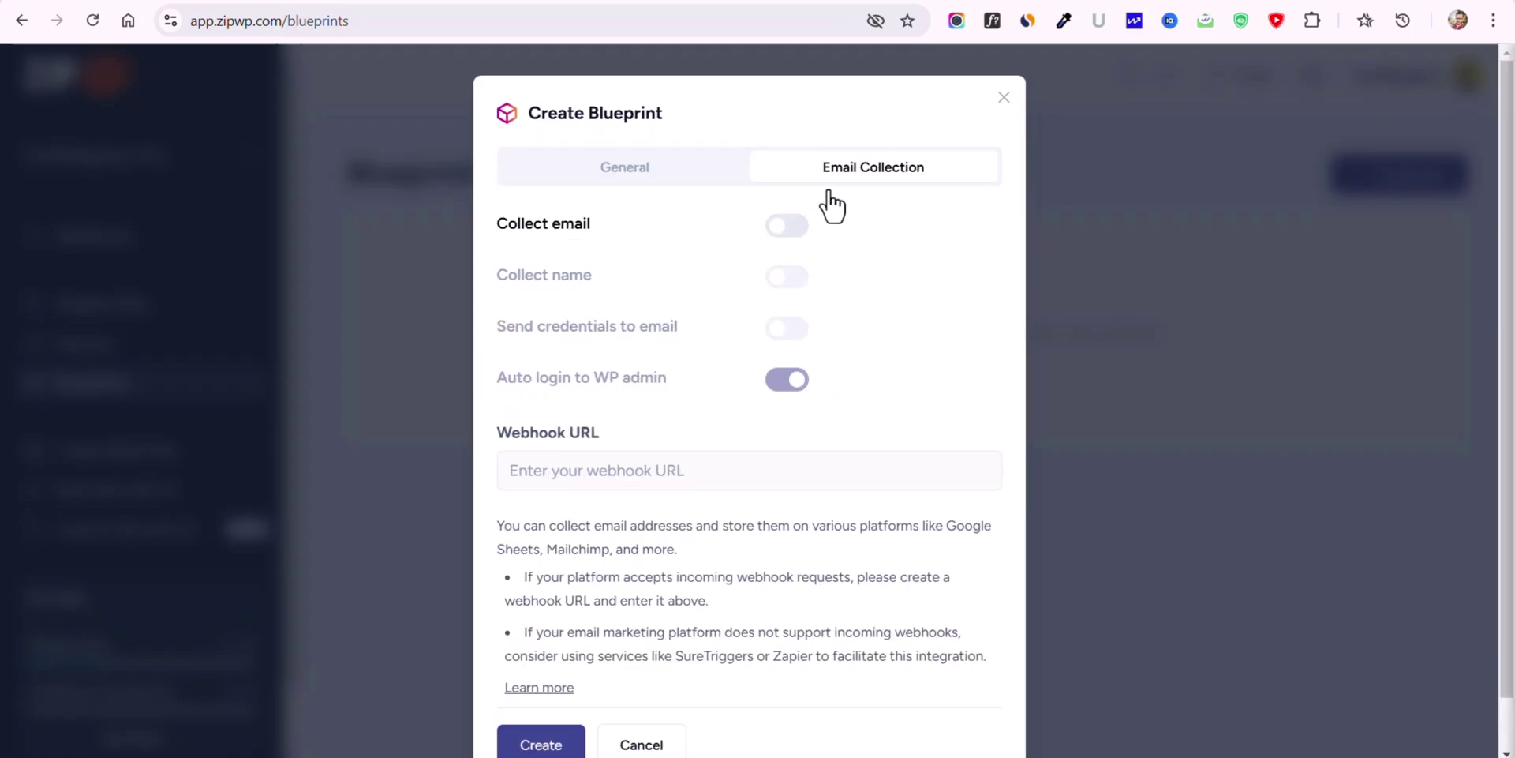
{"action": "left_click", "coordinate": [774, 234]}
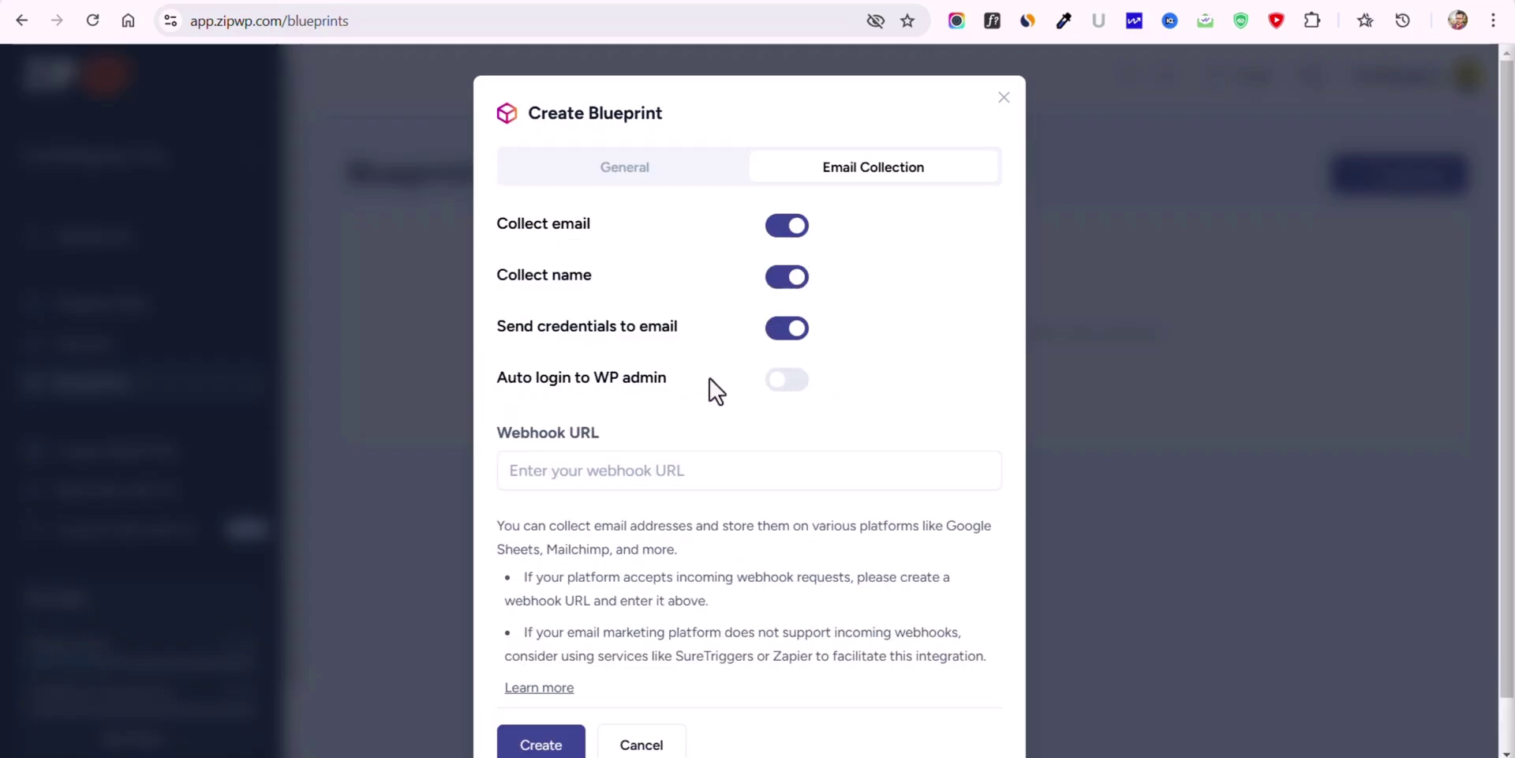
{"action": "left_click", "coordinate": [699, 470]}
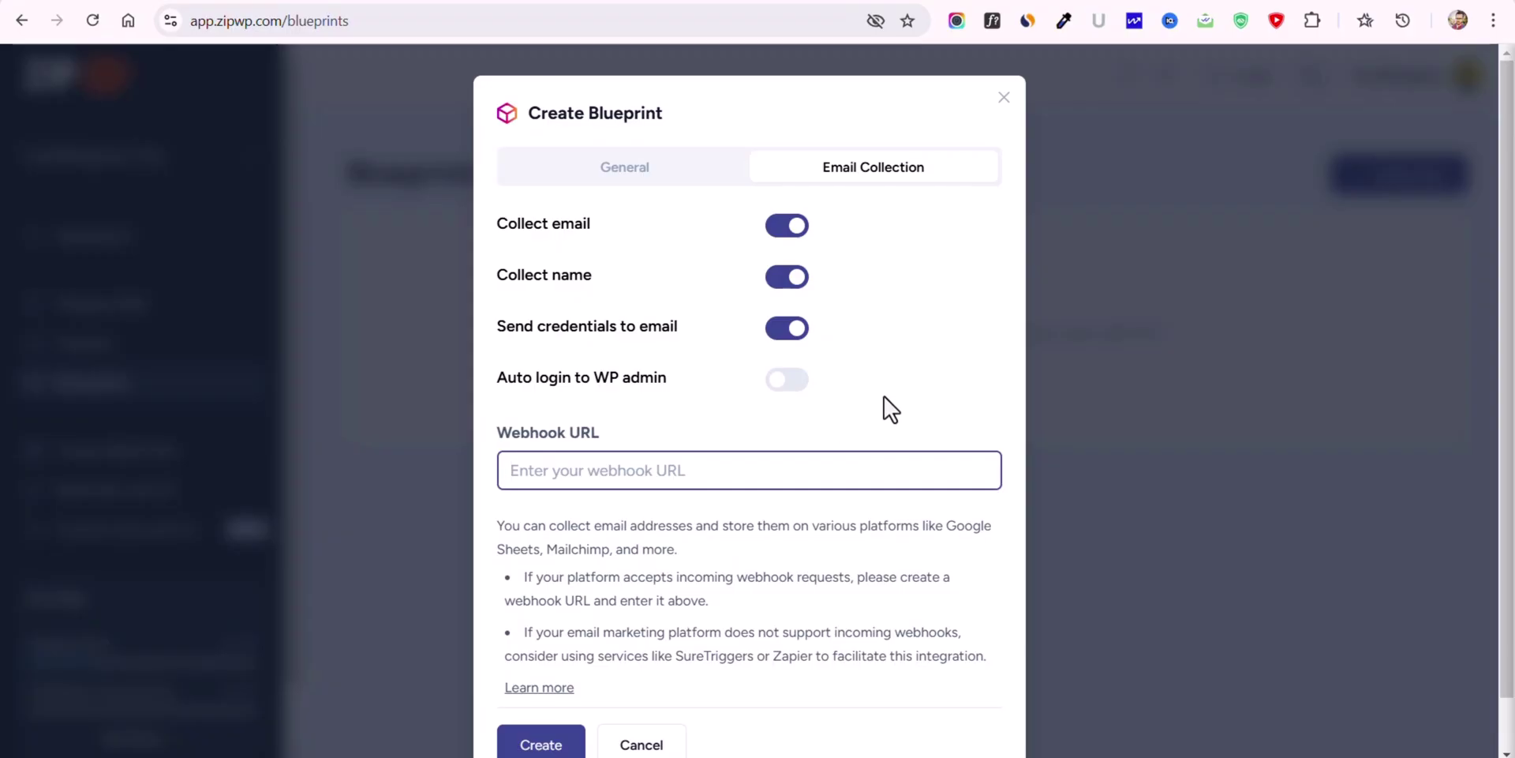
{"action": "left_click", "coordinate": [787, 226]}
{"action": "left_click", "coordinate": [627, 169]}
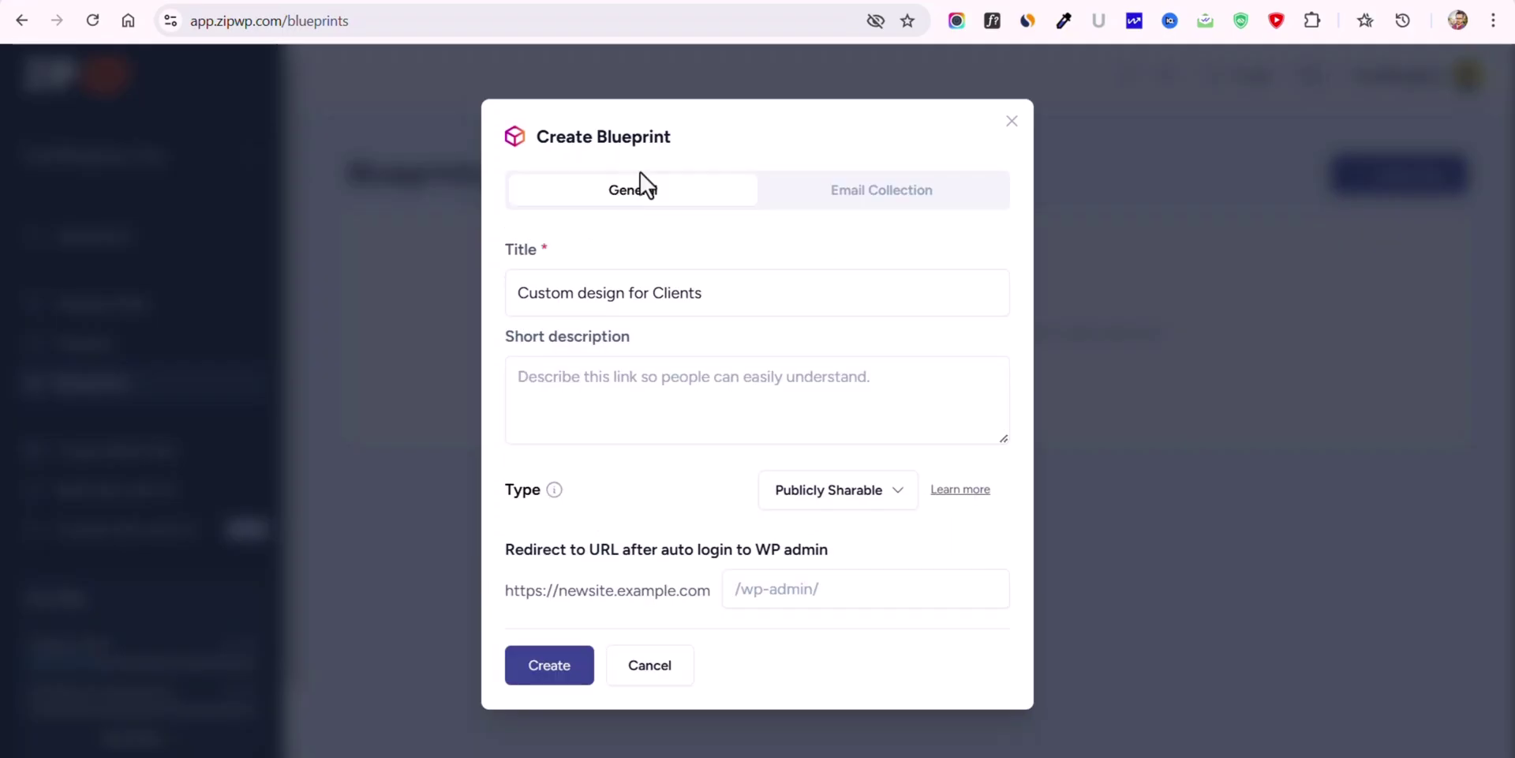
- Create the blueprint and open its WordPress admin dashboard, with the welcome panel dismissed
{"action": "left_click", "coordinate": [517, 667]}
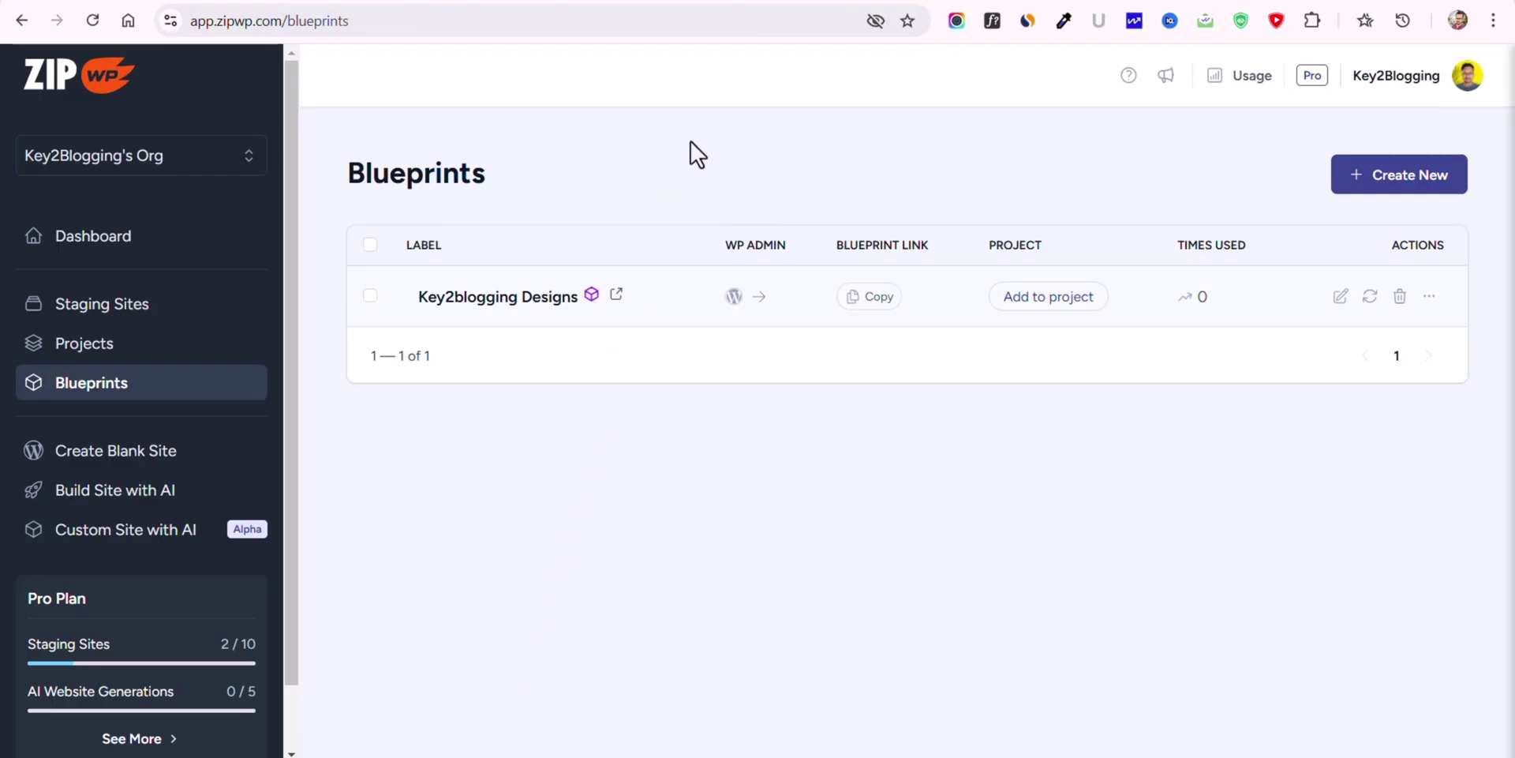
{"action": "left_click", "coordinate": [733, 296]}
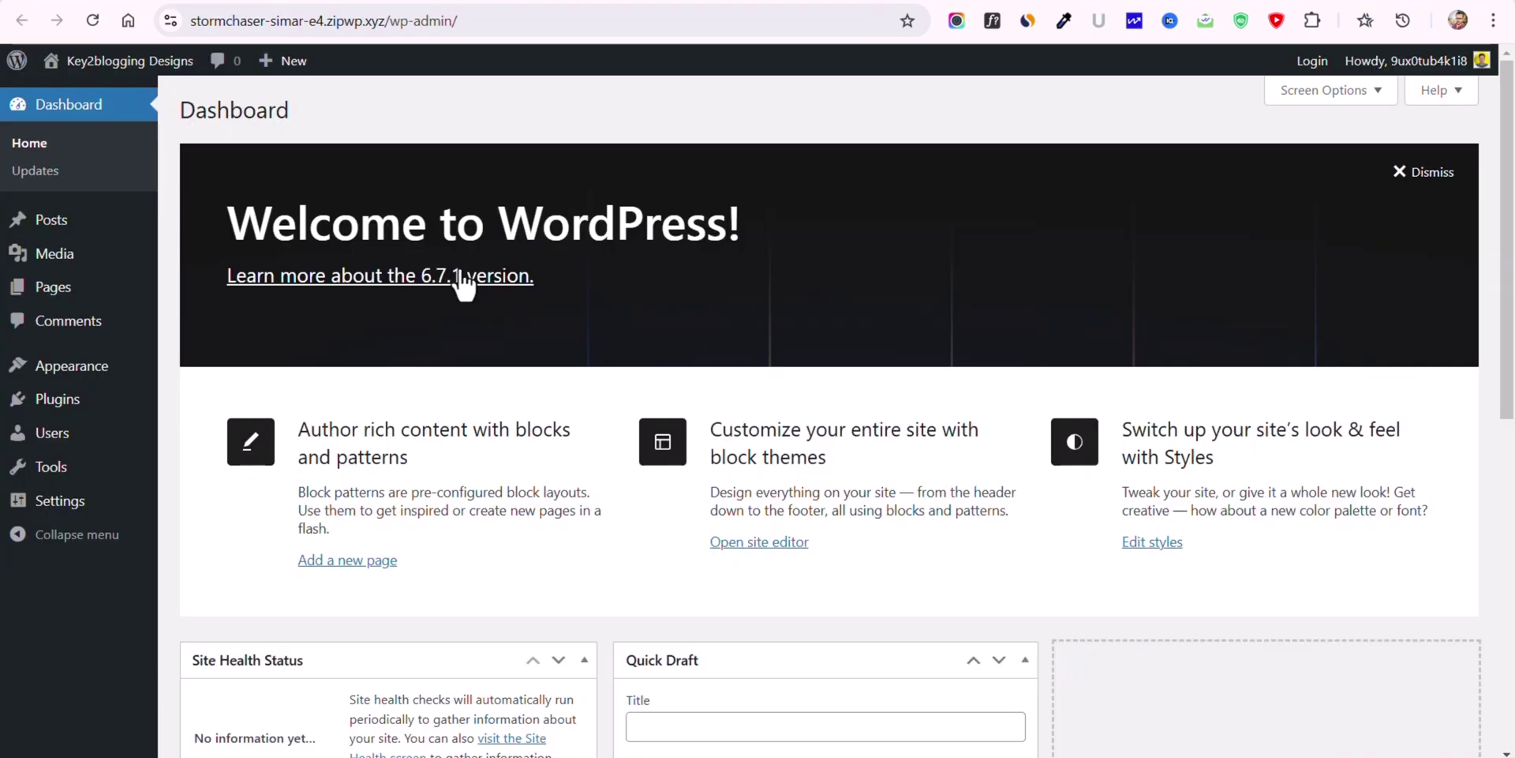
{"action": "left_click", "coordinate": [1436, 189]}
{"action": "scroll", "coordinate": [1512, 512], "scroll_direction": "down", "scroll_amount": 2}
{"action": "scroll", "coordinate": [1512, 513], "scroll_direction": "up", "scroll_amount": 2}
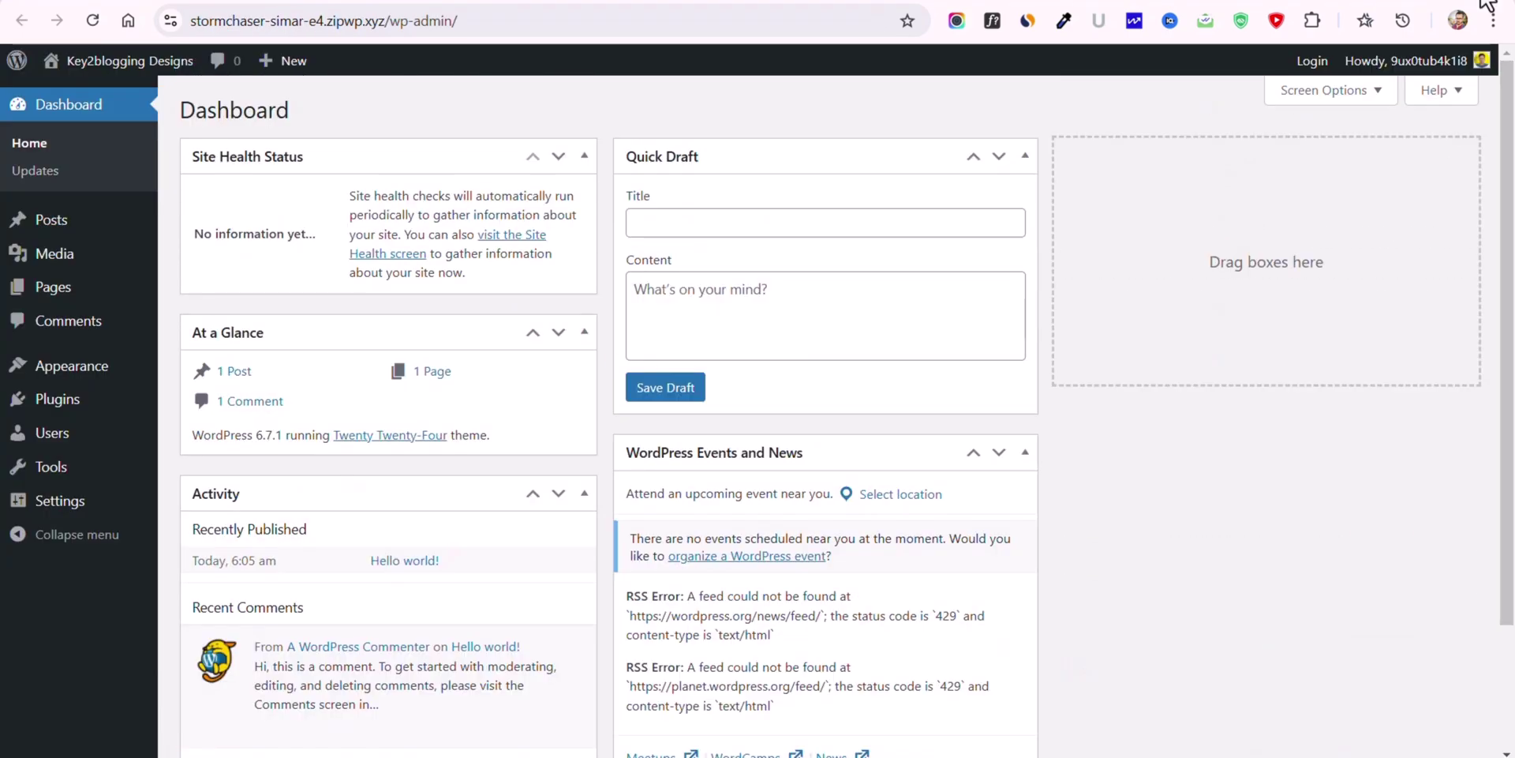
- Search the plugin directory for starter template, and install and activate AI Powered Starter Templates by Kadence WP
{"action": "left_click", "coordinate": [59, 401]}
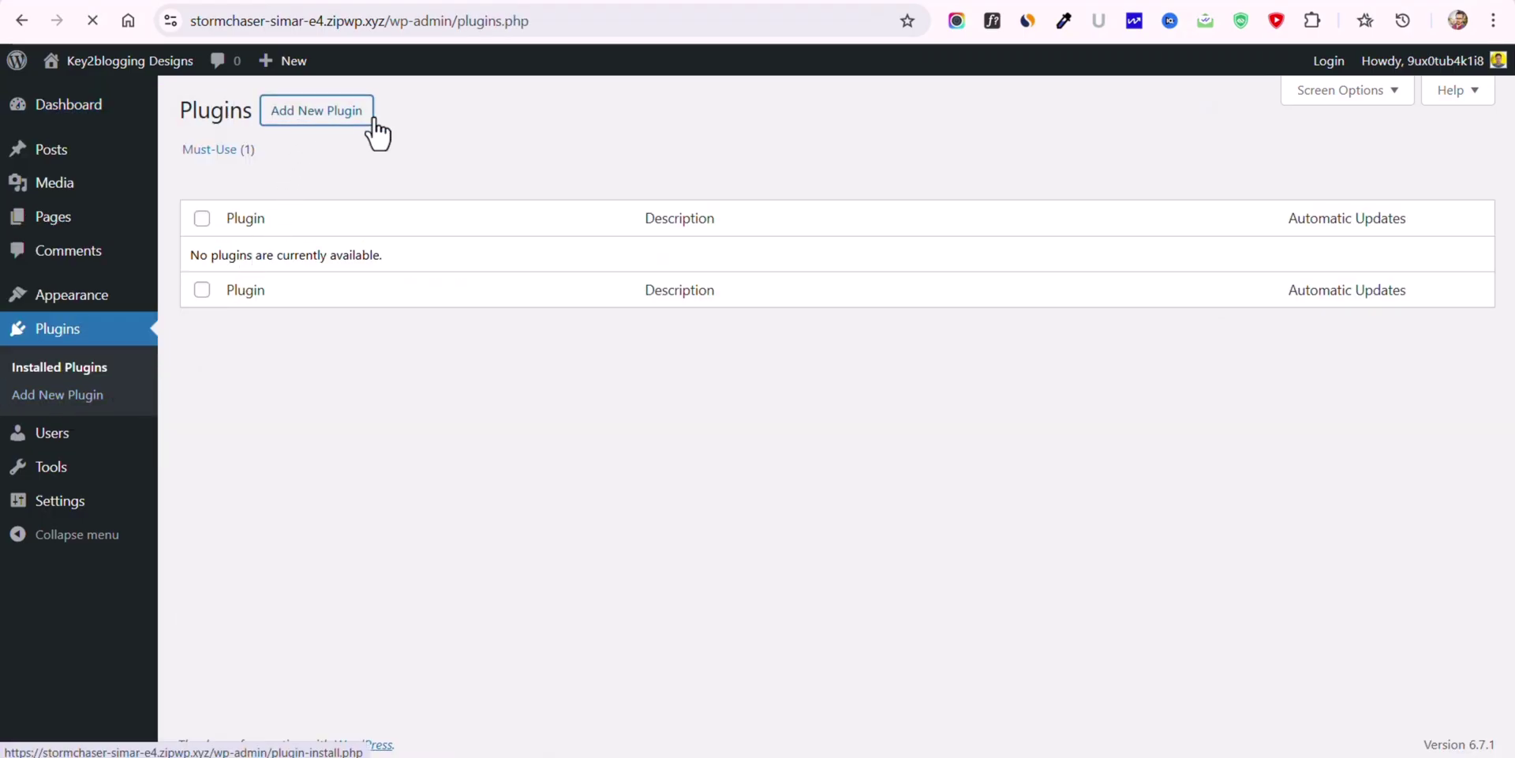
{"action": "left_click", "coordinate": [376, 120]}
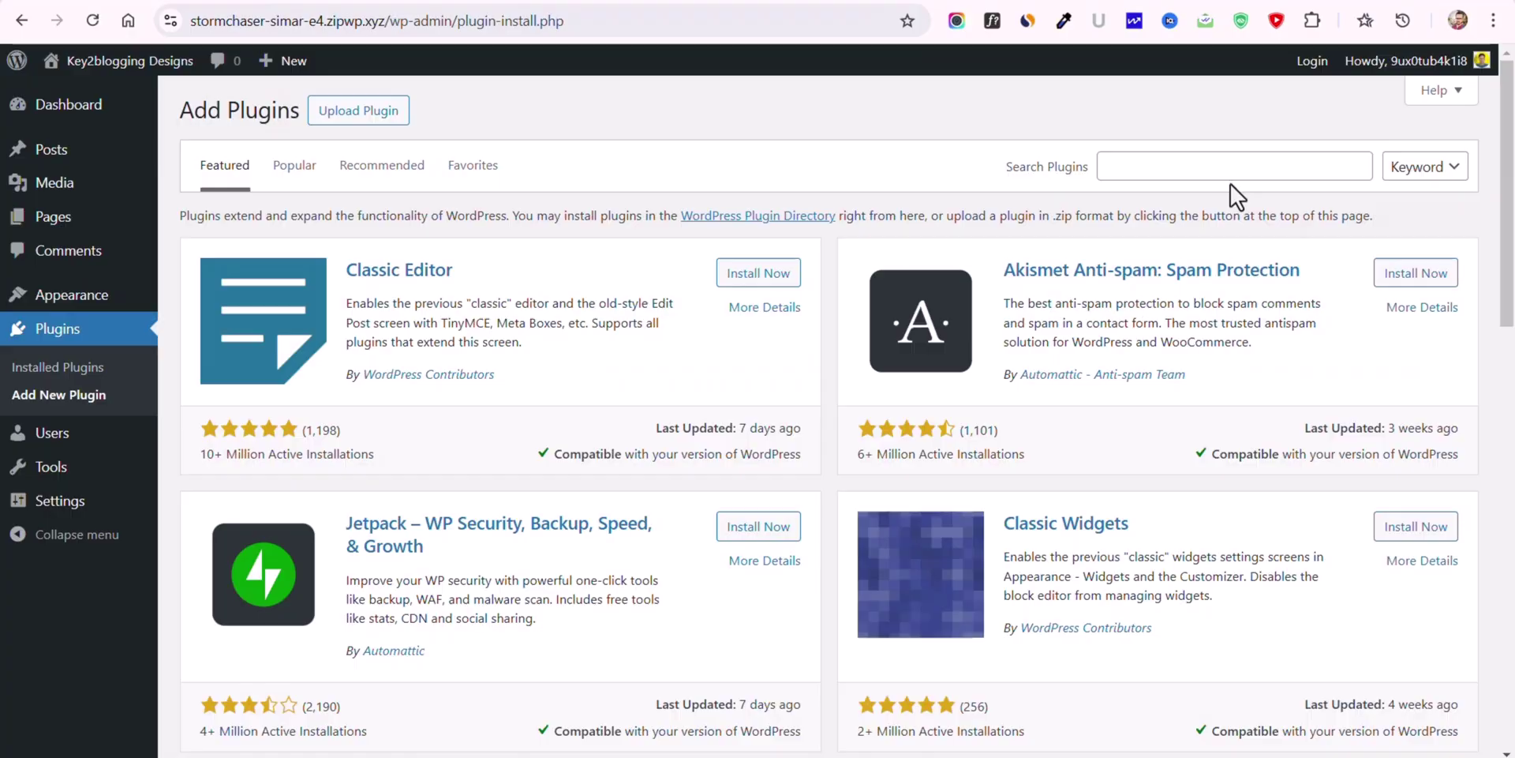
{"action": "left_click", "coordinate": [1225, 166]}
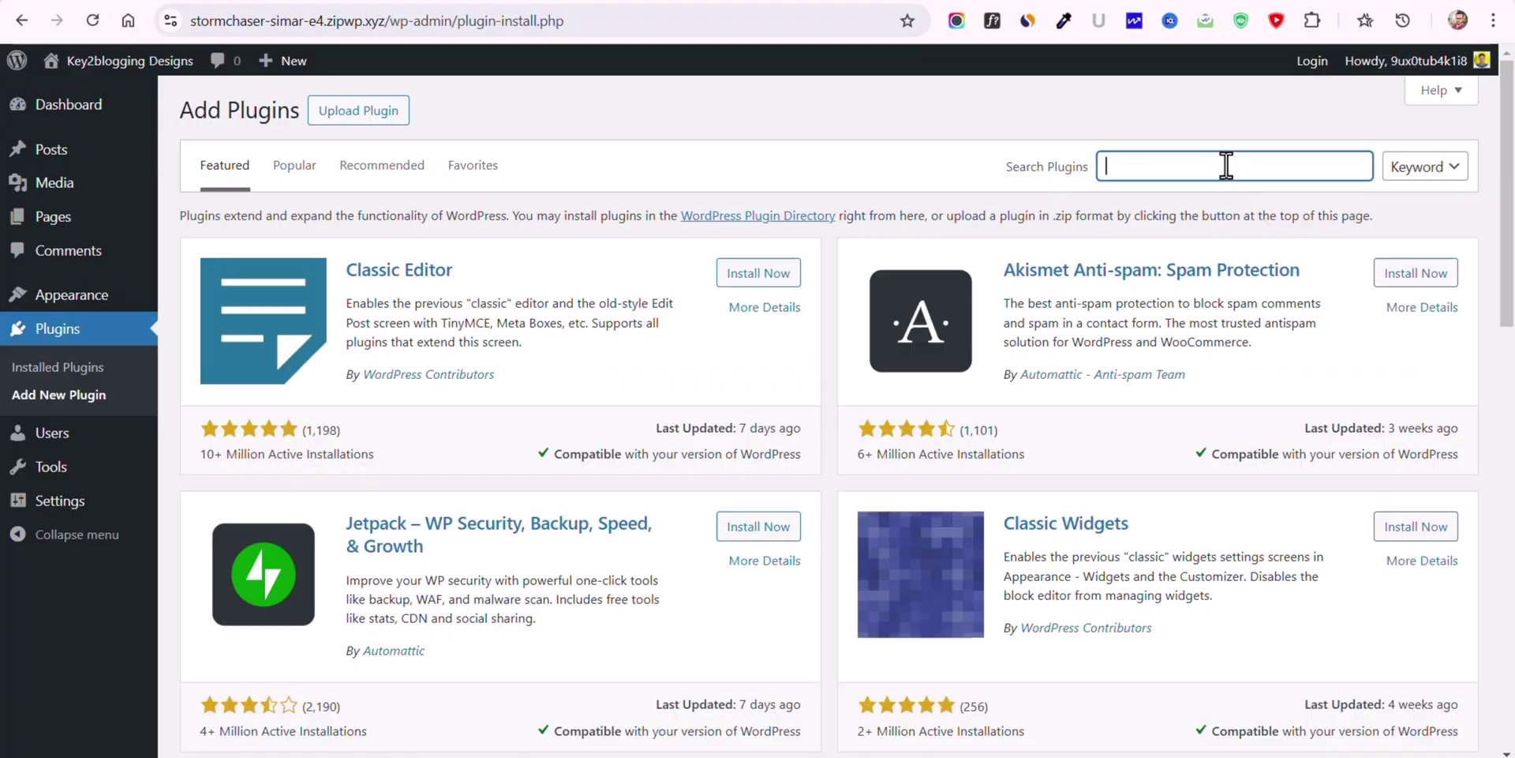
{"action": "type", "text": "starter template"}
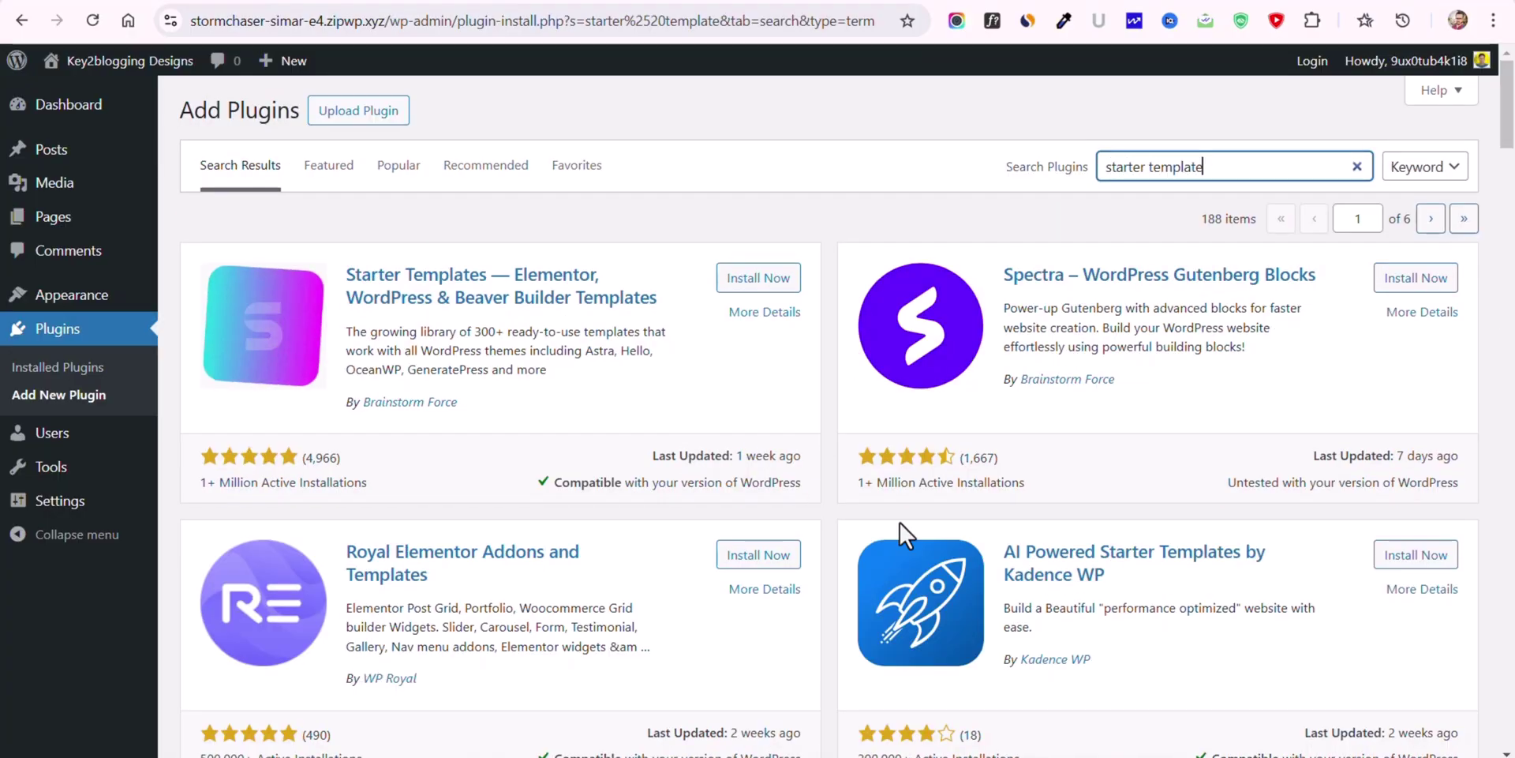
{"action": "left_click", "coordinate": [1424, 557]}
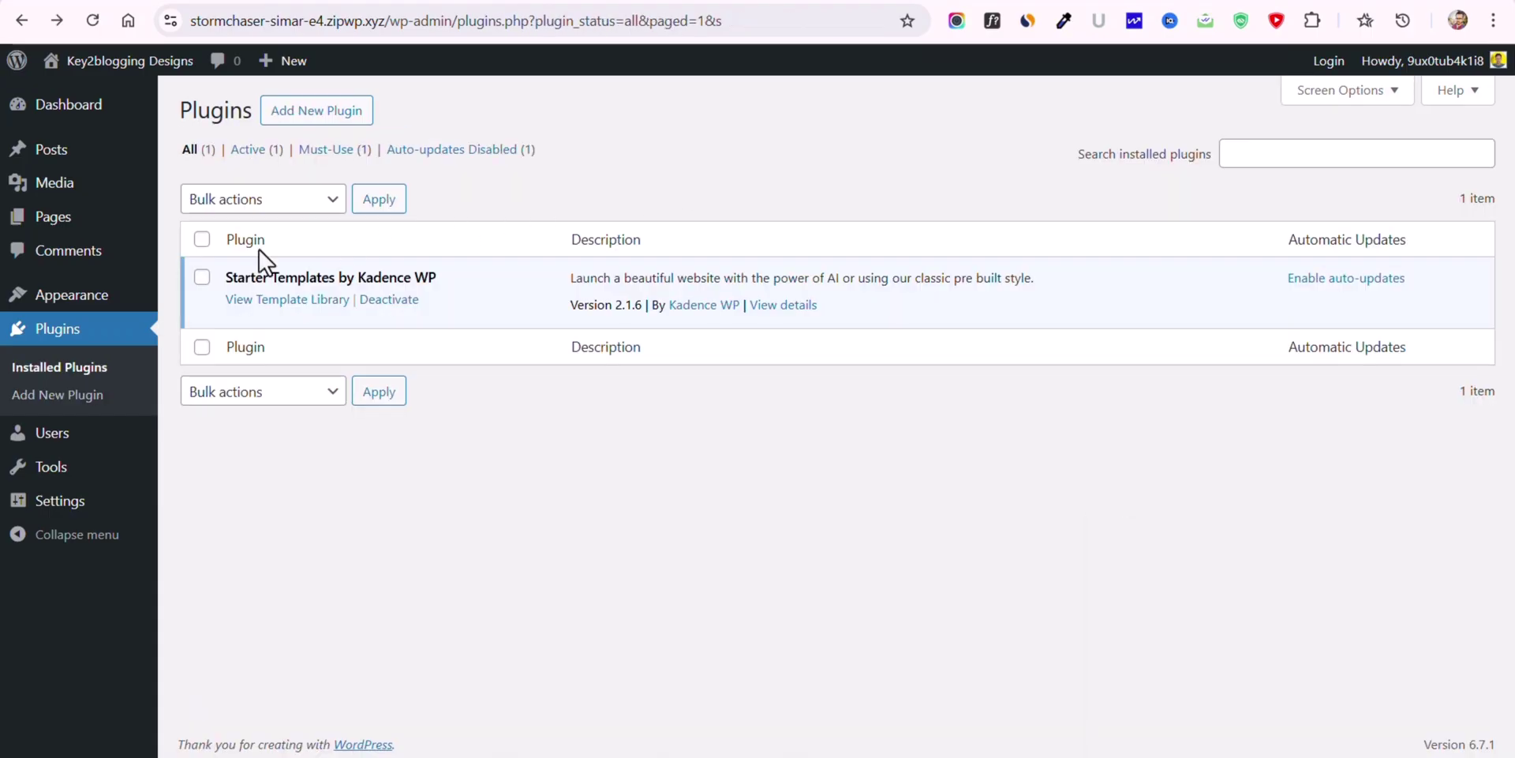
- Install the Kadence theme on the blueprint site and activate it
{"action": "mouse_move", "coordinate": [71, 294]}
{"action": "left_click", "coordinate": [193, 300]}
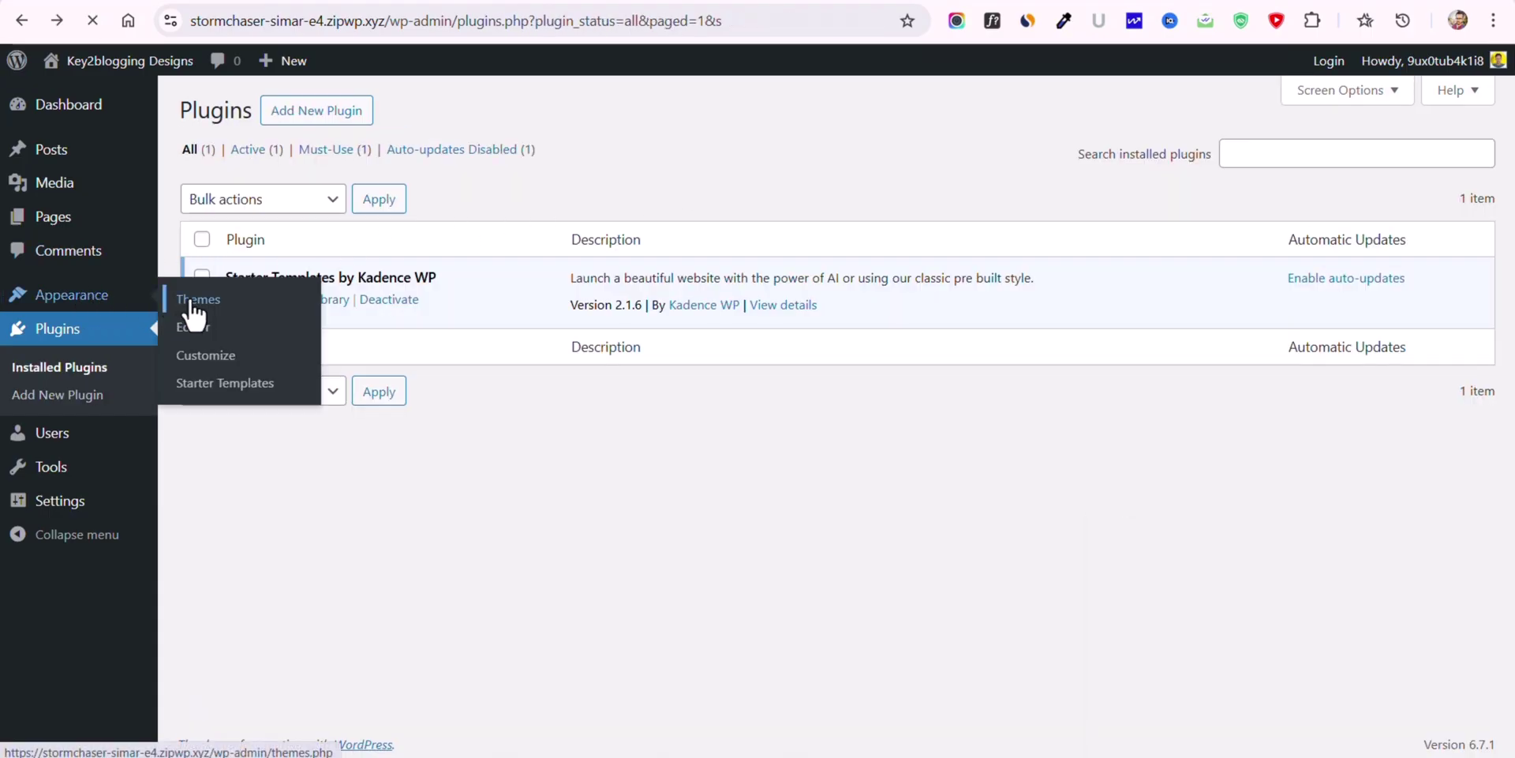
{"action": "left_click", "coordinate": [382, 115]}
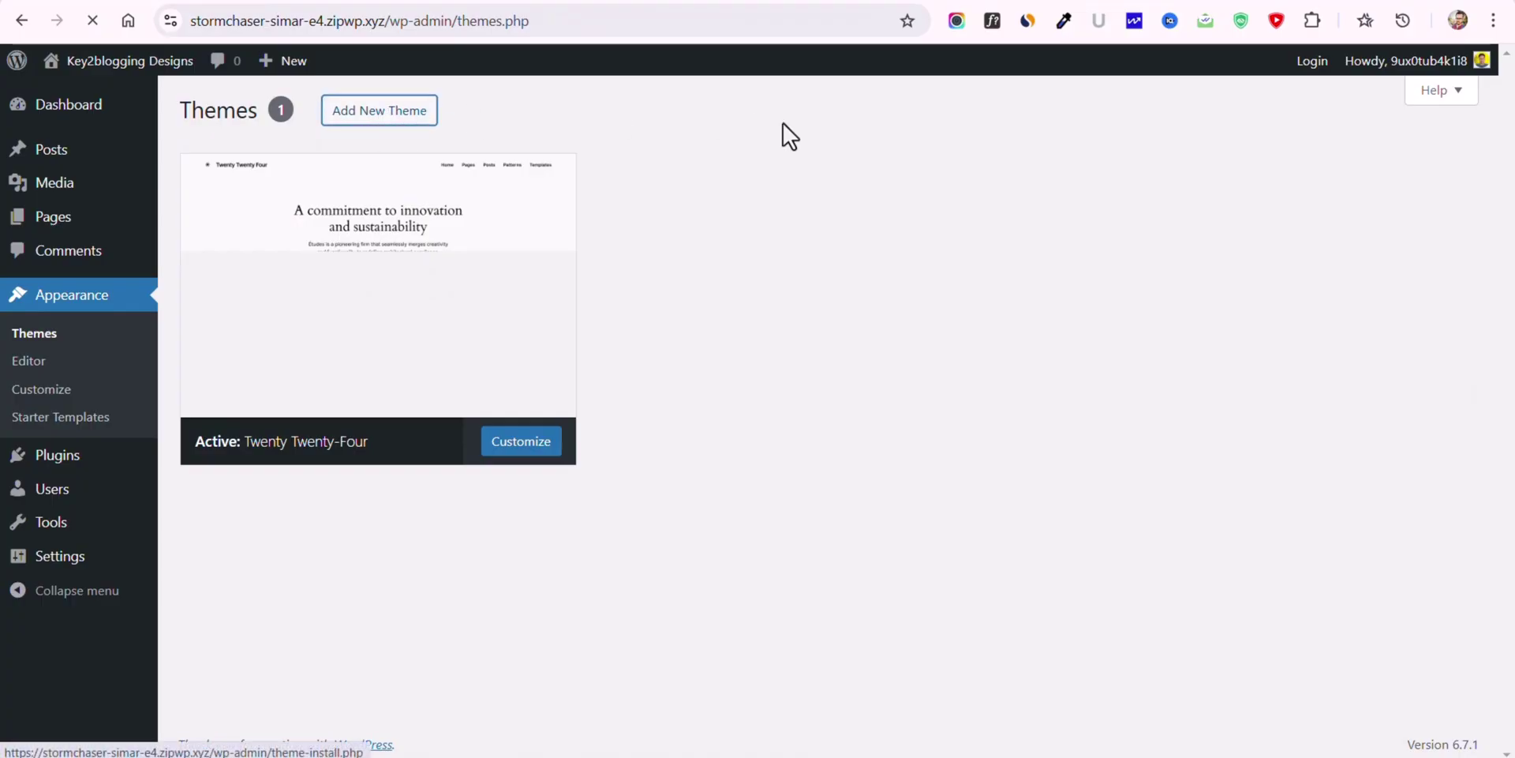
{"action": "left_click", "coordinate": [440, 502]}
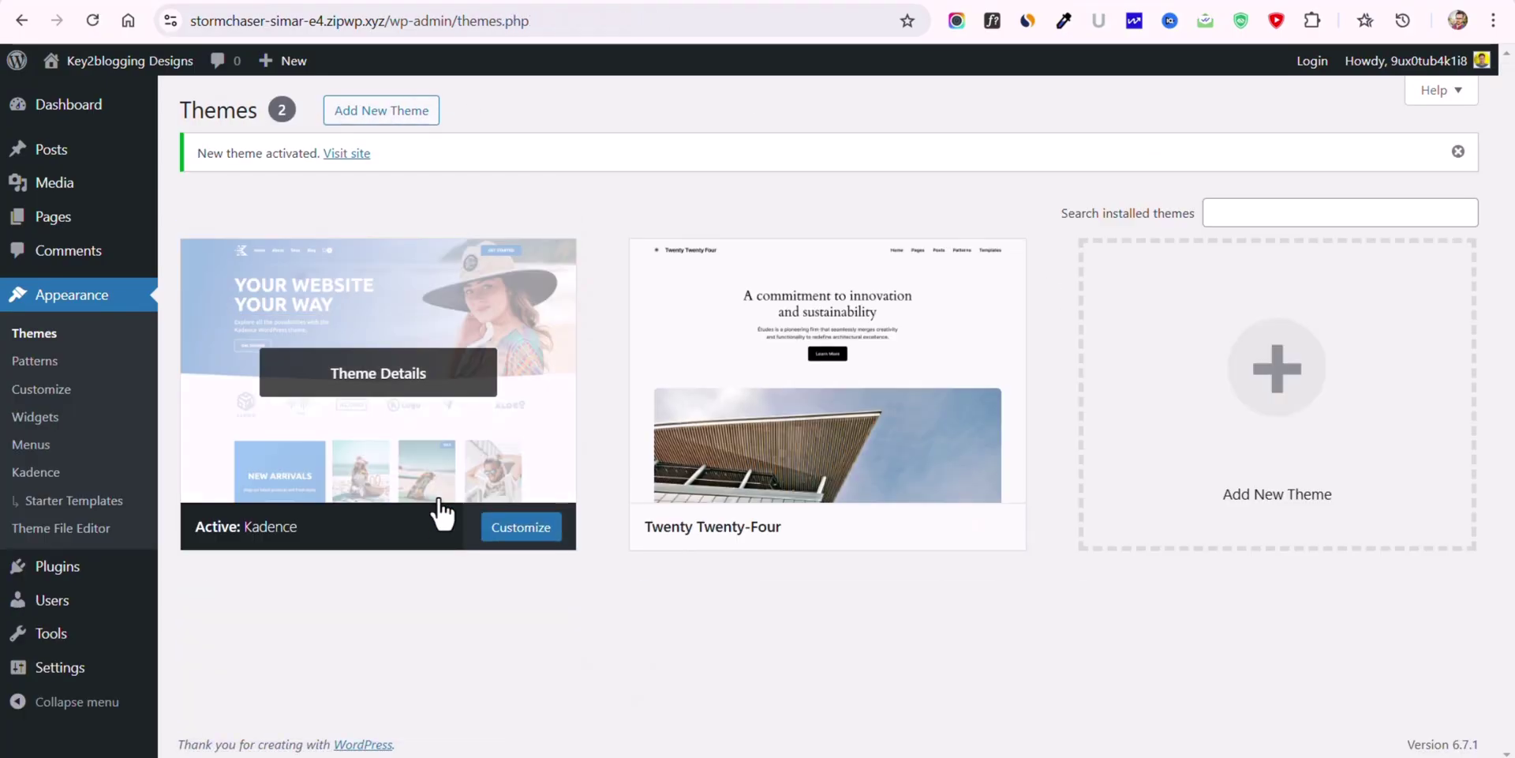
- Open the Kadence starter templates, filter them to Free Only, and select the Design Course template
{"action": "left_click", "coordinate": [34, 473]}
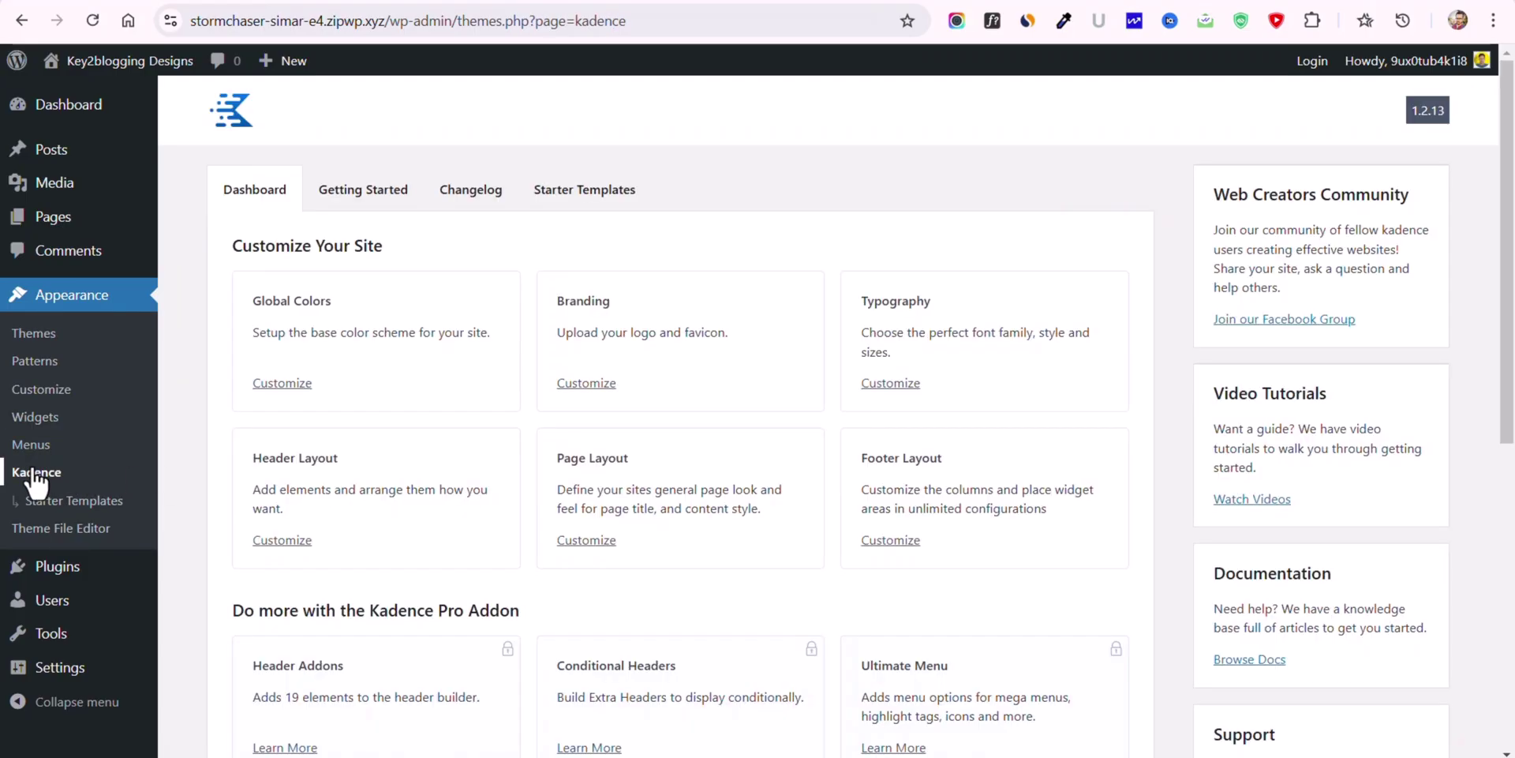
{"action": "left_click", "coordinate": [581, 196]}
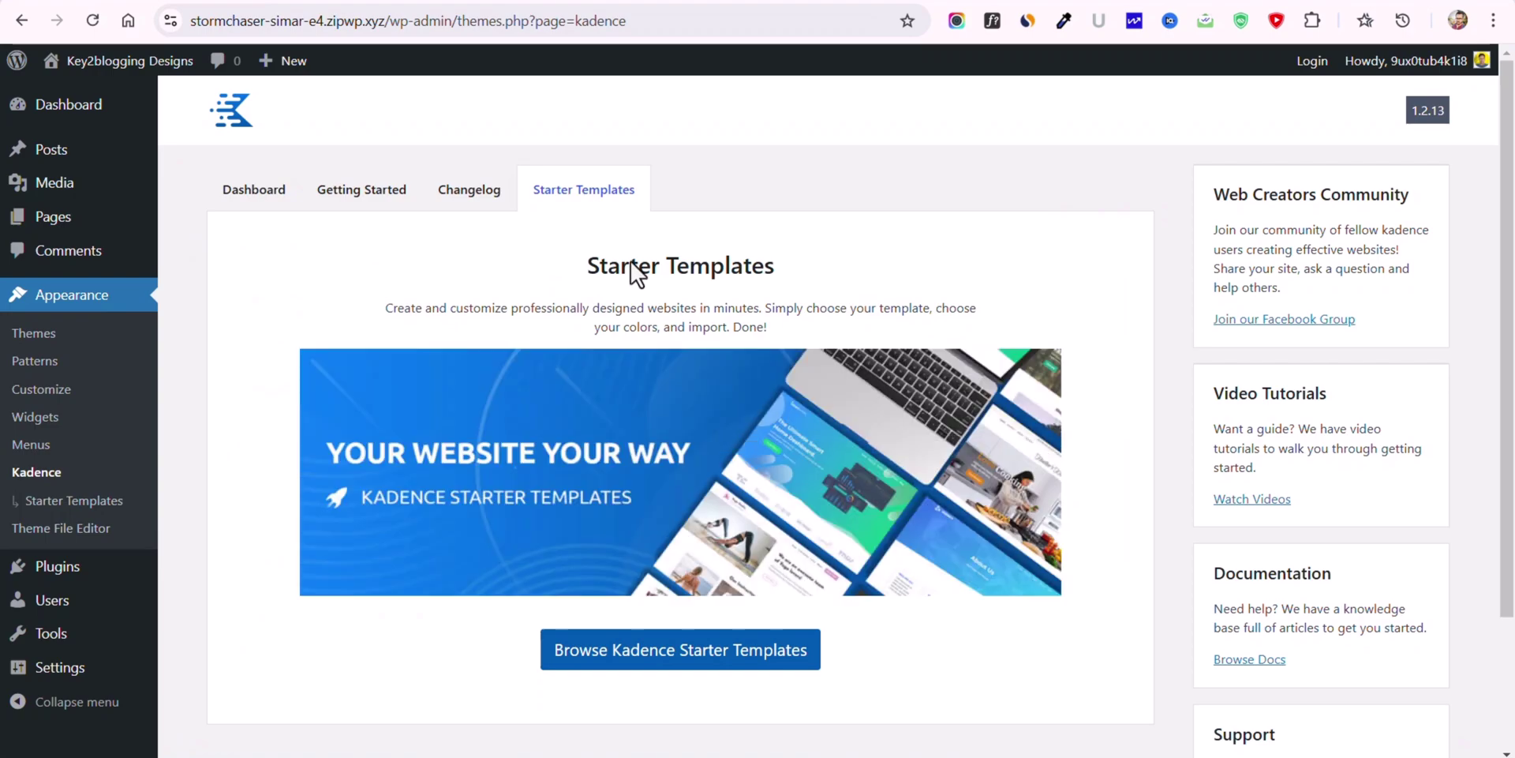
{"action": "left_click", "coordinate": [653, 677]}
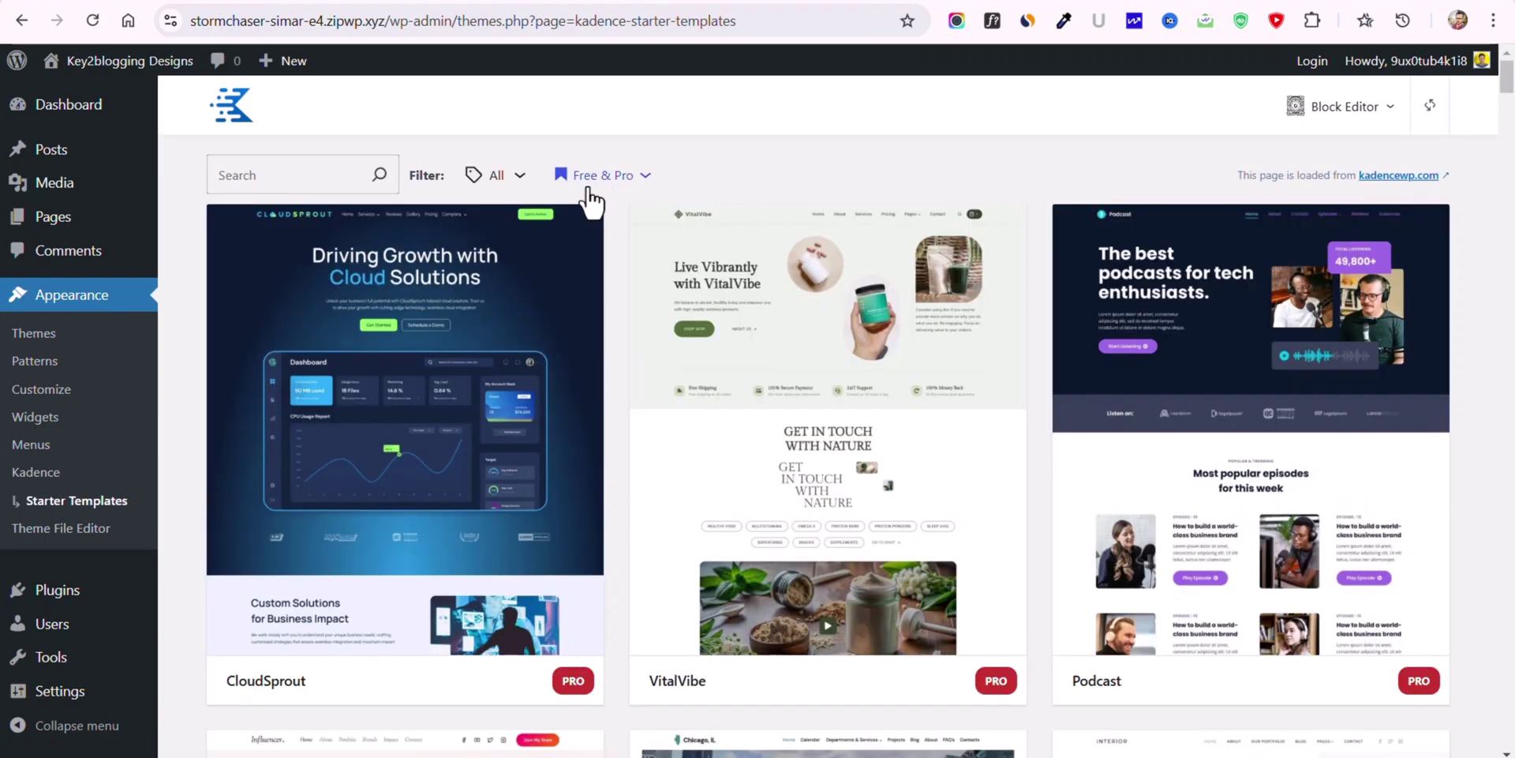
{"action": "left_click", "coordinate": [589, 188]}
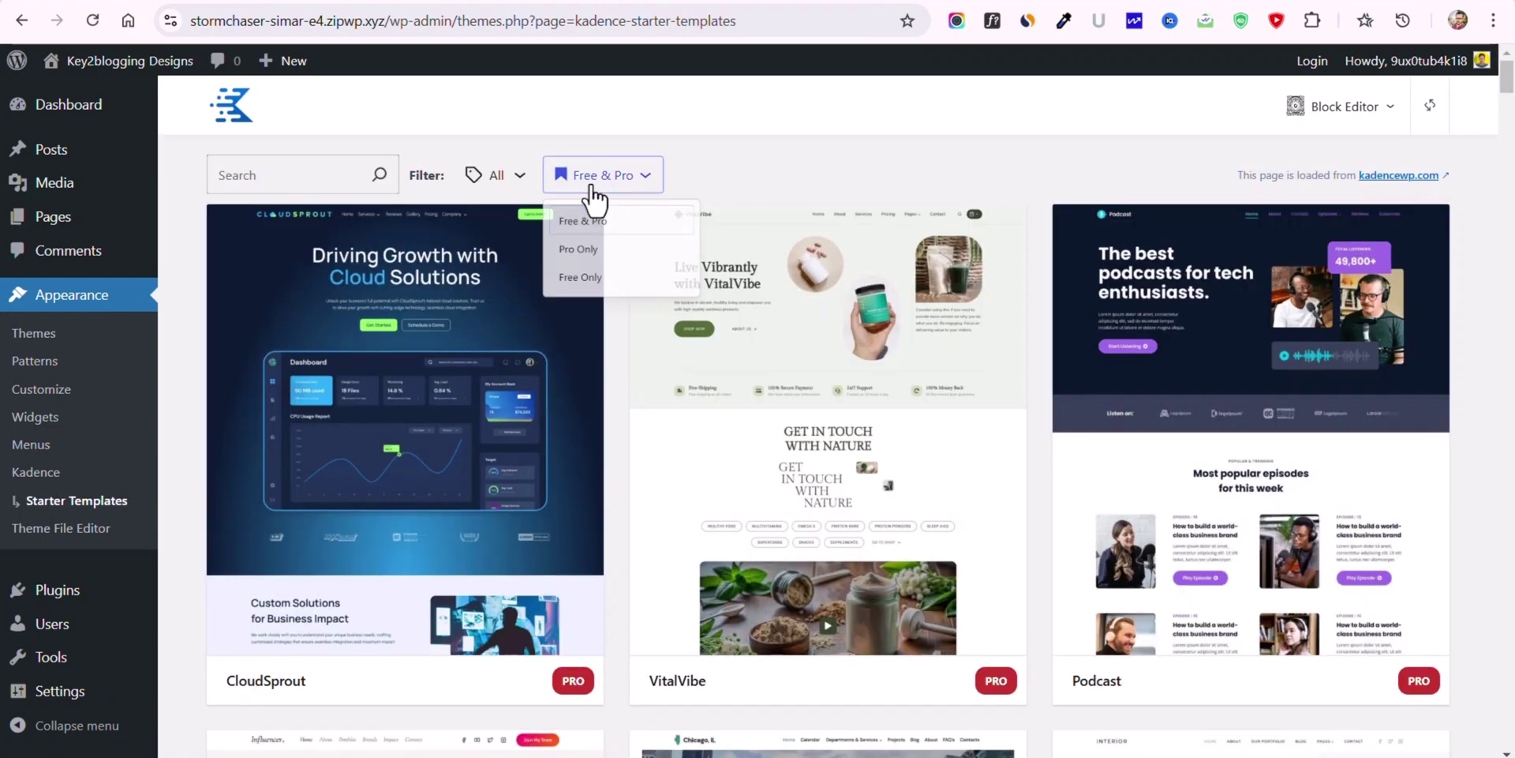
{"action": "left_click", "coordinate": [604, 307]}
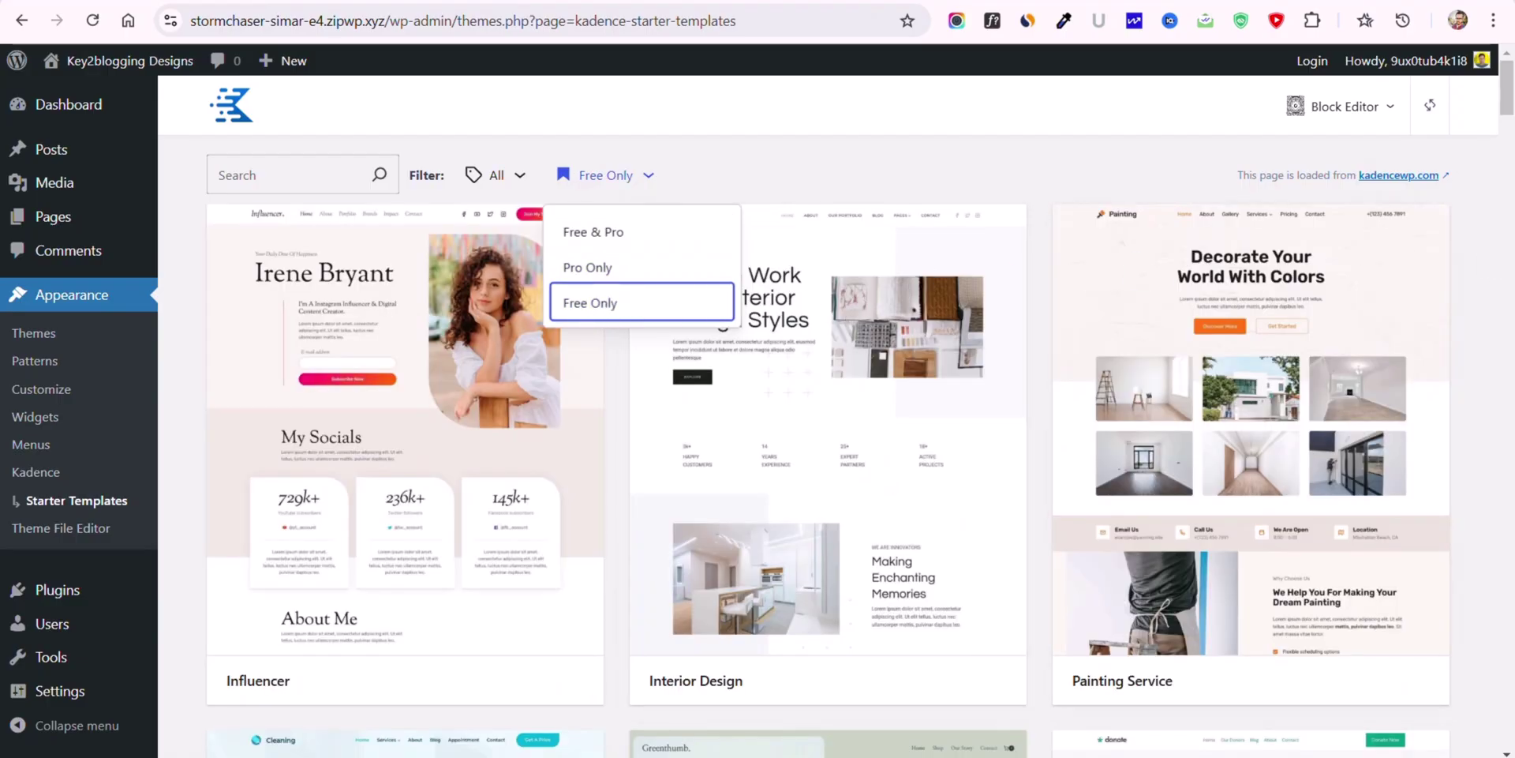
{"action": "scroll", "coordinate": [1499, 442], "scroll_direction": "down", "scroll_amount": 15}
{"action": "scroll", "coordinate": [1503, 477], "scroll_direction": "down", "scroll_amount": 15}
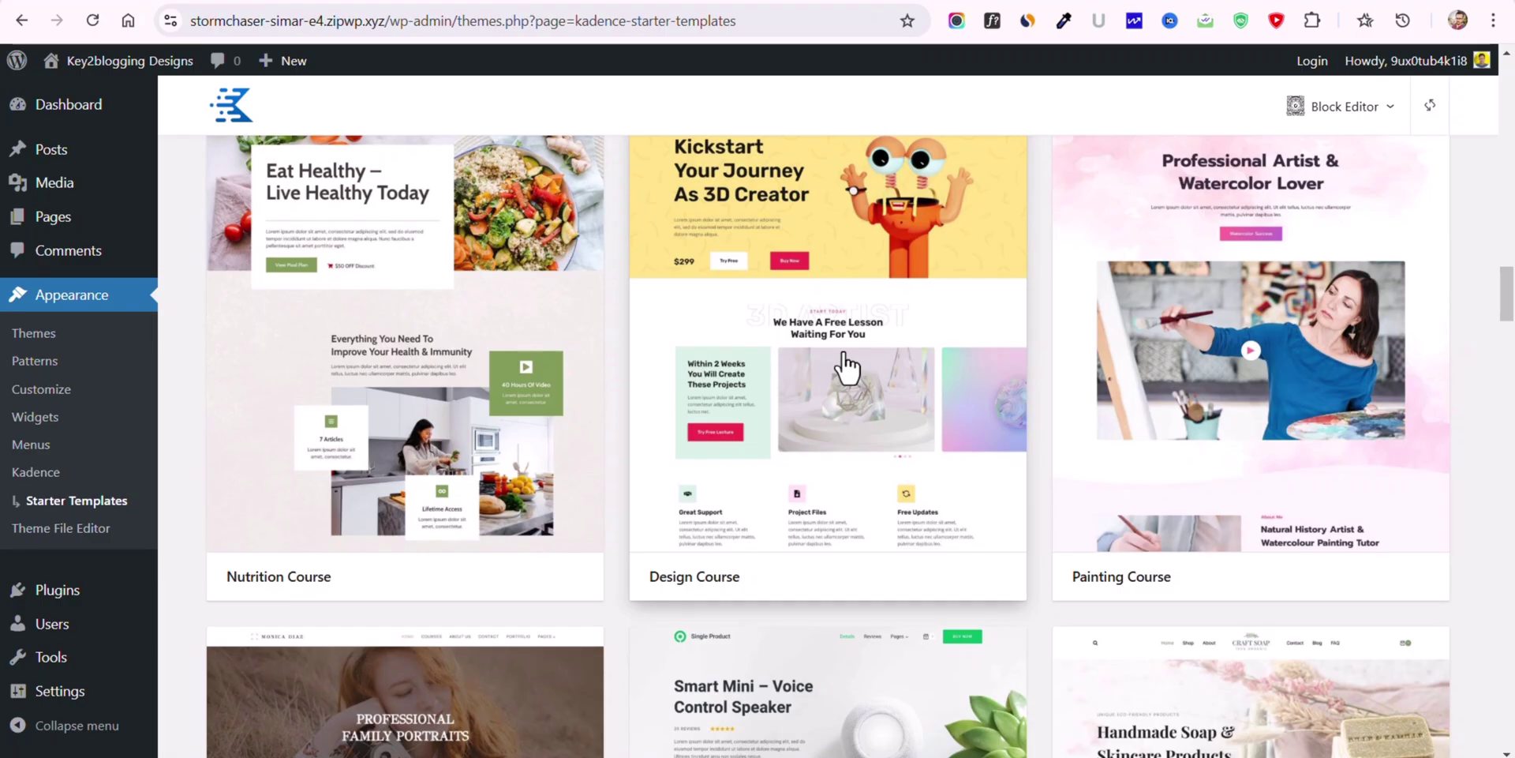
{"action": "left_click", "coordinate": [846, 367]}
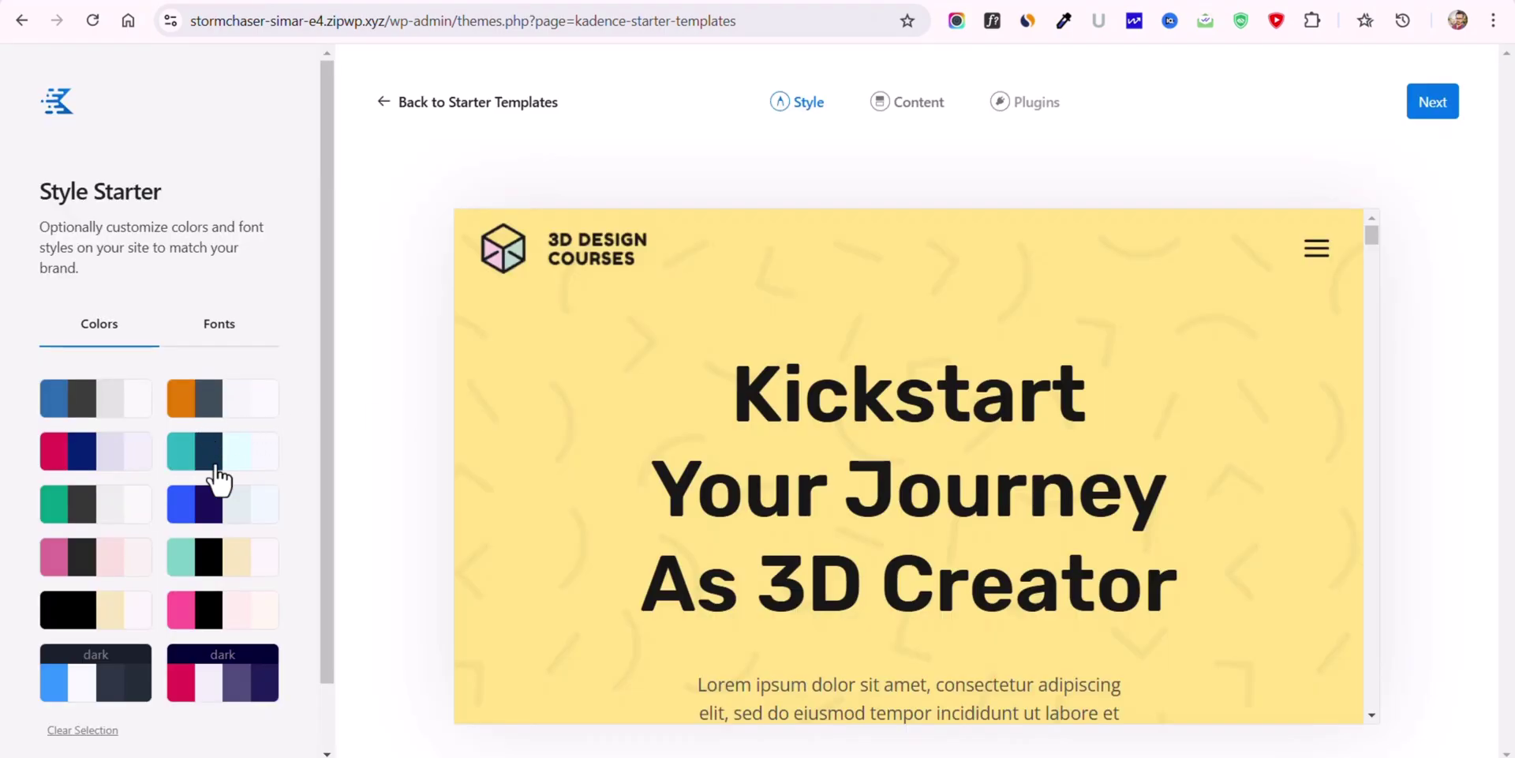
- Apply the teal and navy colour palette to the Design Course template and import the full site with the preselected plugins
{"action": "left_click", "coordinate": [219, 477]}
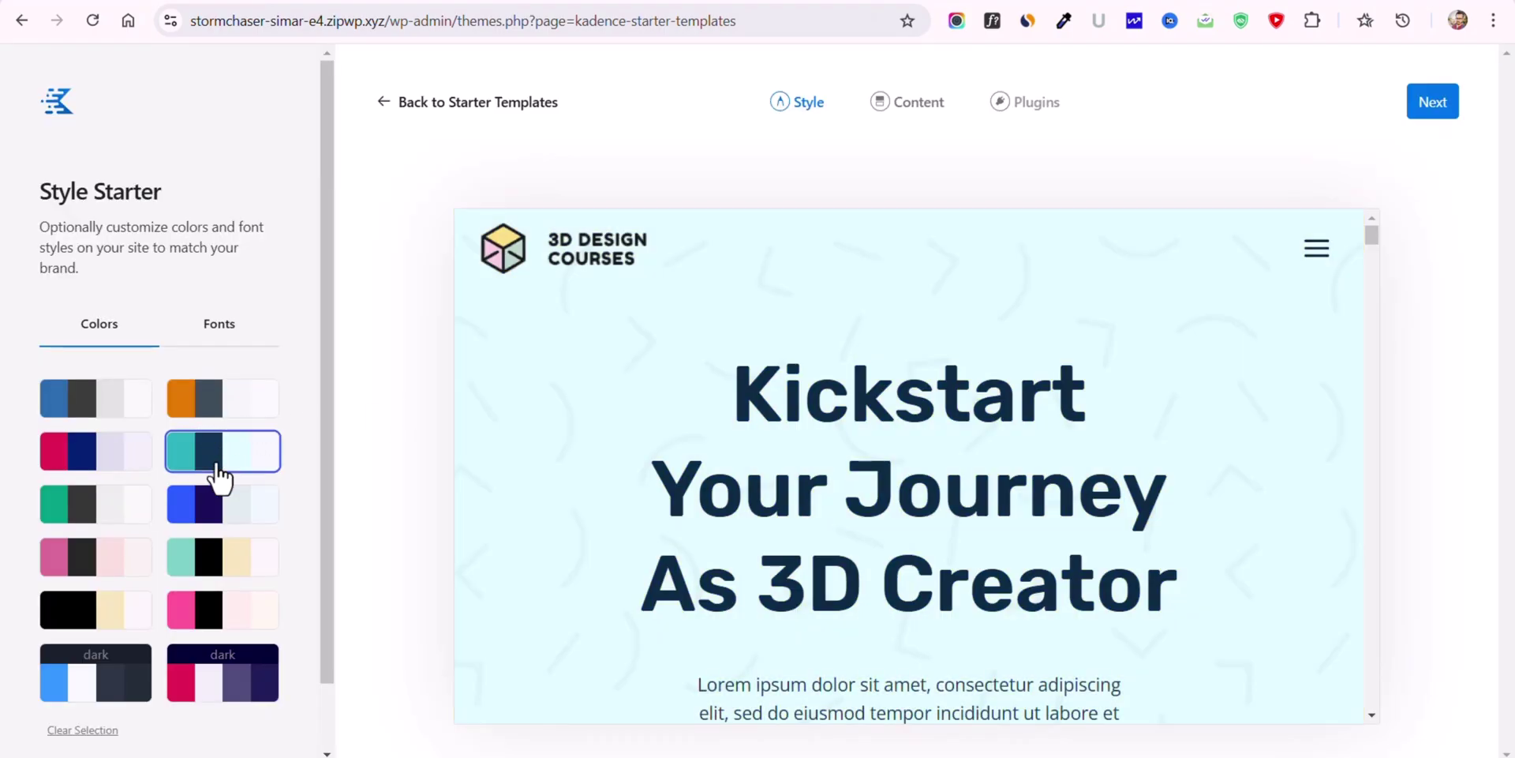
{"action": "scroll", "coordinate": [1002, 423], "scroll_direction": "down", "scroll_amount": 7}
{"action": "scroll", "coordinate": [1119, 430], "scroll_direction": "up", "scroll_amount": 7}
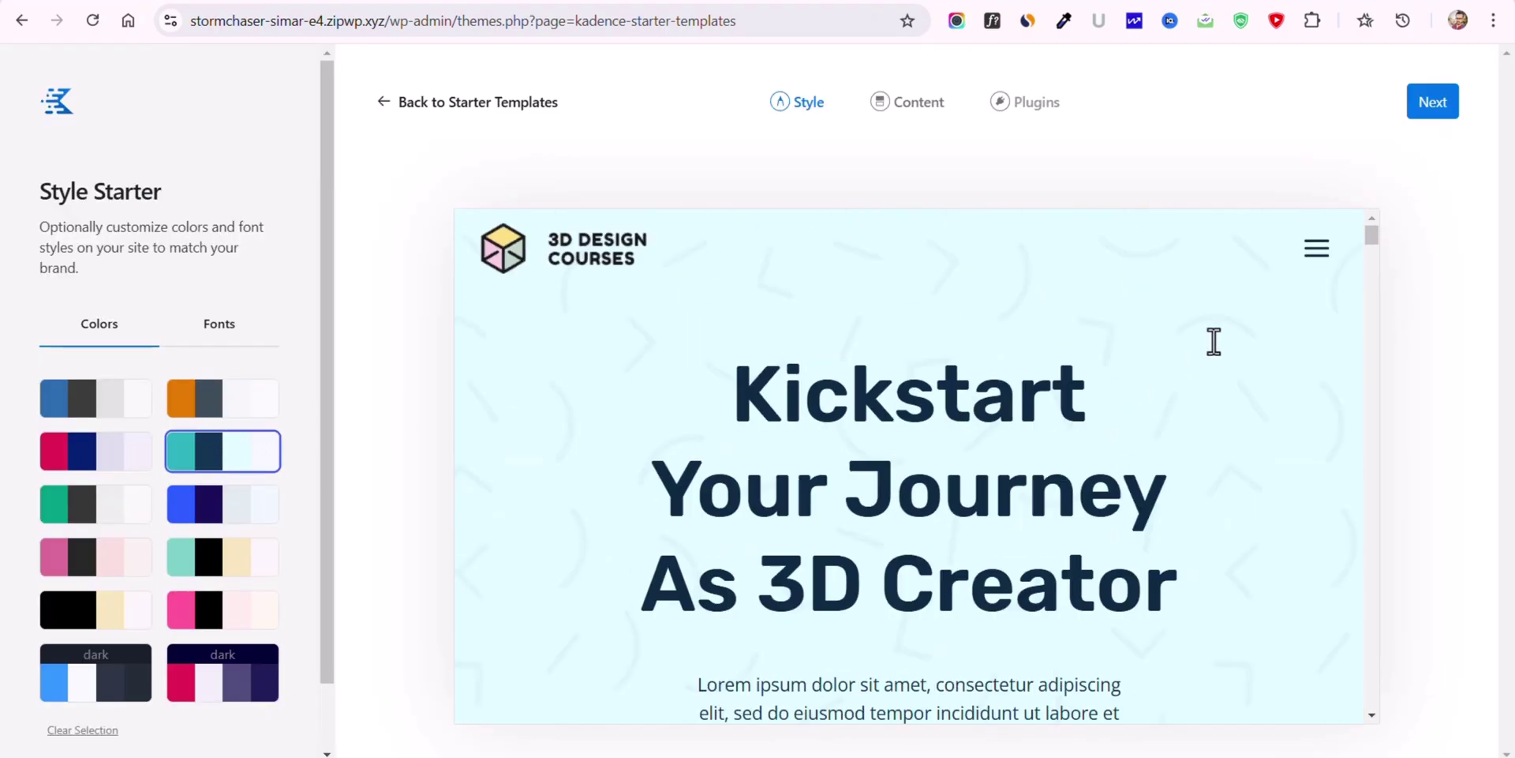
{"action": "left_click", "coordinate": [1424, 107]}
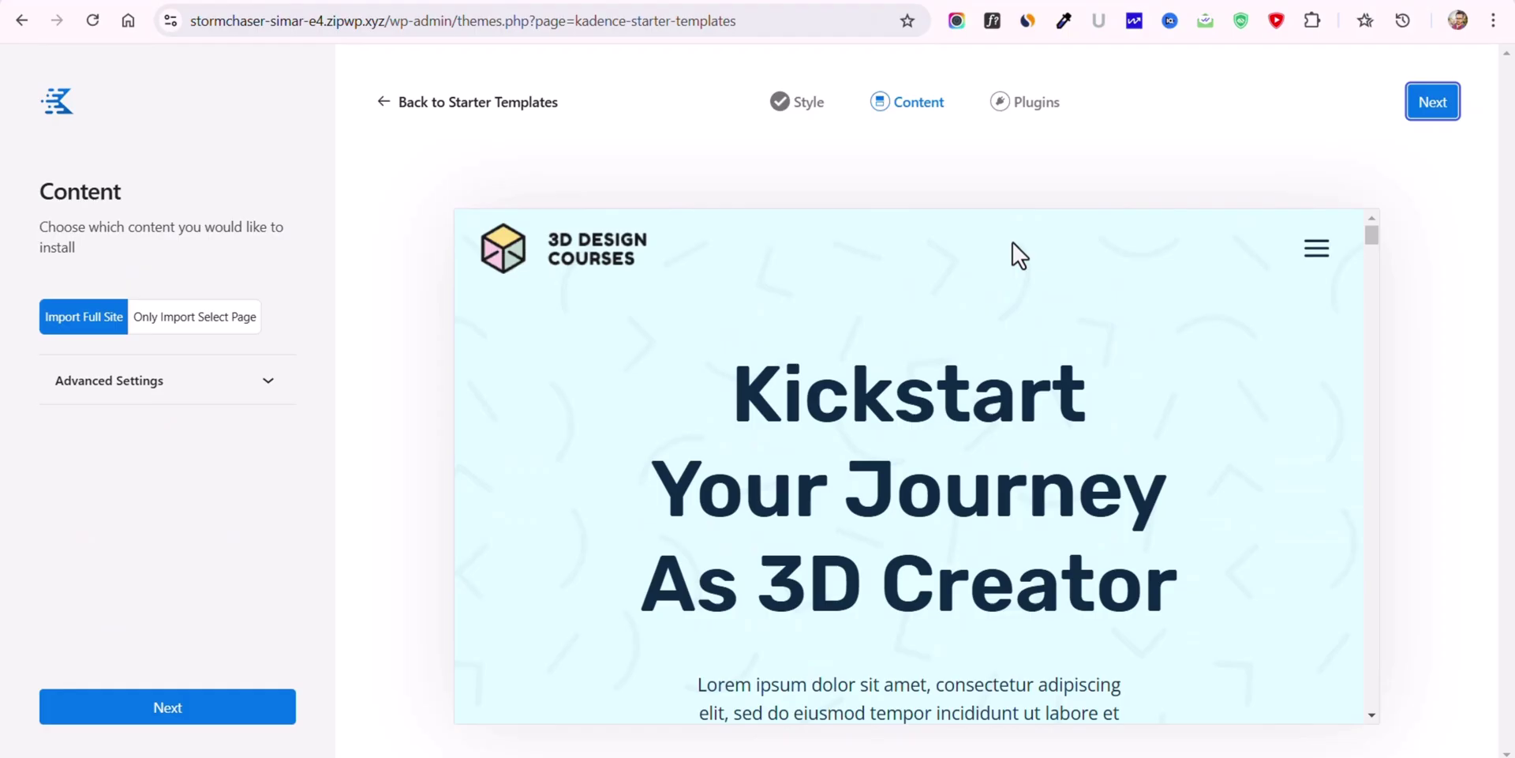
{"action": "left_click", "coordinate": [1444, 107]}
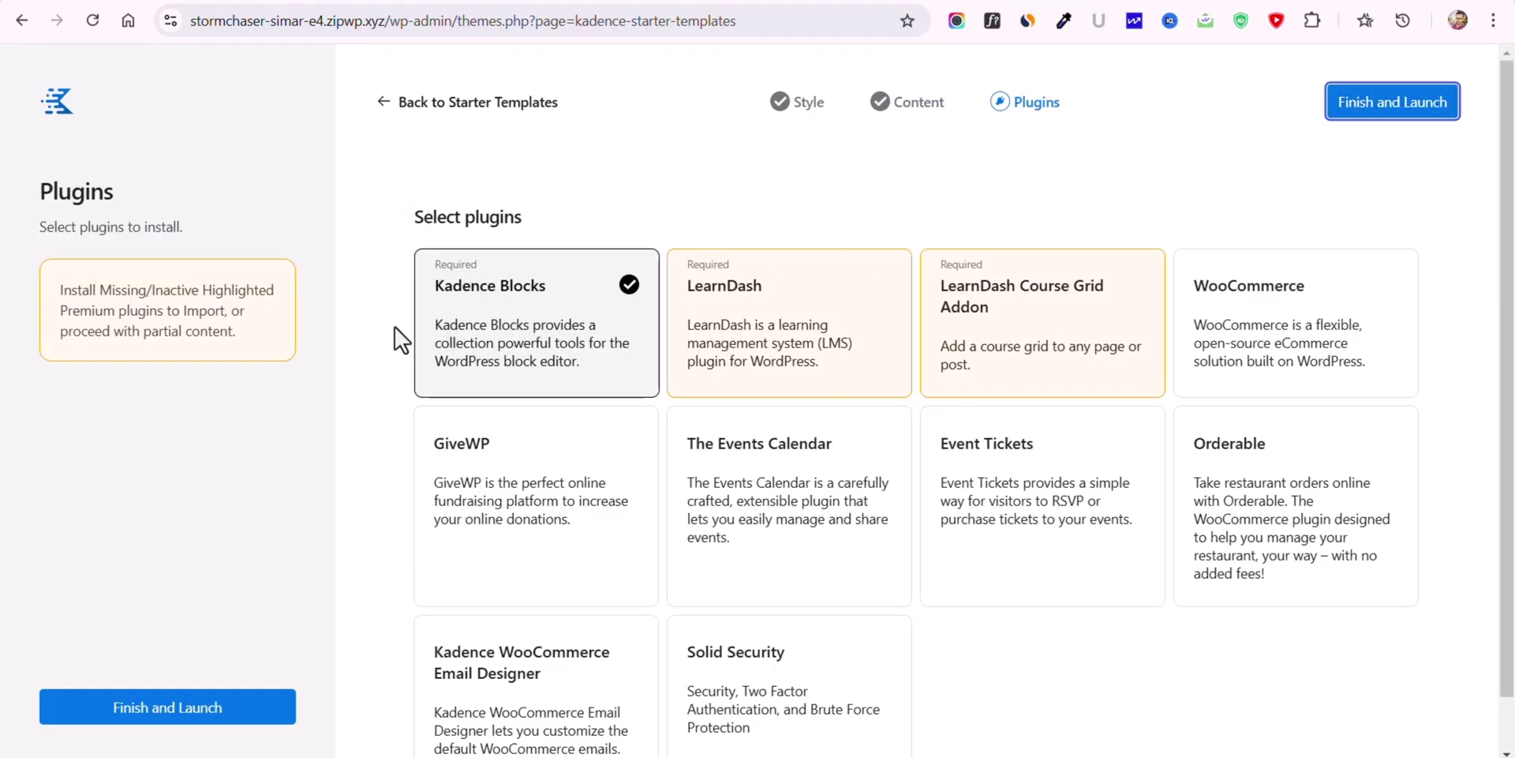
{"action": "left_click", "coordinate": [1409, 110]}
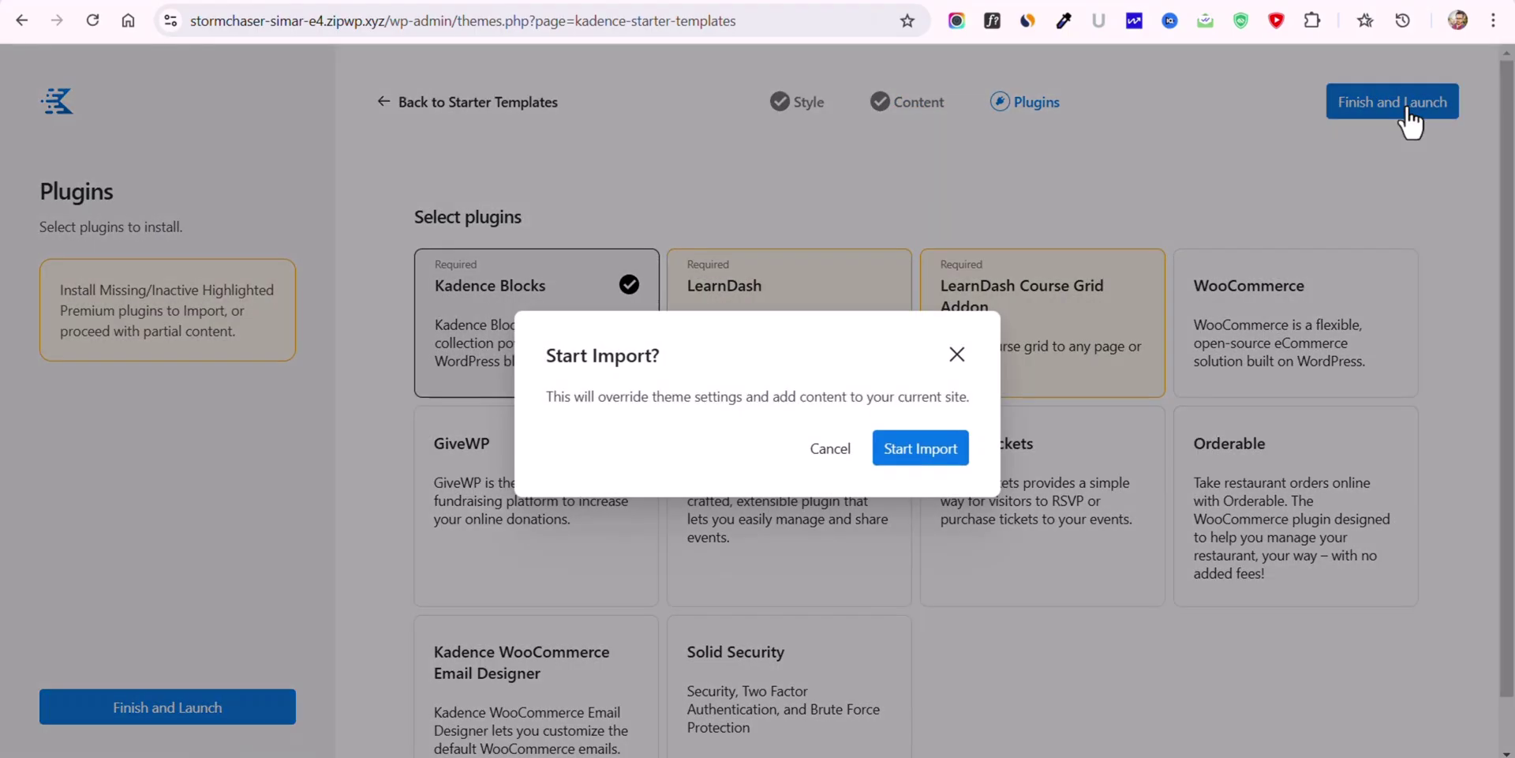
{"action": "left_click", "coordinate": [931, 452]}
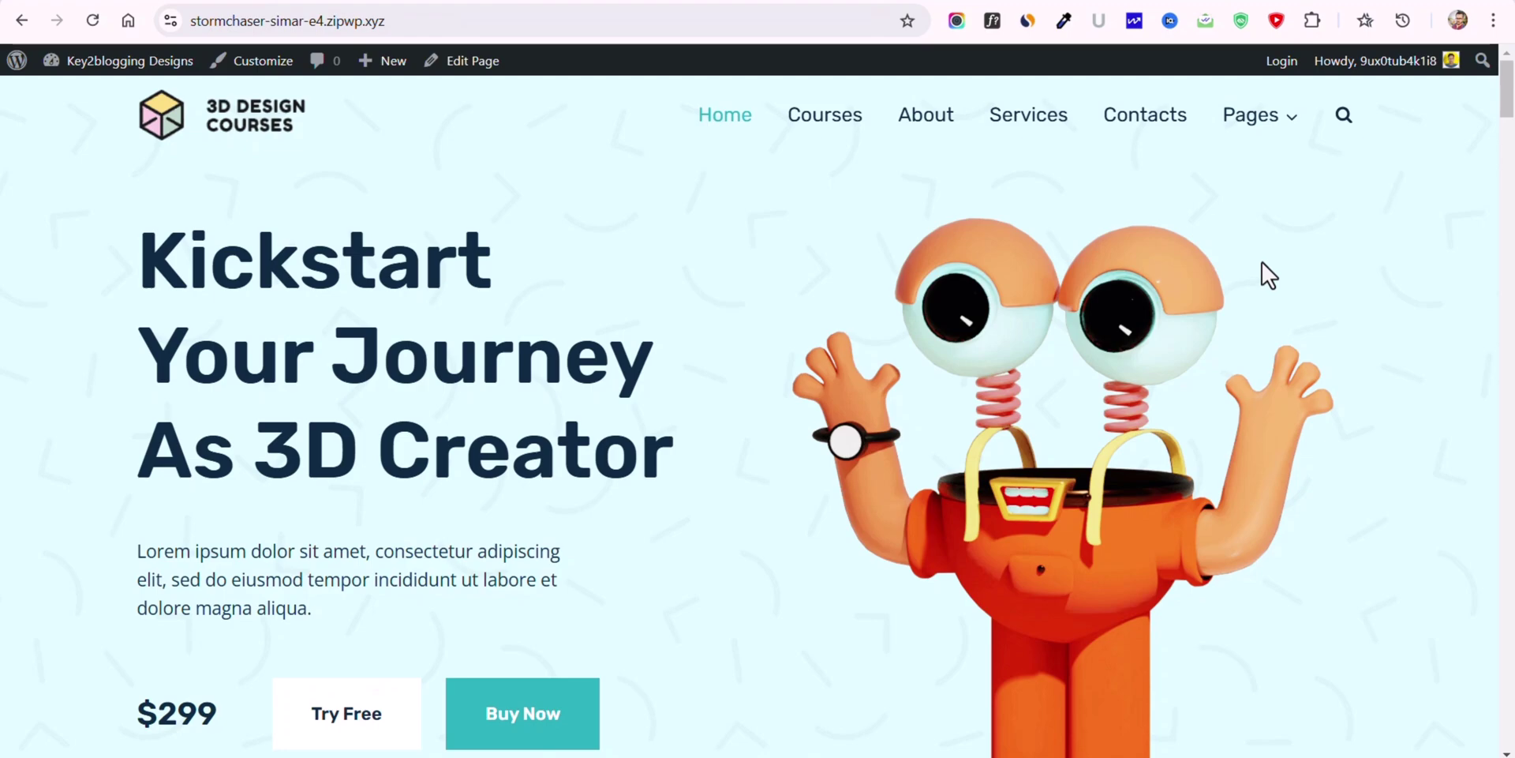
- Switch back to the ZipWP blueprints list and regenerate the Key2blogging Designs blueprint with the latest site changes
{"action": "left_click", "coordinate": [314, 3]}
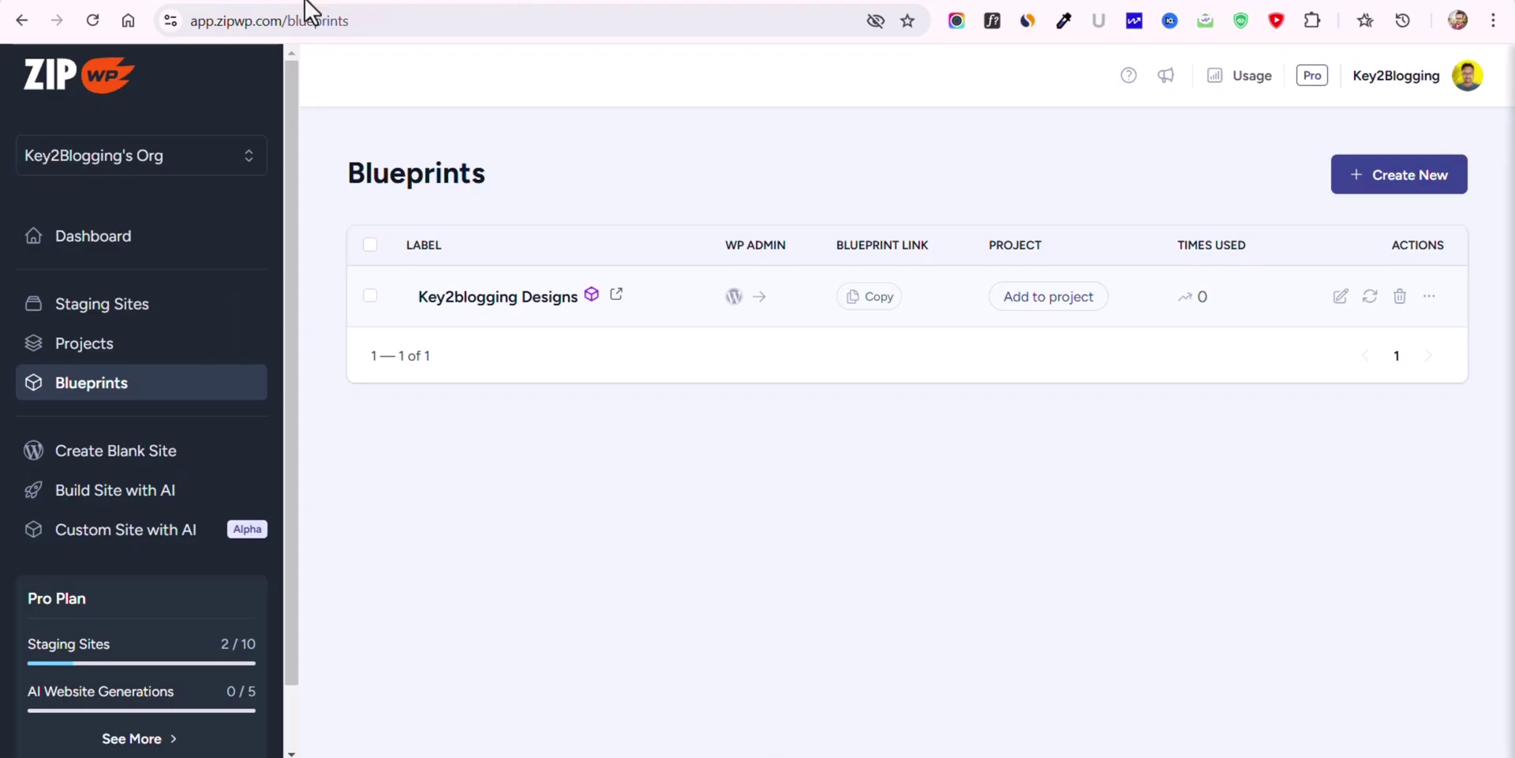
{"action": "left_click", "coordinate": [1371, 297]}
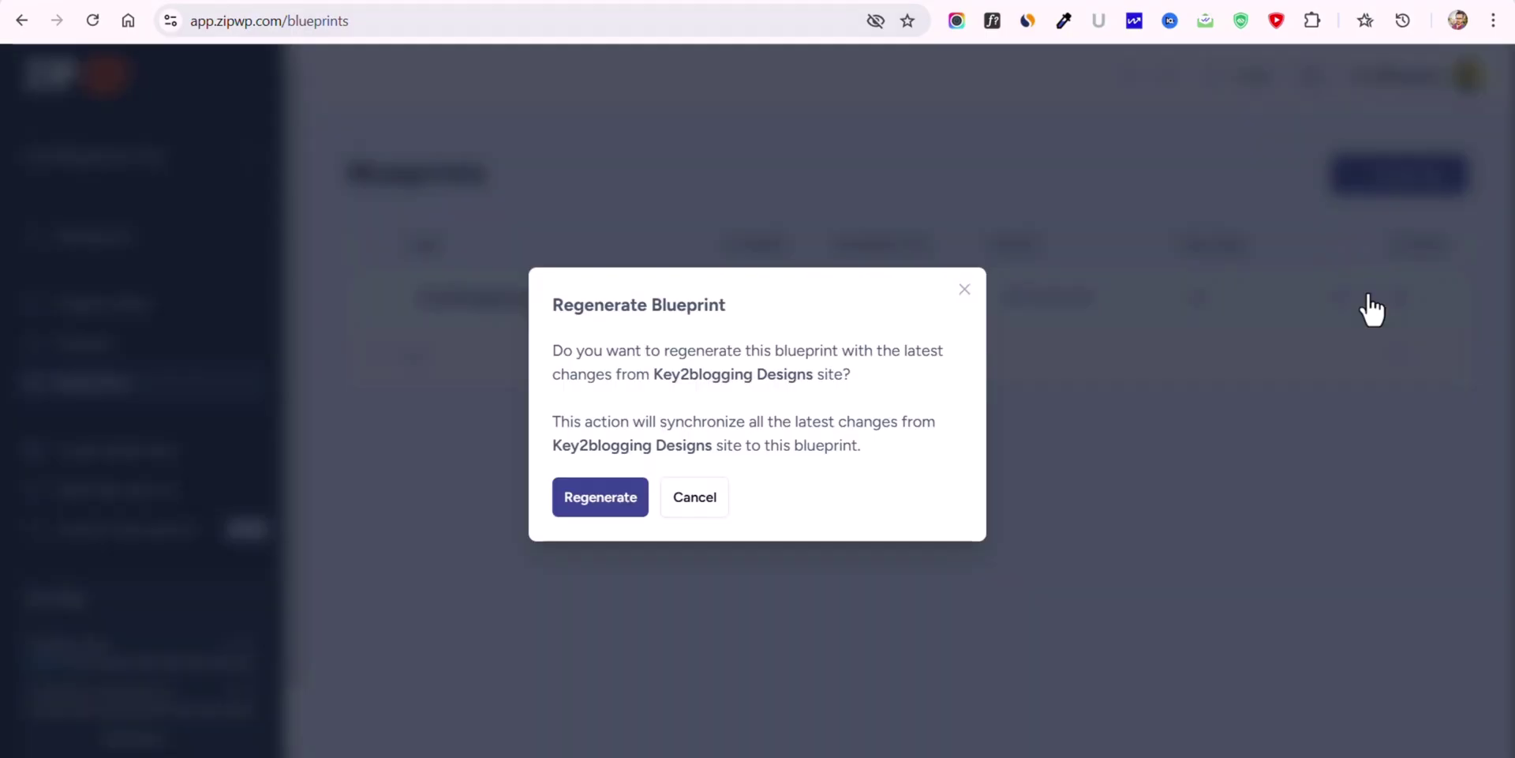
{"action": "left_click", "coordinate": [599, 506]}
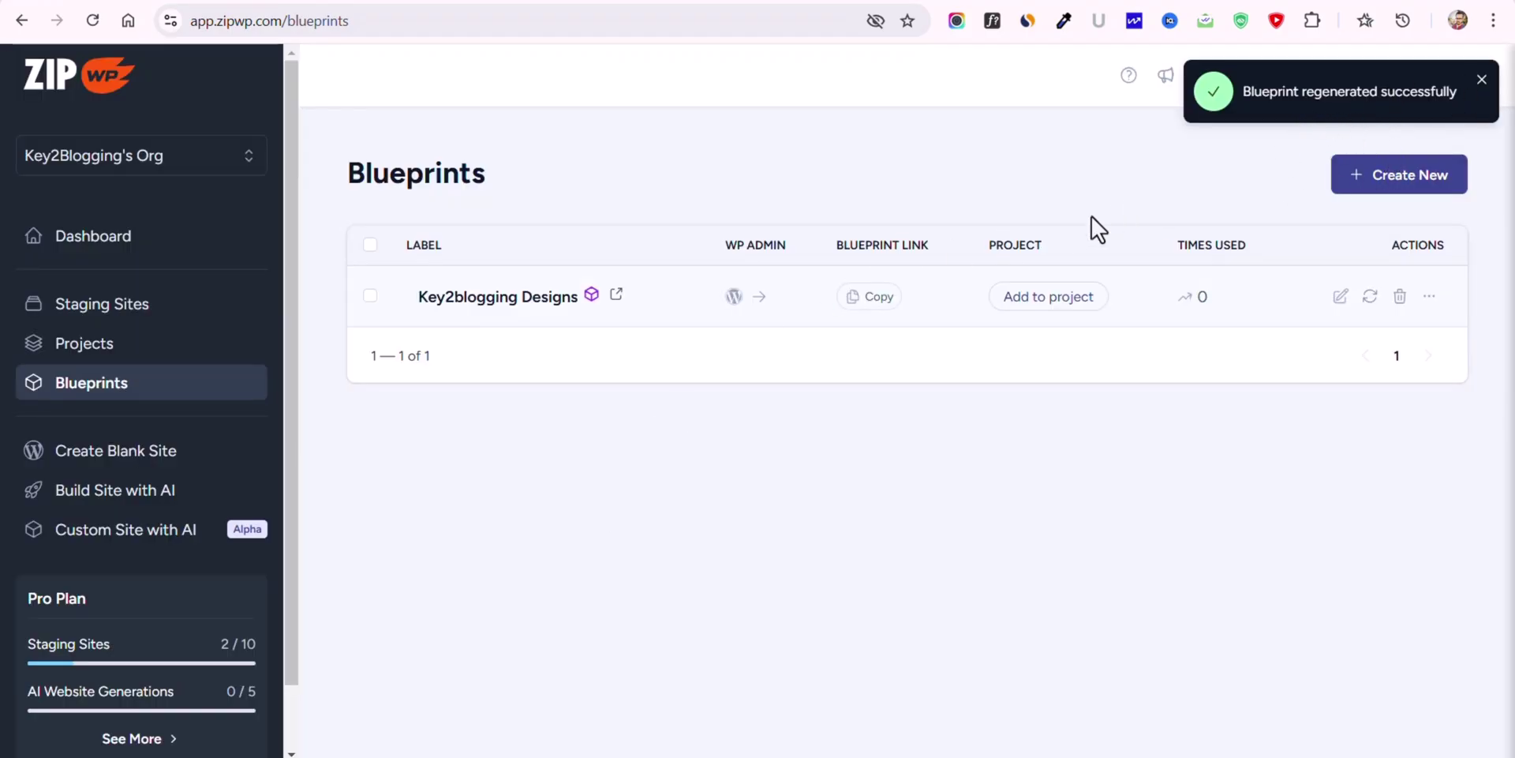
- Copy the Key2blogging Designs blueprint link and open it in a new Incognito window
{"action": "left_click", "coordinate": [853, 303]}
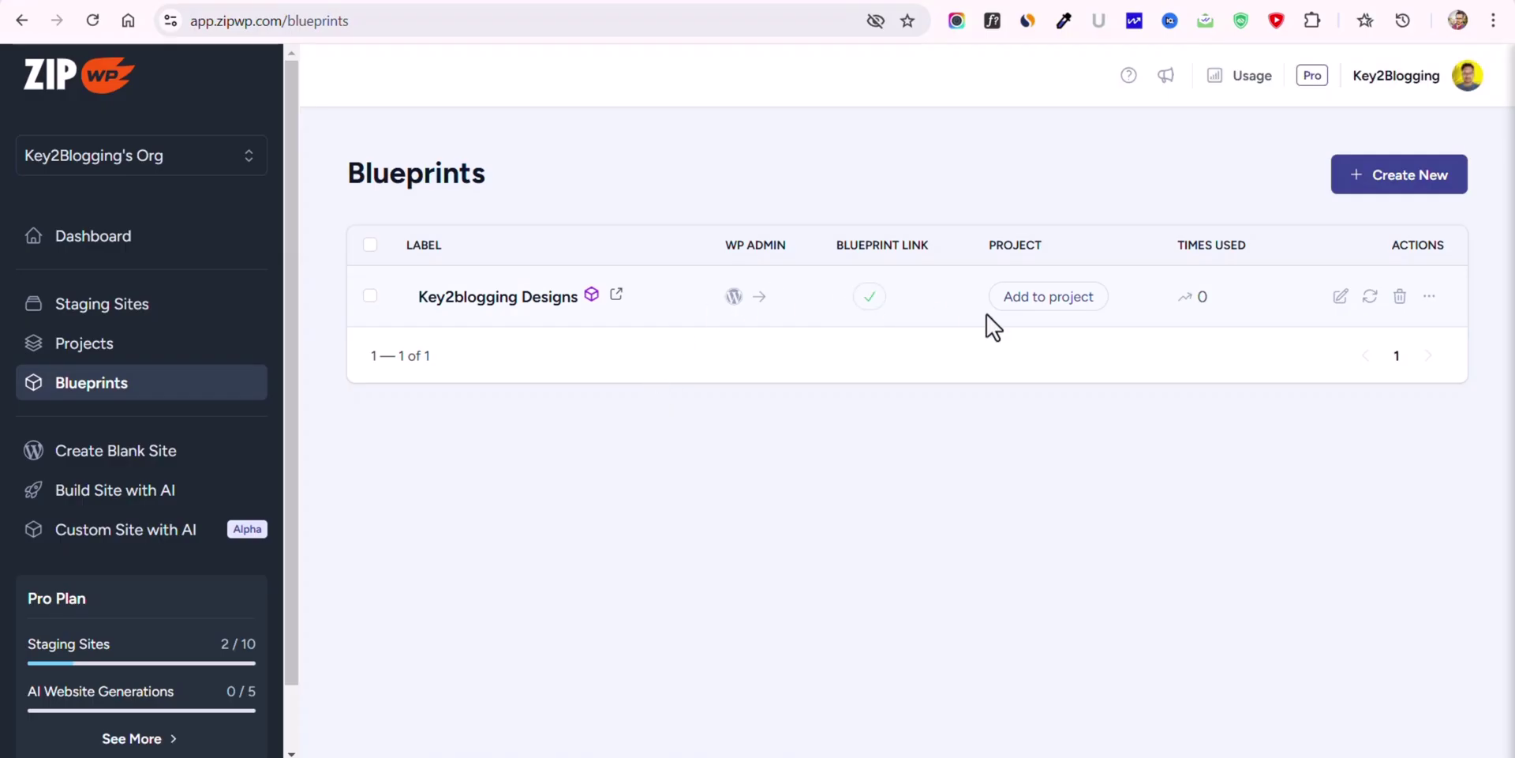
{"action": "left_click", "coordinate": [1493, 21]}
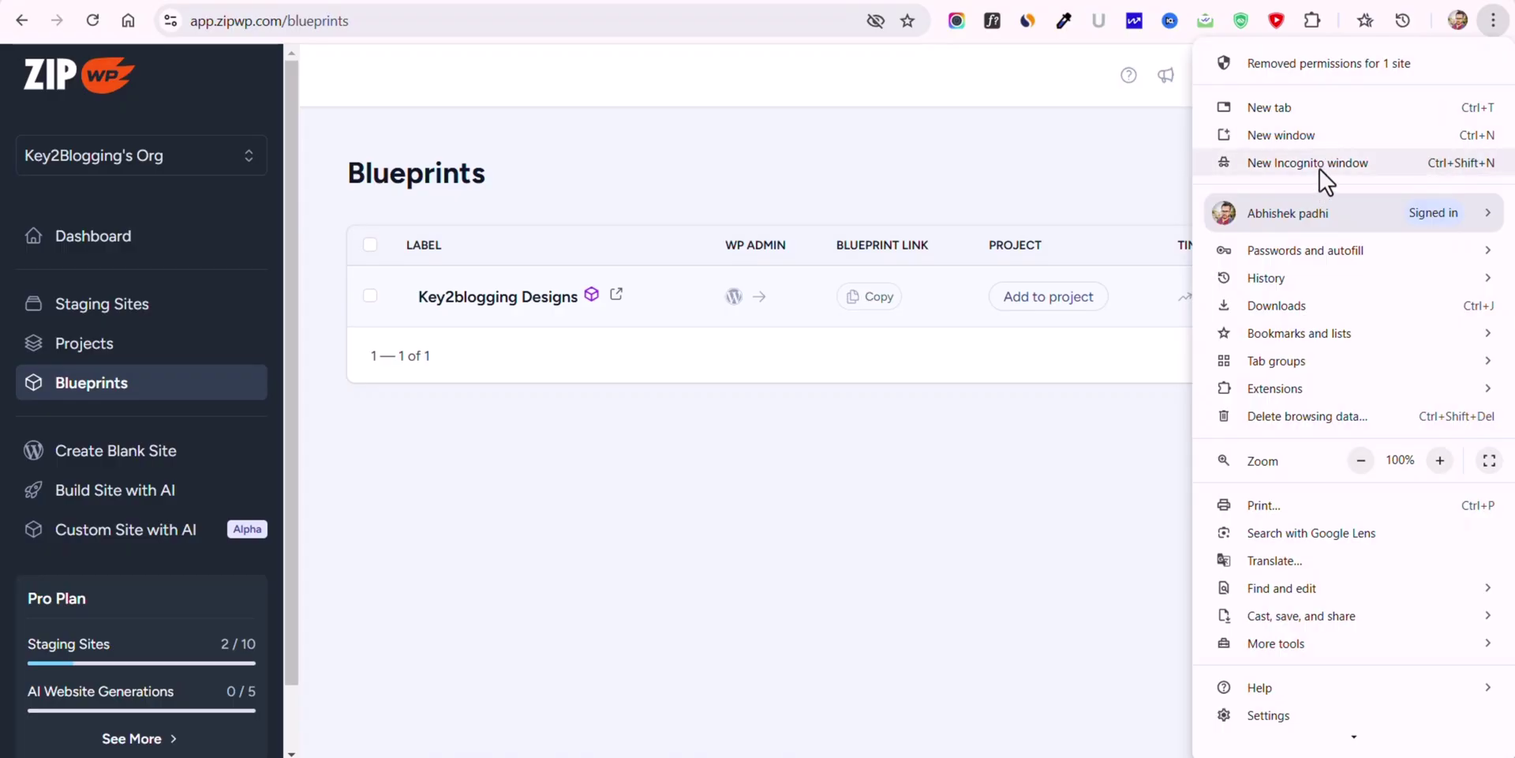
{"action": "key", "text": "Escape"}
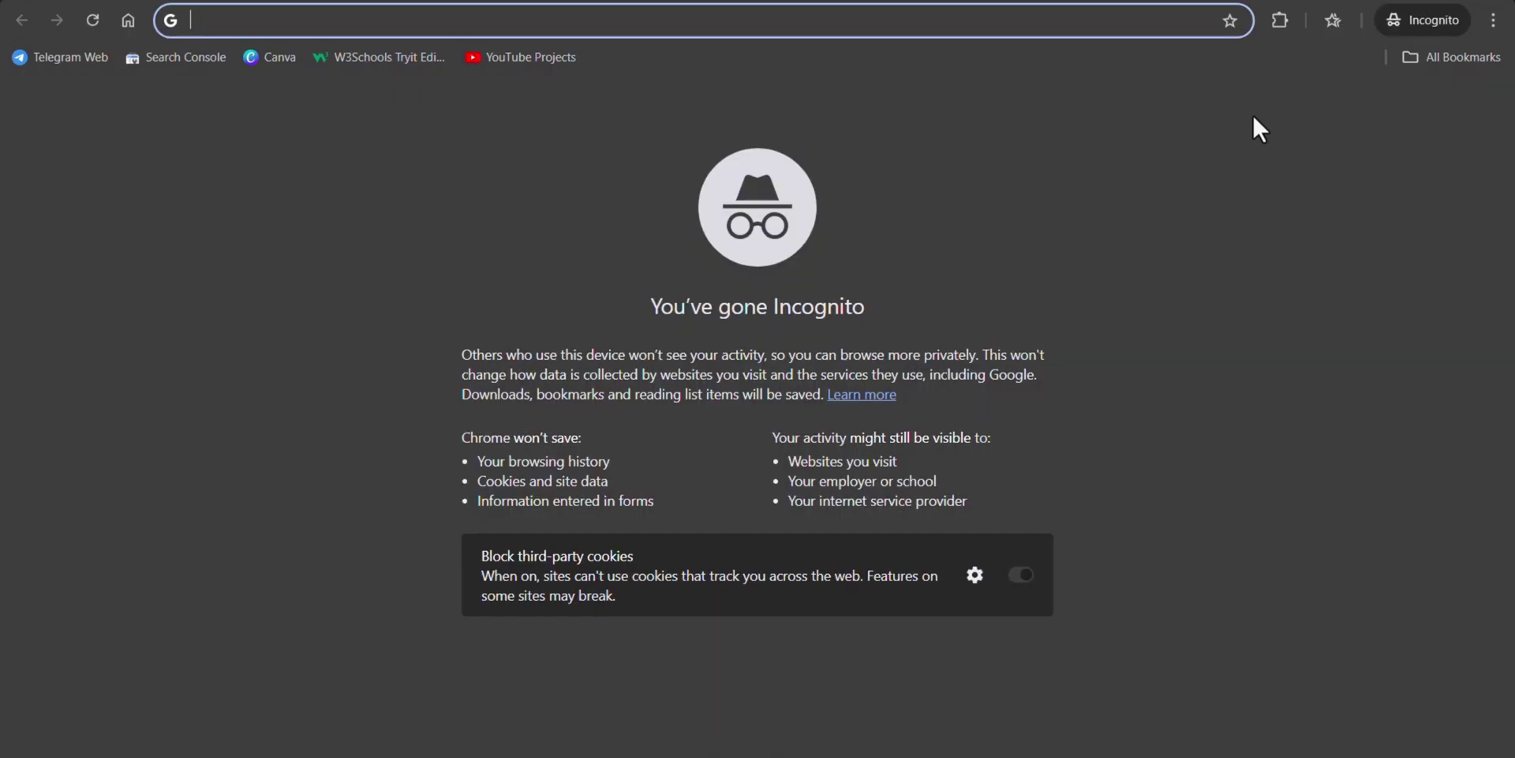
{"action": "key", "text": "ctrl+v"}
{"action": "key", "text": "Return"}
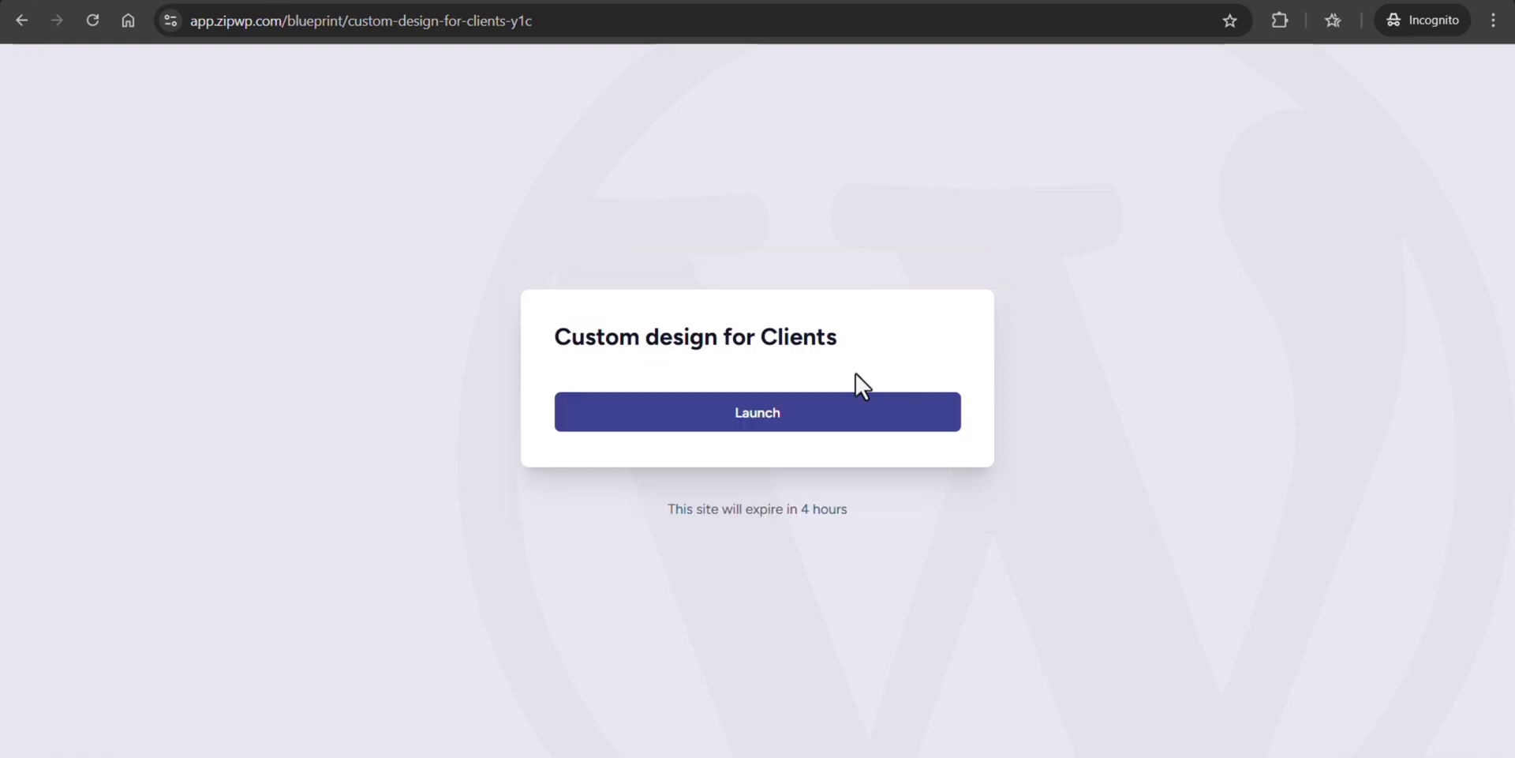
- Launch a site from the blueprint, dismiss the notice offering more time, and view the site's front end
{"action": "left_click", "coordinate": [768, 412]}
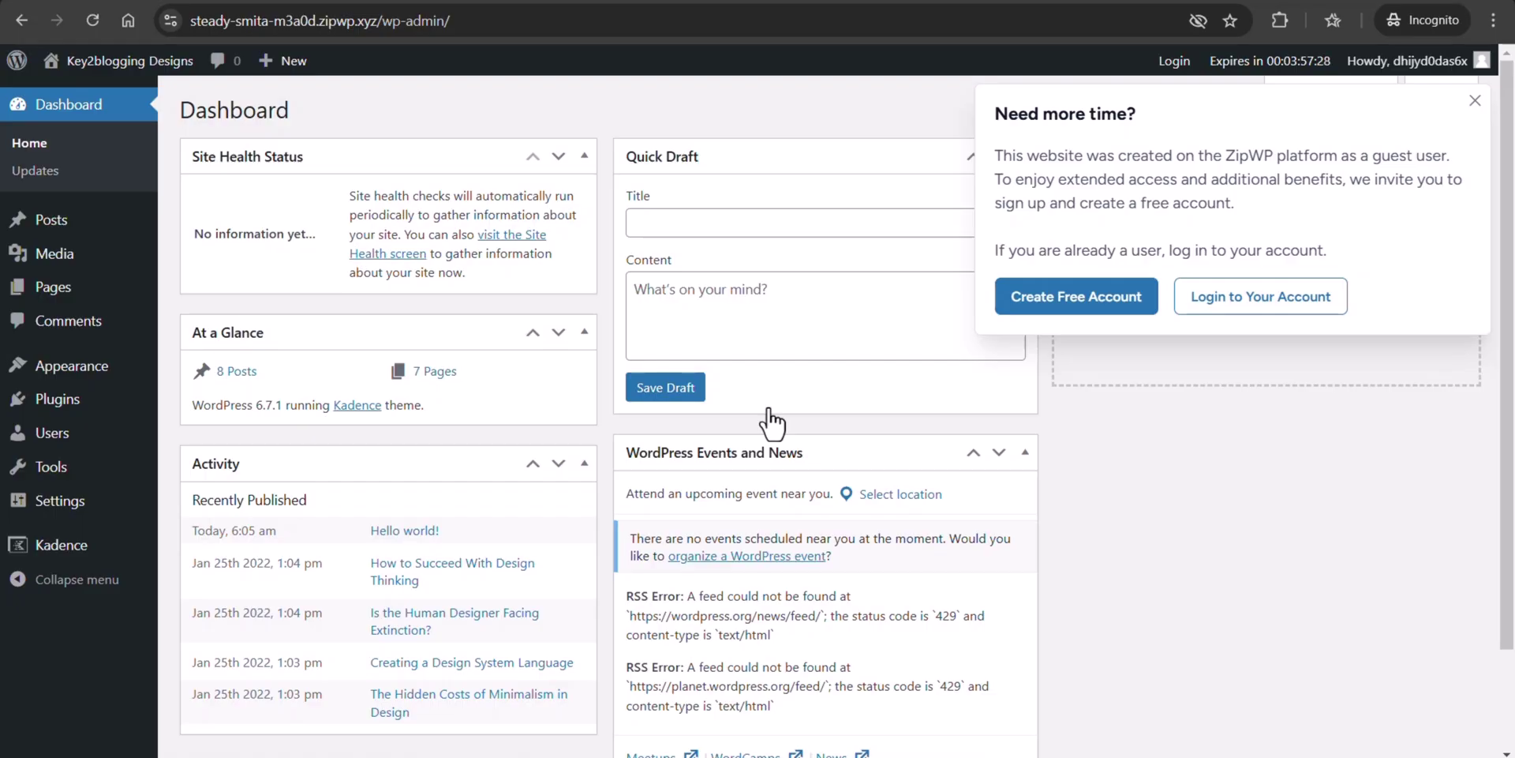
{"action": "left_click", "coordinate": [1473, 104]}
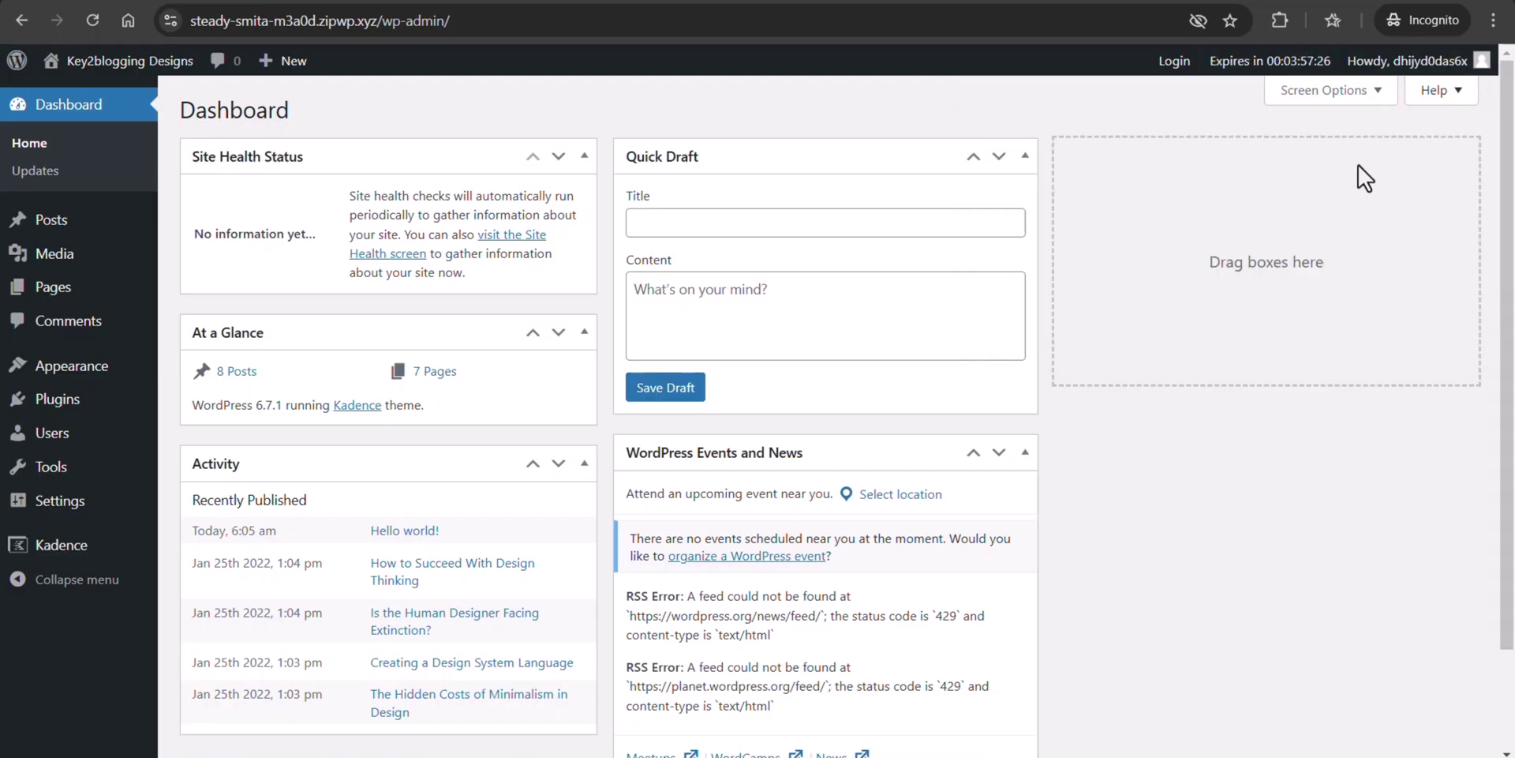
{"action": "left_click", "coordinate": [88, 96]}
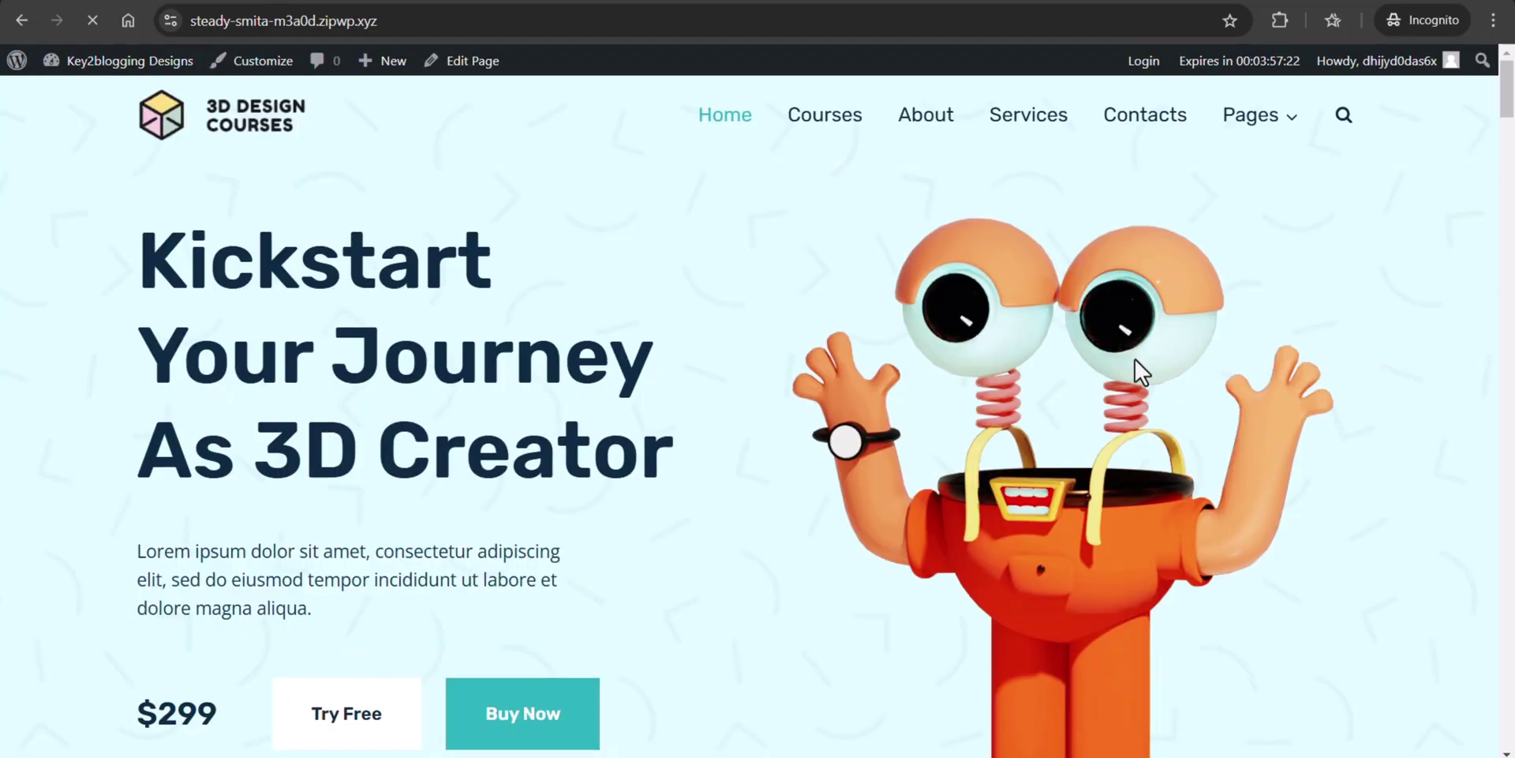
{"action": "left_click_drag", "start_coordinate": [1505, 88], "coordinate": [1508, 31]}
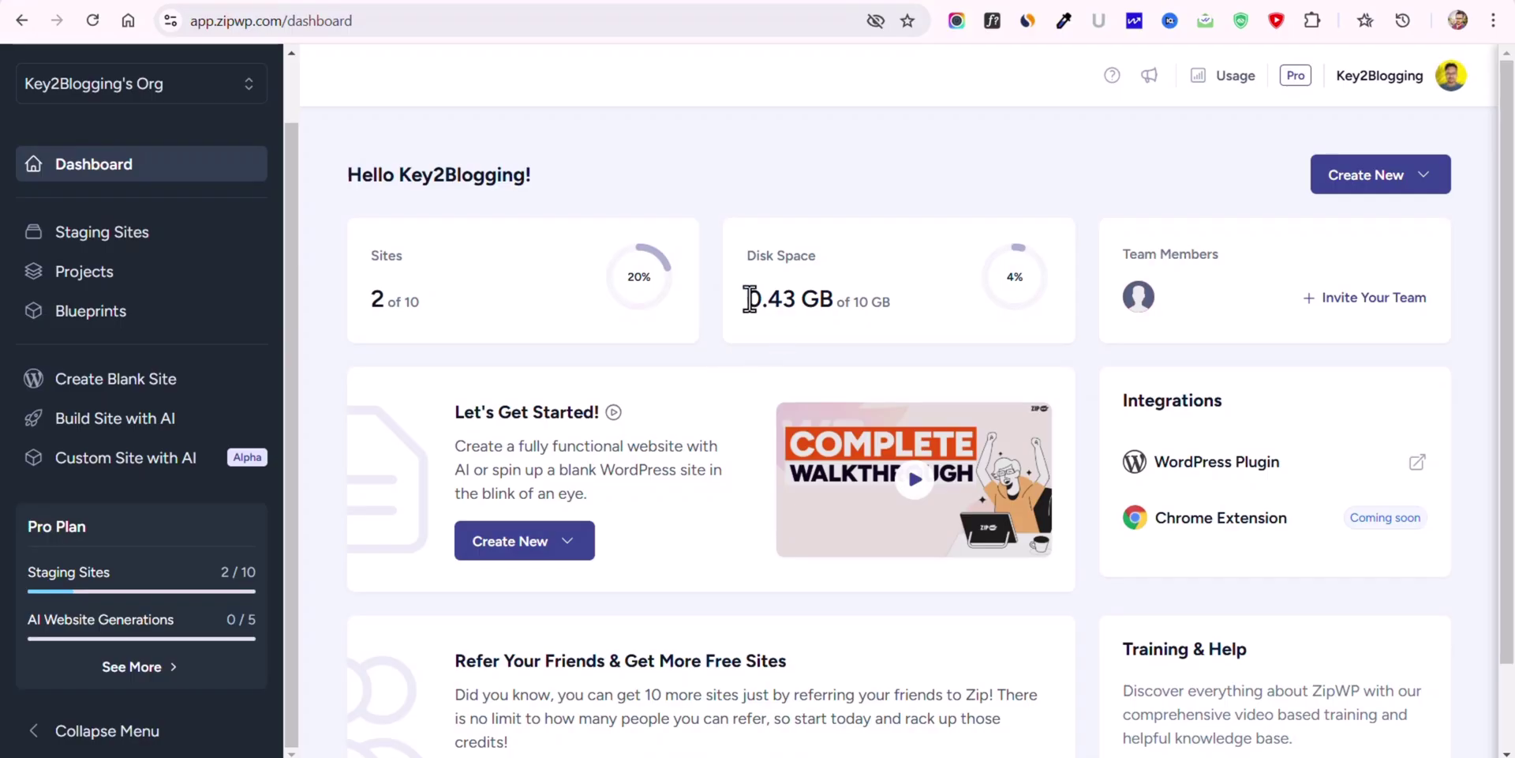
- Open the blueprints list in the ZipWP account
{"action": "left_click", "coordinate": [108, 312]}
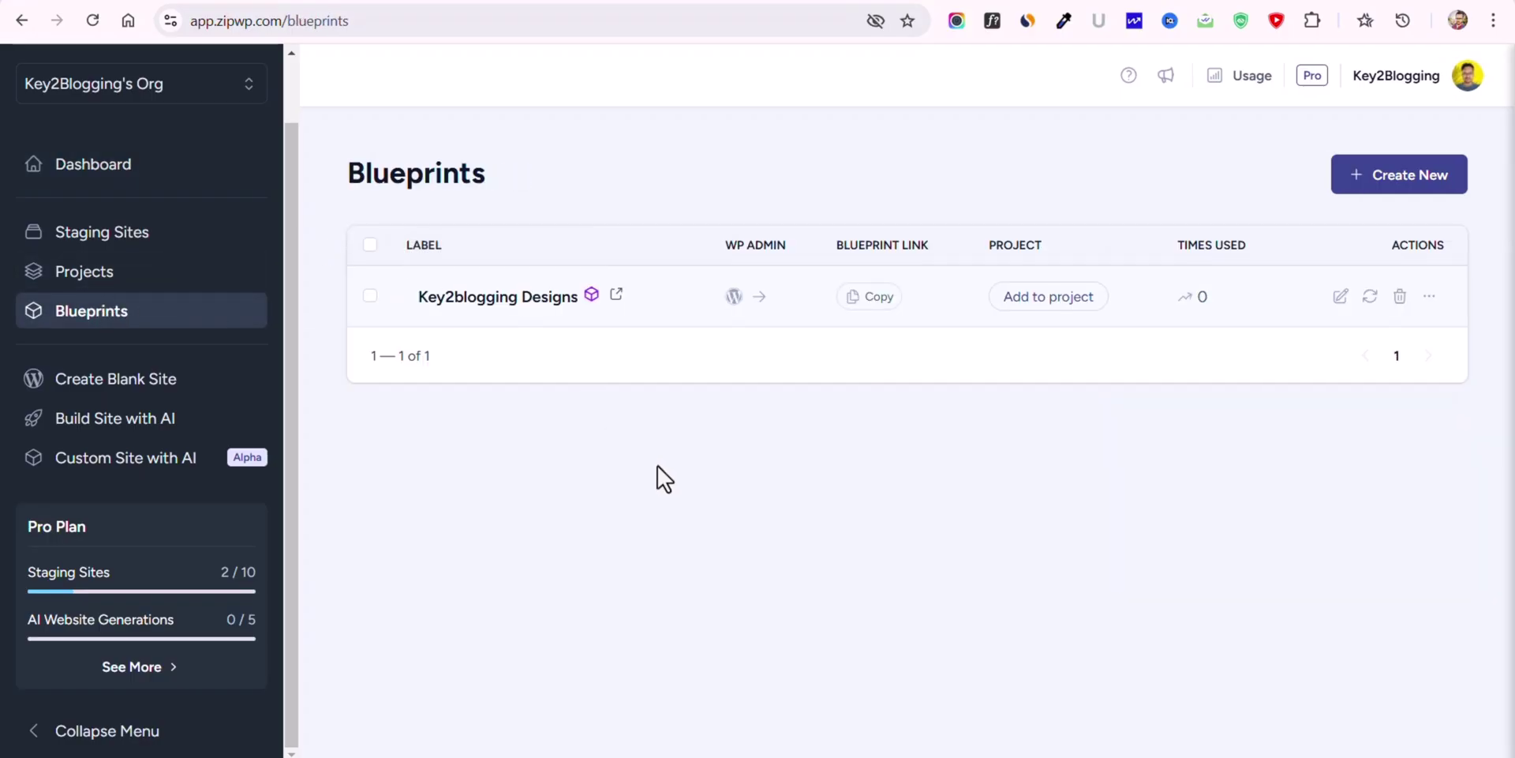